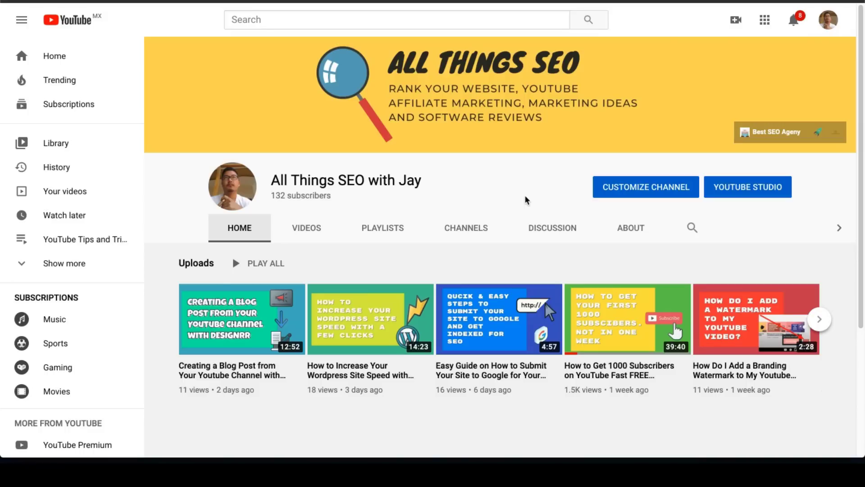
# In Google Search Console, apply a custom date range of 2020-08-23 to 2020-09-23 to the "what is photography" performance report
pyautogui.moveTo(444, 115)
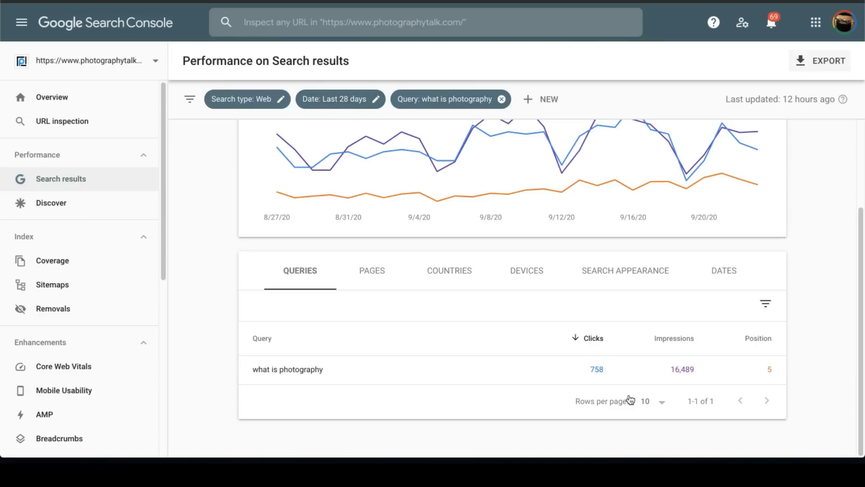
pyautogui.click(375, 99)
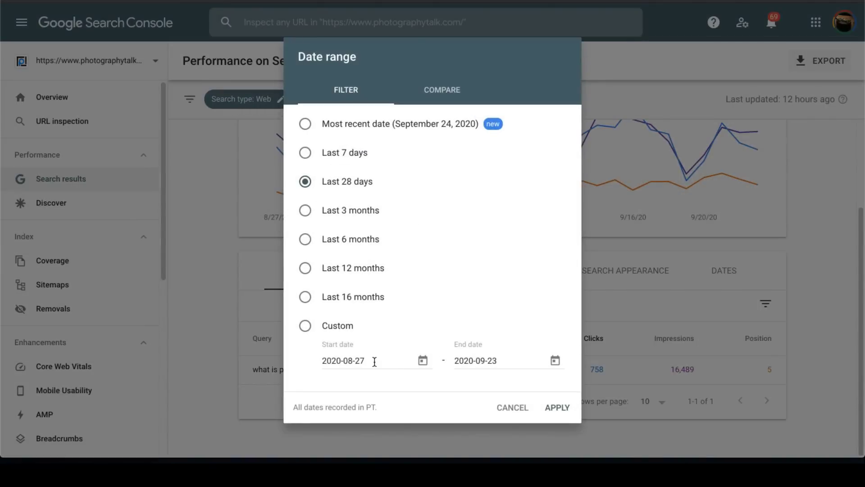
pyautogui.click(395, 360)
pyautogui.click(424, 365)
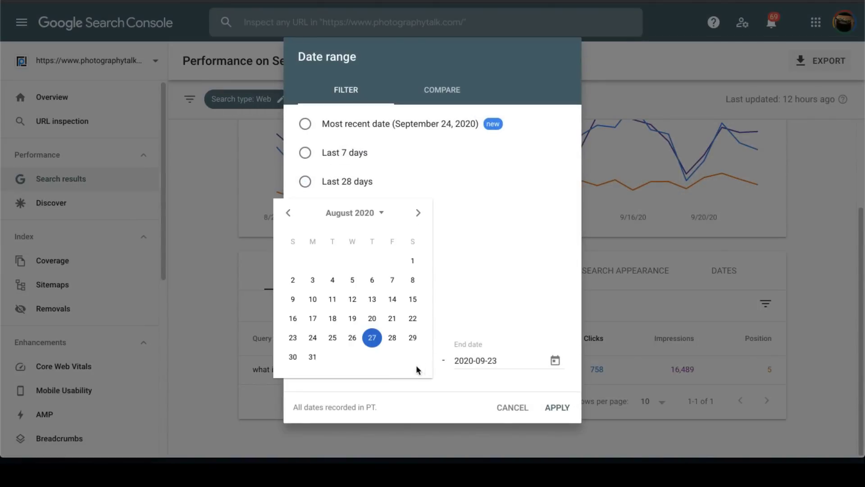
pyautogui.click(293, 338)
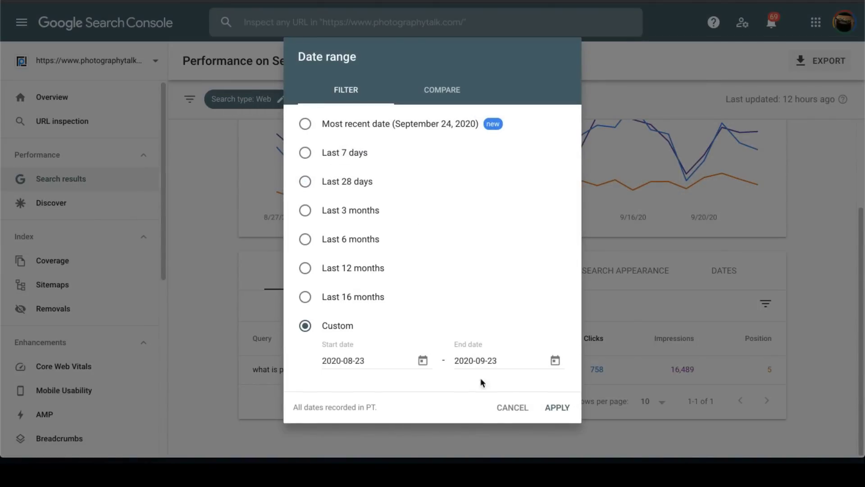
pyautogui.click(555, 407)
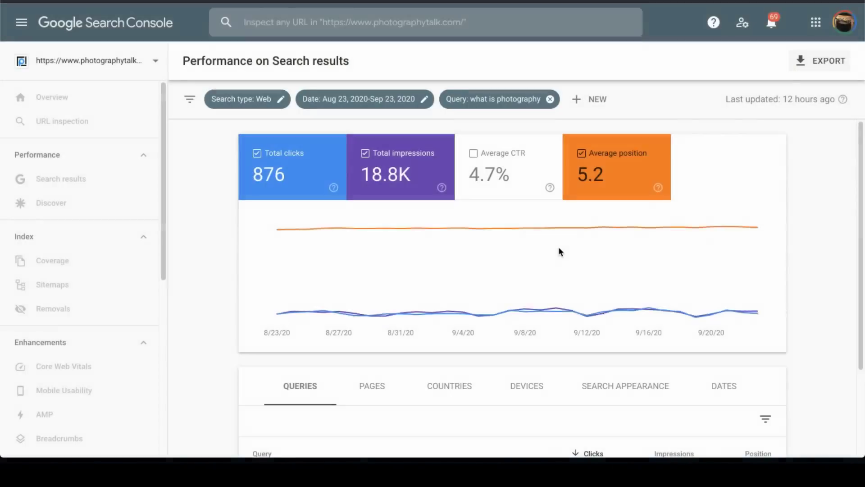
pyautogui.scroll(-3, 560, 252)
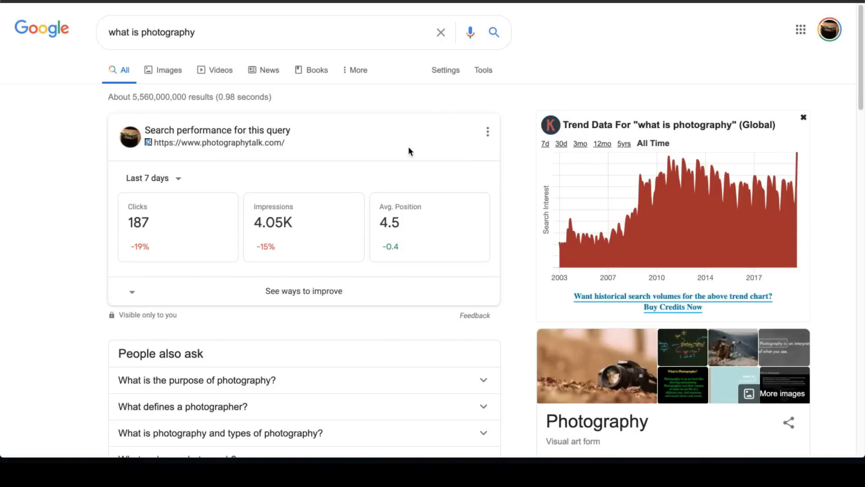
# Switch to the Google results for "what is photography" and examine the organic listings, their traffic figures and the PhotographyTalk ranking
pyautogui.scroll(-10, 408, 149)
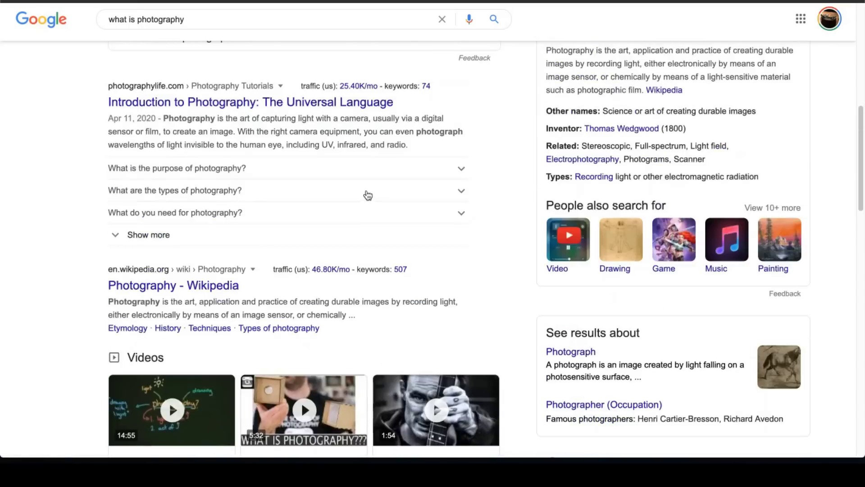
pyautogui.scroll(-9, 365, 195)
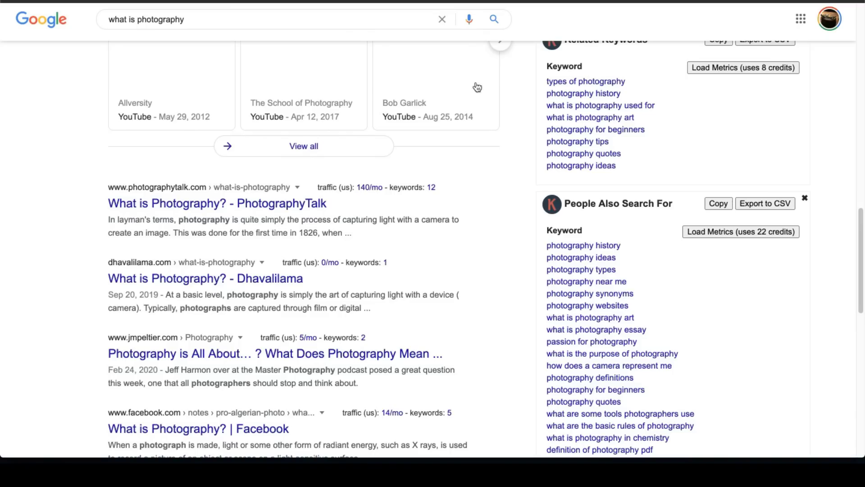
pyautogui.scroll(15, 411, 141)
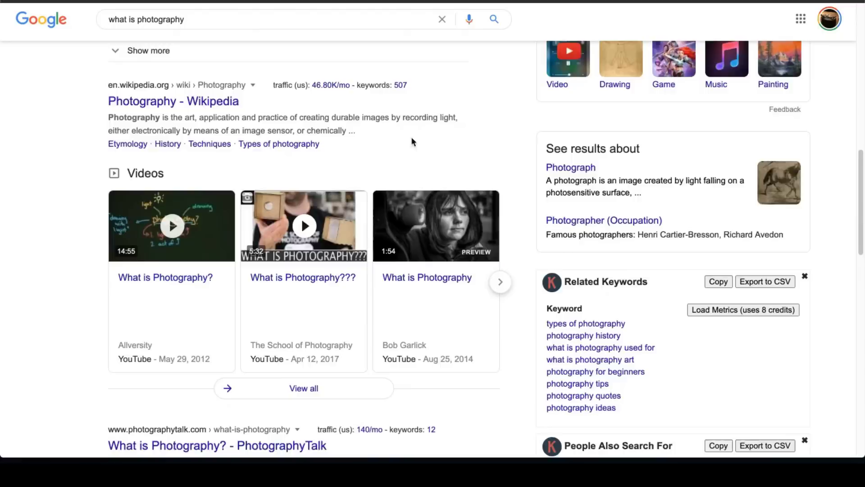
pyautogui.scroll(-5, 404, 137)
pyautogui.scroll(-10, 403, 135)
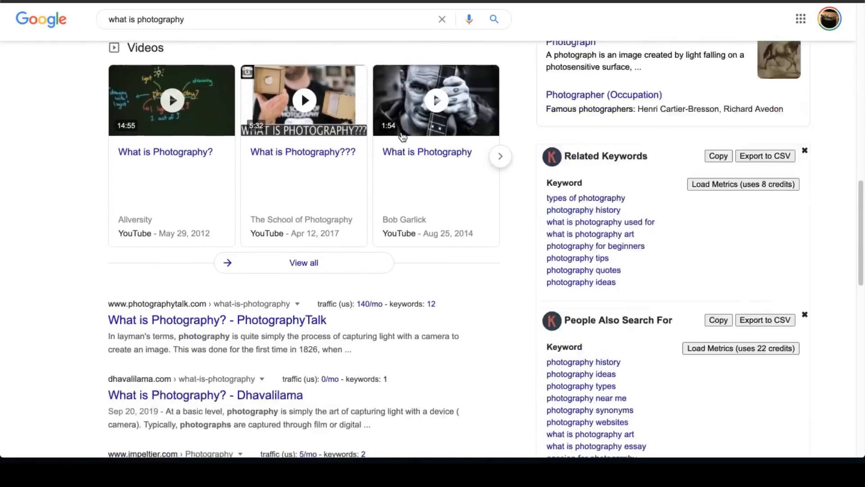
pyautogui.scroll(-3, 74, 156)
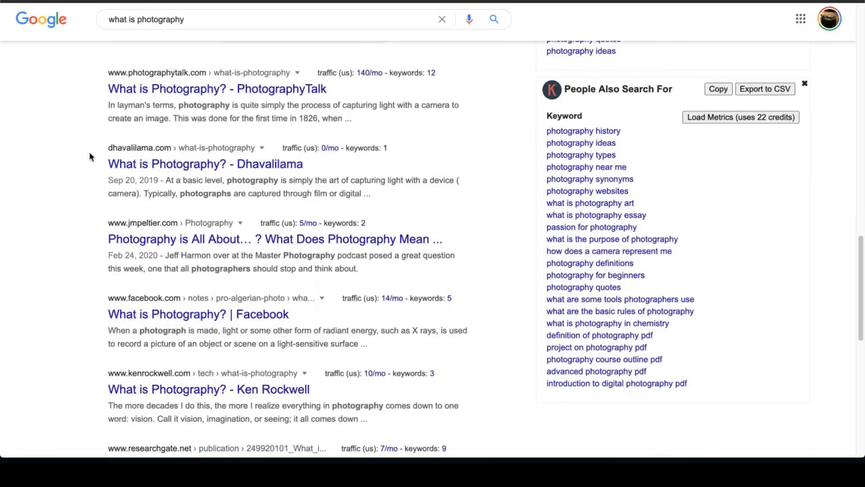
pyautogui.scroll(-4, 242, 189)
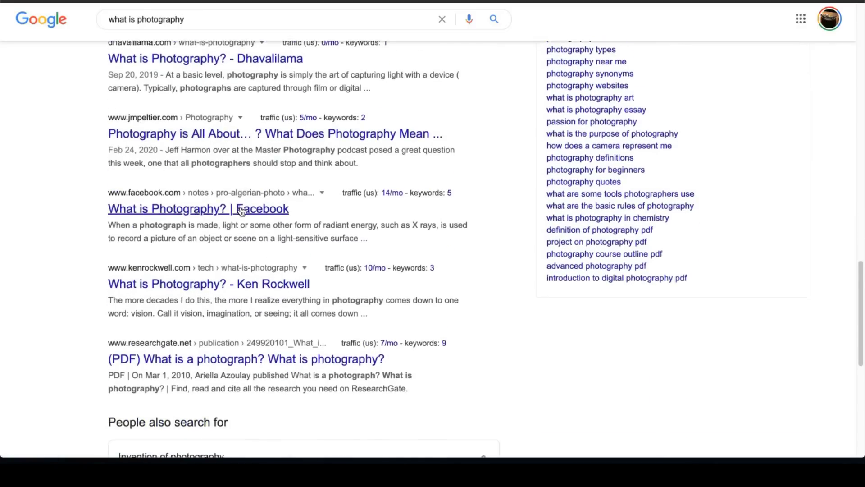
pyautogui.scroll(5, 299, 195)
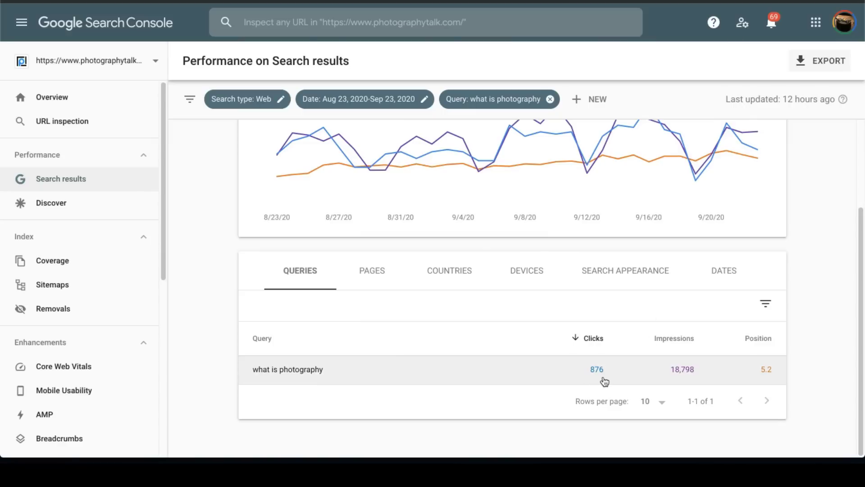
# Compare the query's clicks and trend chart in Search Console with the traffic estimate on PhotographyTalk's Google listing
pyautogui.scroll(2, 606, 382)
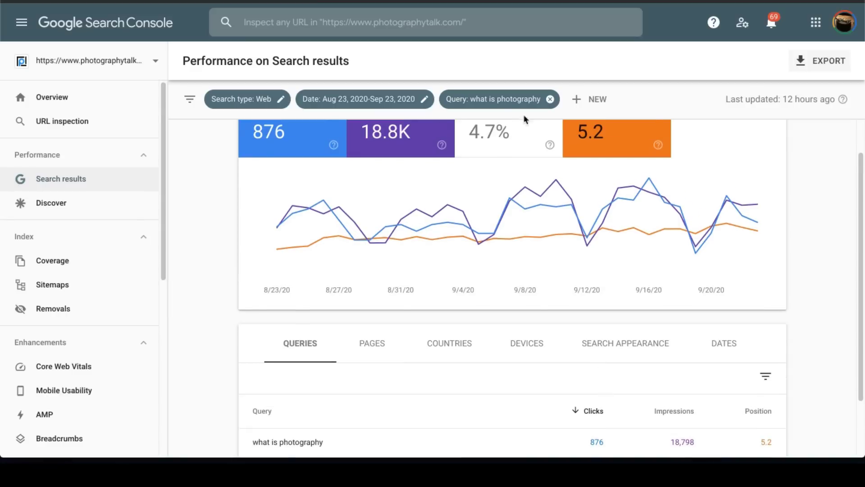
pyautogui.click(521, 142)
pyautogui.scroll(-2, 719, 290)
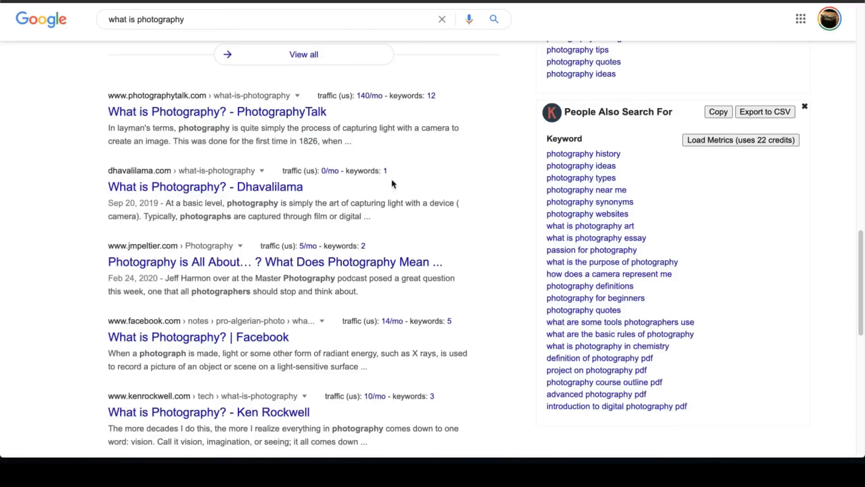
pyautogui.scroll(1, 392, 183)
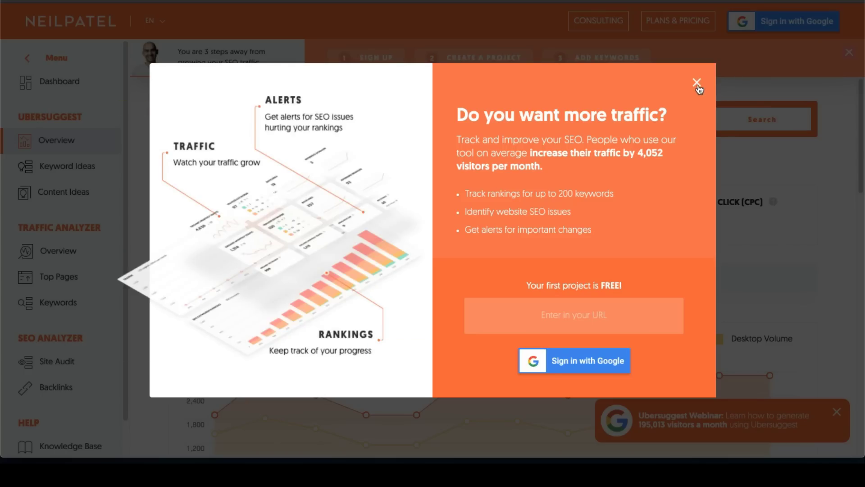
# Dismiss the Ubersuggest sign-up pop-up, review the "what is photography" overview in Ahrefs, and open its All keyword ideas report
pyautogui.click(696, 83)
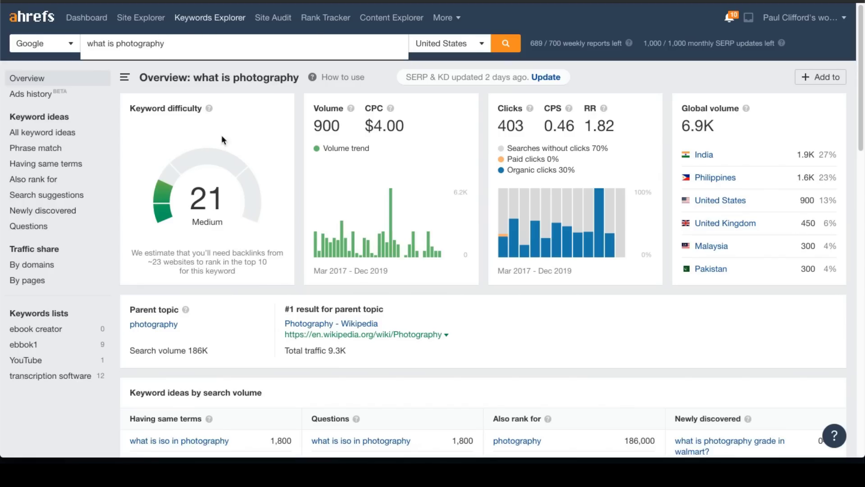
pyautogui.doubleClick(332, 126)
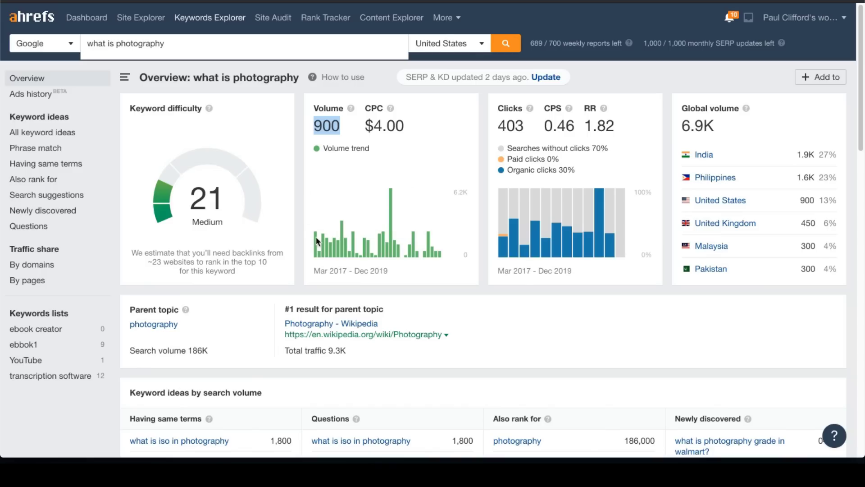
pyautogui.scroll(-5, 319, 243)
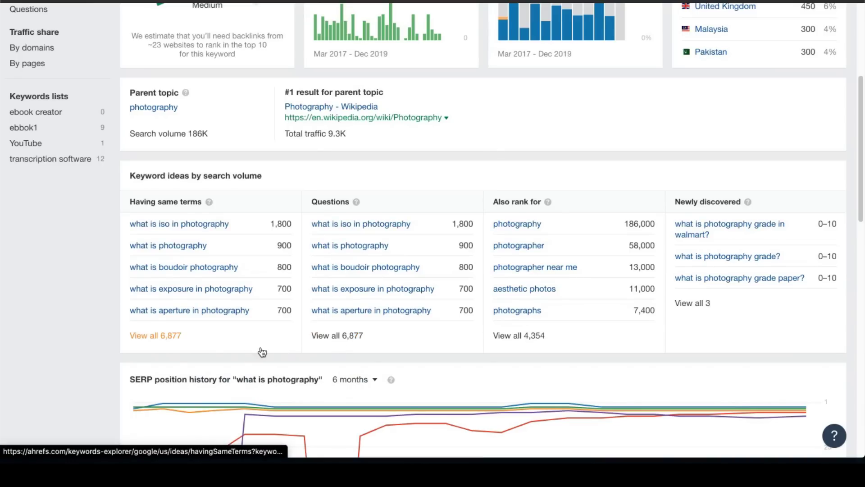
pyautogui.scroll(5, 90, 170)
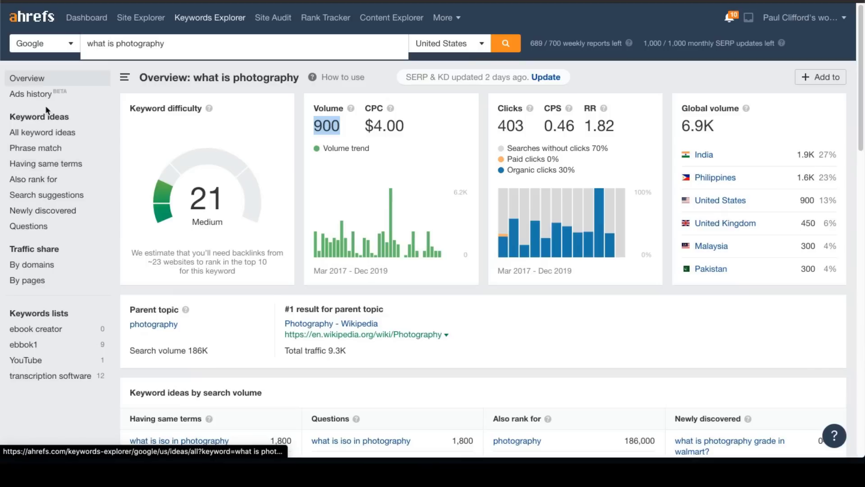
pyautogui.click(45, 132)
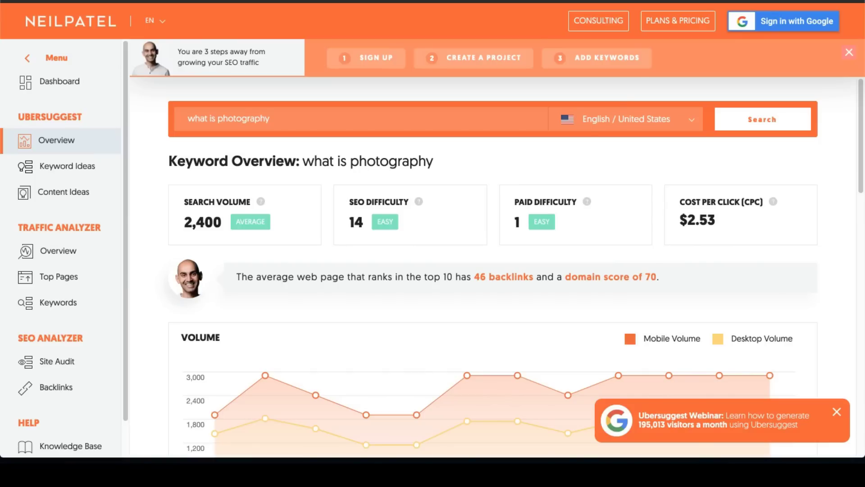
# Compare Ubersuggest's keyword suggestions and volumes for "what is photography" with the Ahrefs All keyword ideas list
pyautogui.scroll(-10, 600, 156)
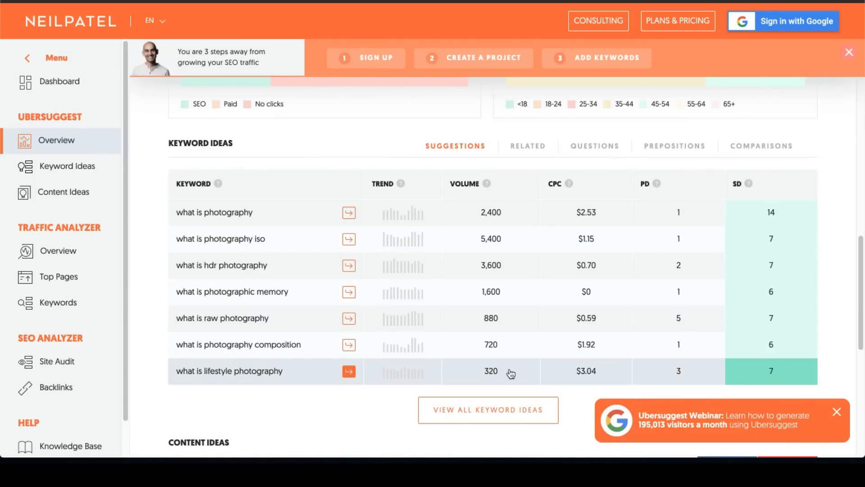
pyautogui.scroll(-1, 512, 372)
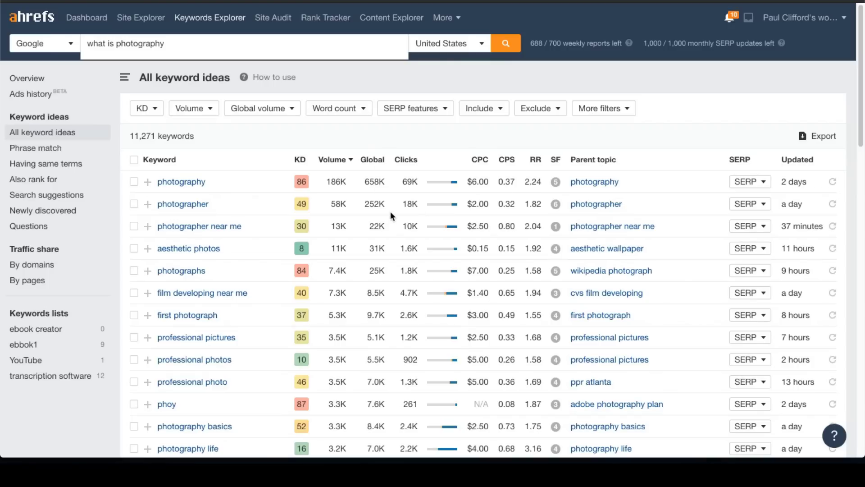
pyautogui.scroll(-7, 383, 220)
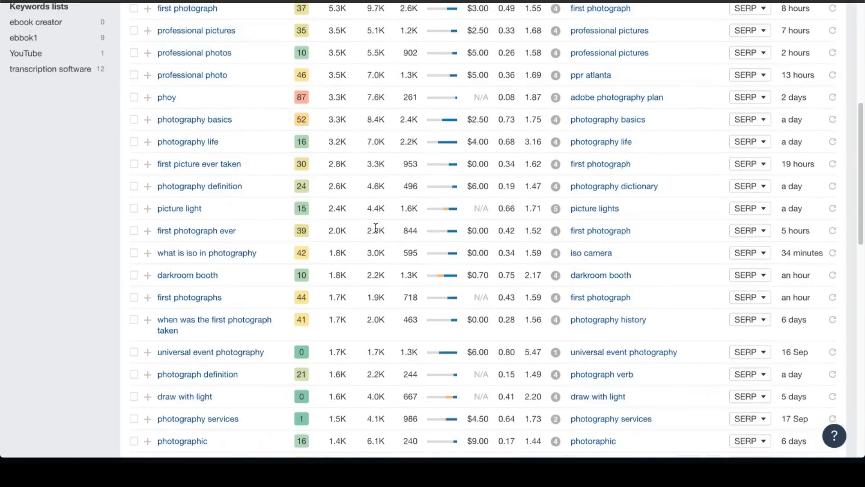
pyautogui.scroll(-10, 376, 228)
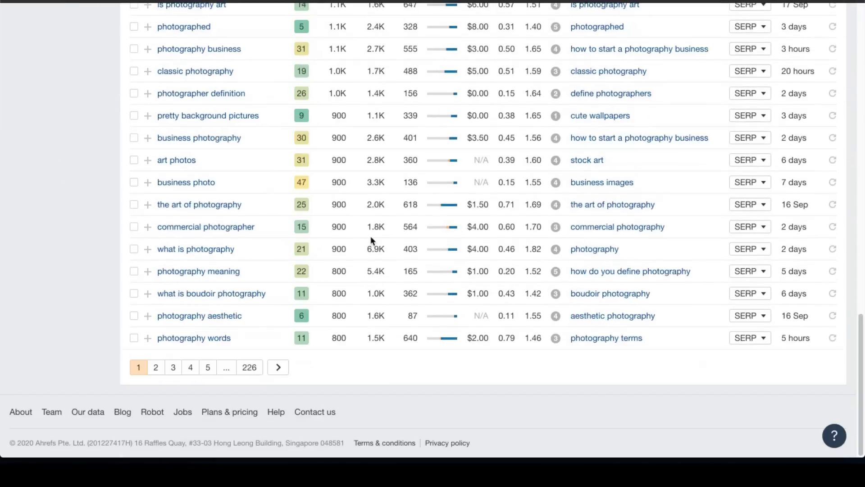
# Inspect the last page of the keyword ideas, page 226, and return to page 1
pyautogui.click(250, 368)
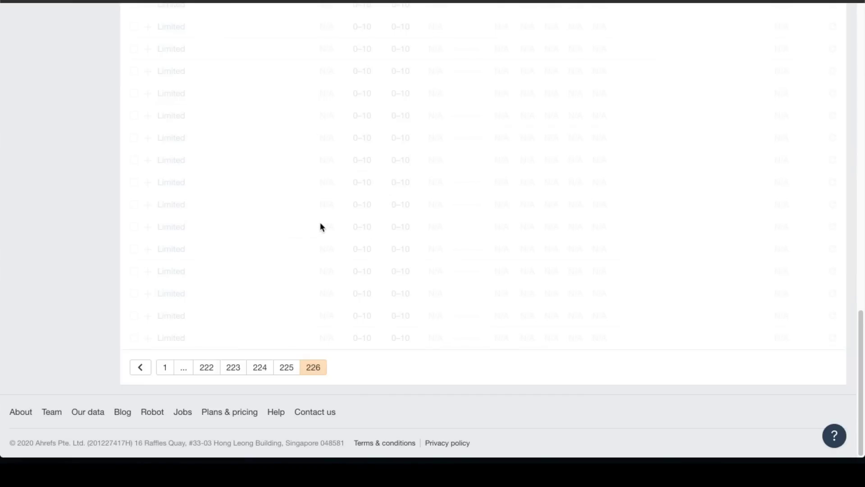
pyautogui.scroll(15, 321, 224)
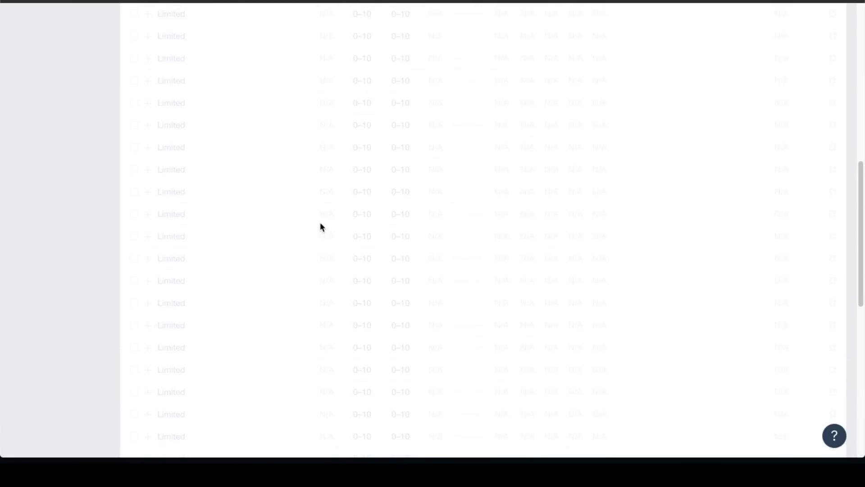
pyautogui.scroll(3, 320, 225)
pyautogui.scroll(-15, 295, 221)
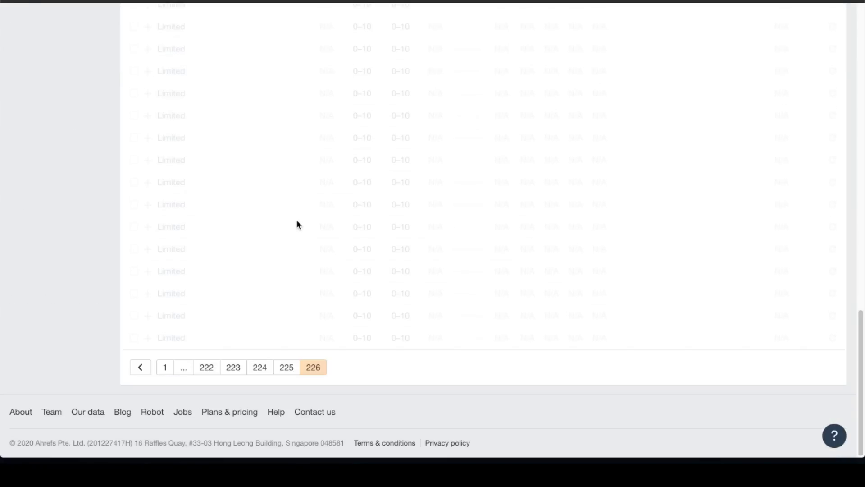
pyautogui.click(143, 371)
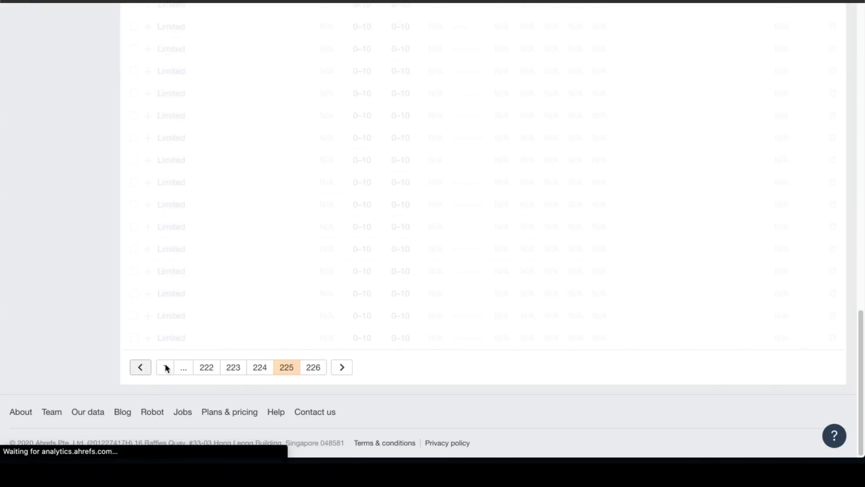
pyautogui.click(165, 369)
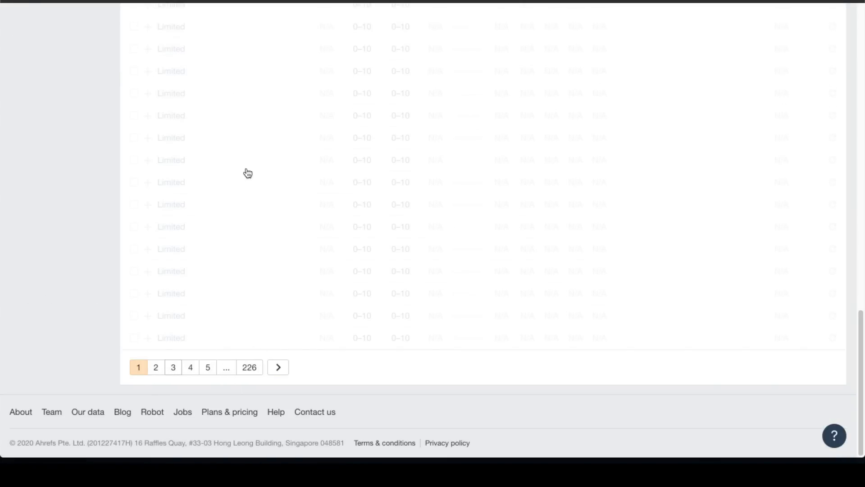
# Sort the keyword ideas by volume in ascending order and highlight the first keyword's volume
pyautogui.scroll(15, 299, 158)
pyautogui.click(337, 160)
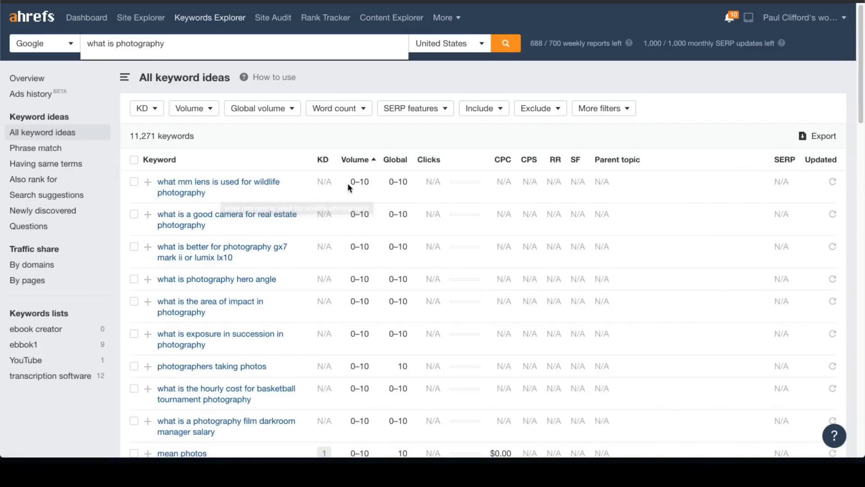
pyautogui.moveTo(347, 183); pyautogui.dragTo(371, 185)
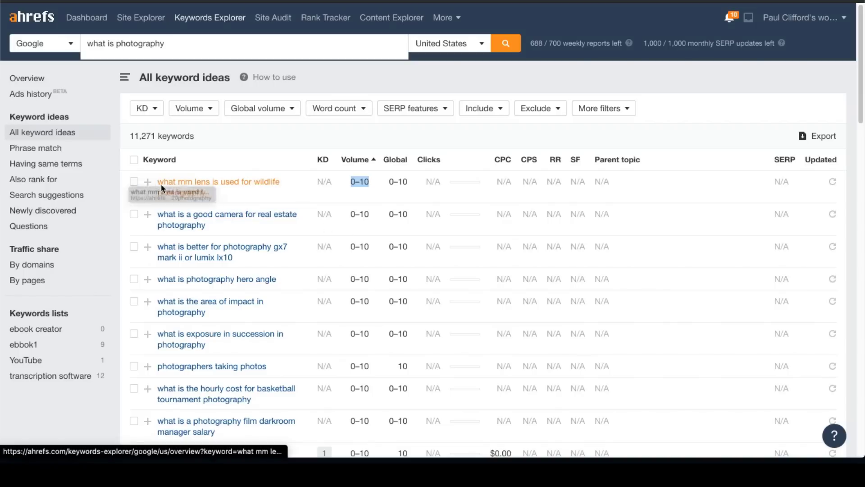
# Search Google in a new tab for the first listed keyword, "what mm lens is used for wildlife photography", and view the results
pyautogui.moveTo(239, 205); pyautogui.dragTo(157, 180)
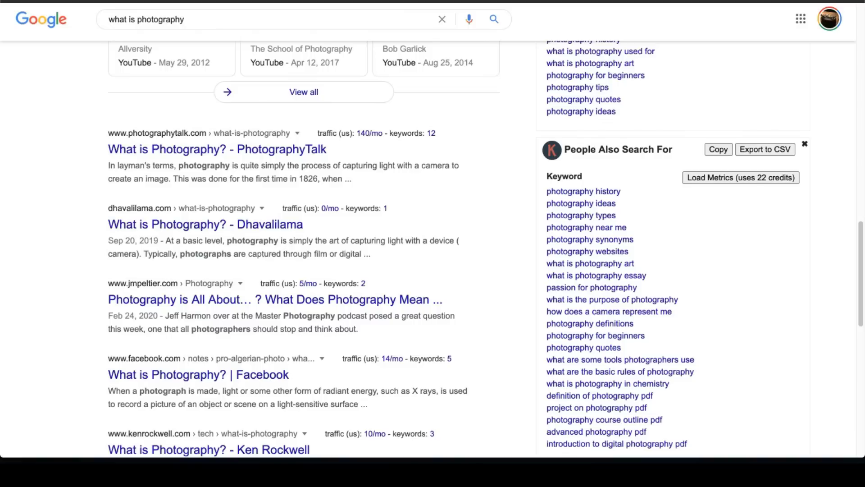
pyautogui.hotkey('ctrl', 't')
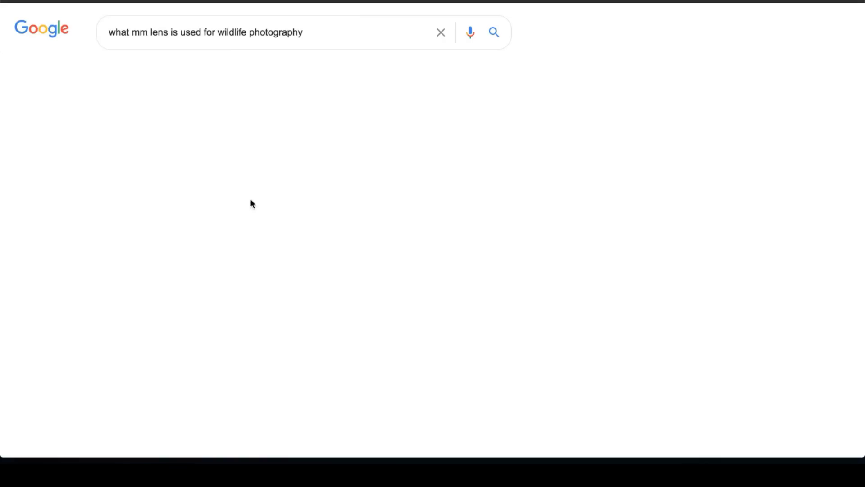
pyautogui.scroll(-1, 273, 133)
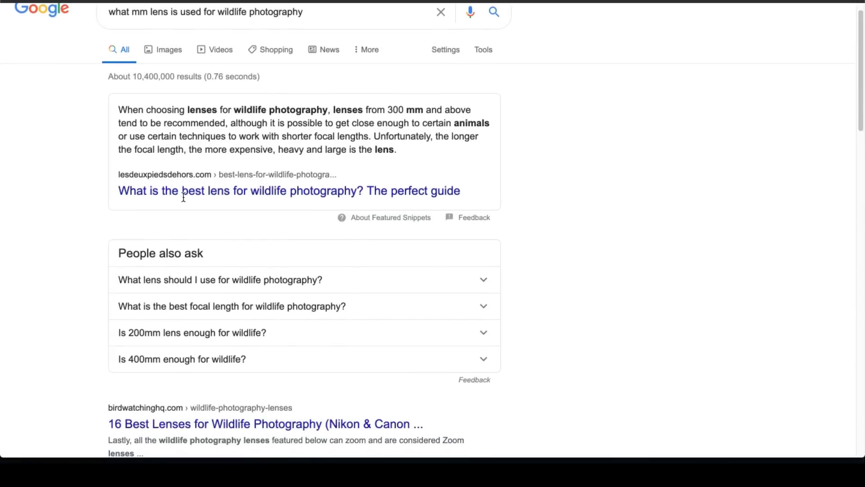
# Review the Google results and their traffic estimates for the wildlife lens query, and return to the Ahrefs keyword ideas
pyautogui.click(228, 190)
pyautogui.scroll(-5, 234, 189)
pyautogui.scroll(-1, 228, 209)
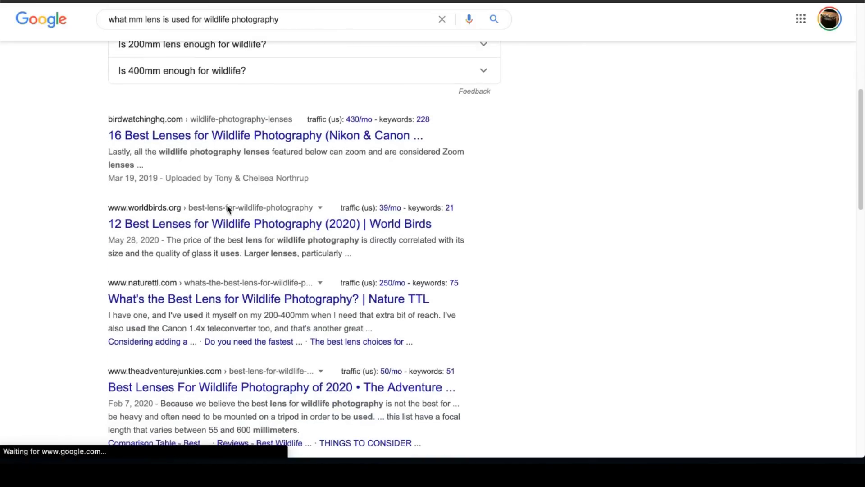
pyautogui.scroll(-8, 229, 210)
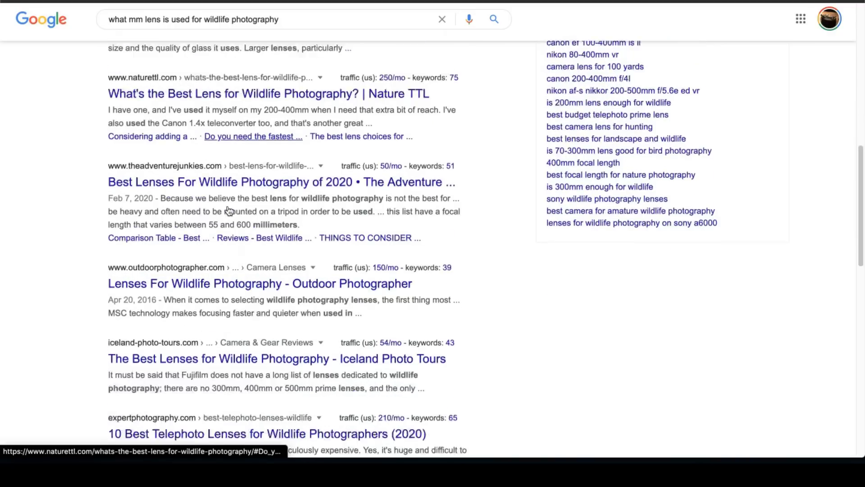
pyautogui.scroll(8, 226, 204)
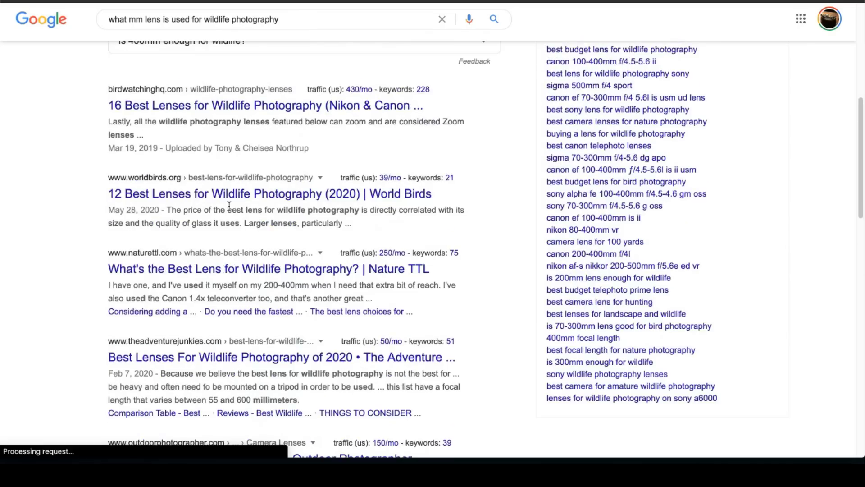
pyautogui.hotkey('ctrl', 'shift', 'Tab')
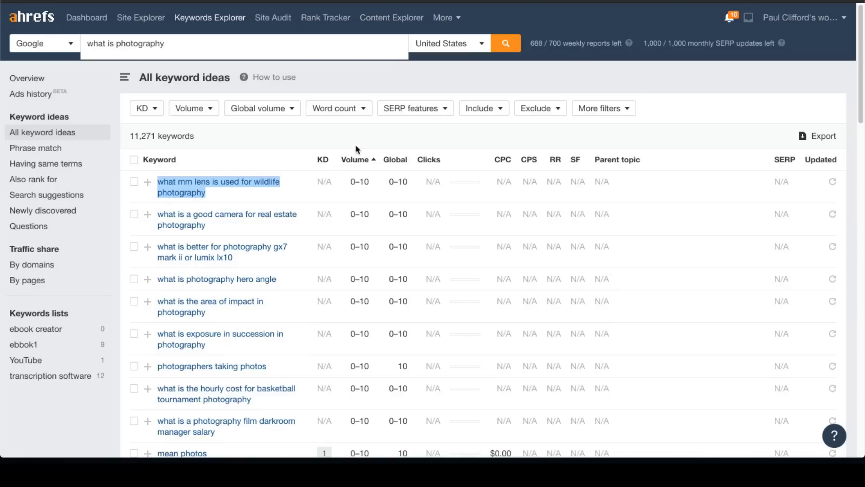
# Examine the Related Keywords and People Also Search For lists beside the Google results for "what is photography"
pyautogui.click(372, 128)
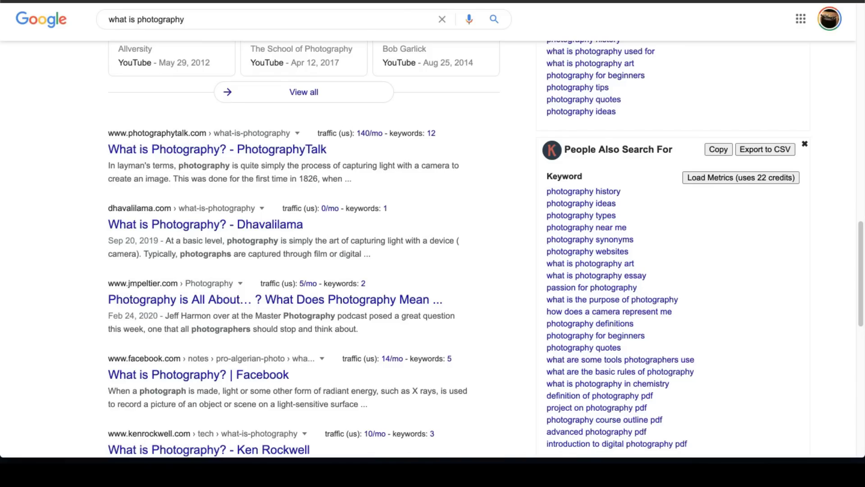
pyautogui.scroll(3, 403, 170)
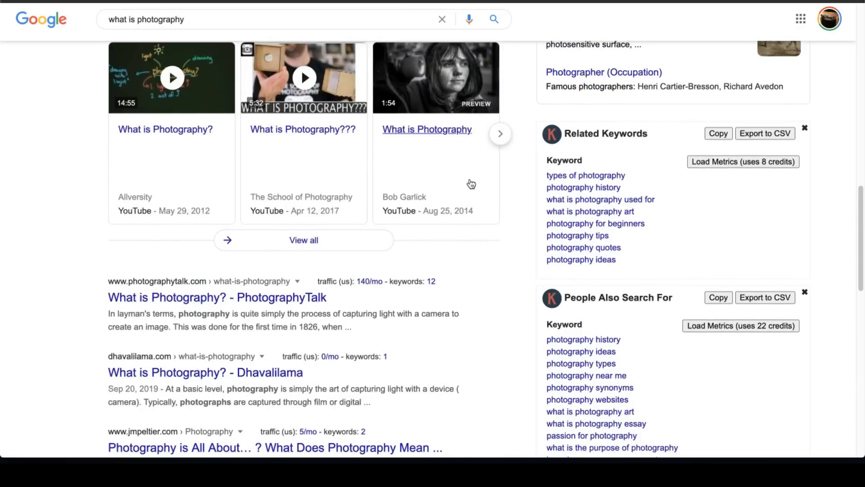
pyautogui.scroll(2, 483, 183)
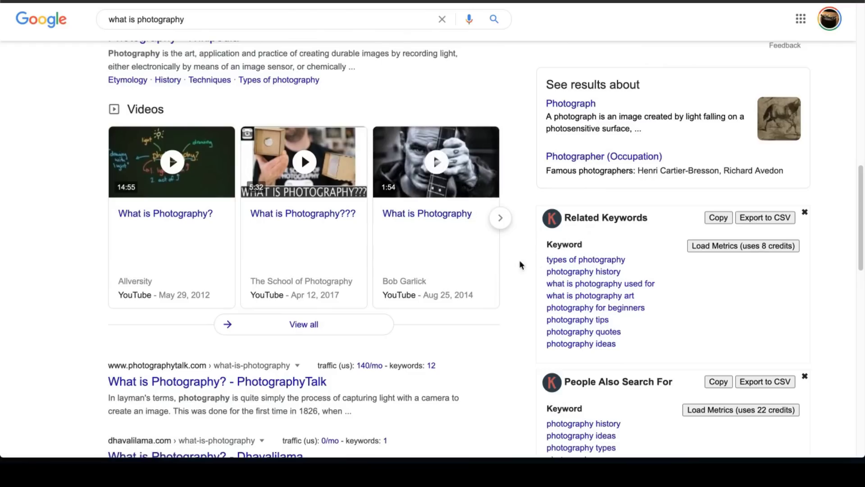
pyautogui.scroll(-2, 517, 265)
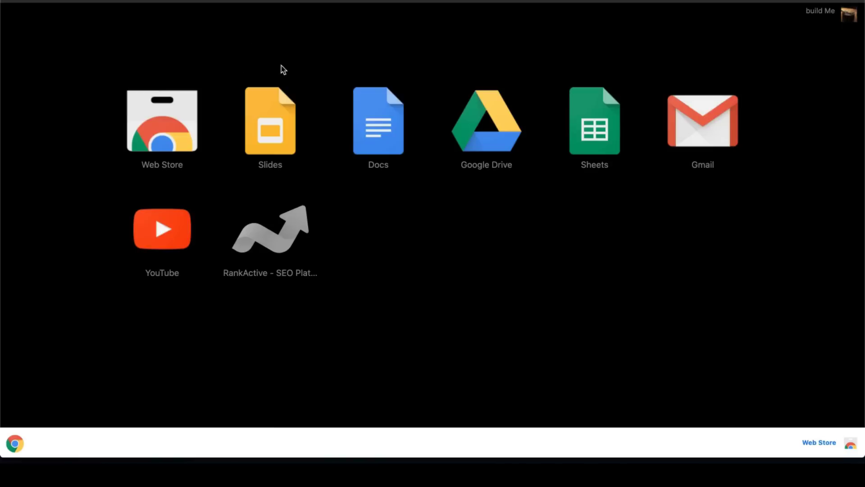
# Search the Chrome Web Store for "keywords everywhere" and open the Keywords Everywhere - Keyword Tool extension
pyautogui.click(185, 137)
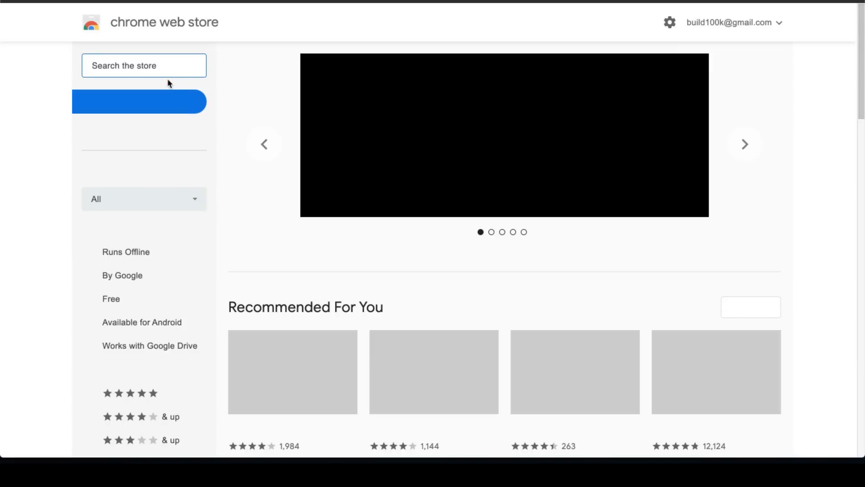
pyautogui.write('ke')
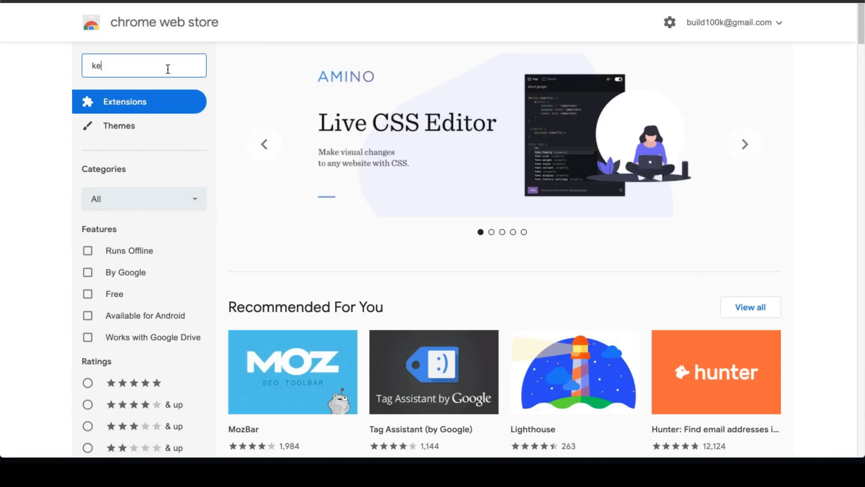
pyautogui.write('ywords everywhere')
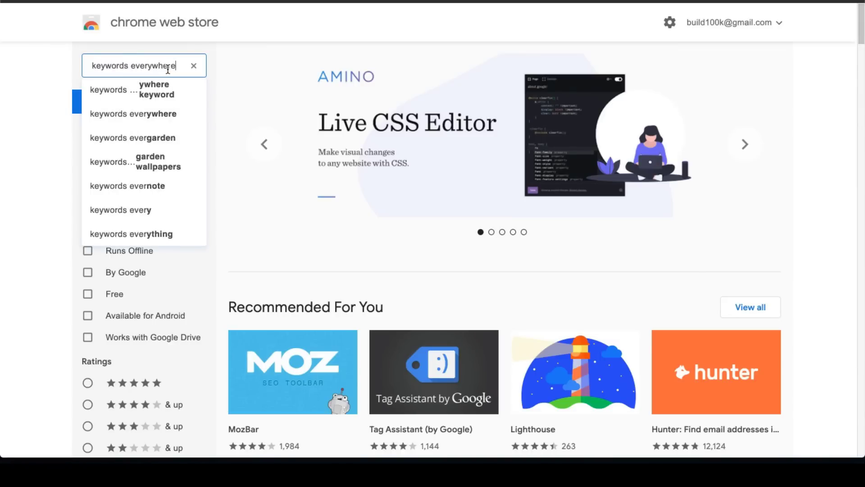
pyautogui.press('Return')
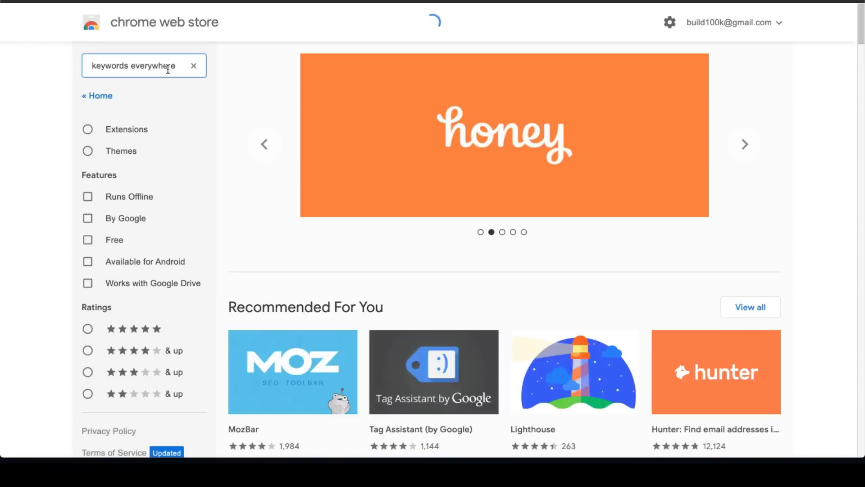
pyautogui.press('BackSpace')
pyautogui.press('Return')
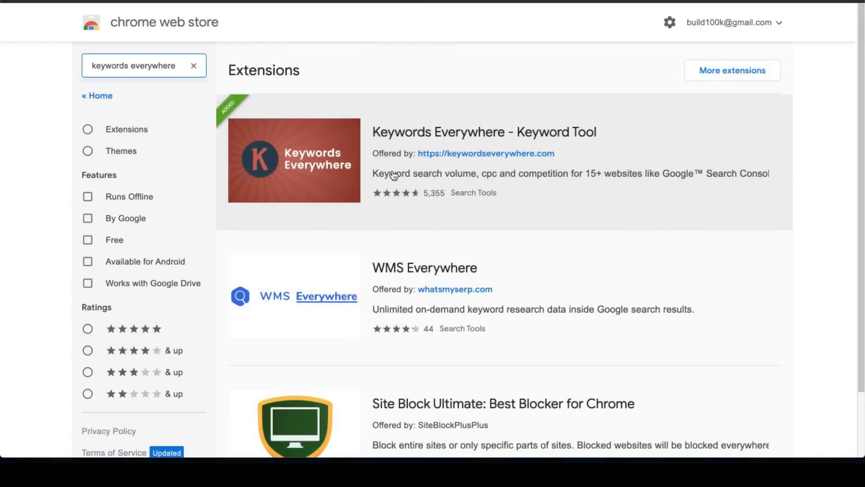
pyautogui.click(437, 138)
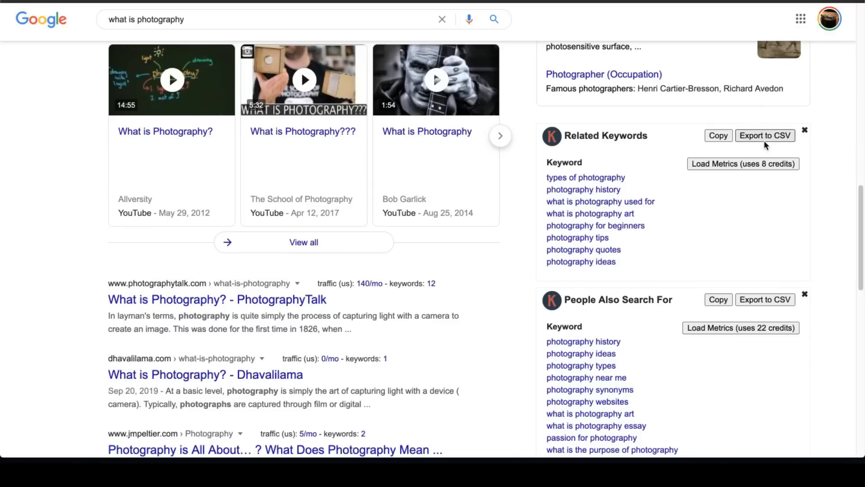
# Copy the Related Keywords list from the Google results for "what is photography"
pyautogui.click(713, 137)
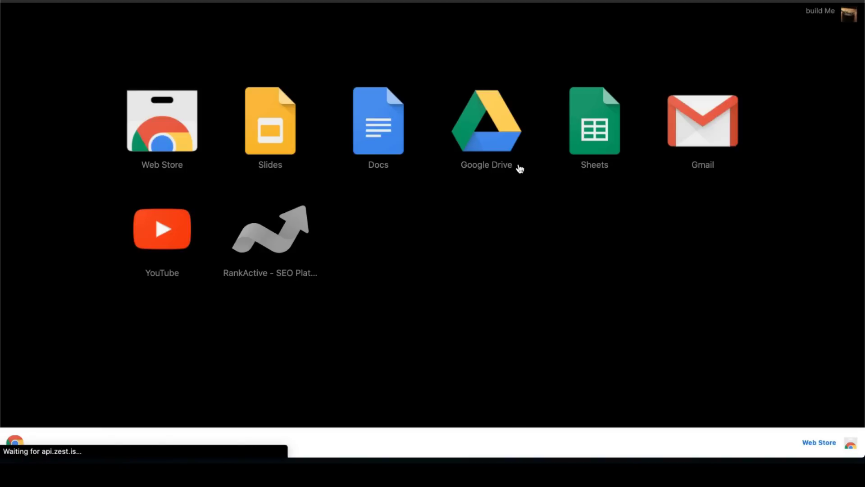
pyautogui.click(395, 91)
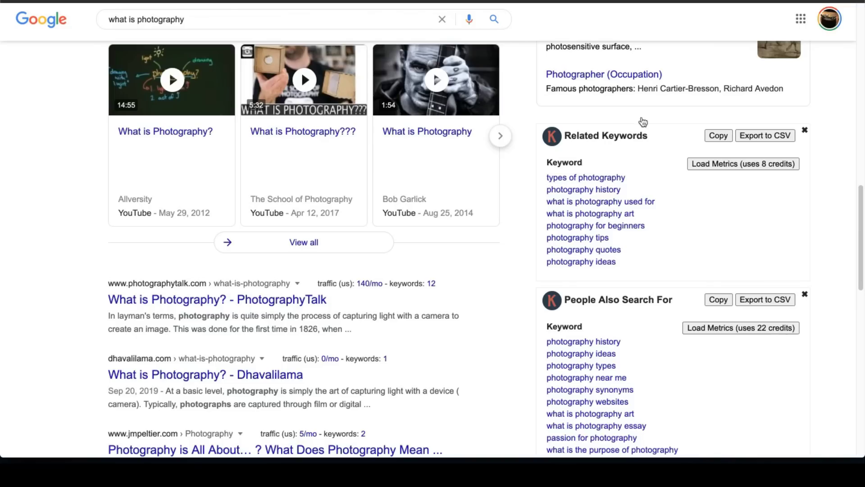
pyautogui.click(720, 137)
pyautogui.click(775, 50)
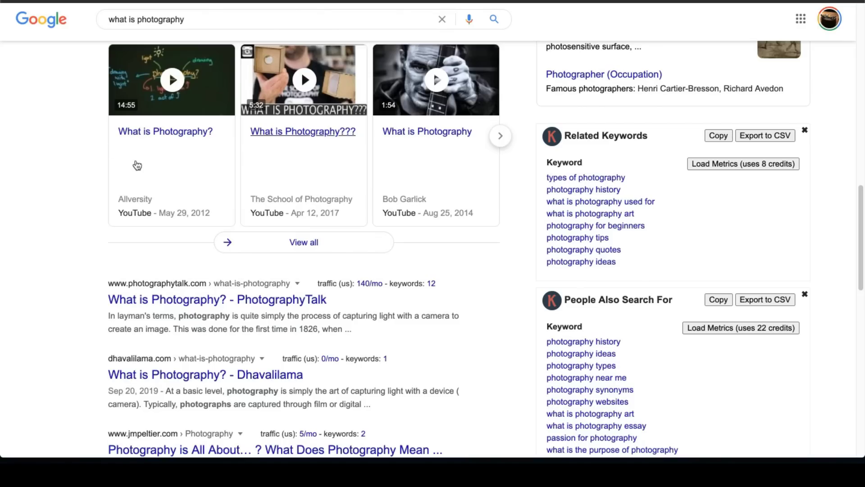
# Shorten the Google query from "what is photography" to "photography" and run the search
pyautogui.scroll(5, 45, 135)
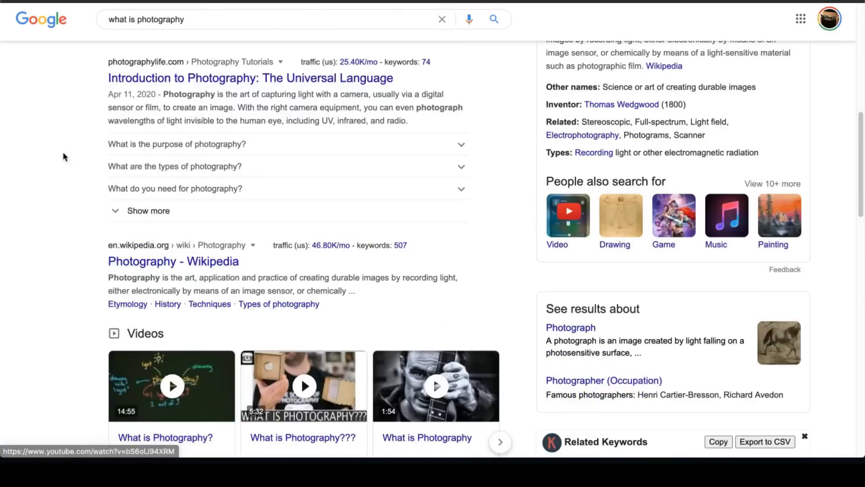
pyautogui.scroll(10, 47, 198)
pyautogui.scroll(-3, 48, 198)
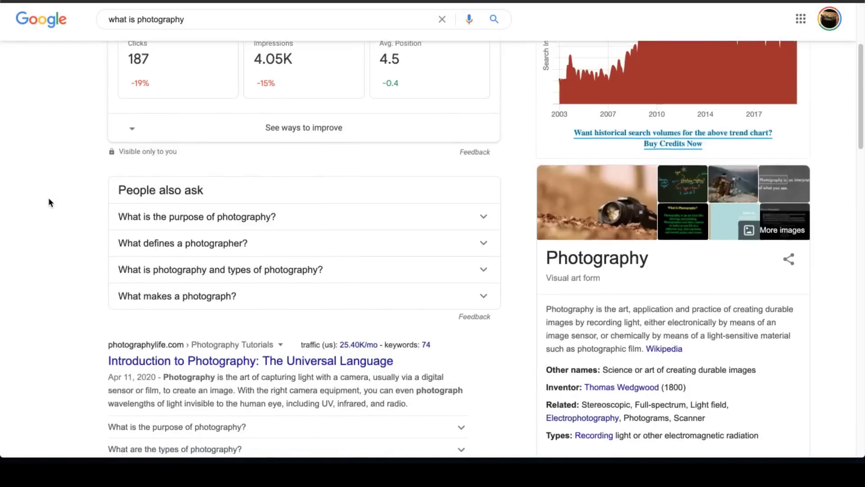
pyautogui.scroll(-2, 48, 199)
pyautogui.scroll(6, 48, 200)
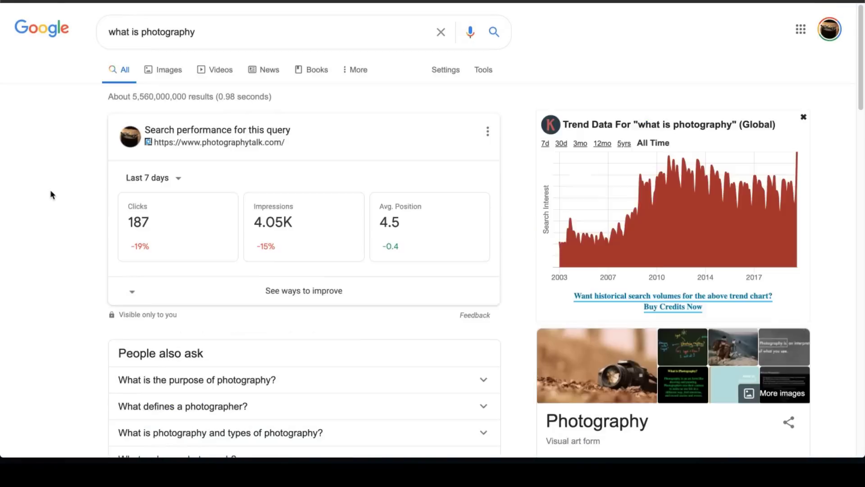
pyautogui.moveTo(195, 33); pyautogui.dragTo(107, 33)
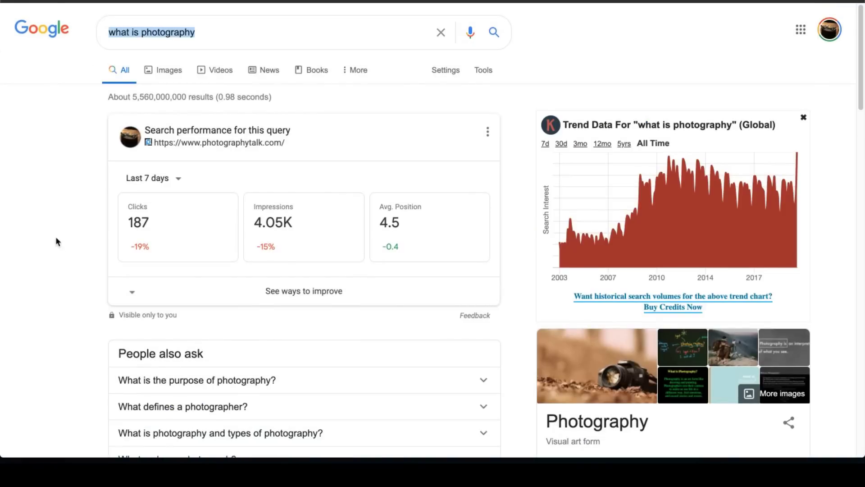
pyautogui.click(68, 207)
pyautogui.click(143, 32)
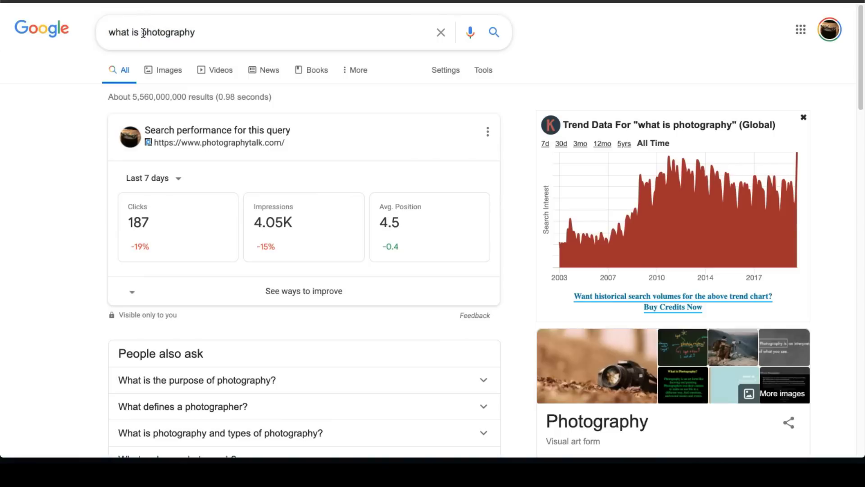
pyautogui.moveTo(143, 32); pyautogui.dragTo(96, 35)
pyautogui.press('BackSpace')
pyautogui.press('Return')
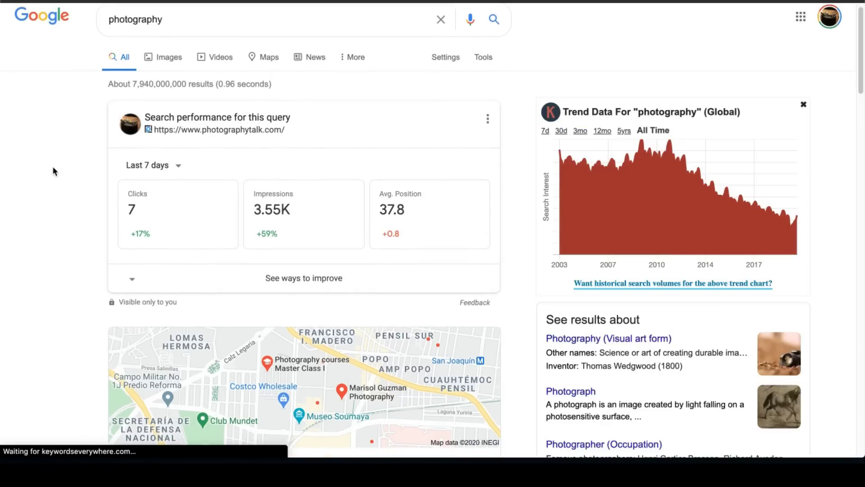
# Copy the Related Keywords list for "photography" and paste it into column A of a new Google Sheets spreadsheet
pyautogui.scroll(-1, 52, 171)
pyautogui.scroll(-8, 51, 174)
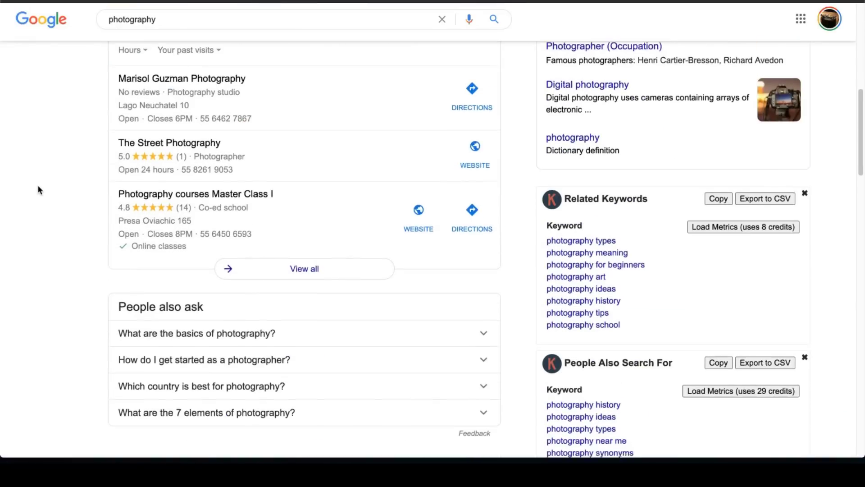
pyautogui.scroll(-1, 38, 189)
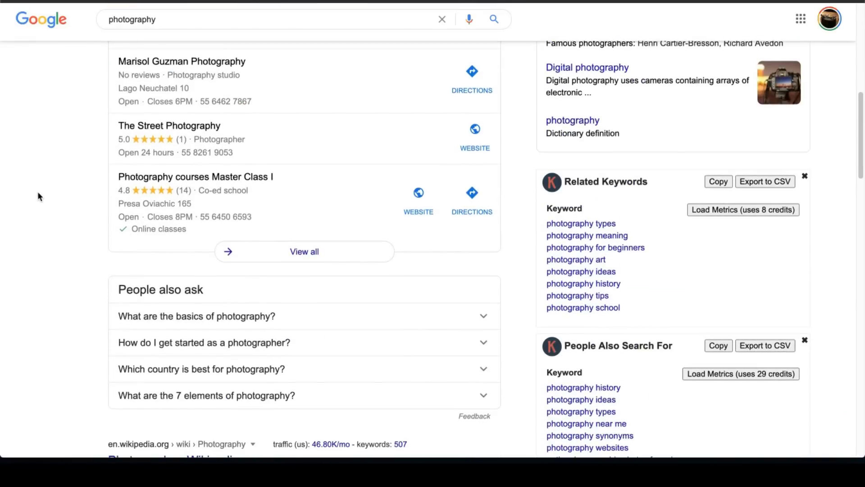
pyautogui.click(717, 182)
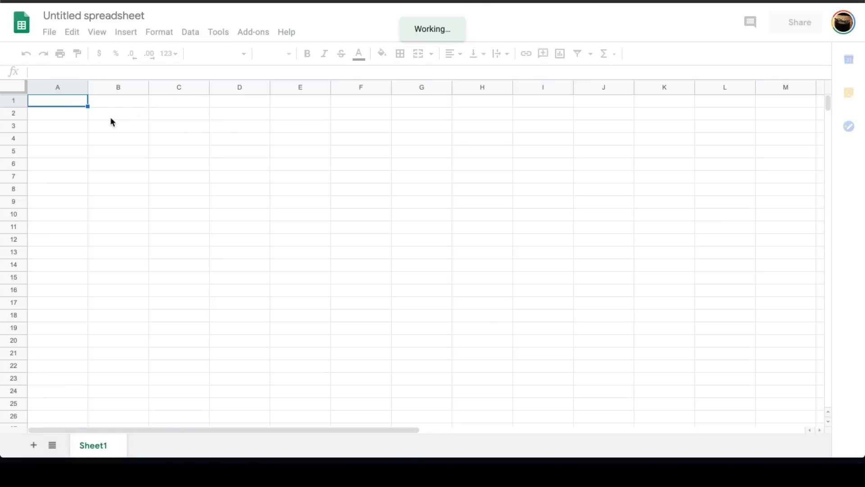
pyautogui.hotkey('ctrl', 'v')
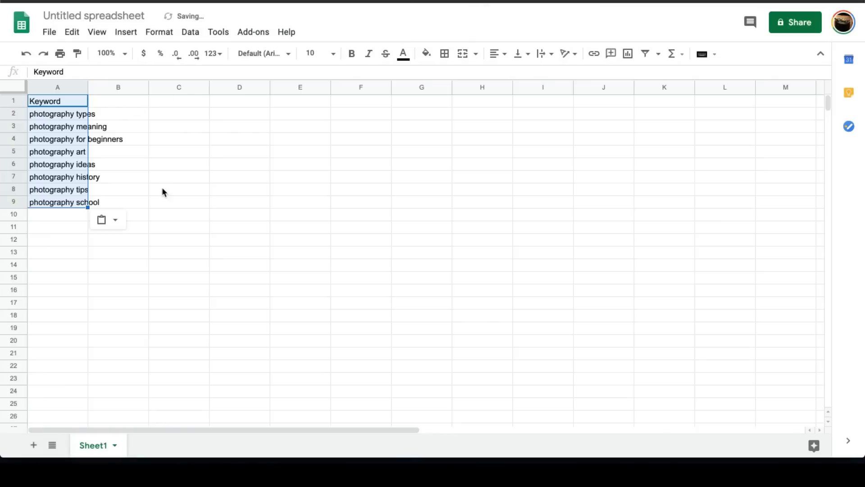
# Widen column A so the pasted keywords fit inside it
pyautogui.moveTo(88, 87); pyautogui.dragTo(189, 108)
pyautogui.click(160, 130)
pyautogui.click(203, 193)
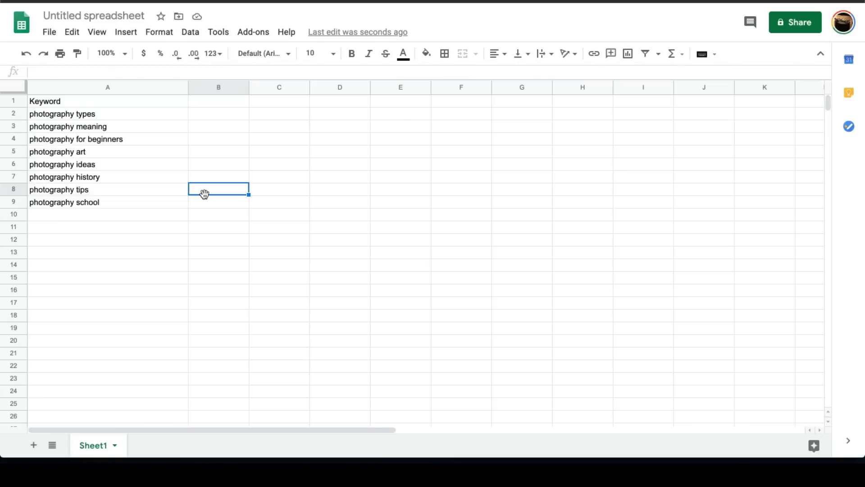
pyautogui.click(163, 229)
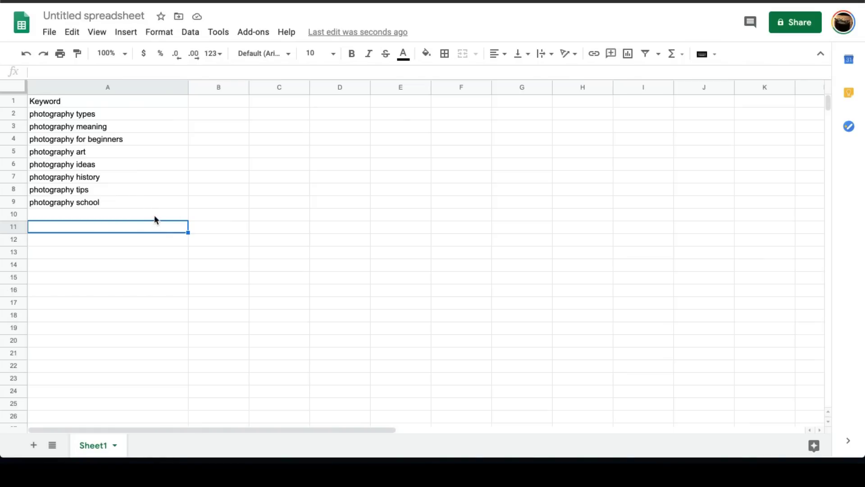
pyautogui.click(154, 216)
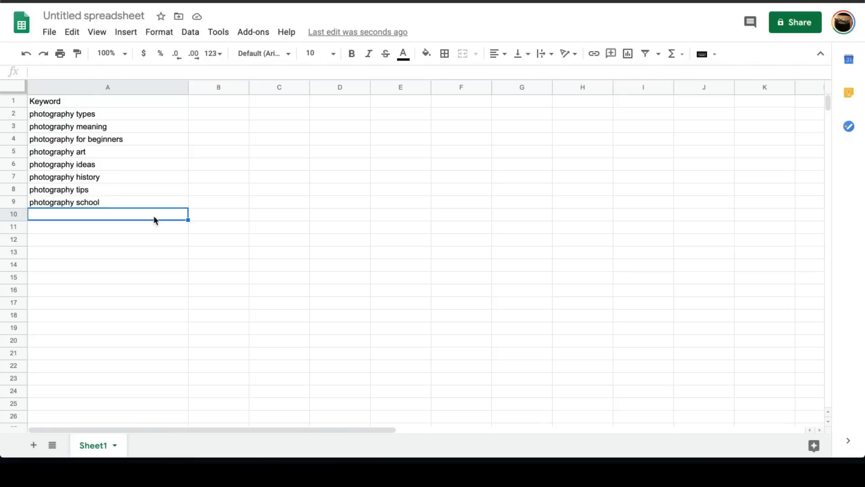
pyautogui.click(399, 269)
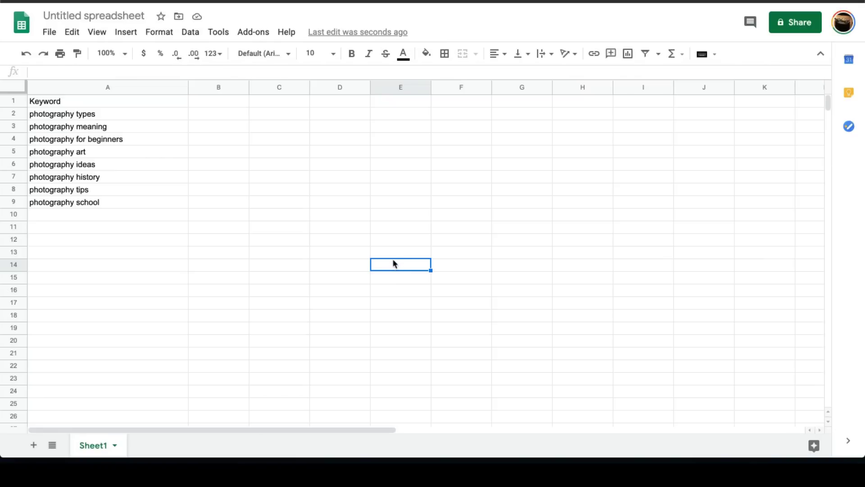
pyautogui.click(87, 116)
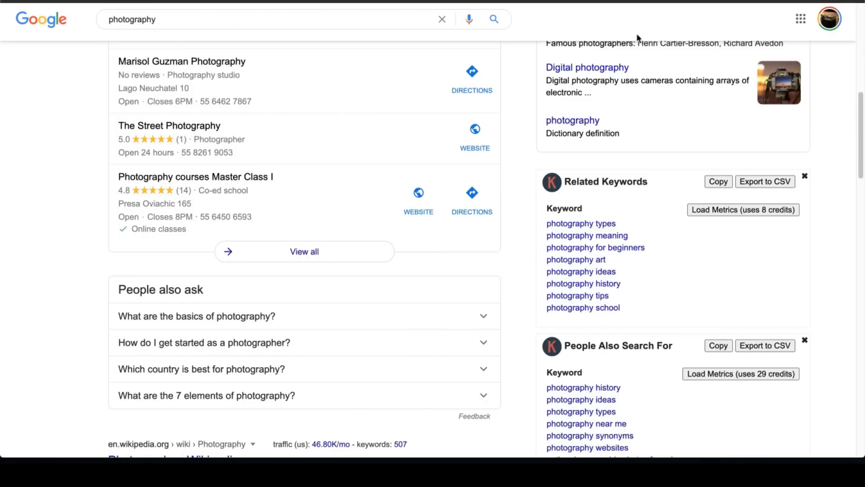
# Return to the Google results for "photography" and examine the Related Keywords and People Also Search For lists
pyautogui.scroll(-2, 618, 155)
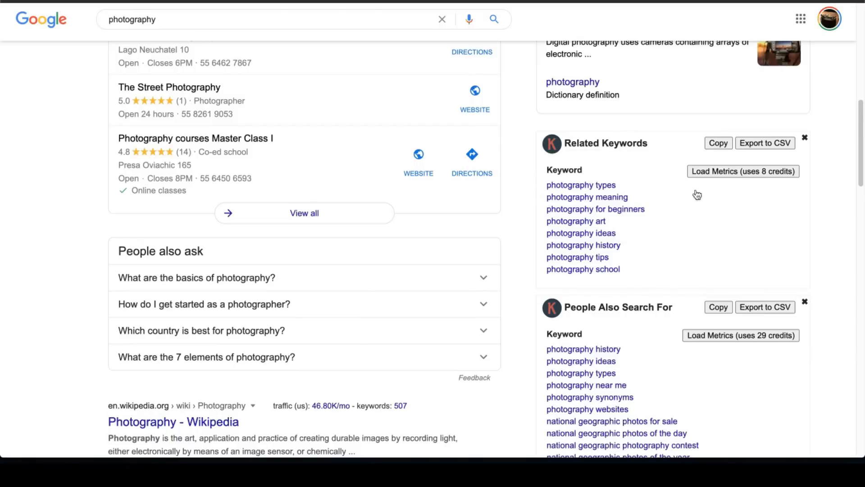
pyautogui.moveTo(155, 19); pyautogui.dragTo(62, 15)
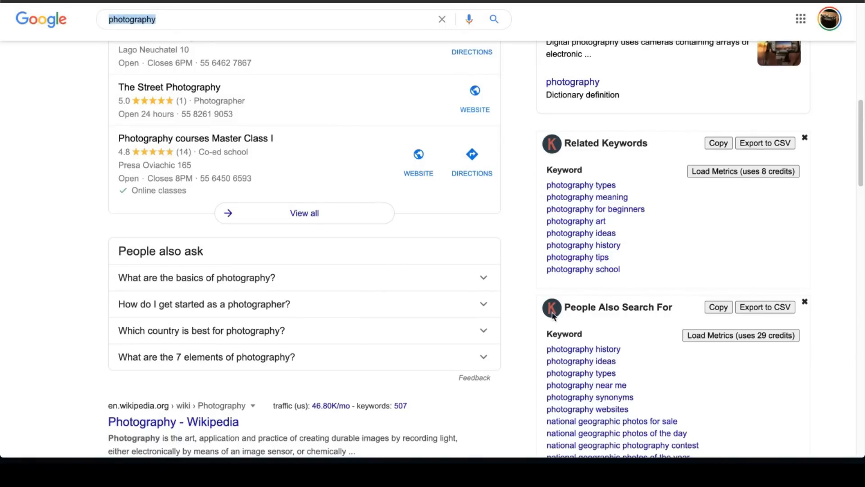
pyautogui.scroll(-1, 531, 269)
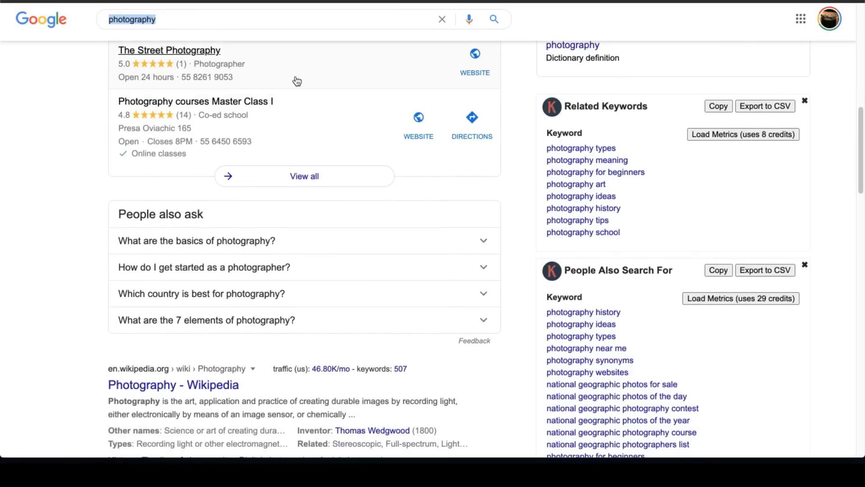
# Replace the Google query "photography" with "wildlife photography" and run the search
pyautogui.click(195, 22)
pyautogui.press('BackSpace')
pyautogui.press('BackSpace')
pyautogui.press('BackSpace')
pyautogui.press('BackSpace')
pyautogui.press('BackSpace')
pyautogui.press('BackSpace')
pyautogui.press('BackSpace')
pyautogui.press('BackSpace')
pyautogui.press('BackSpace')
pyautogui.press('BackSpace')
pyautogui.press('BackSpace')
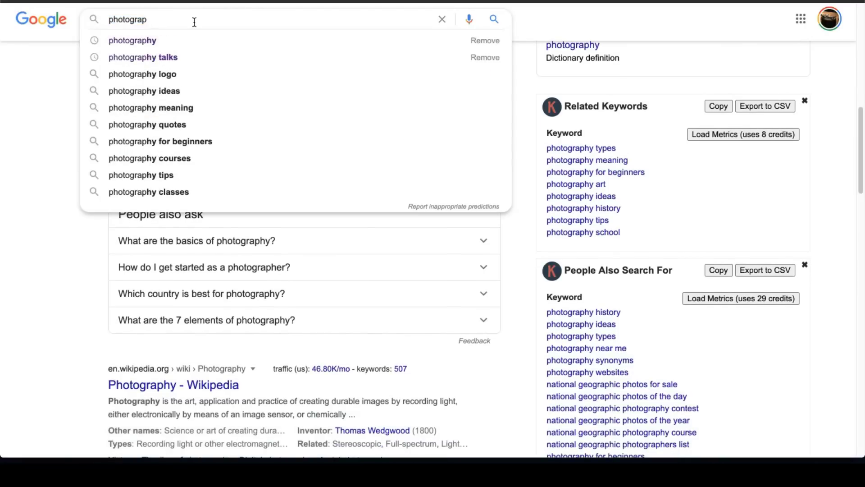
pyautogui.write('wildlife')
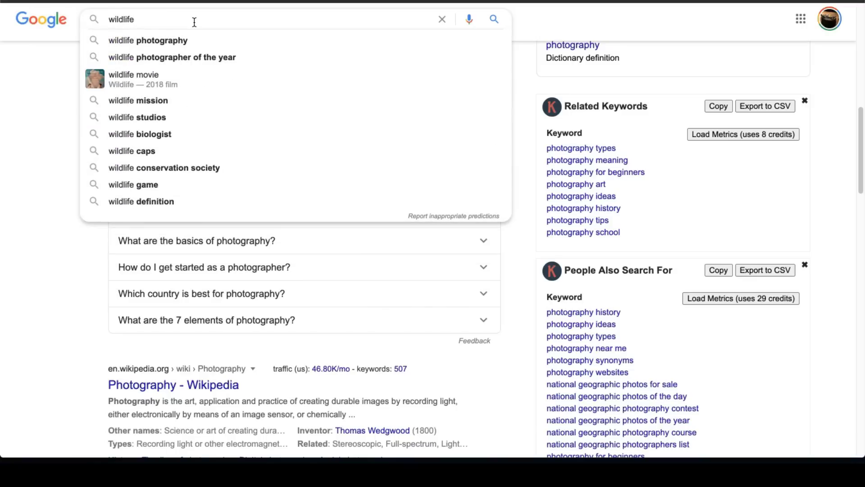
pyautogui.press('Down')
pyautogui.press('Return')
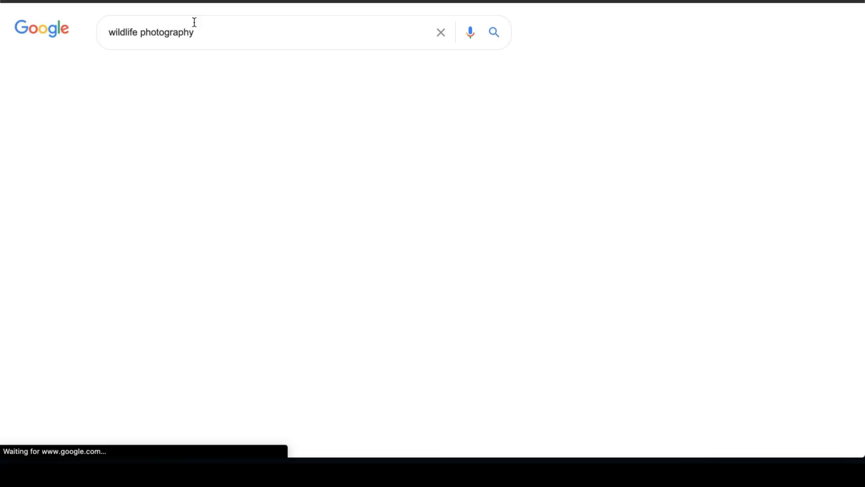
# Copy the Related Keywords list for "wildlife photography" and paste it over the existing list in the spreadsheet, starting at cell A1
pyautogui.scroll(-5, 522, 126)
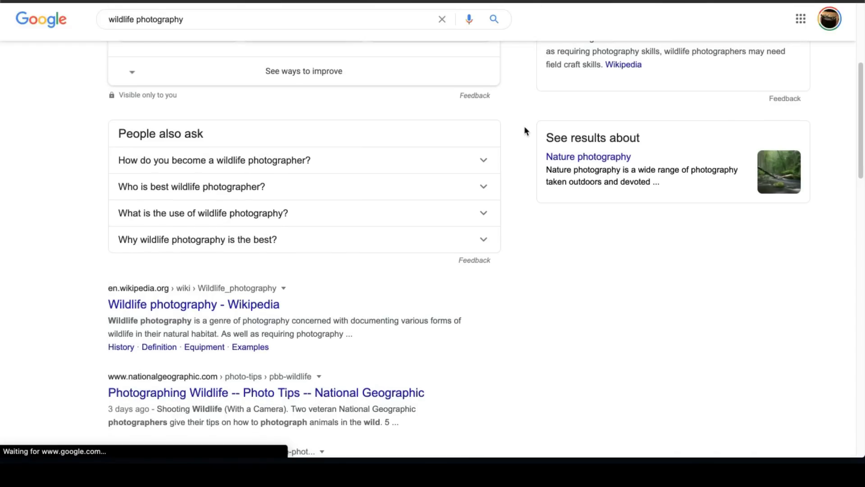
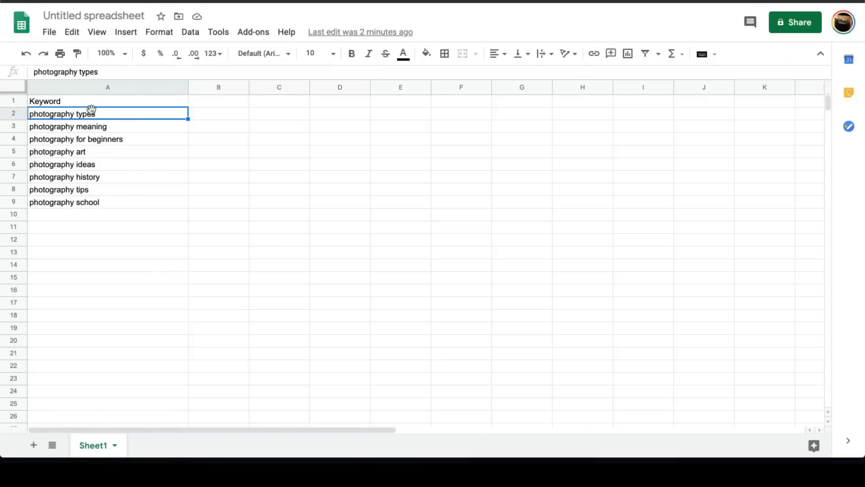
pyautogui.click(107, 102)
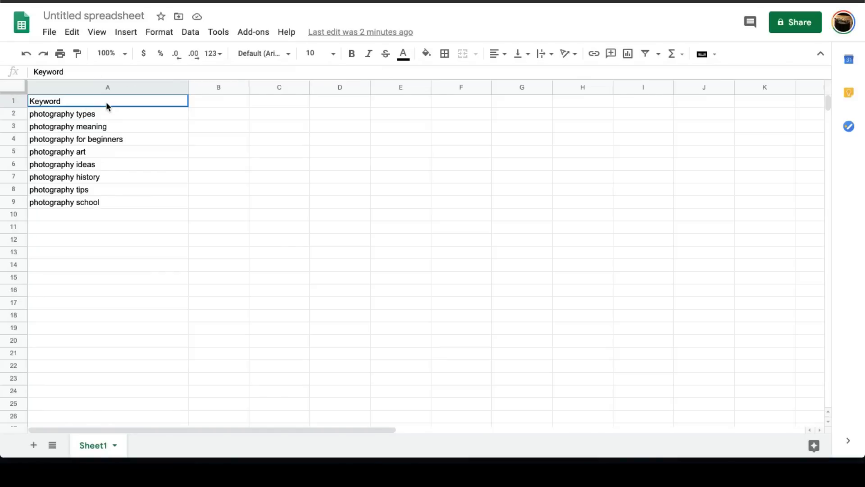
pyautogui.write('Keyword wildlife photography tips wildlife photography salary wildlife photography photos wildlife photography jobs wildlife photography camera wildlife photography settings wildlife photography cameras wildlife photography courses')
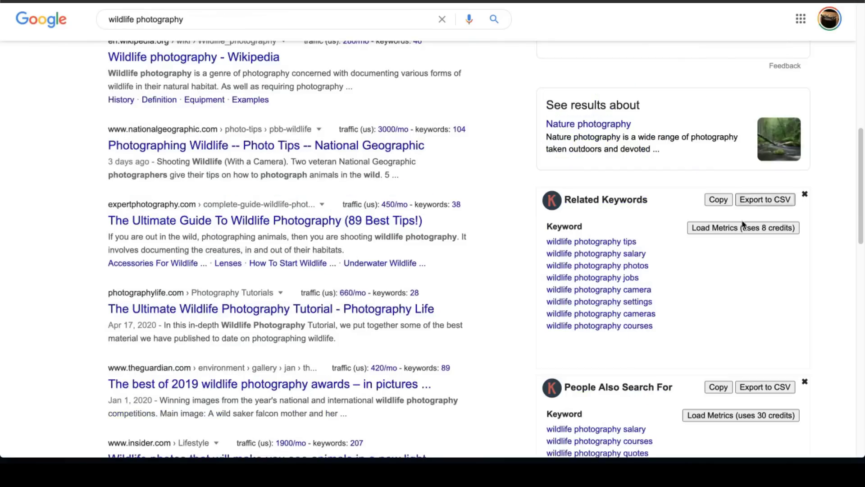
# Copy the People Also Search For list for "wildlife photography" into column A from cell A10 and delete its Keyword header row
pyautogui.scroll(-5, 717, 311)
pyautogui.click(718, 151)
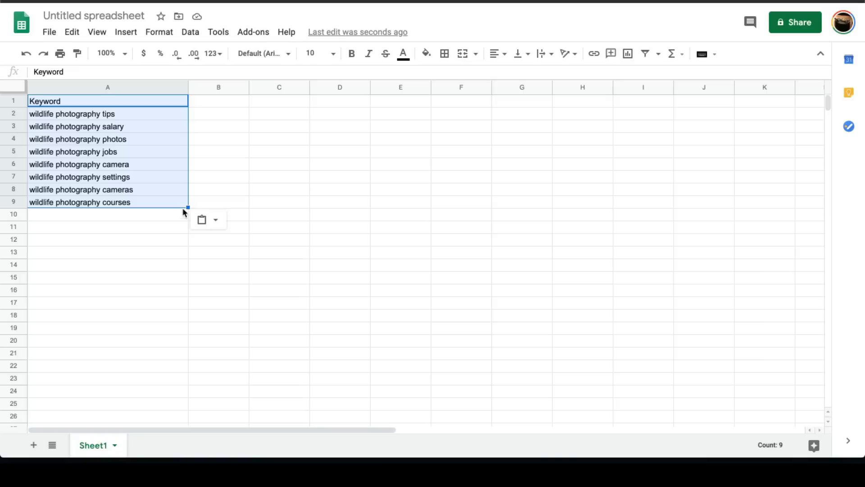
pyautogui.click(178, 215)
pyautogui.hotkey('ctrl', 'v')
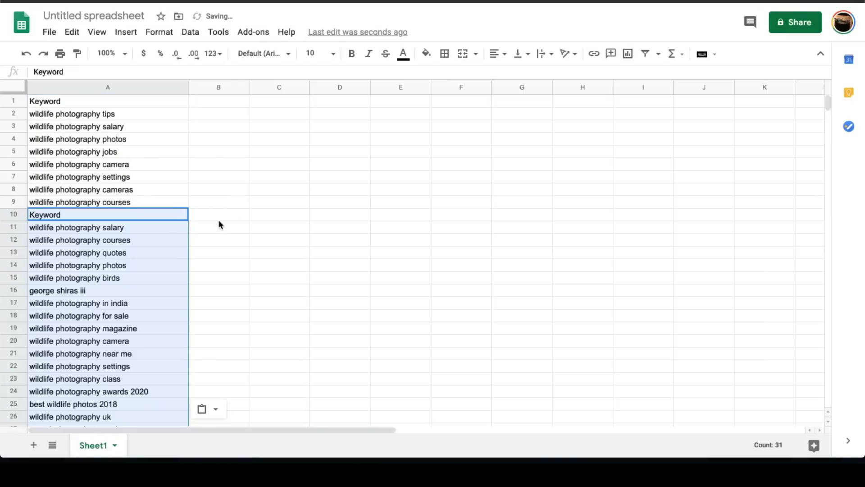
pyautogui.click(219, 216)
pyautogui.click(10, 214)
pyautogui.rightClick(10, 218)
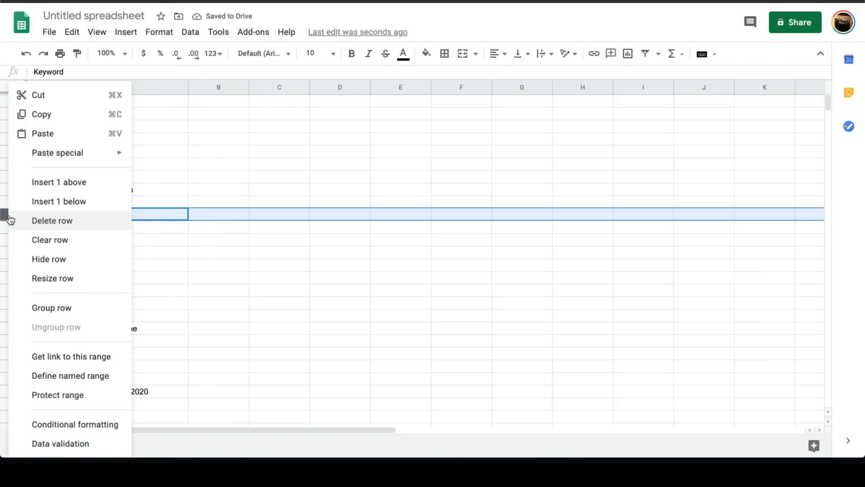
pyautogui.click(60, 223)
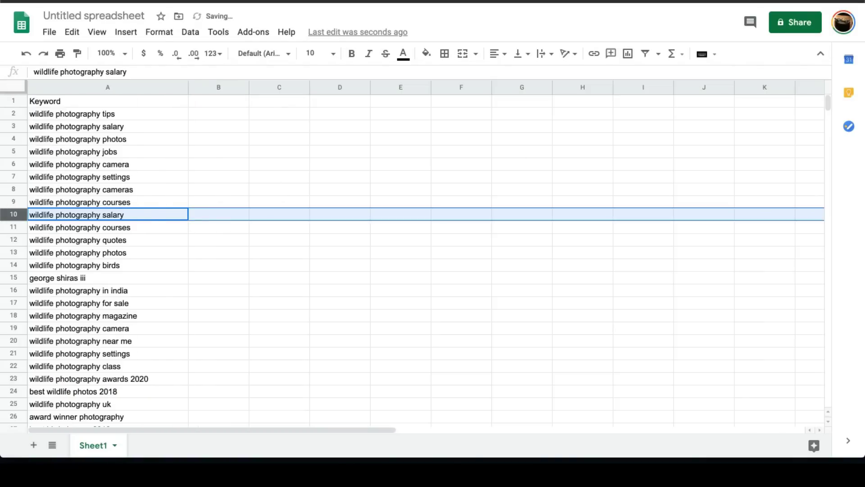
# Return to the Google results and open the search for "wildlife photography tips" from the Related Keywords list
pyautogui.hotkey('ctrl', 'Tab')
pyautogui.scroll(2, 518, 176)
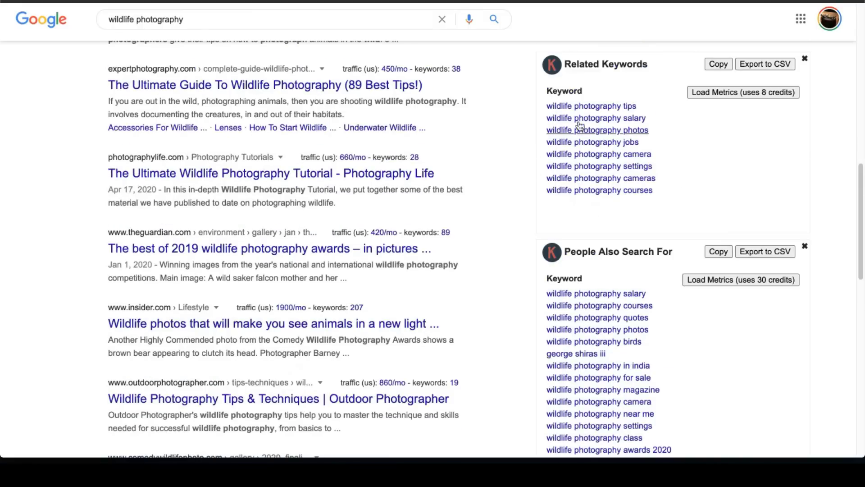
pyautogui.click(605, 107)
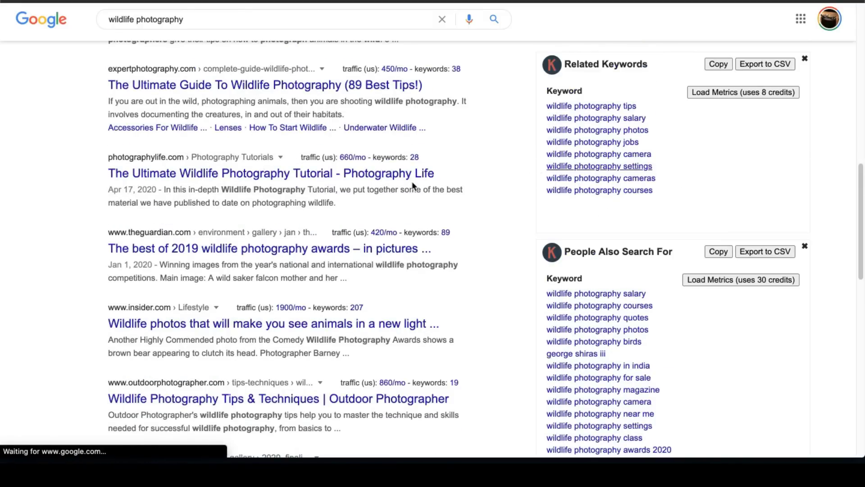
pyautogui.scroll(-3, 514, 160)
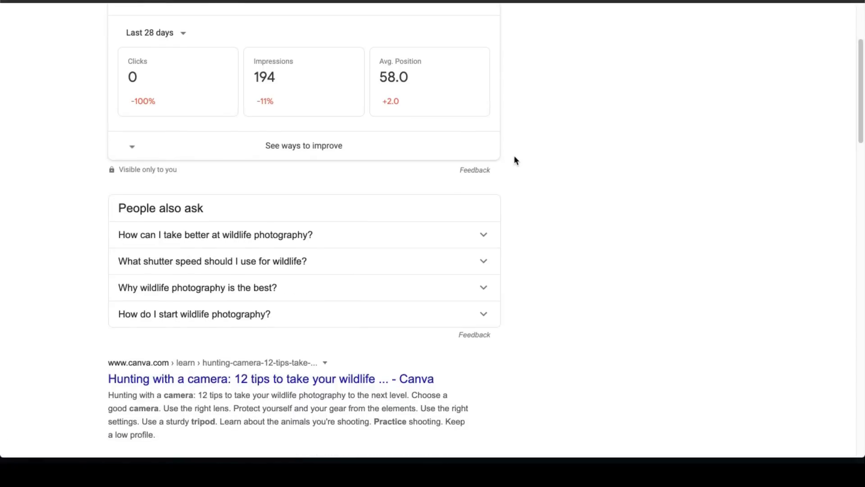
pyautogui.scroll(-4, 516, 161)
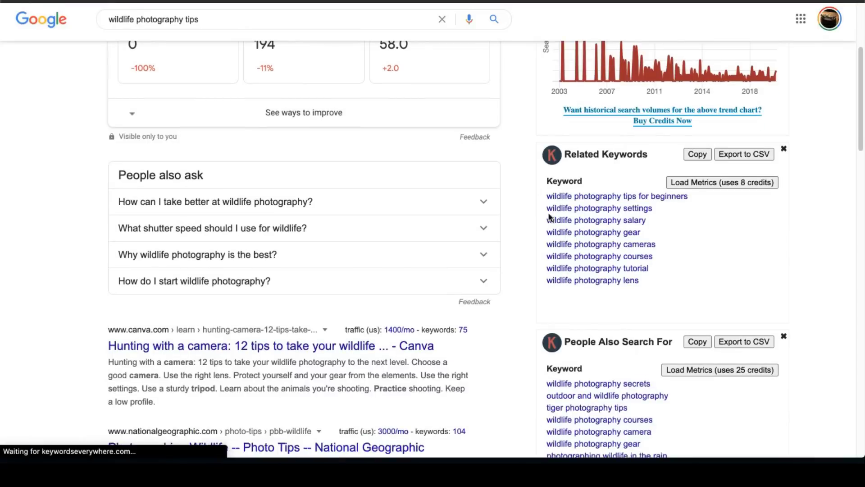
# Copy the Related Keywords list for "wildlife photography tips" into the spreadsheet from cell A40 and delete its Keyword header row
pyautogui.tripleClick(240, 24)
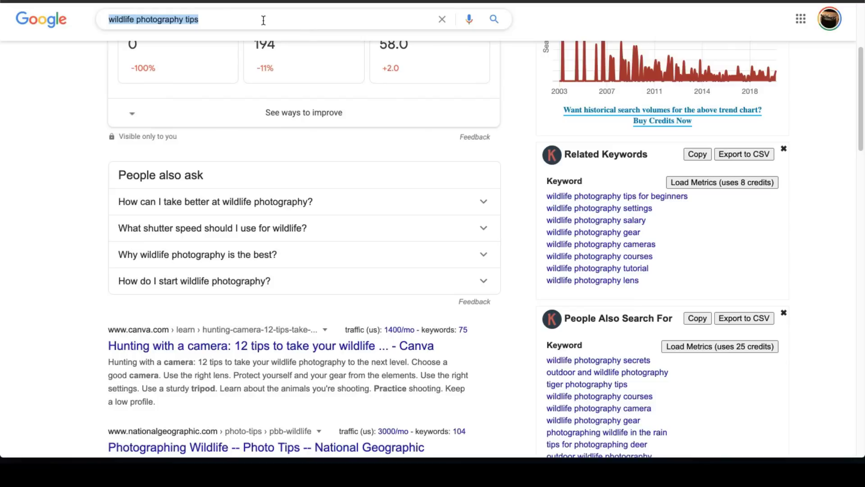
pyautogui.click(707, 156)
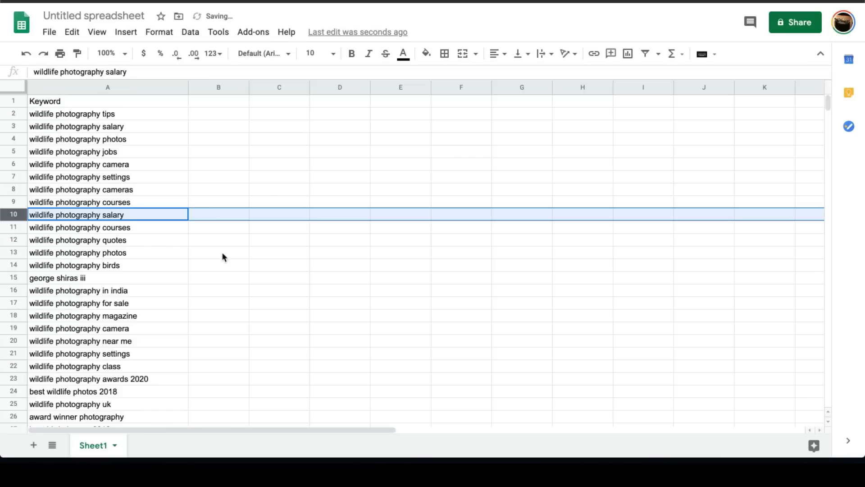
pyautogui.scroll(-7, 222, 256)
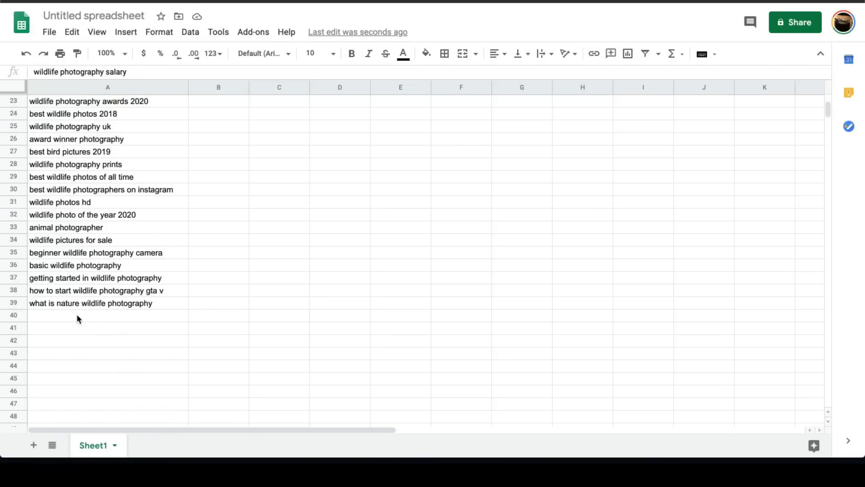
pyautogui.click(77, 314)
pyautogui.hotkey('ctrl', 'v')
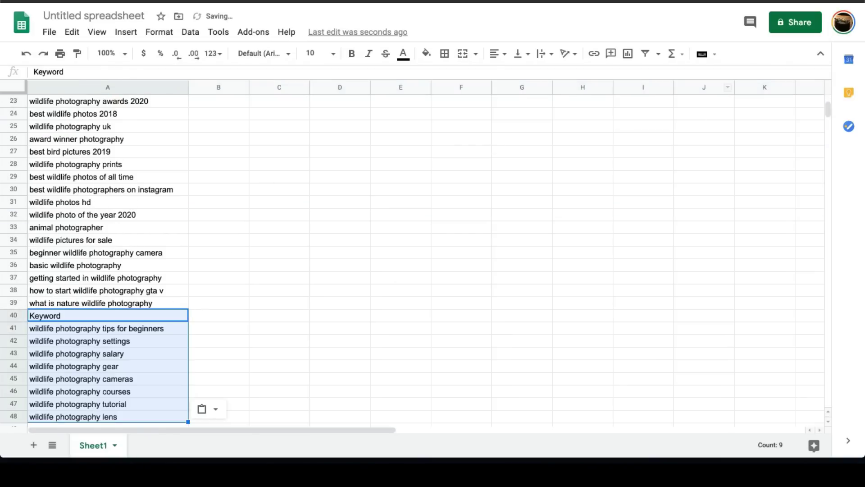
pyautogui.click(20, 314)
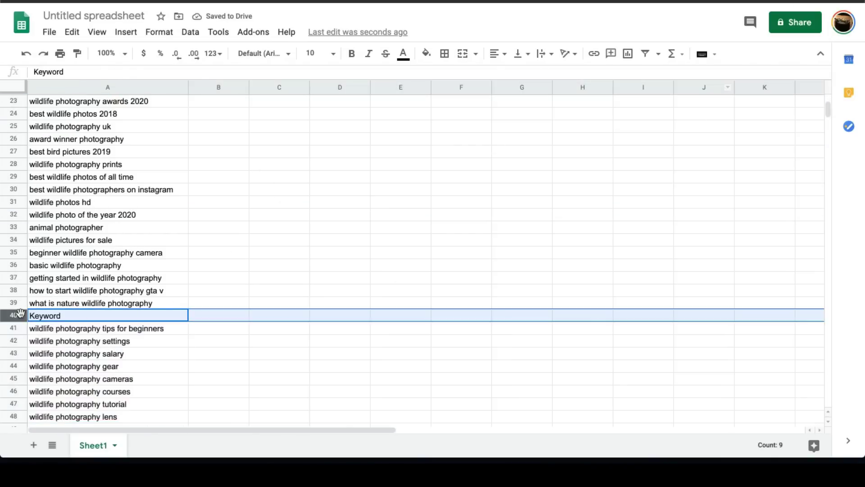
pyautogui.rightClick(21, 314)
pyautogui.click(92, 220)
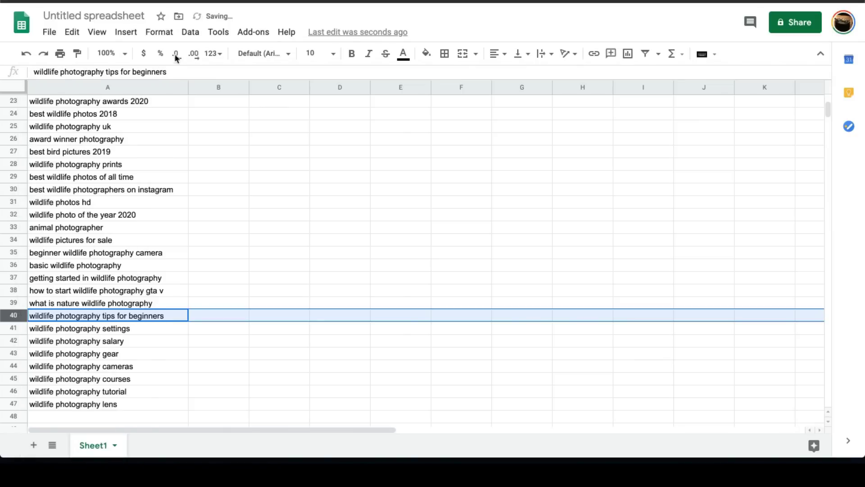
# Copy the People Also Search For list for "wildlife photography tips" into the spreadsheet from cell A48 and delete its Keyword header row
pyautogui.hotkey('ctrl', 'Tab')
pyautogui.scroll(-4, 701, 193)
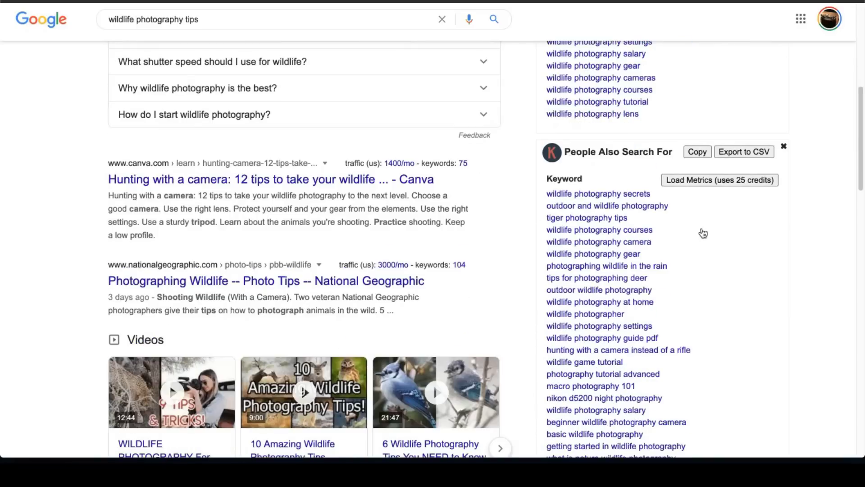
pyautogui.click(697, 151)
pyautogui.hotkey('ctrl', 'shift', 'Tab')
pyautogui.scroll(-5, 216, 232)
pyautogui.click(136, 215)
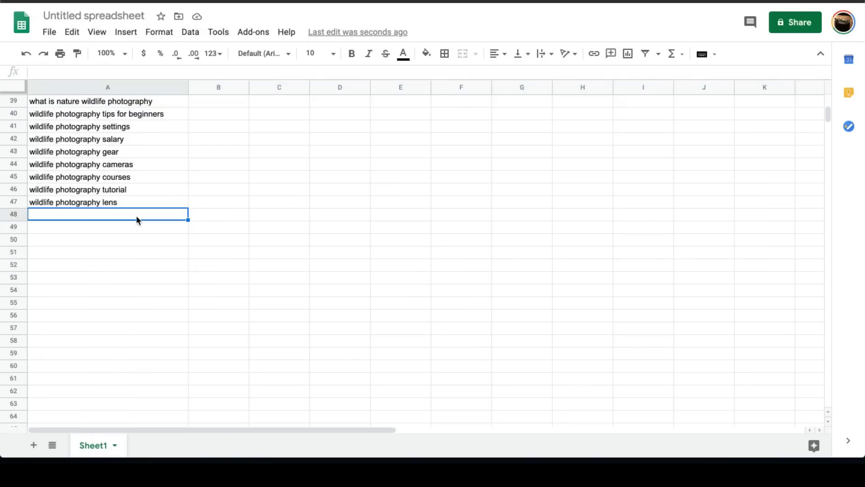
pyautogui.hotkey('ctrl', 'v')
pyautogui.click(18, 215)
pyautogui.rightClick(18, 215)
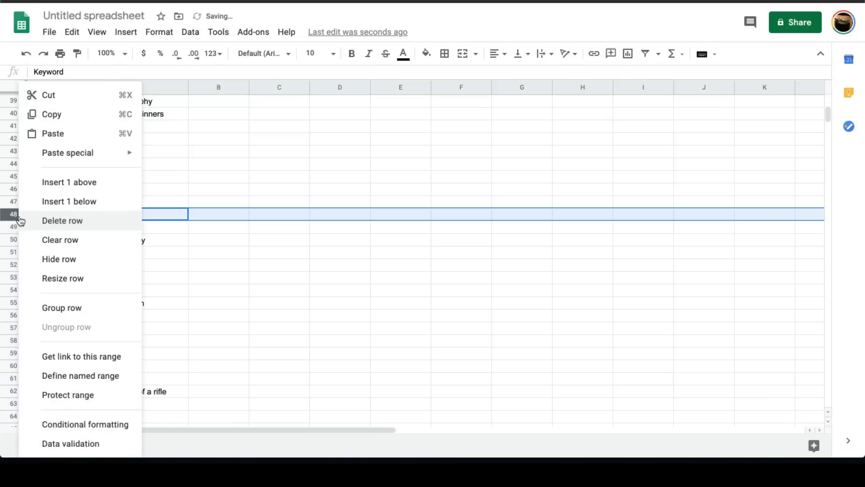
pyautogui.click(83, 229)
# Go back to the Google results and open the search for "wildlife photography settings" from the Related Keywords list
pyautogui.scroll(-1, 137, 242)
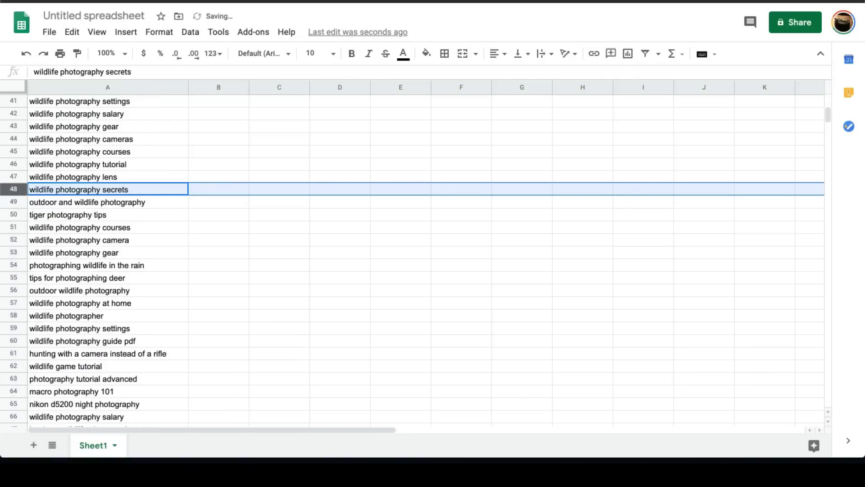
pyautogui.click(688, 3)
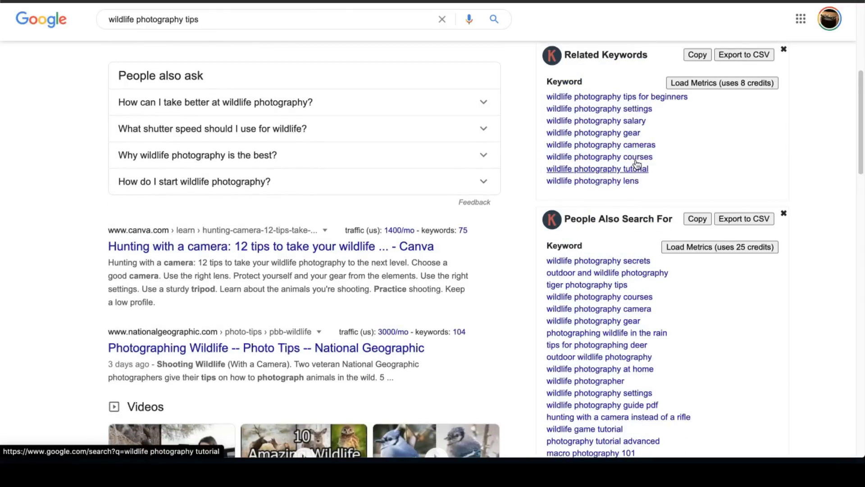
pyautogui.click(632, 111)
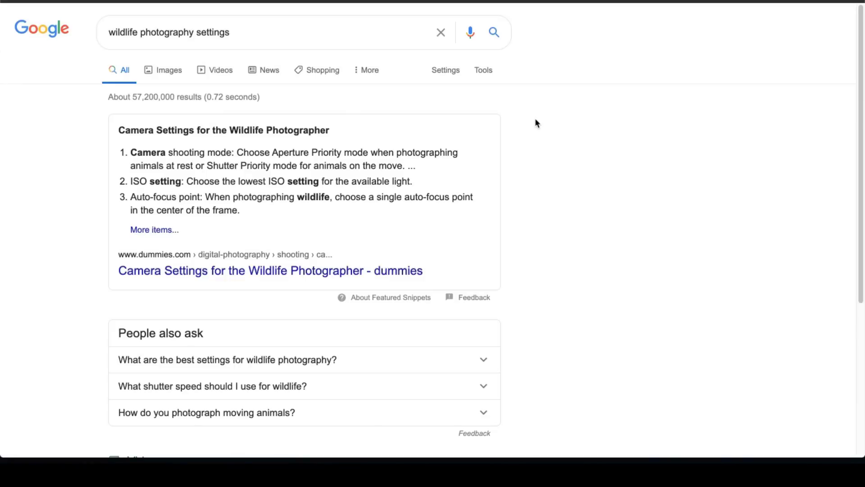
# Copy the Related Keywords list for "wildlife photography settings" into the spreadsheet from cell A73 and delete its Keyword header row
pyautogui.scroll(-2, 530, 128)
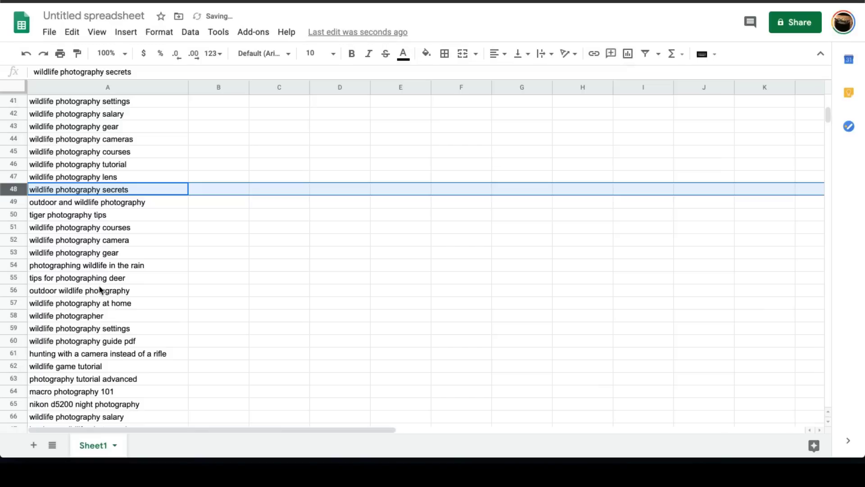
pyautogui.scroll(-5, 108, 293)
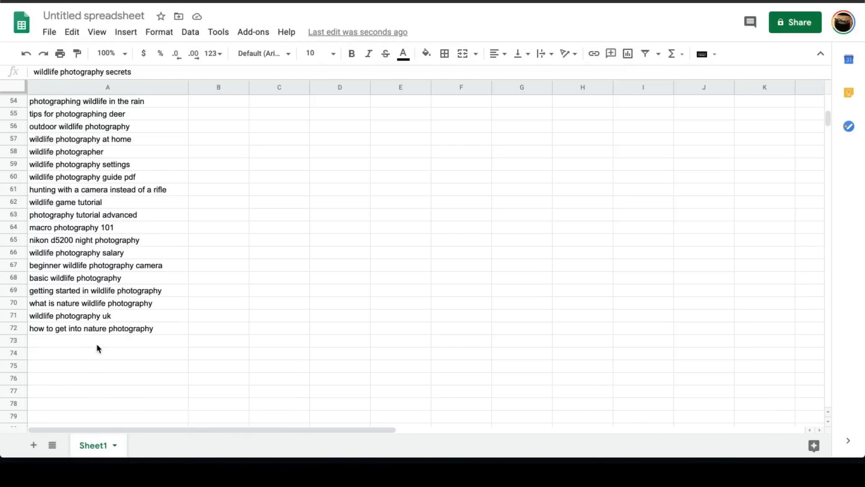
pyautogui.click(96, 343)
pyautogui.hotkey('ctrl', 'v')
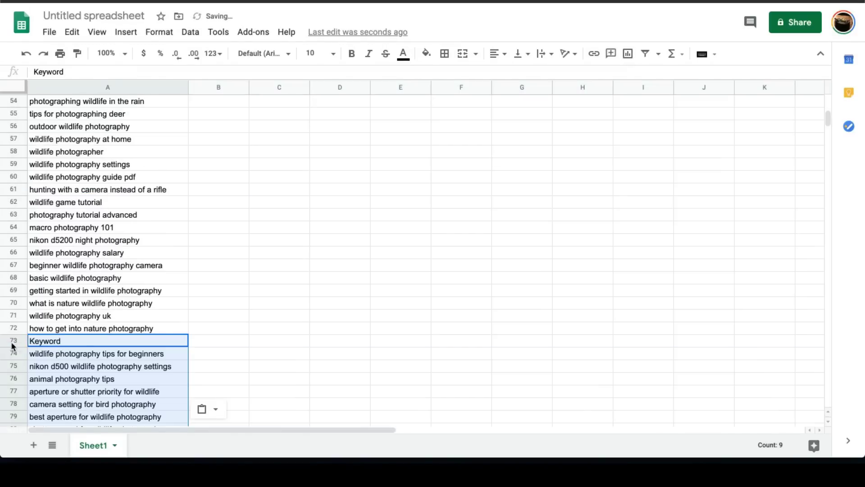
pyautogui.rightClick(12, 345)
pyautogui.click(95, 220)
pyautogui.scroll(-3, 165, 243)
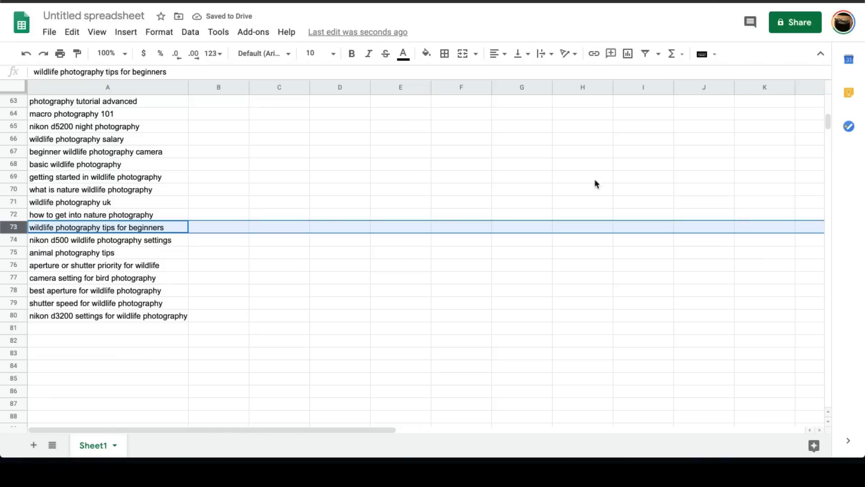
# Copy the People Also Search For list for "wildlife photography settings" into the spreadsheet from cell A81 and delete its Keyword header row
pyautogui.hotkey('ctrl', 'shift', 'Tab')
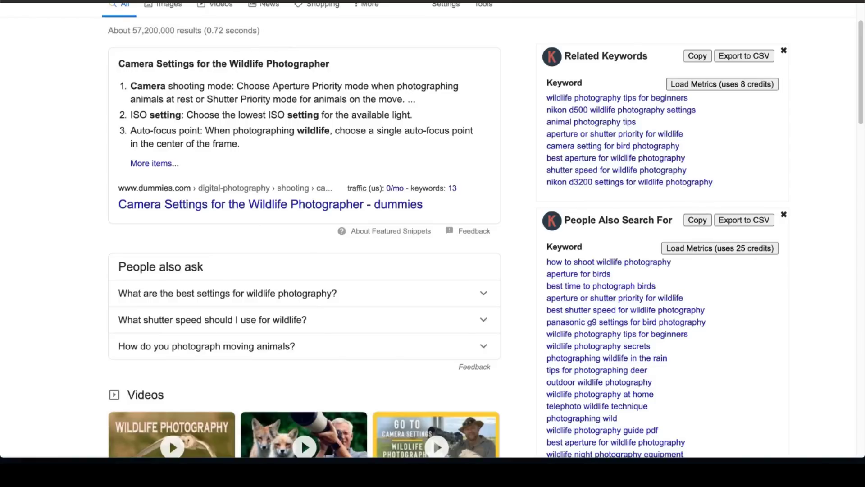
pyautogui.hotkey('ctrl', 'Tab')
pyautogui.hotkey('ctrl', 'v')
pyautogui.click(118, 328)
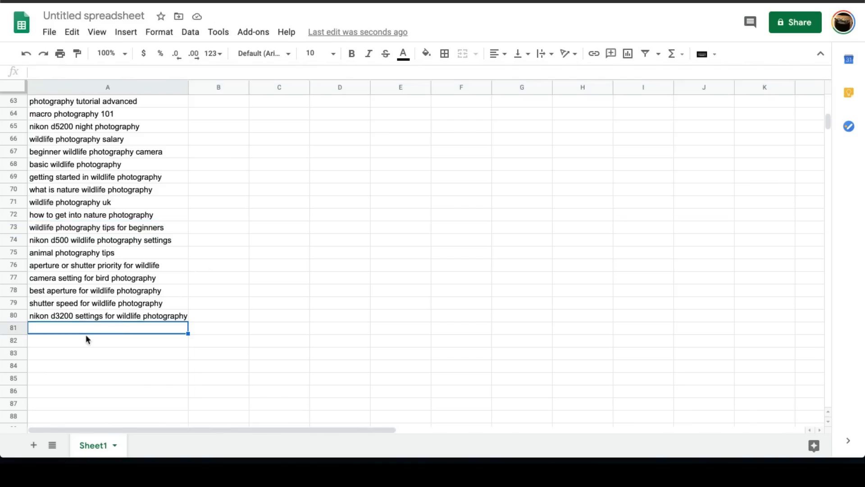
pyautogui.hotkey('ctrl', 'v')
pyautogui.rightClick(13, 327)
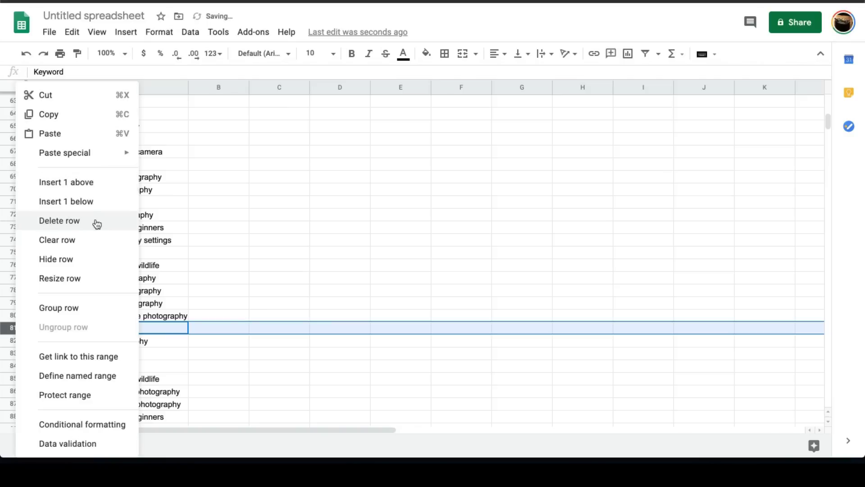
pyautogui.click(59, 221)
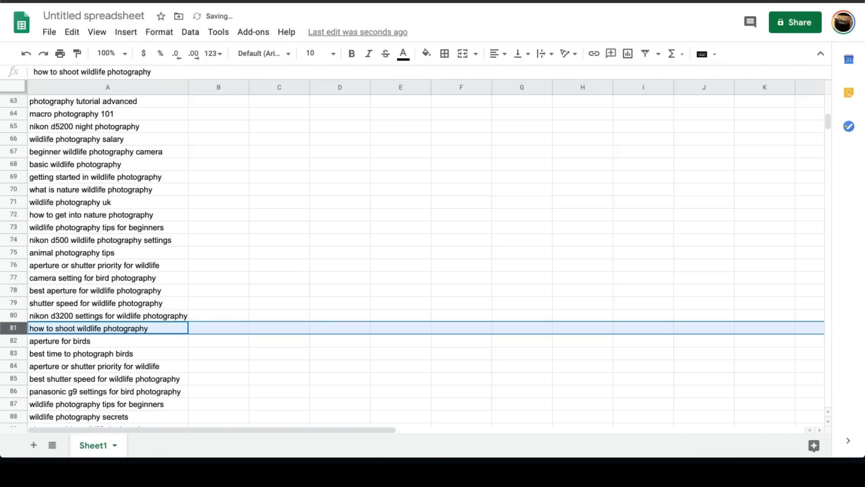
# Return to the Google results for "wildlife photography settings" and expand and collapse the first two People also ask questions to load more
pyautogui.hotkey('ctrl', 'Tab')
pyautogui.scroll(1, 268, 345)
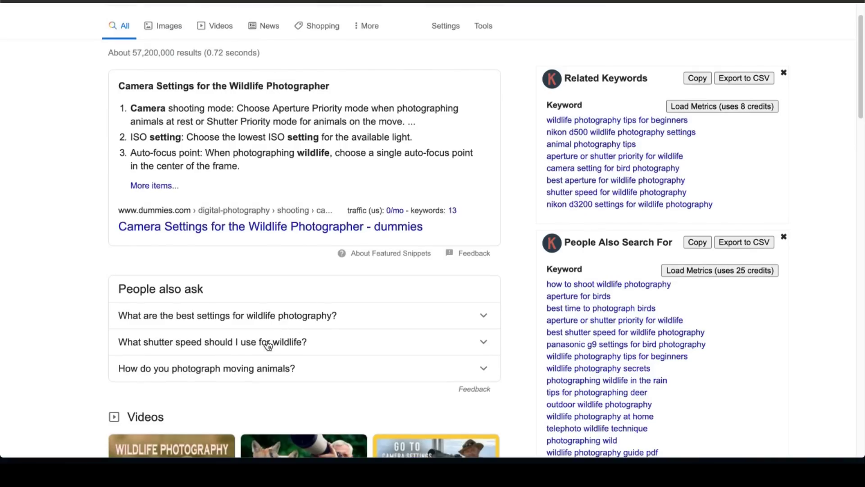
pyautogui.scroll(-3, 101, 267)
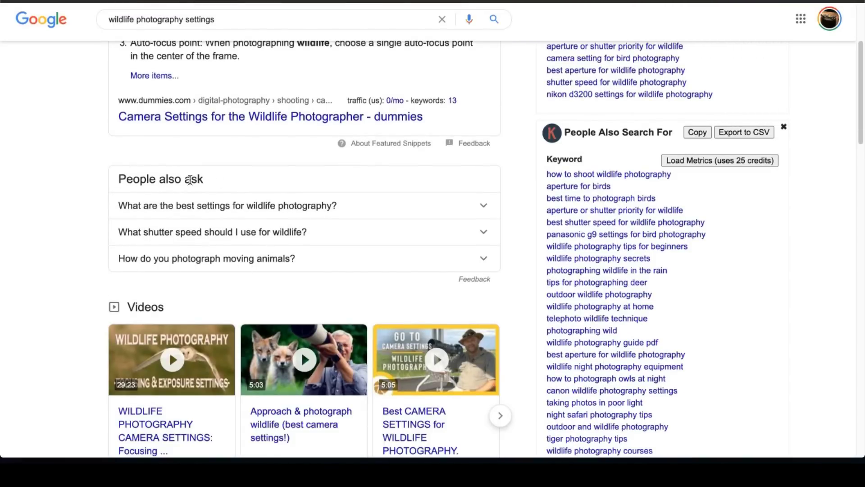
pyautogui.click(279, 215)
pyautogui.click(272, 215)
pyautogui.click(282, 242)
pyautogui.click(283, 243)
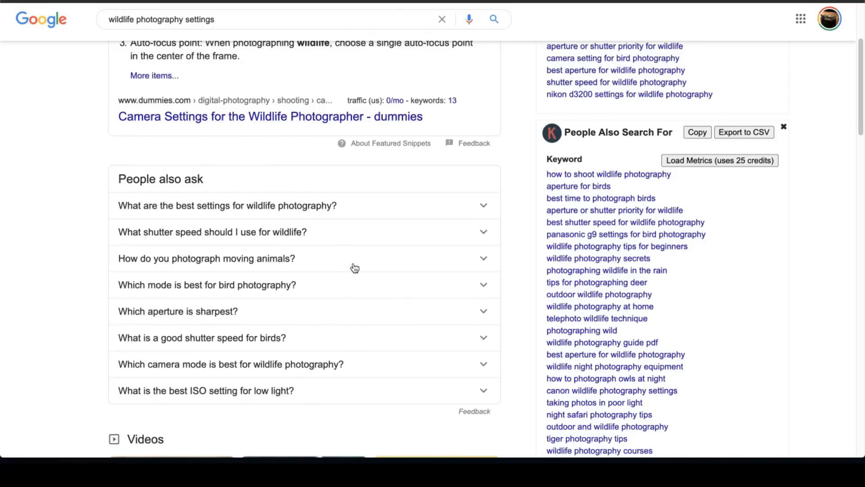
# Expand and collapse the questions on moving animals, bird photography mode, bird shutter speed and wildlife camera mode to load further People also ask questions
pyautogui.click(212, 256)
pyautogui.click(211, 256)
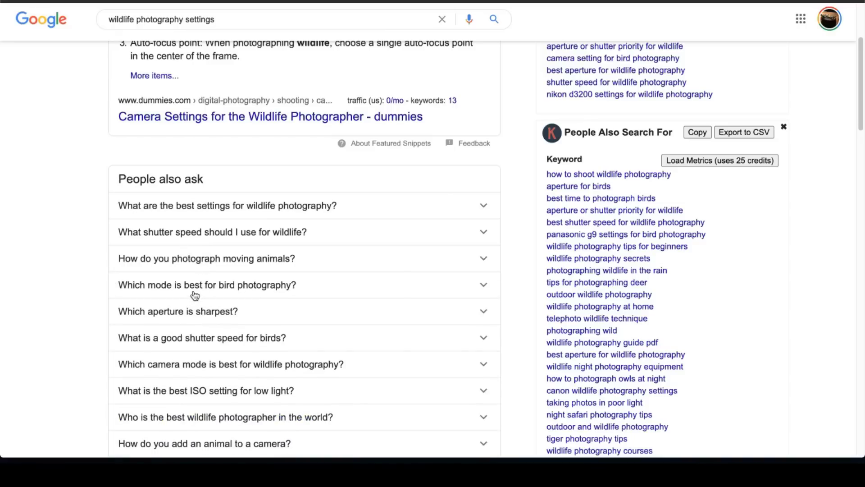
pyautogui.click(244, 286)
pyautogui.click(248, 285)
pyautogui.scroll(-2, 270, 314)
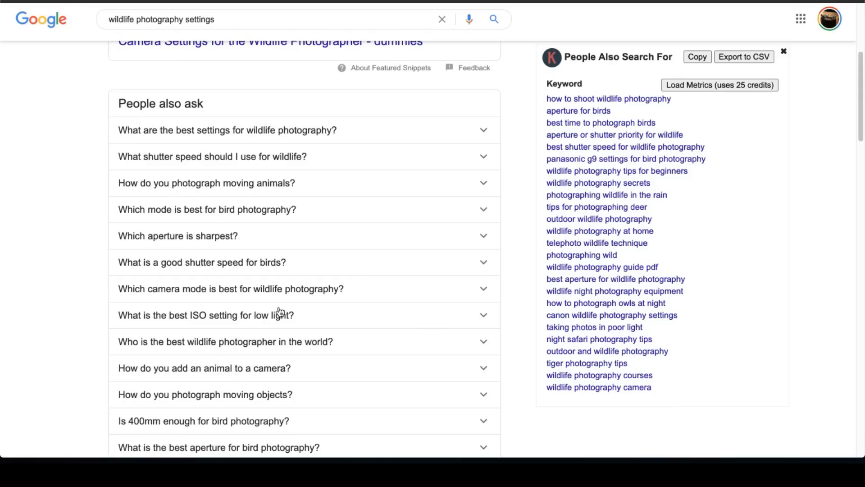
pyautogui.scroll(-1, 272, 314)
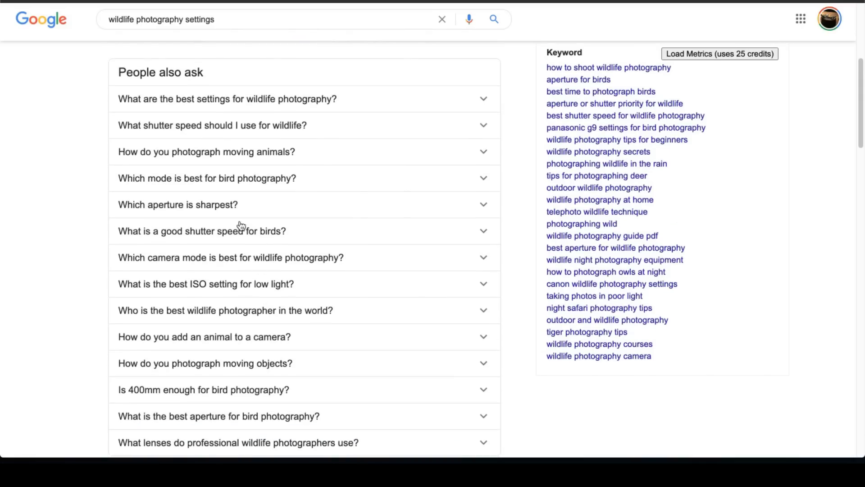
pyautogui.click(264, 238)
pyautogui.click(263, 236)
pyautogui.doubleClick(266, 259)
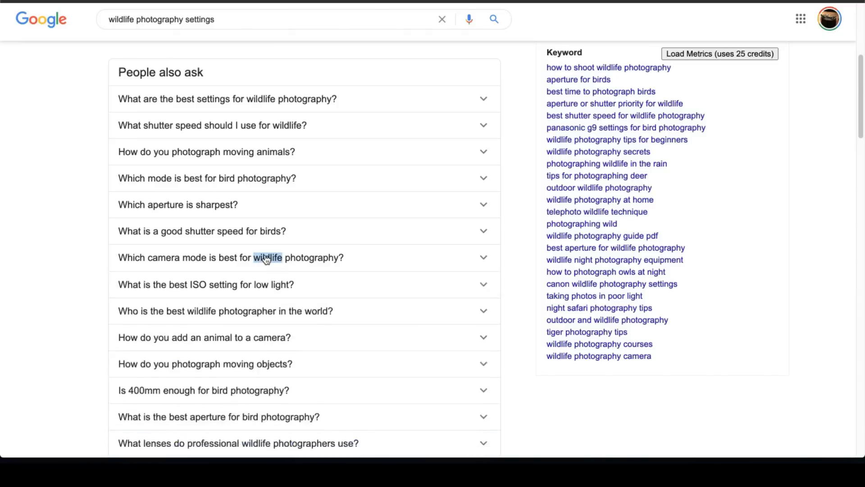
# Copy all the loaded People also ask questions and paste them into a new sheet of the spreadsheet from cell A1
pyautogui.scroll(-5, 252, 315)
pyautogui.moveTo(384, 361); pyautogui.dragTo(121, 111)
pyautogui.scroll(5, 173, 123)
pyautogui.scroll(1, 154, 115)
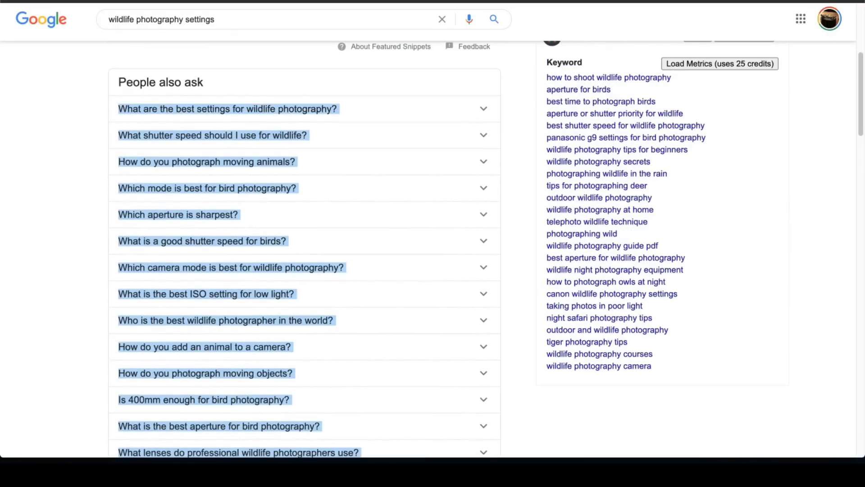
pyautogui.hotkey('ctrl', 'Tab')
pyautogui.click(33, 445)
pyautogui.hotkey('ctrl', 'v')
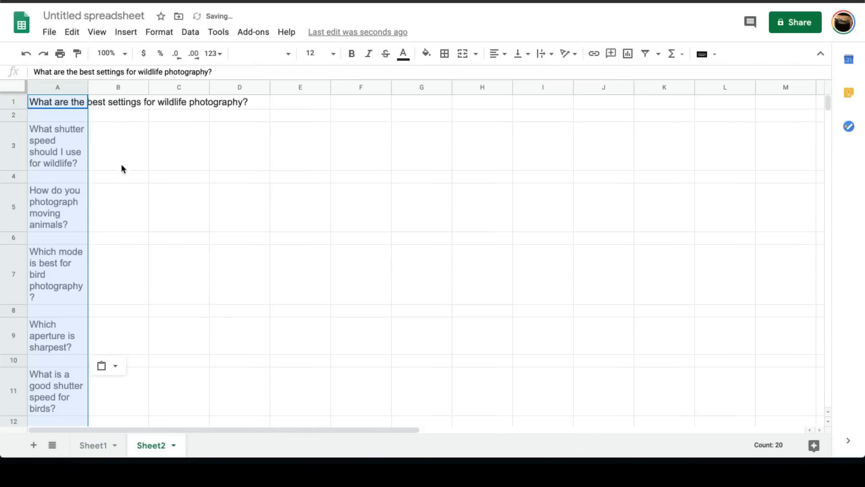
# Widen column A to fit the questions on one line and delete the blank row 2
pyautogui.click(131, 176)
pyautogui.moveTo(87, 88); pyautogui.dragTo(271, 88)
pyautogui.click(17, 118)
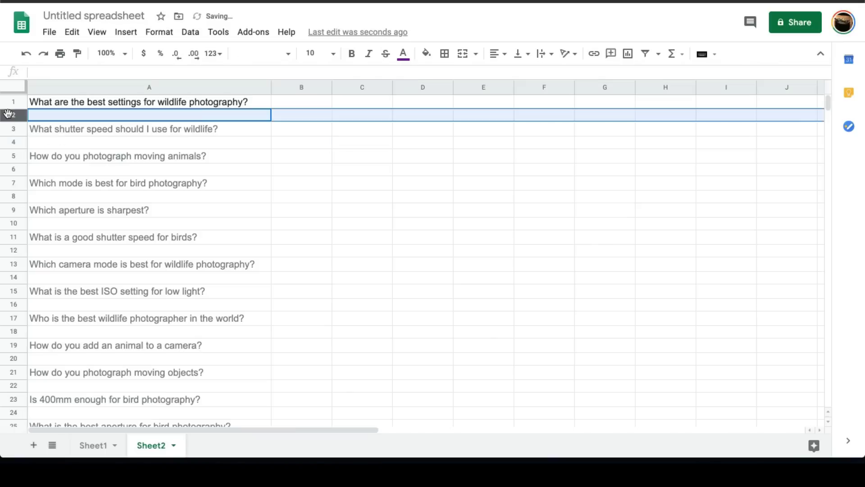
pyautogui.click(12, 143)
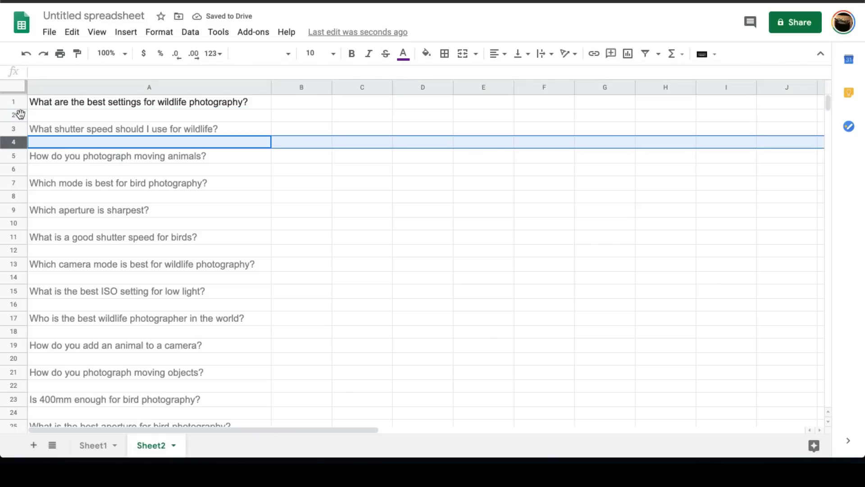
pyautogui.rightClick(17, 116)
pyautogui.click(79, 220)
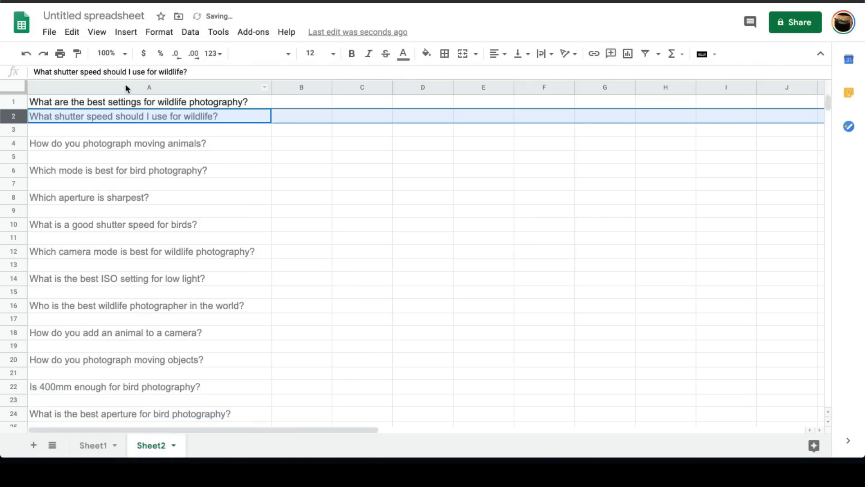
# Try to clean up the blank rows by trimming whitespace in column A
pyautogui.rightClick(126, 87)
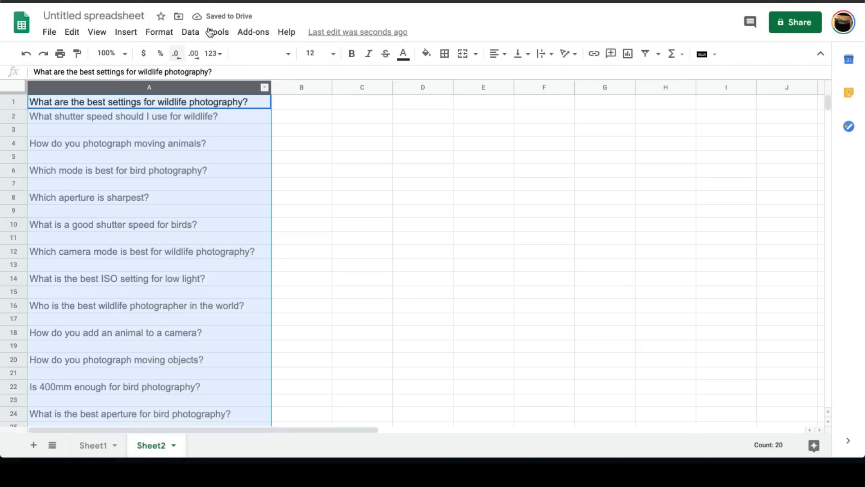
pyautogui.click(191, 32)
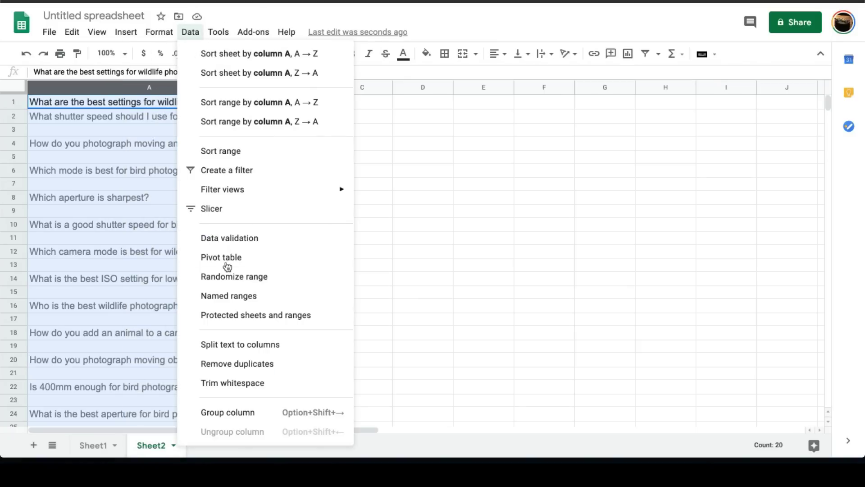
pyautogui.click(233, 384)
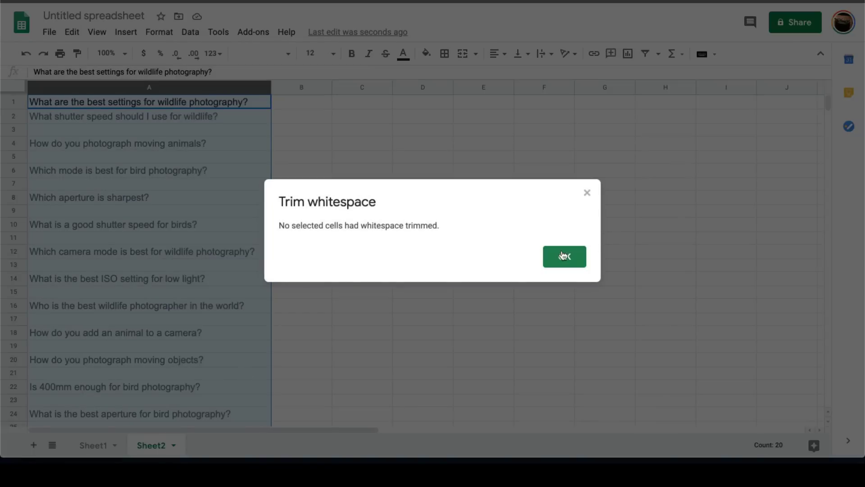
pyautogui.click(587, 193)
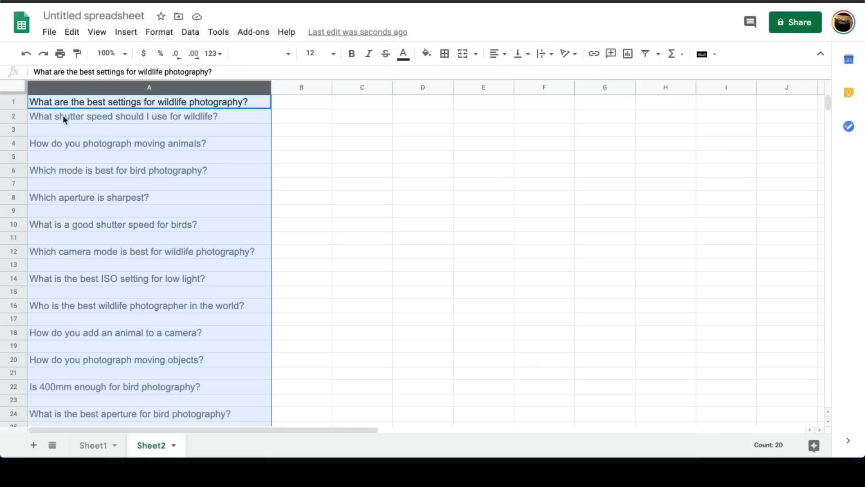
# Delete the blank row 3 between the questions in Sheet2
pyautogui.click(14, 129)
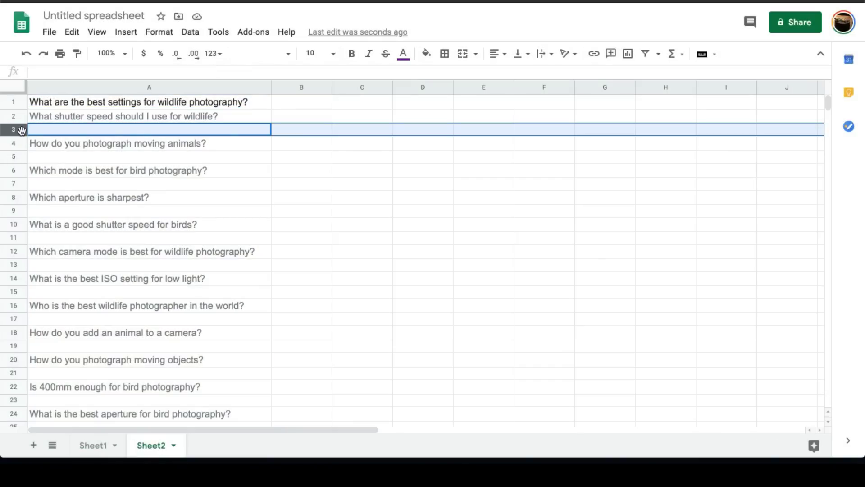
pyautogui.rightClick(21, 129)
pyautogui.click(84, 222)
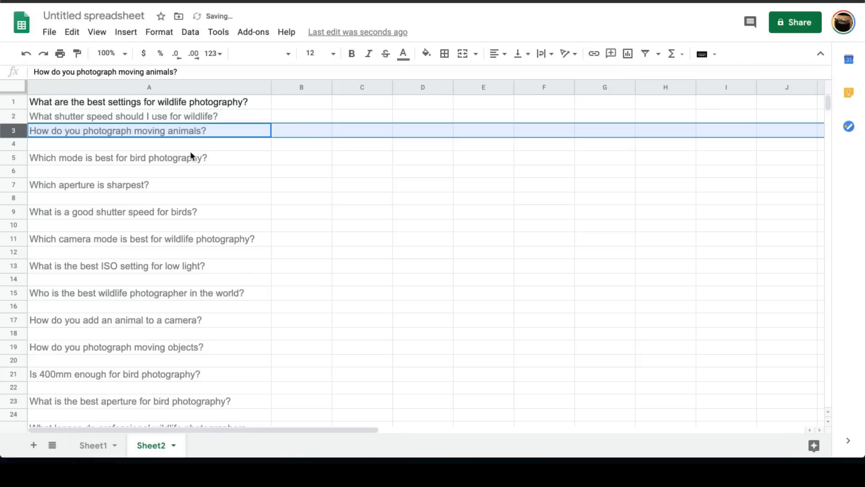
# Rename Sheet1 as "Keywords"
pyautogui.rightClick(101, 444)
pyautogui.click(112, 291)
pyautogui.write('Keywo')
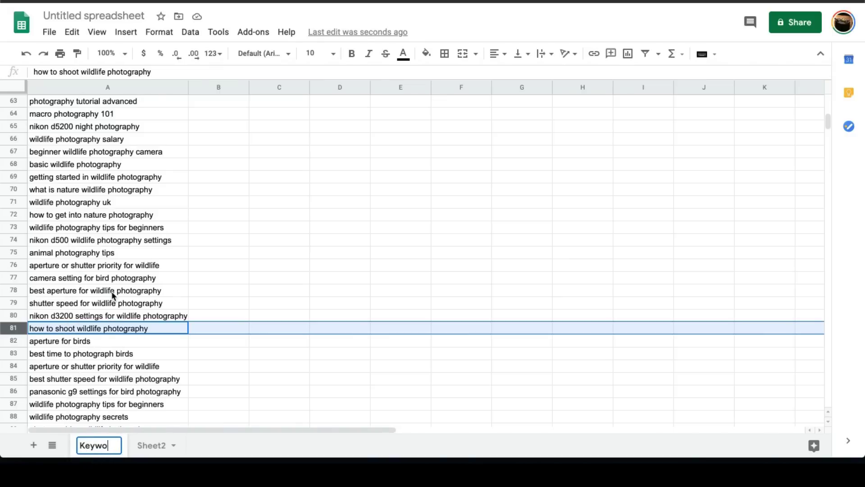
pyautogui.write('rds')
pyautogui.press('Return')
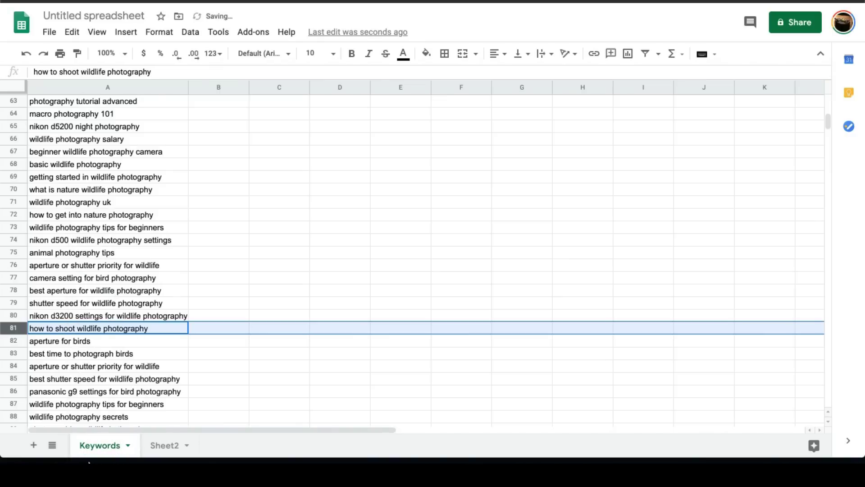
# Rename Sheet2 as "Questions"
pyautogui.rightClick(160, 445)
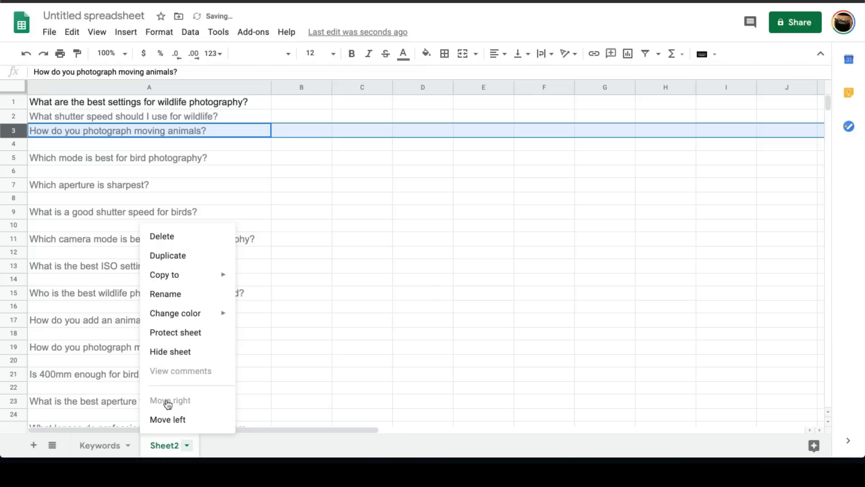
pyautogui.click(200, 302)
pyautogui.write('Questions')
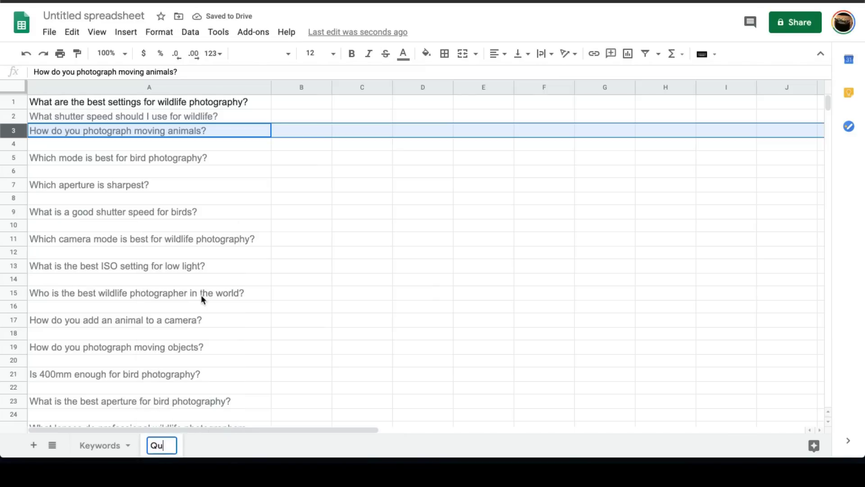
pyautogui.press('Return')
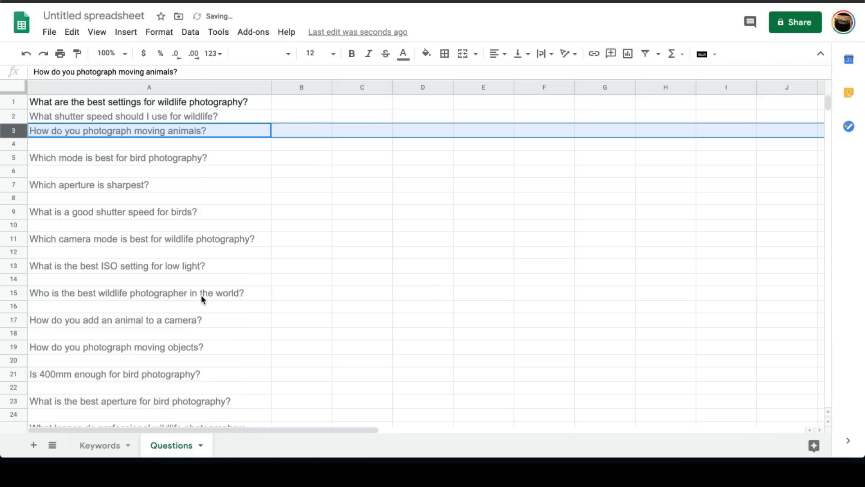
# Freeze the first row, holding the Keyword header, in the Keywords sheet
pyautogui.click(100, 445)
pyautogui.scroll(20, 268, 167)
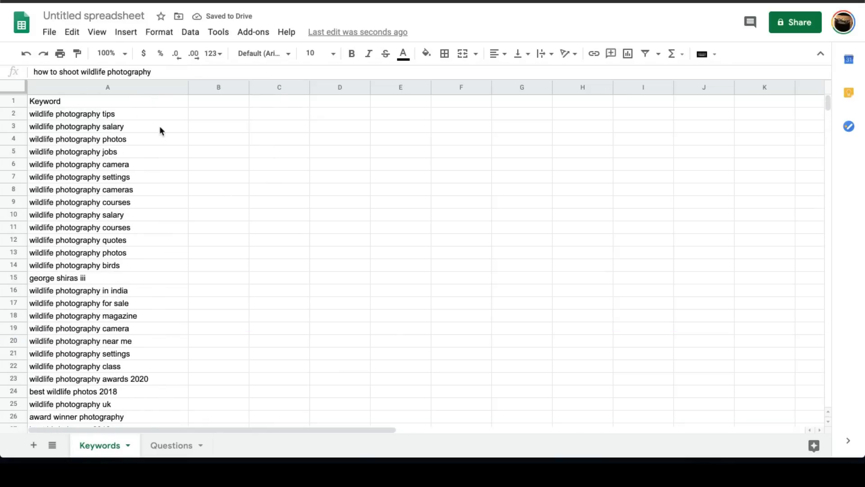
pyautogui.moveTo(164, 118); pyautogui.dragTo(144, 367)
pyautogui.scroll(-2, 143, 363)
pyautogui.click(146, 354)
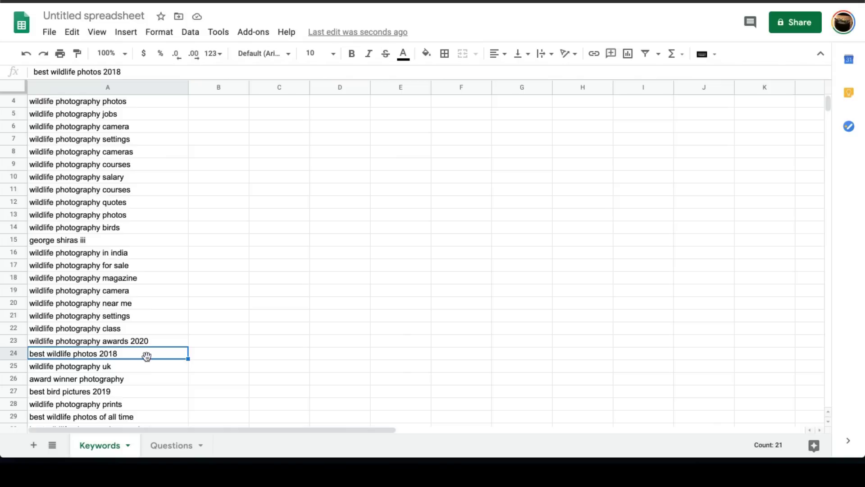
pyautogui.scroll(2, 79, 152)
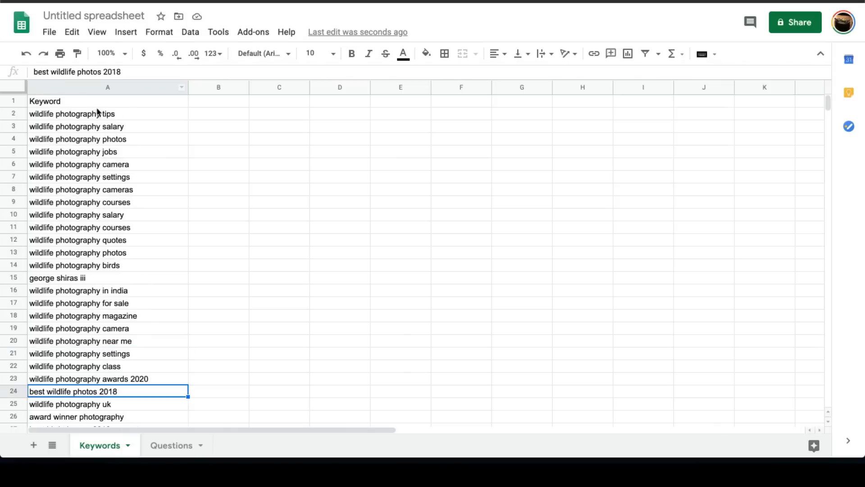
pyautogui.click(96, 31)
pyautogui.moveTo(113, 58)
pyautogui.click(269, 80)
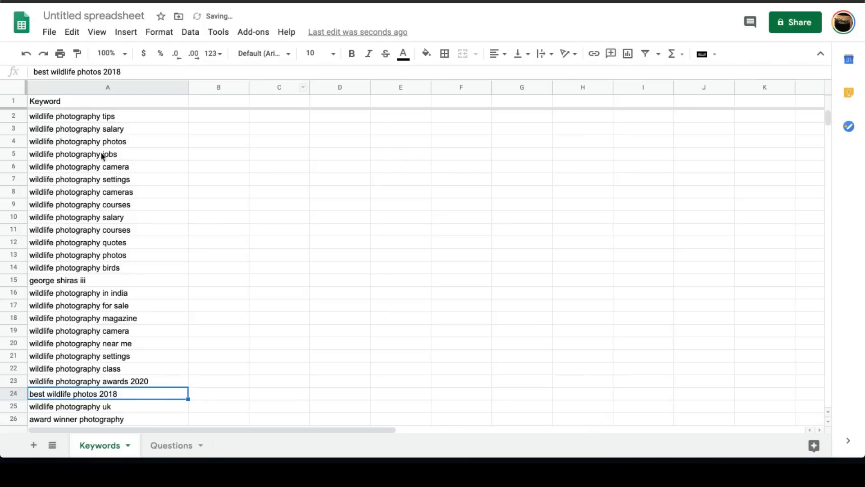
pyautogui.scroll(-4, 99, 135)
pyautogui.scroll(4, 102, 109)
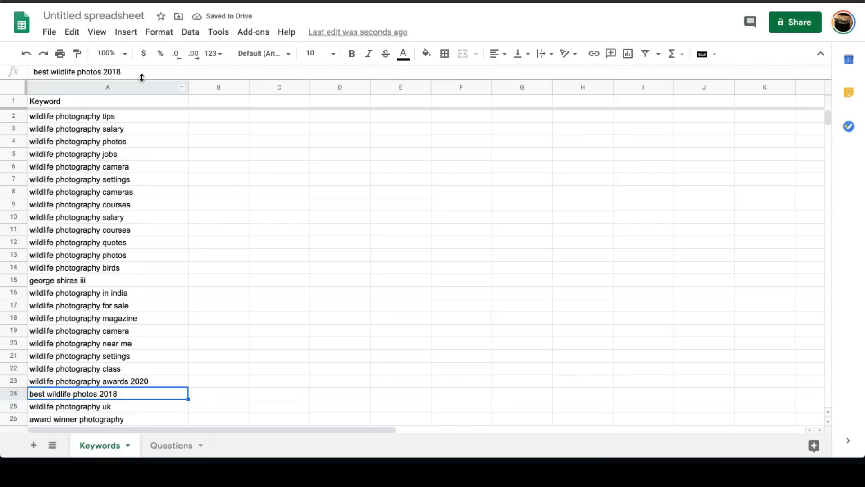
# Remove the duplicate keywords from column A of the Keywords sheet
pyautogui.click(140, 87)
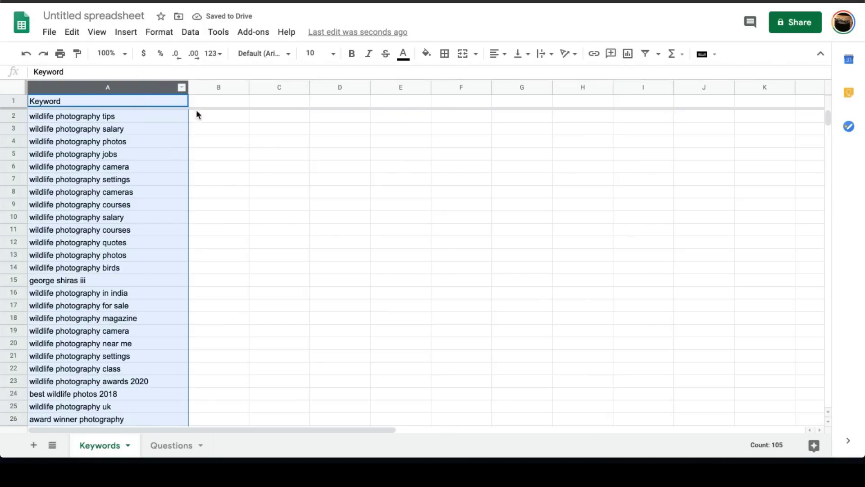
pyautogui.click(191, 33)
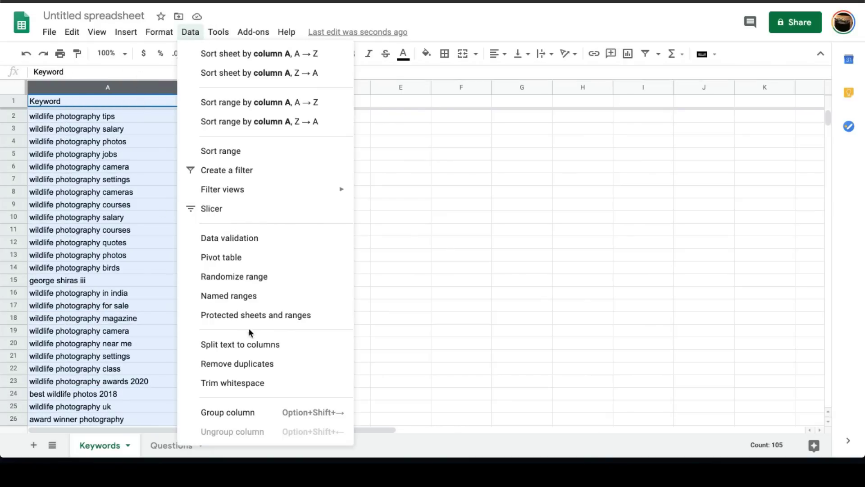
pyautogui.click(253, 364)
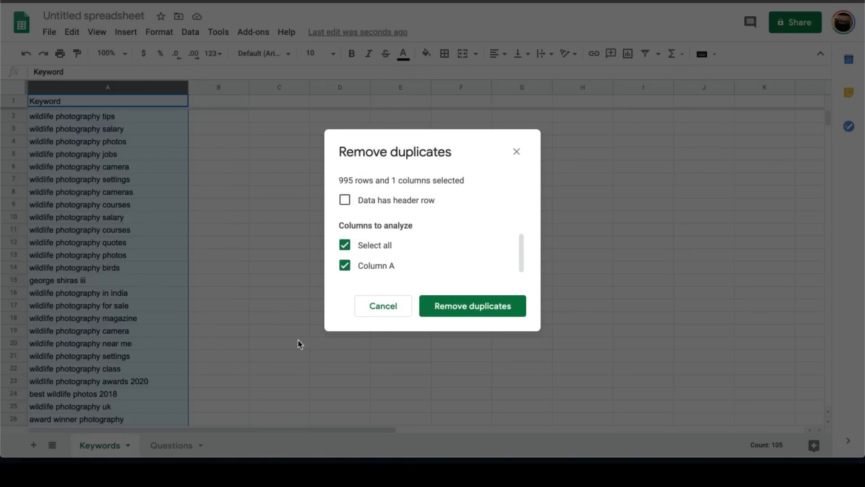
pyautogui.click(475, 306)
pyautogui.click(562, 268)
pyautogui.click(180, 217)
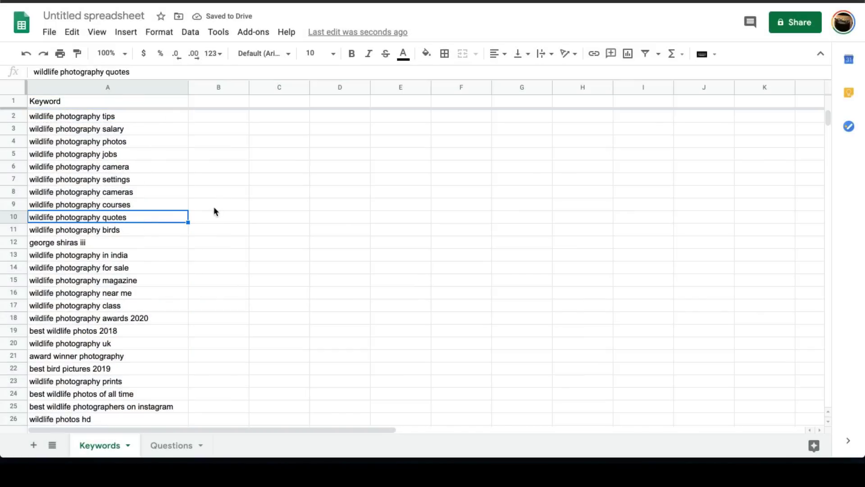
# Go back to the Google results and open the search for "outdoor wildlife photography" from the People Also Search For list
pyautogui.scroll(-5, 157, 282)
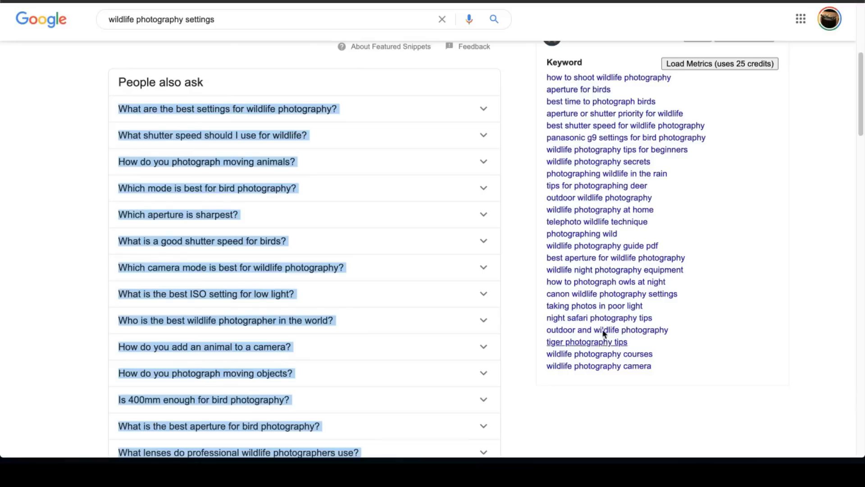
pyautogui.scroll(2, 614, 208)
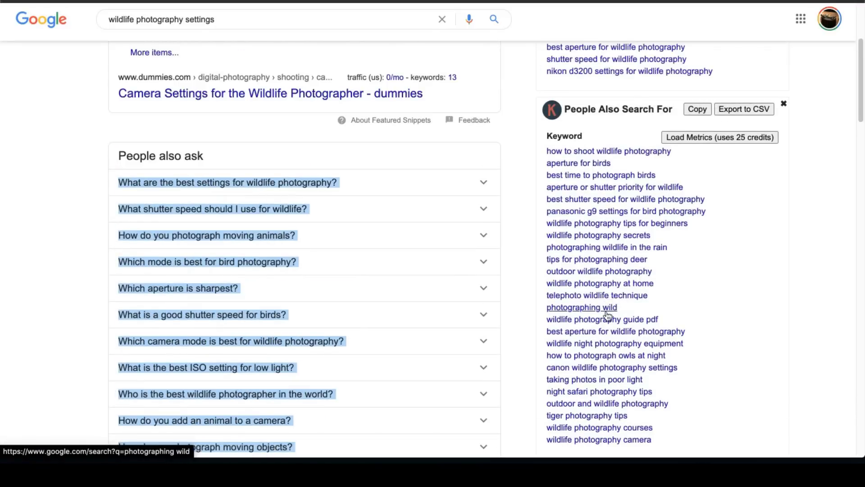
pyautogui.click(602, 272)
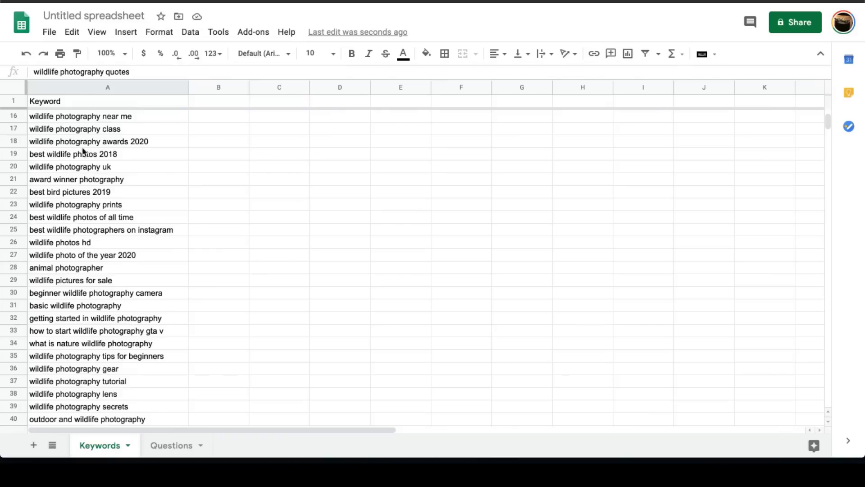
# Review the deduplicated wildlife photography keywords in column A of the Keywords sheet
pyautogui.scroll(-15, 99, 180)
pyautogui.scroll(1, 44, 138)
pyautogui.scroll(-6, 121, 253)
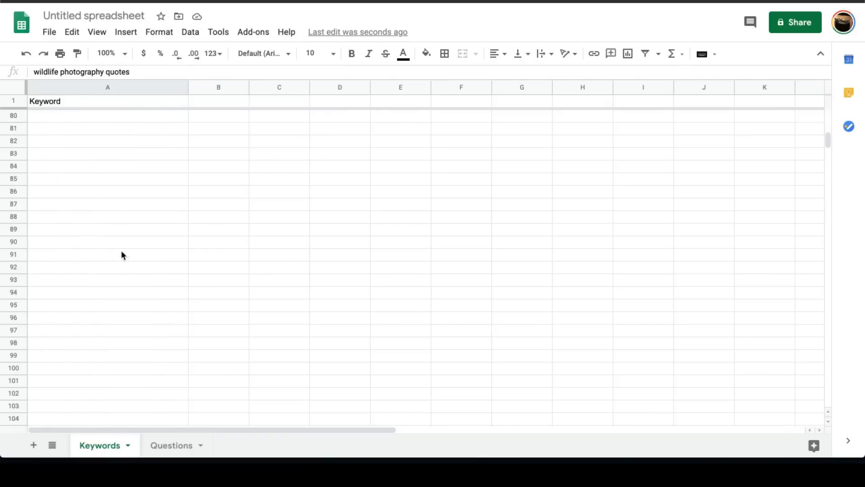
pyautogui.scroll(20, 95, 412)
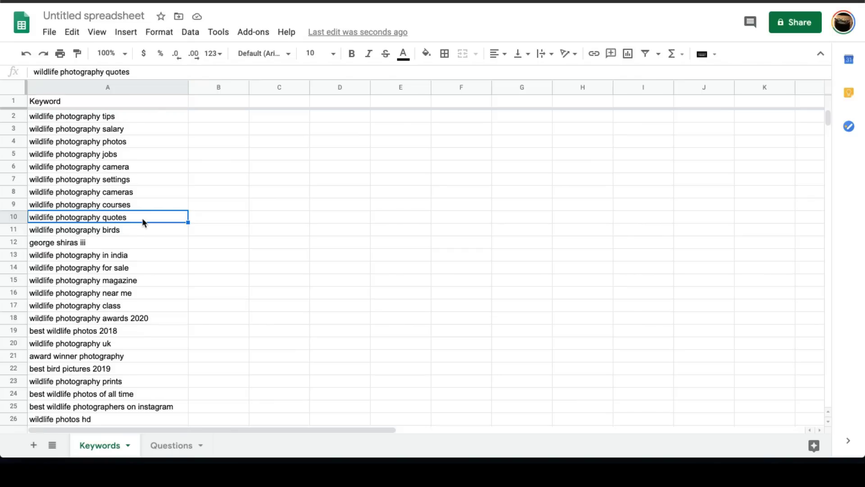
pyautogui.click(139, 118)
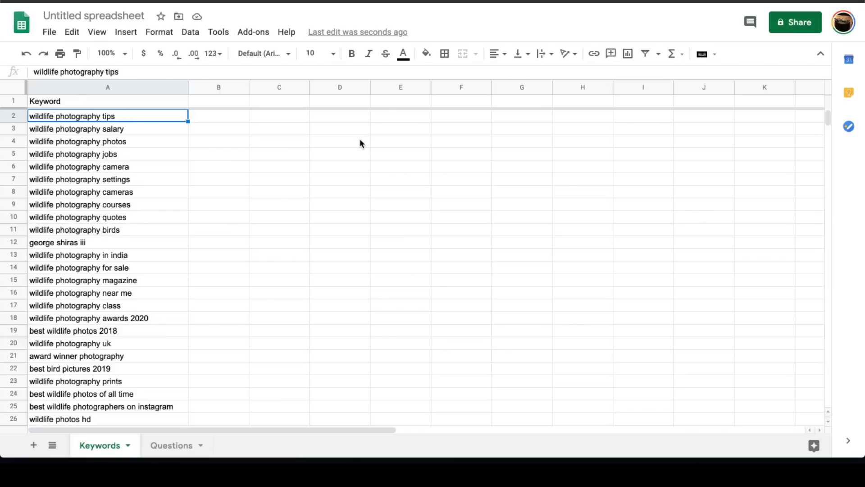
pyautogui.click(149, 146)
pyautogui.click(147, 205)
pyautogui.click(156, 243)
pyautogui.click(154, 256)
pyautogui.click(171, 145)
pyautogui.click(156, 194)
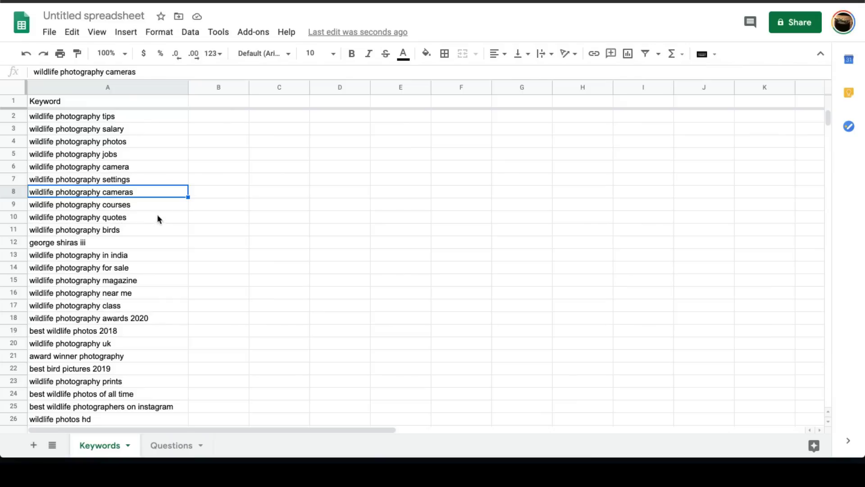
pyautogui.click(159, 239)
# Copy "wildlife photography tips" from cell A2, search Google for it and look through the results
pyautogui.click(165, 119)
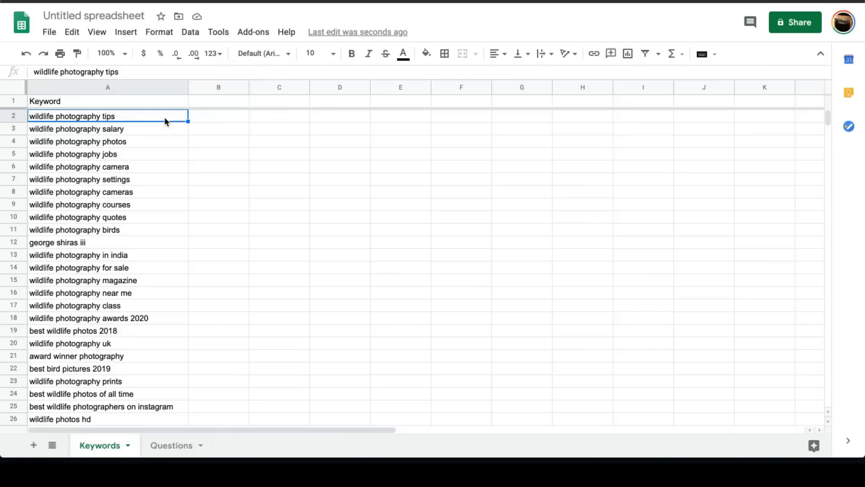
pyautogui.hotkey('ctrl', 'c')
pyautogui.hotkey('ctrl', 'Tab')
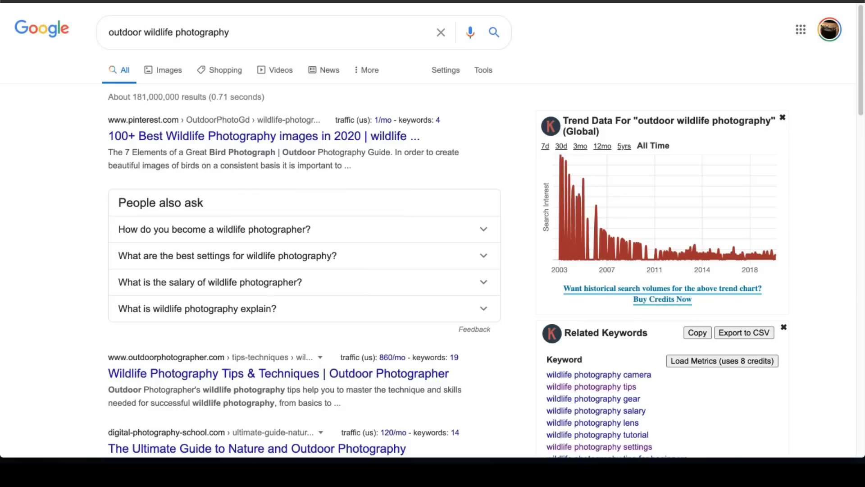
pyautogui.tripleClick(161, 22)
pyautogui.hotkey('ctrl', 'v')
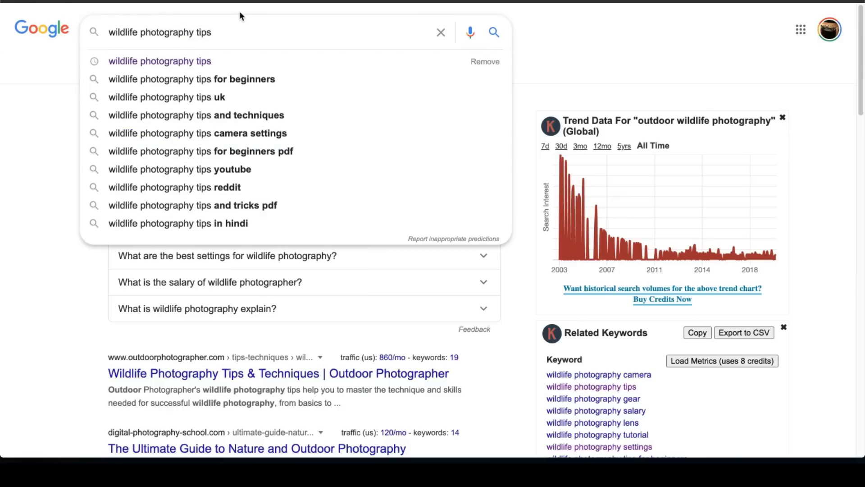
pyautogui.press('Return')
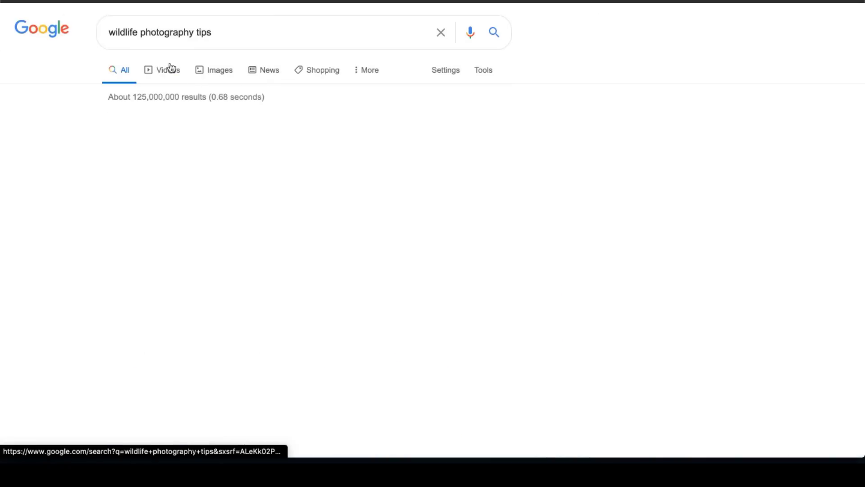
pyautogui.moveTo(252, 31); pyautogui.dragTo(99, 30)
pyautogui.scroll(-4, 82, 174)
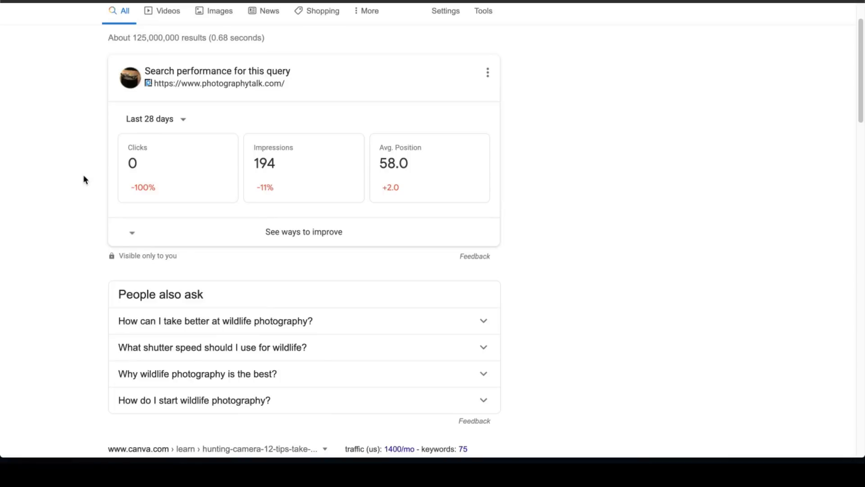
pyautogui.scroll(-5, 87, 171)
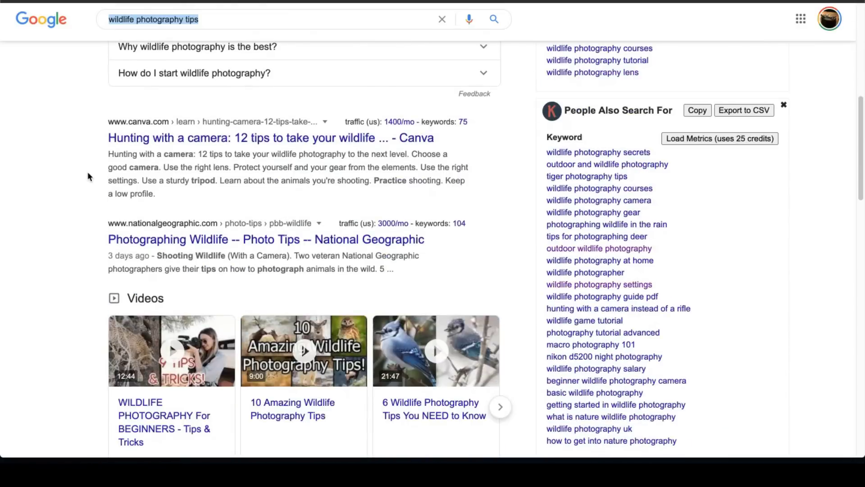
pyautogui.scroll(-1, 247, 185)
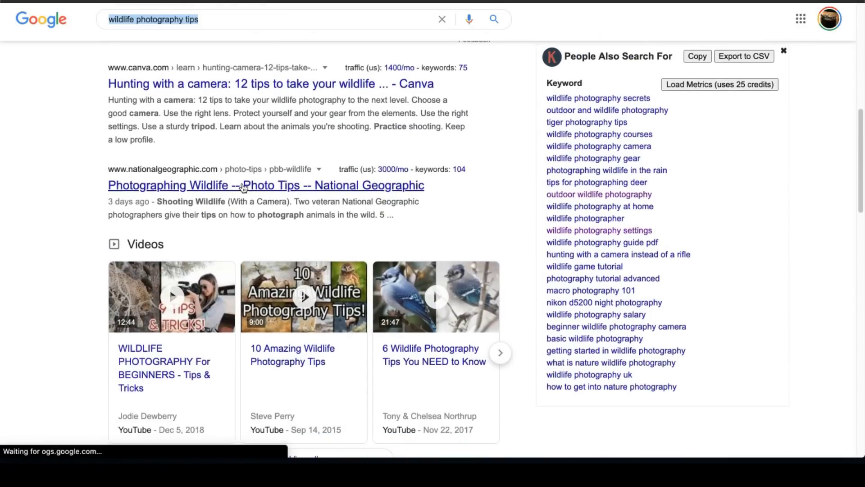
pyautogui.scroll(8, 139, 70)
pyautogui.scroll(2, 212, 36)
# Enter "tips for wildlife photography" as the Google query and browse the autocomplete suggestions
pyautogui.moveTo(246, 29); pyautogui.dragTo(25, 36)
pyautogui.write('tips f')
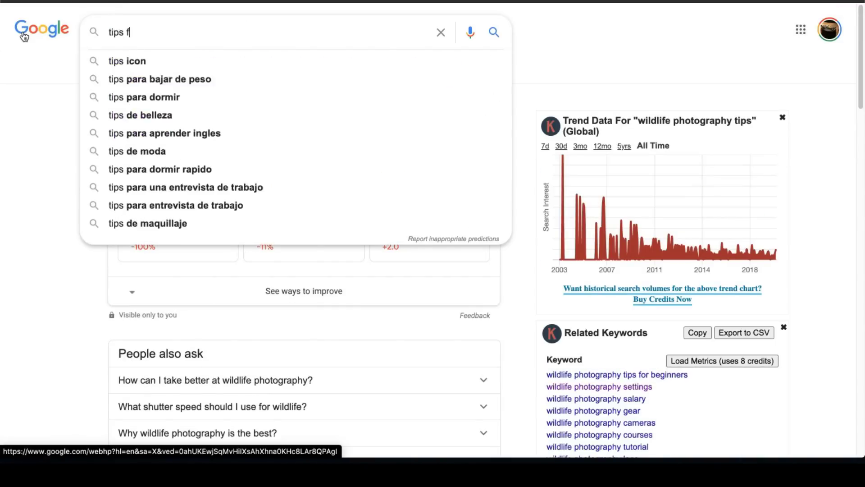
pyautogui.write('or wildli')
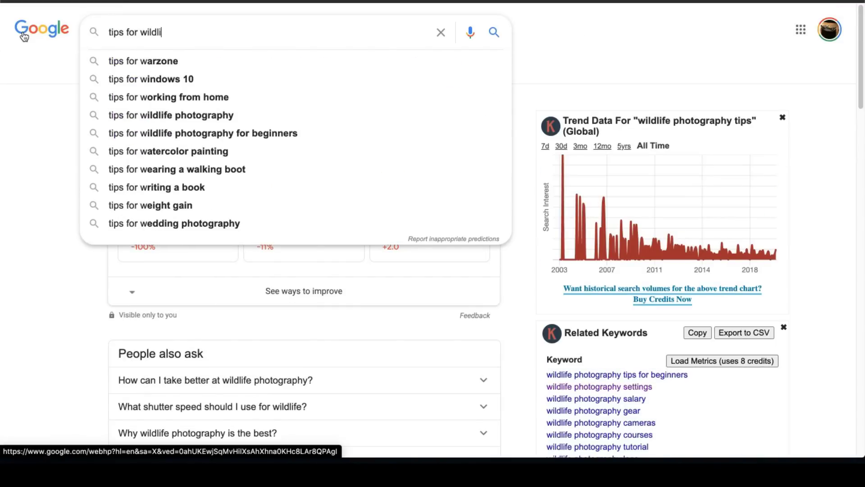
pyautogui.write('fe pho')
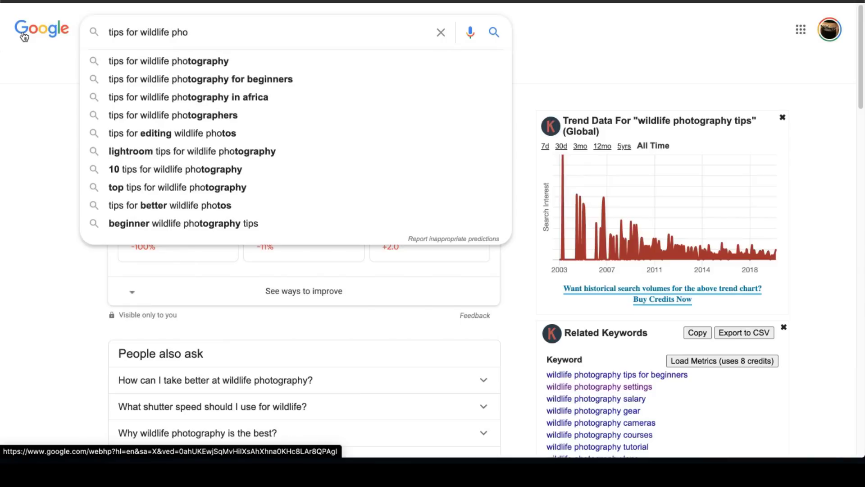
pyautogui.press('Down')
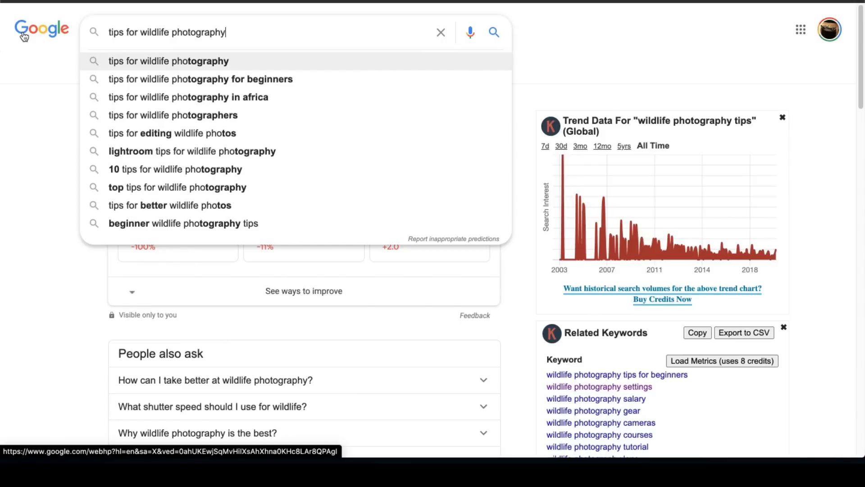
pyautogui.press('Down')
pyautogui.press('Down')
pyautogui.press('Down')
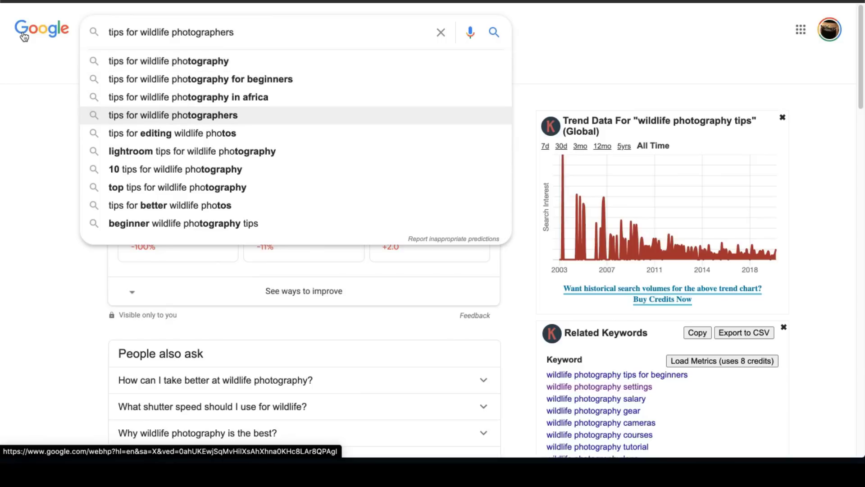
pyautogui.press('Down')
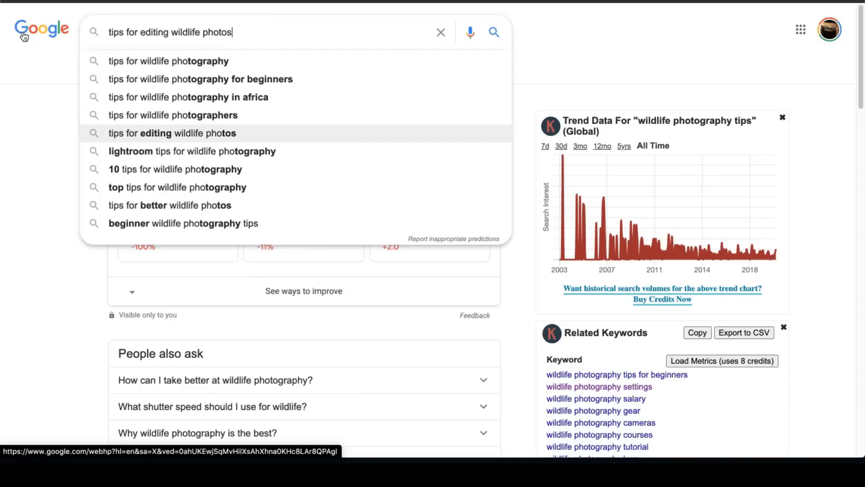
pyautogui.press('Down')
pyautogui.press('Up')
pyautogui.press('Up')
pyautogui.press('Up')
pyautogui.press('Up')
pyautogui.press('Up')
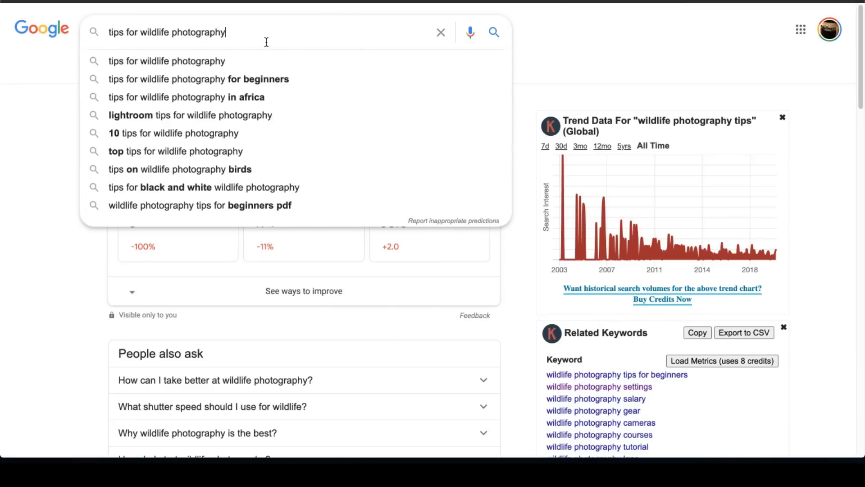
# Copy the query "tips for wildlife photography" into cell C2 of the Keywords sheet
pyautogui.tripleClick(118, 32)
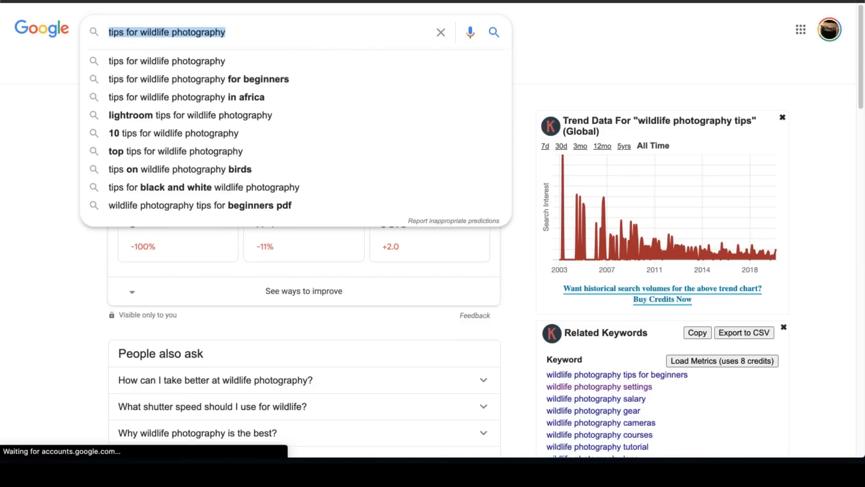
pyautogui.hotkey('ctrl', 'Tab')
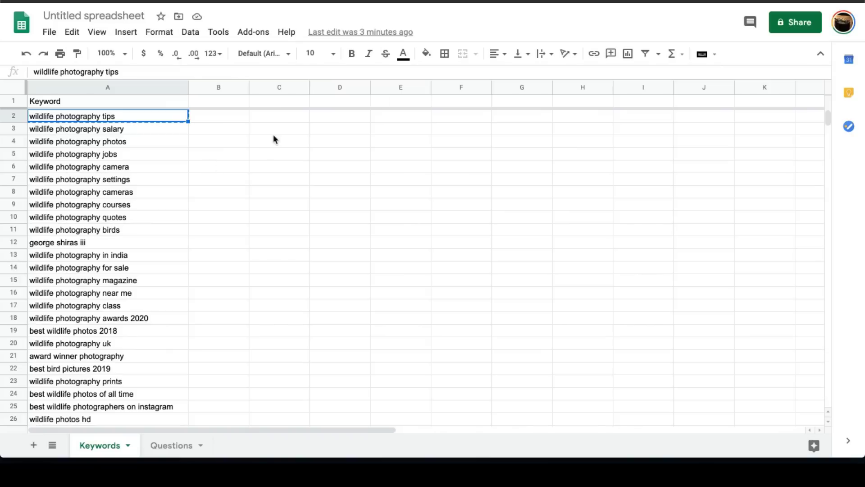
pyautogui.click(296, 117)
pyautogui.hotkey('ctrl', 'v')
pyautogui.click(305, 132)
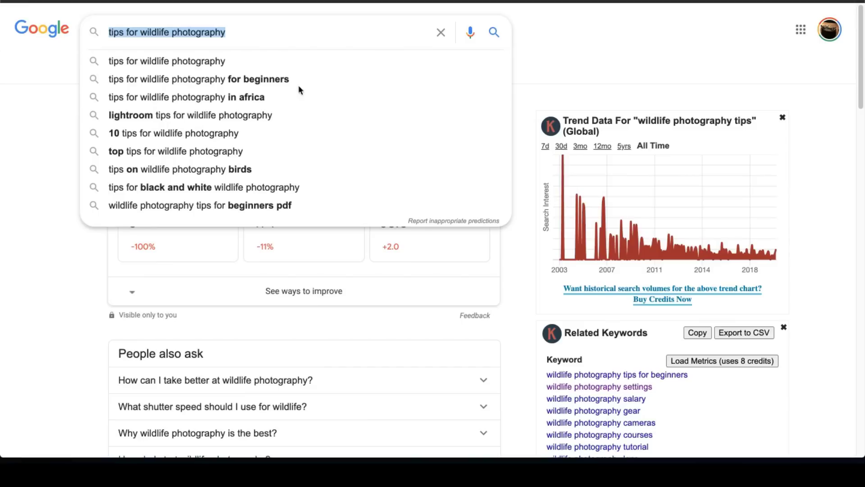
# Run the suggested Google search "tips for wildlife photography for beginners" and copy that phrase into cell C3 of the Keywords sheet
pyautogui.hotkey('ctrl', 'shift', 'Tab')
pyautogui.click(259, 80)
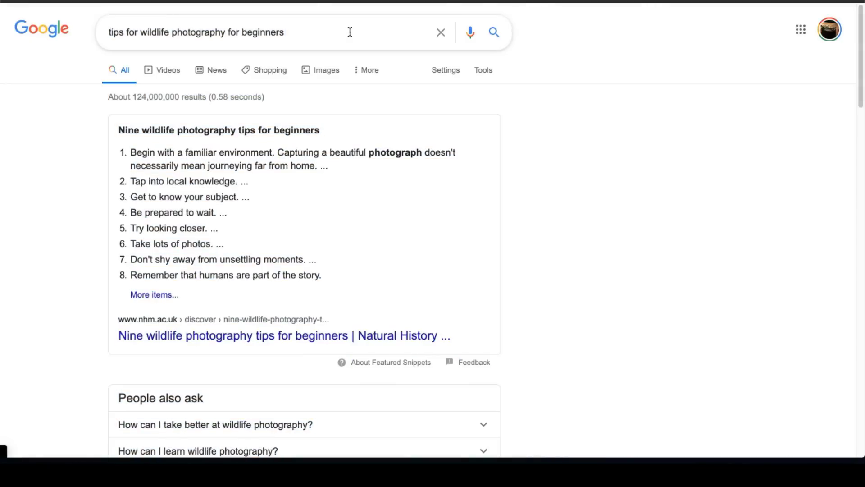
pyautogui.moveTo(350, 31); pyautogui.dragTo(114, 32)
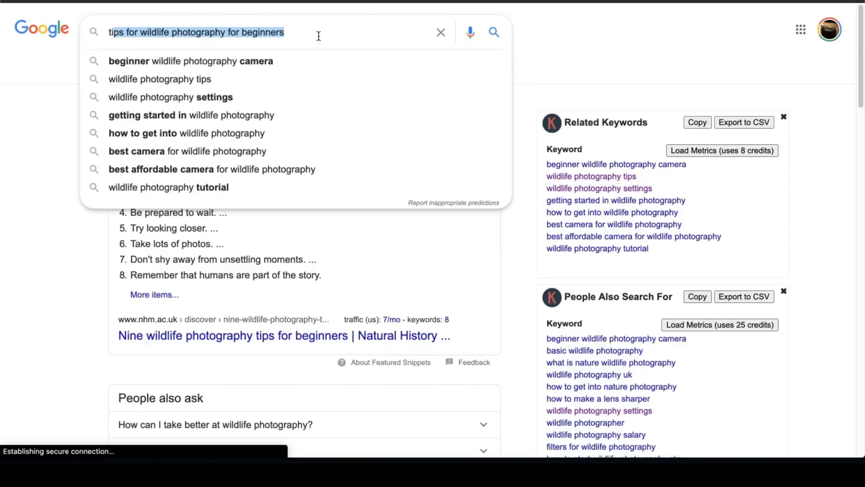
pyautogui.hotkey('ctrl', 'a')
pyautogui.hotkey('ctrl', 'c')
pyautogui.hotkey('ctrl', 'Tab')
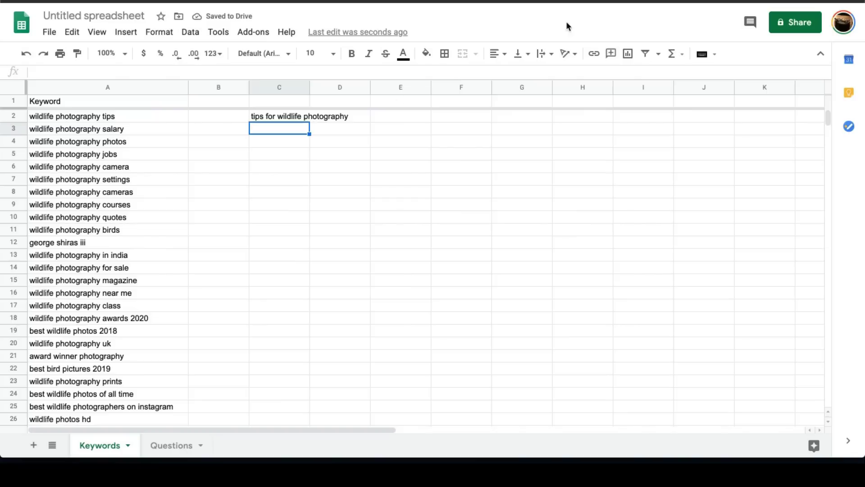
pyautogui.hotkey('ctrl', 'v')
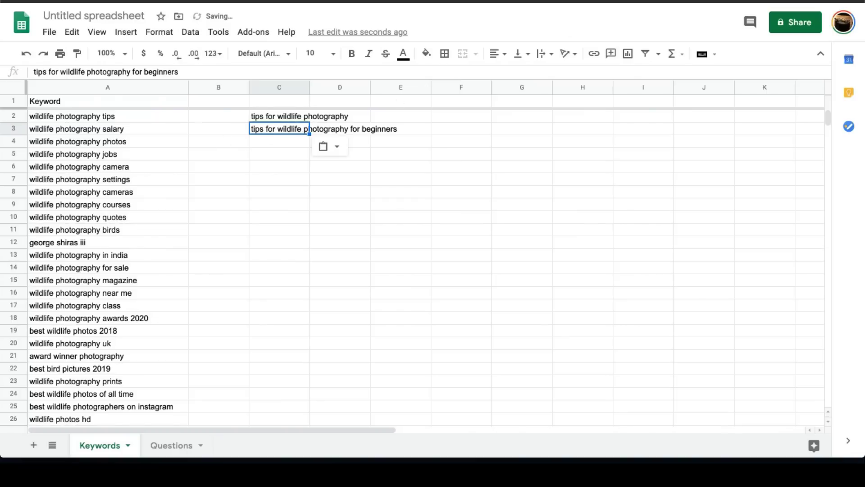
# Copy the keyword "wildlife photography tips" from cell A2 to cell C4 in the Keywords sheet
pyautogui.hotkey('ctrl', 'shift', 'Tab')
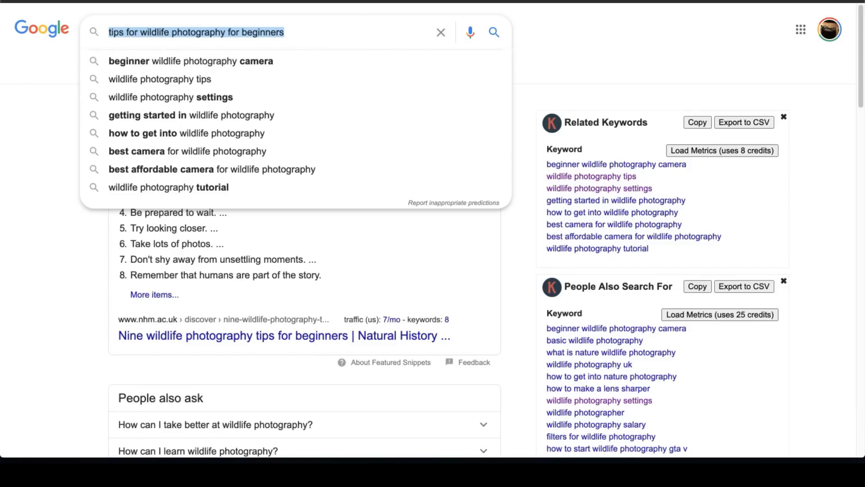
pyautogui.hotkey('ctrl', 'Tab')
pyautogui.click(267, 144)
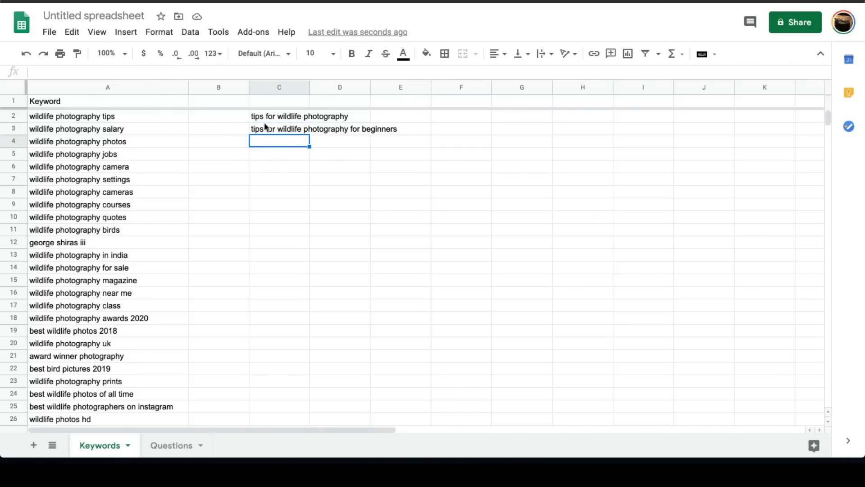
pyautogui.click(109, 117)
pyautogui.hotkey('ctrl', 'c')
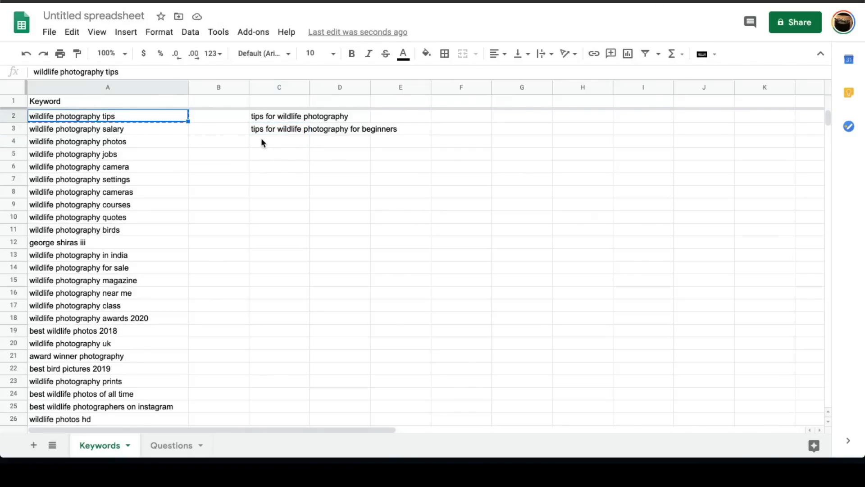
pyautogui.click(267, 139)
pyautogui.hotkey('ctrl', 'v')
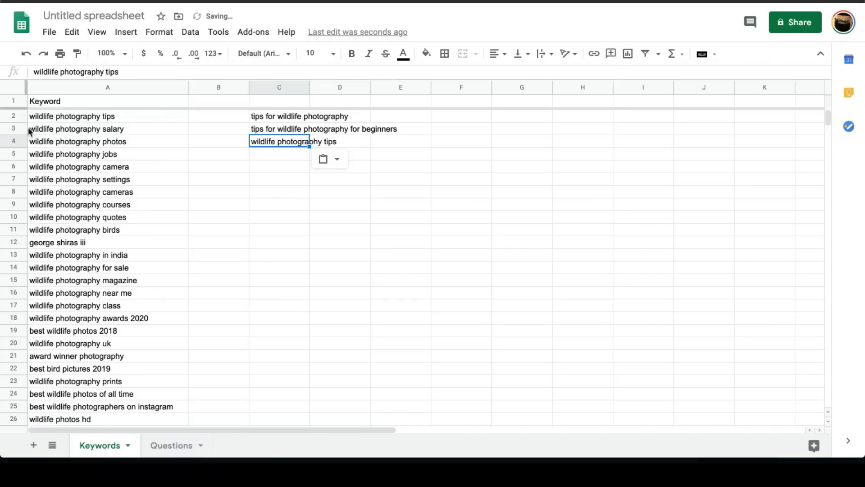
# Copy the keyword in cell A2, add a new sheet and name it "wildlife photography tips"
pyautogui.click(62, 117)
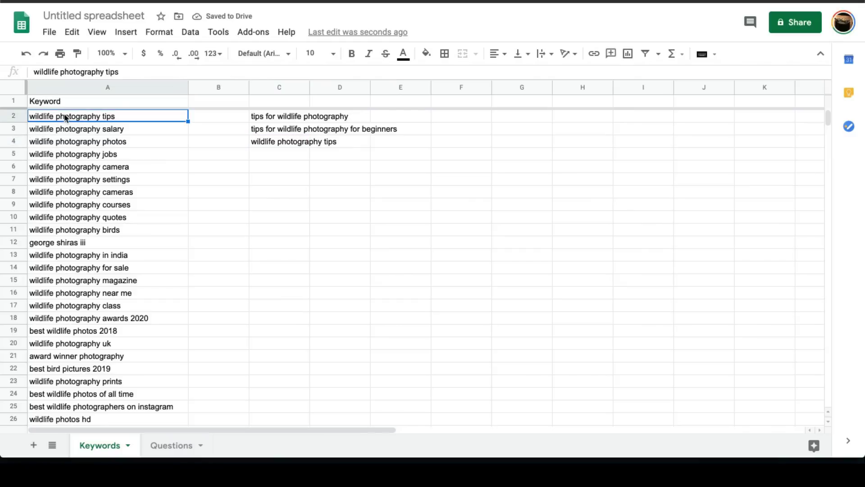
pyautogui.hotkey('ctrl', 'c')
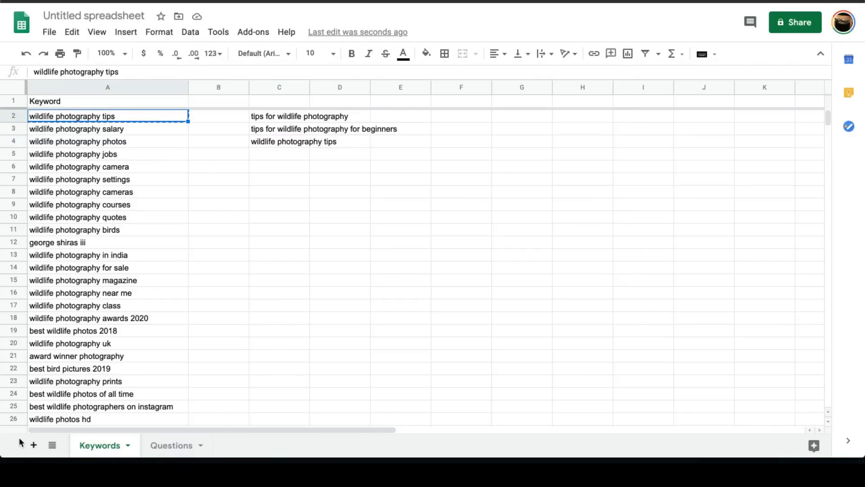
pyautogui.click(33, 446)
pyautogui.click(186, 445)
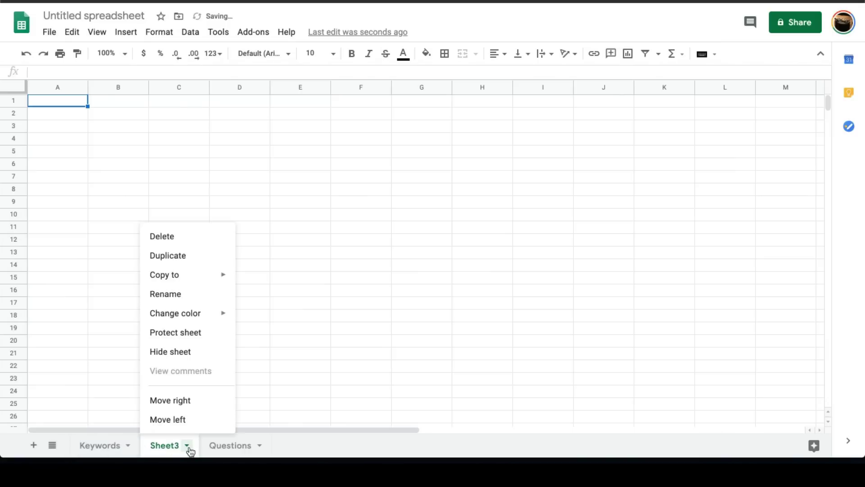
pyautogui.click(205, 293)
pyautogui.hotkey('ctrl', 'v')
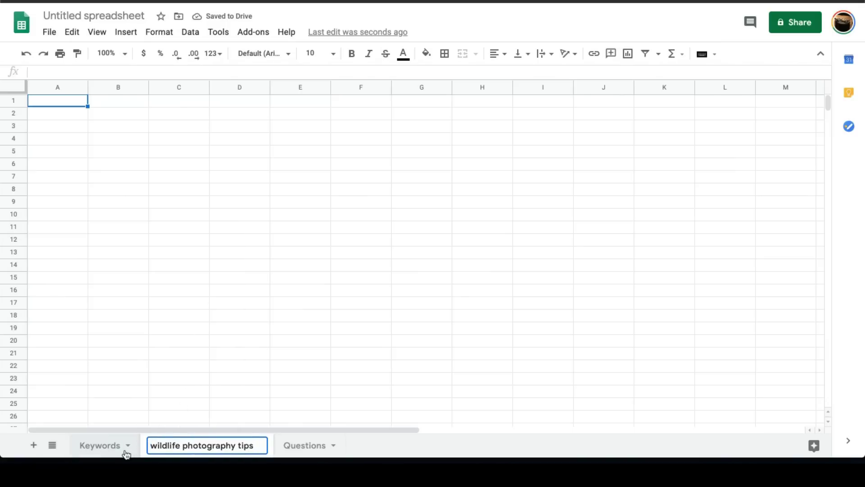
# Return to the Keywords sheet and clear the three example phrases in cells C2:C4
pyautogui.click(122, 450)
pyautogui.moveTo(293, 118); pyautogui.dragTo(294, 149)
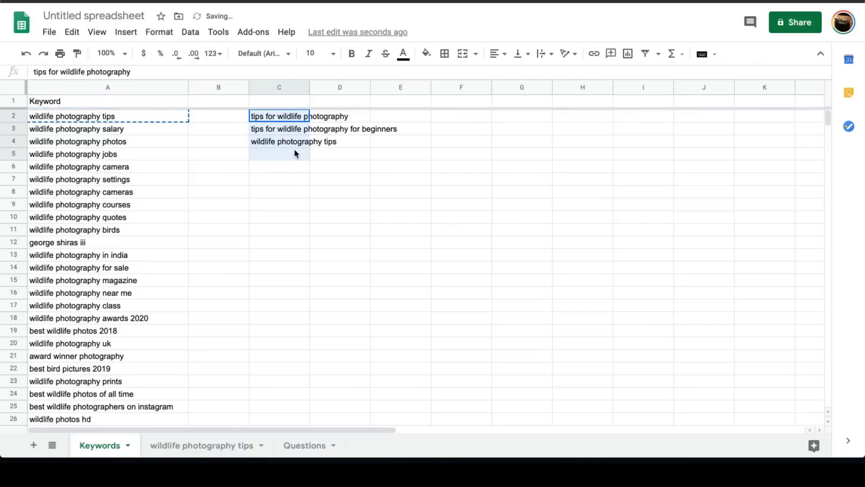
pyautogui.press('Delete')
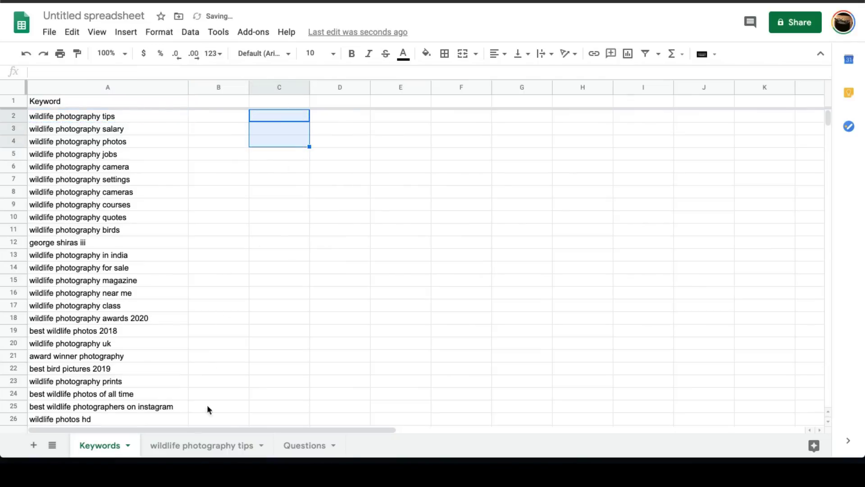
# Paste the three copied tips phrases into the "wildlife photography tips" sheet starting at cell A2
pyautogui.click(194, 449)
pyautogui.click(70, 116)
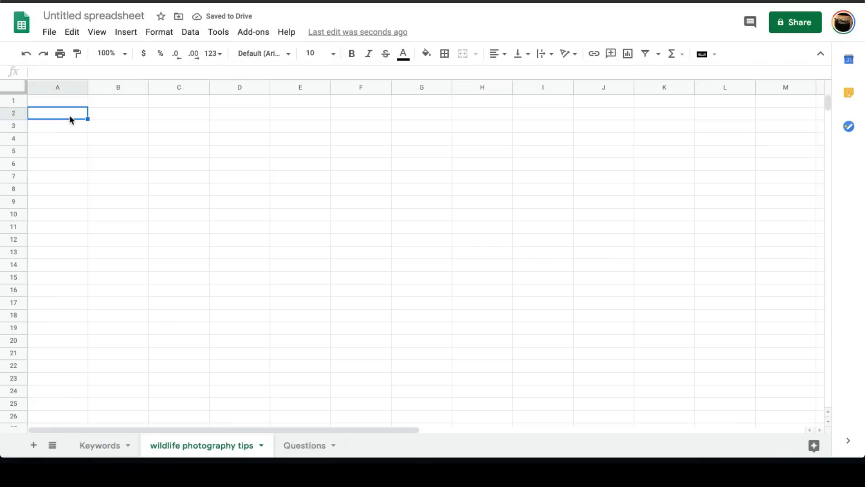
pyautogui.hotkey('ctrl', 'v')
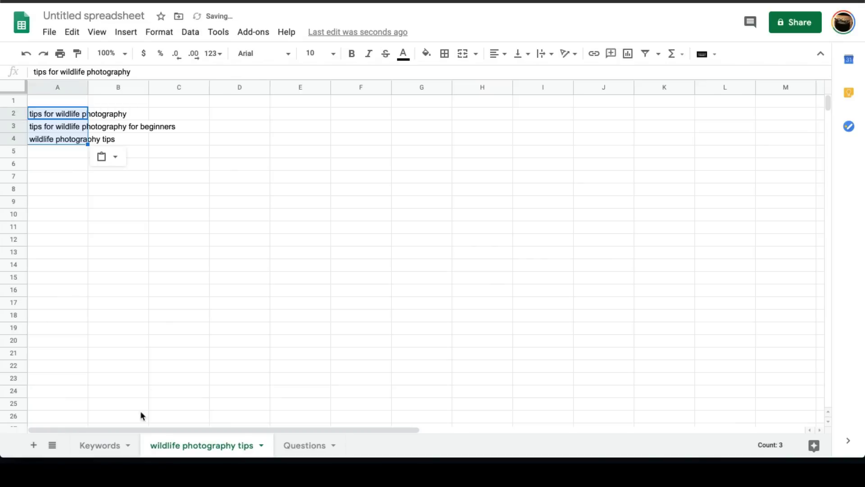
# Copy the keyword "wildlife photography tips" from cell A2 of the Keywords sheet to cell A1 of the "wildlife photography tips" sheet
pyautogui.click(119, 444)
pyautogui.click(117, 121)
pyautogui.hotkey('ctrl', 'c')
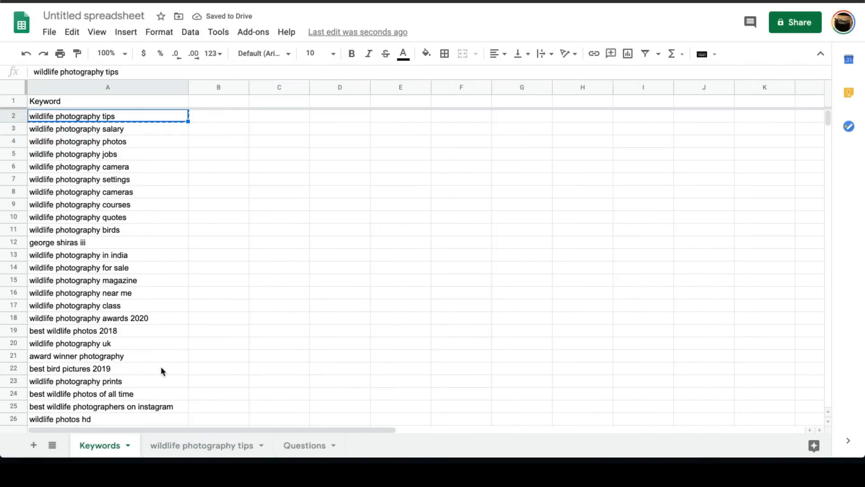
pyautogui.click(209, 453)
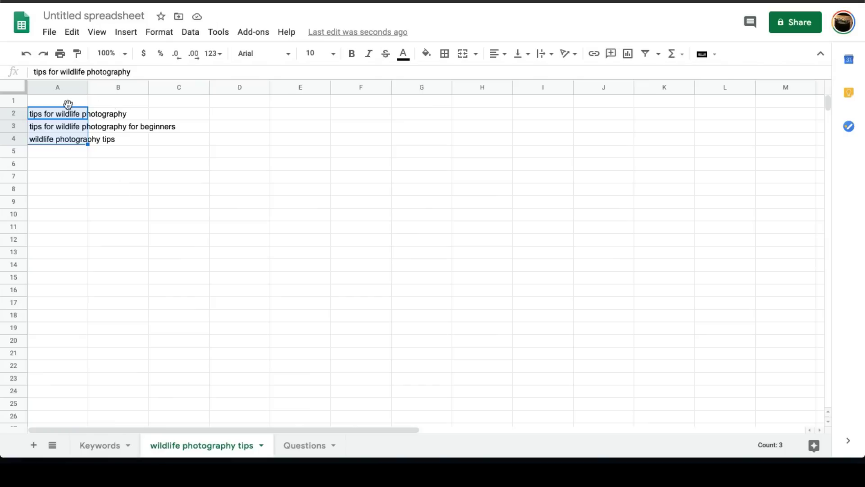
pyautogui.click(73, 103)
pyautogui.hotkey('ctrl', 'v')
# Copy the phrase in cell A2, search Google for "tips for wildlife photography" and look through the results
pyautogui.click(81, 115)
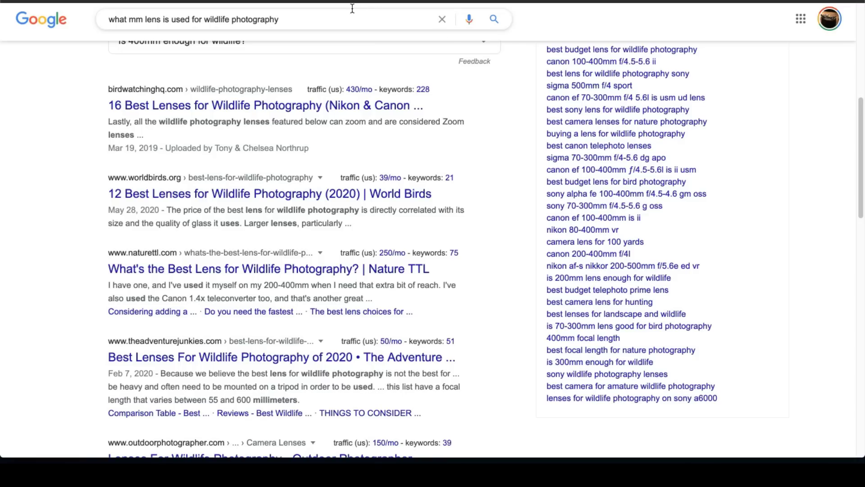
pyautogui.click(352, 18)
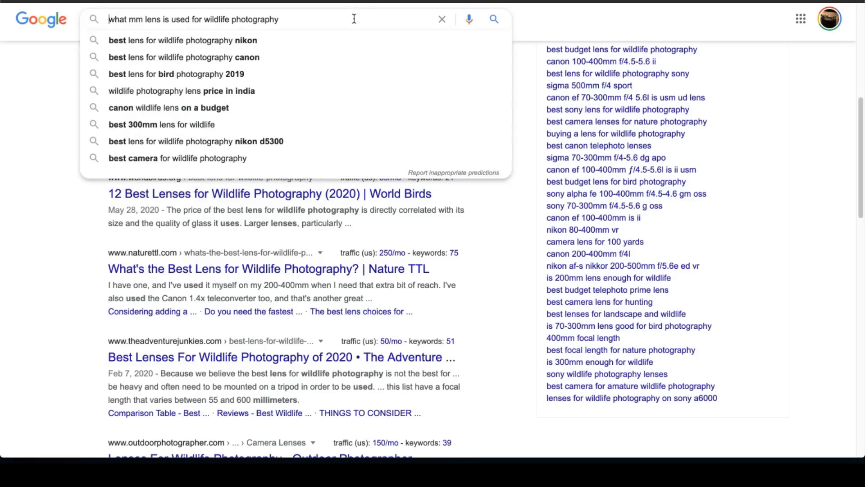
pyautogui.moveTo(351, 18); pyautogui.dragTo(92, 19)
pyautogui.write('tips for wildlife photography')
pyautogui.press('Return')
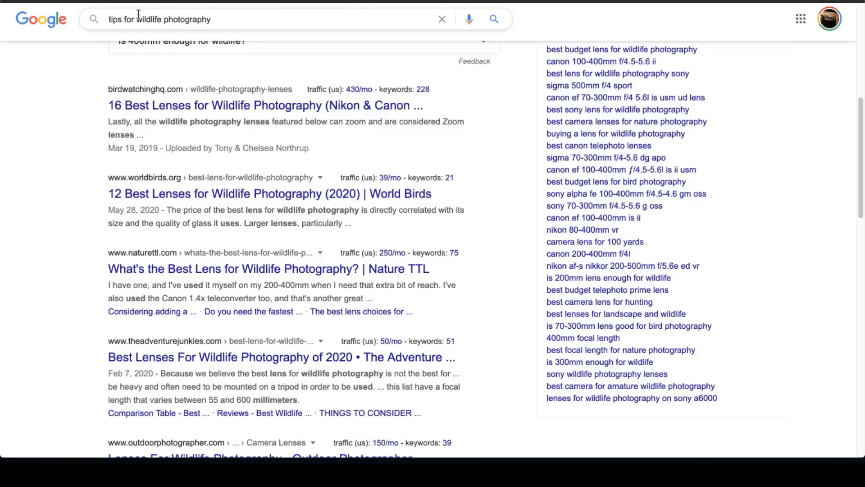
pyautogui.scroll(-6, 269, 170)
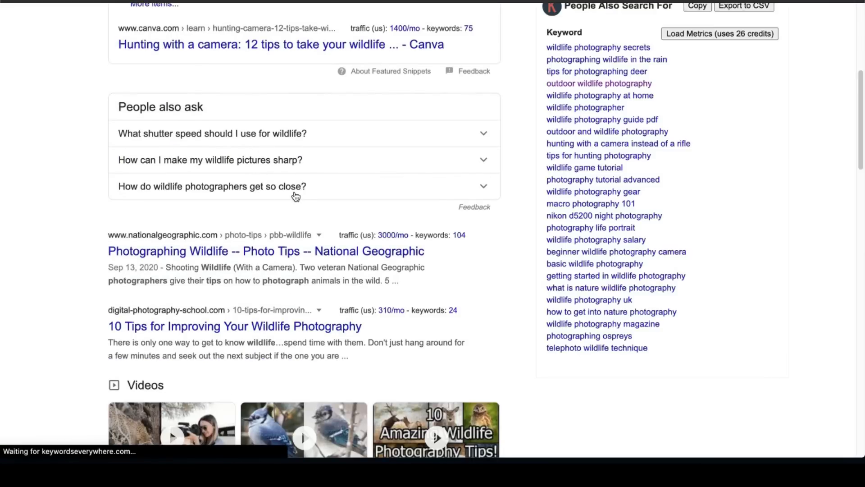
pyautogui.scroll(6, 269, 170)
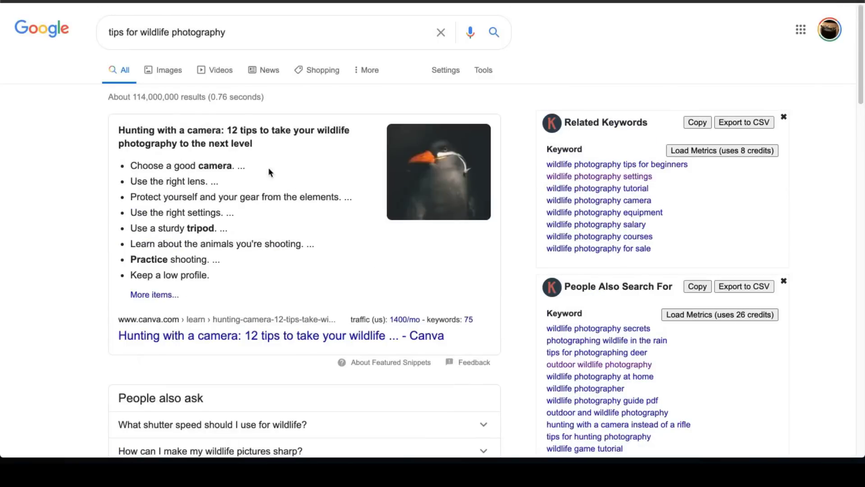
# Shorten the Google query to "tips for wildlife", run the suggested search "tips for wildlife photographers" and select that phrase
pyautogui.click(255, 36)
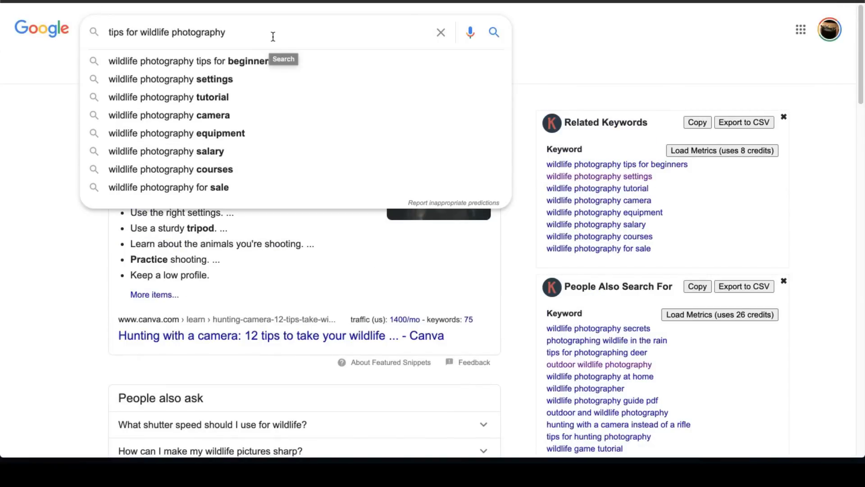
pyautogui.doubleClick(198, 33)
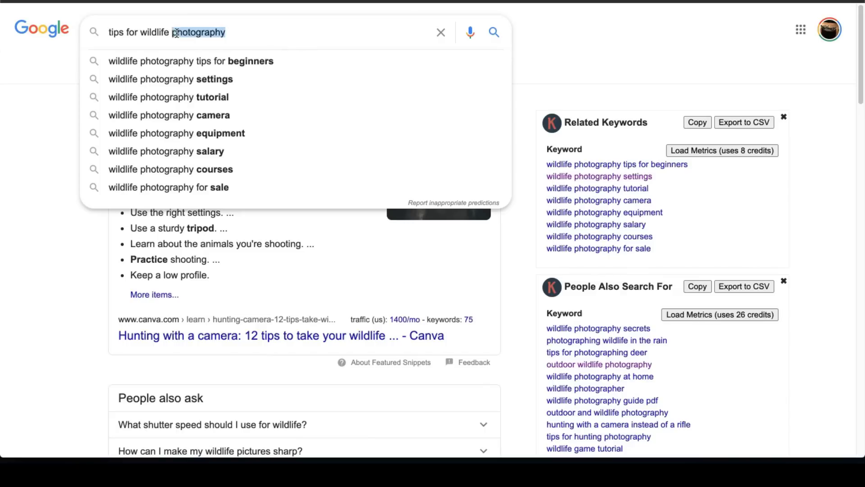
pyautogui.press('BackSpace')
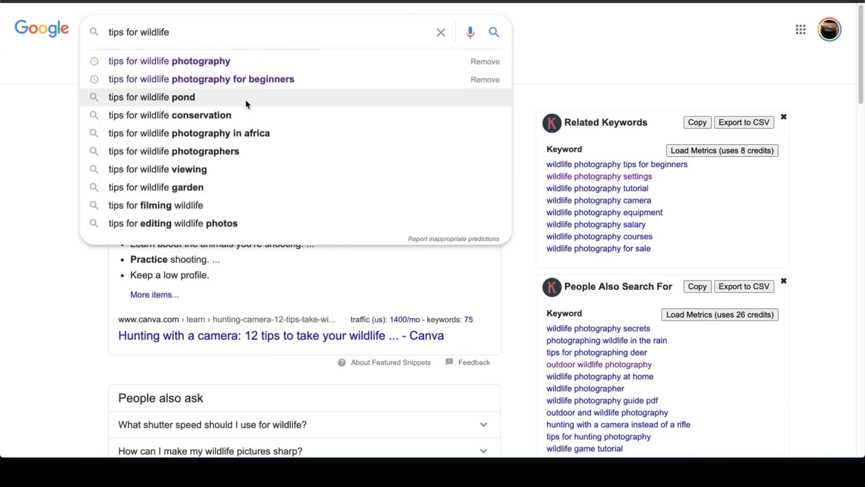
pyautogui.click(266, 151)
pyautogui.moveTo(263, 33); pyautogui.dragTo(96, 27)
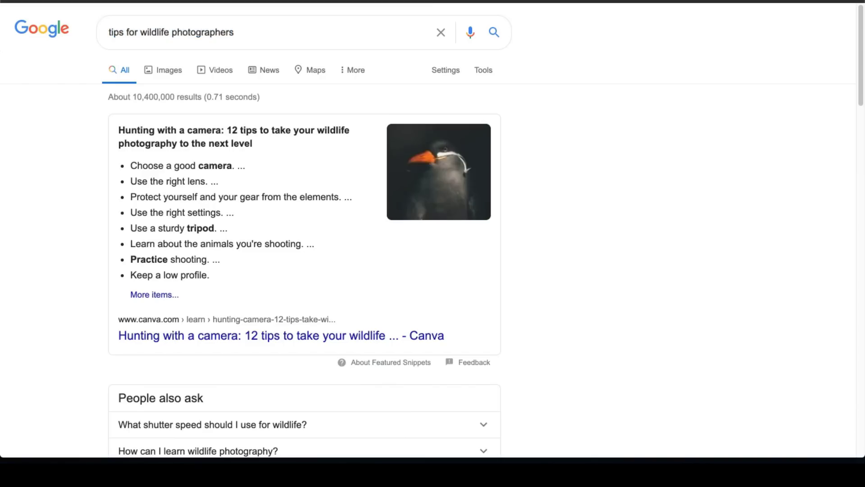
pyautogui.hotkey('ctrl', 'a')
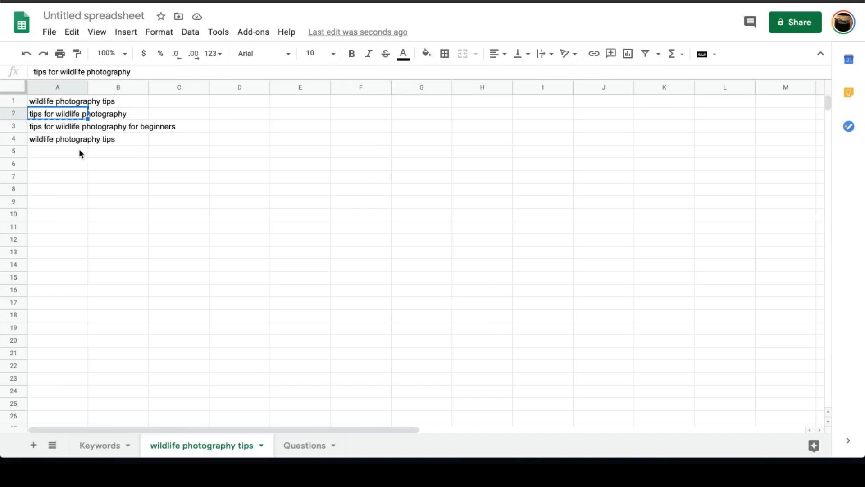
# Paste the phrase "tips for wildlife photography" into cell A5 of the "wildlife photography tips" sheet and select cell A6
pyautogui.click(79, 150)
pyautogui.hotkey('ctrl', 'v')
pyautogui.click(77, 167)
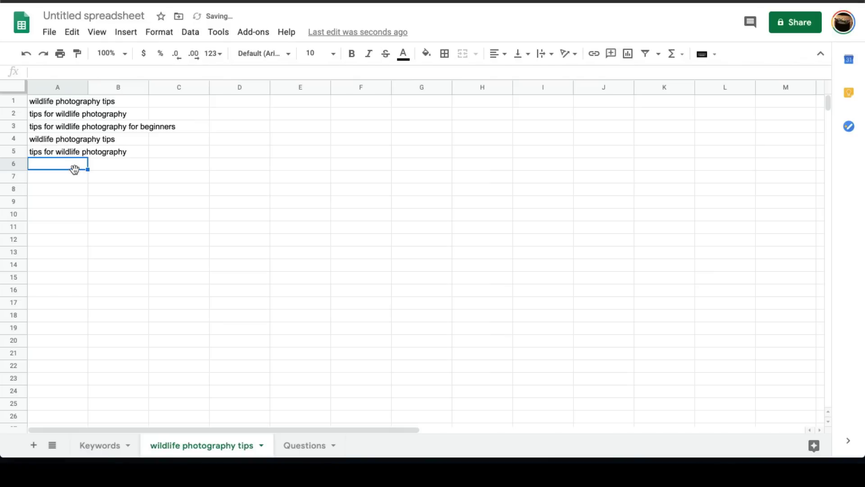
pyautogui.click(79, 103)
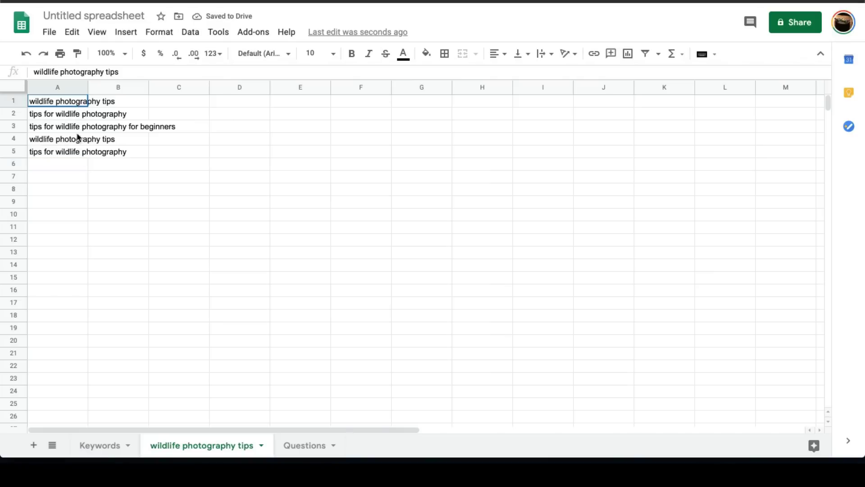
pyautogui.click(77, 167)
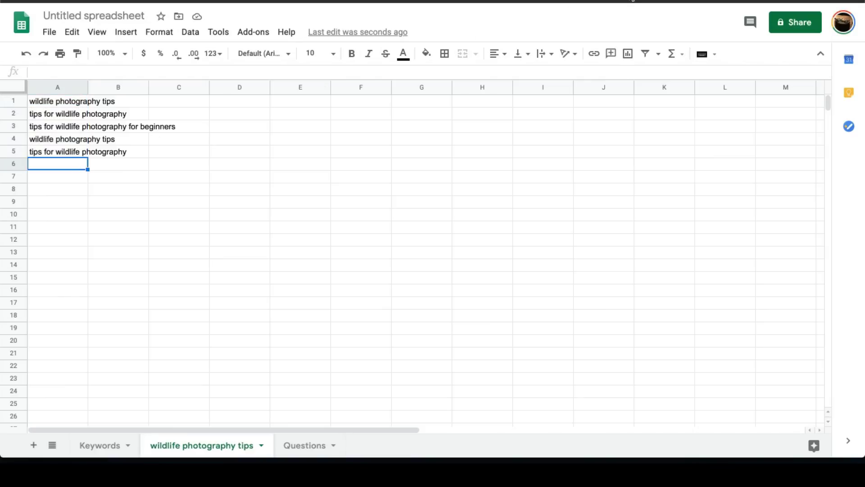
# Search Google for "tips about photography for wildlife"
pyautogui.hotkey('ctrl', 'Tab')
pyautogui.tripleClick(334, 18)
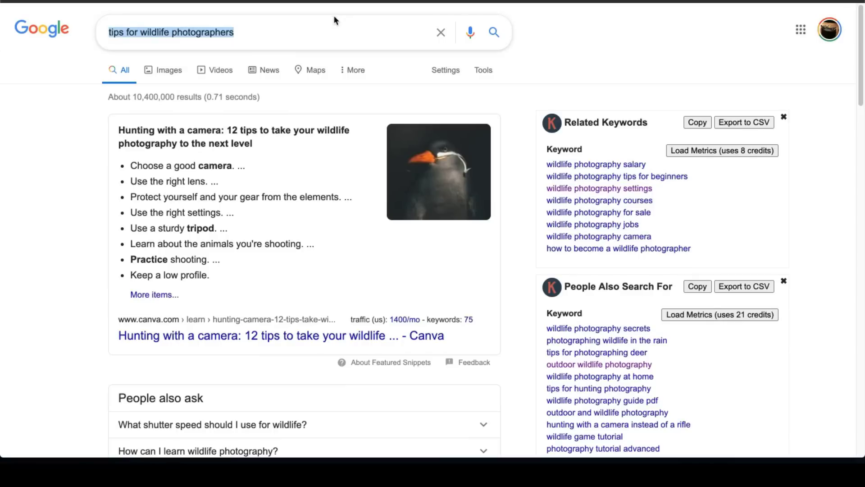
pyautogui.write('tips about ')
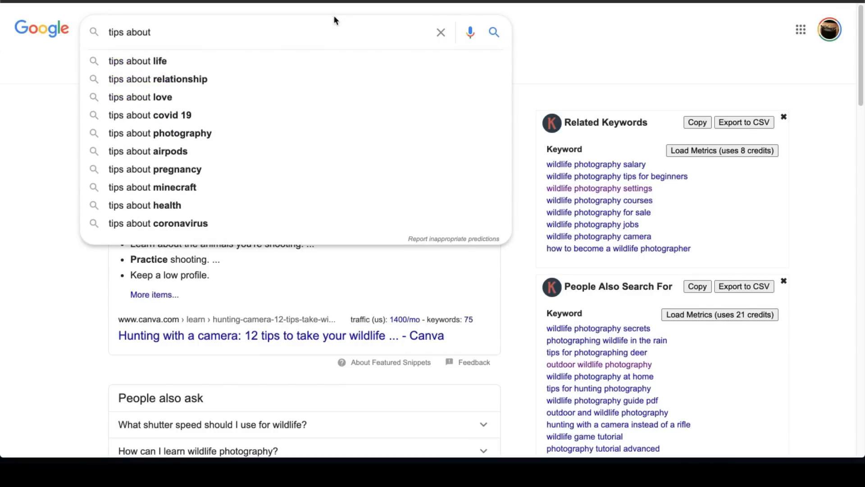
pyautogui.write('photogra')
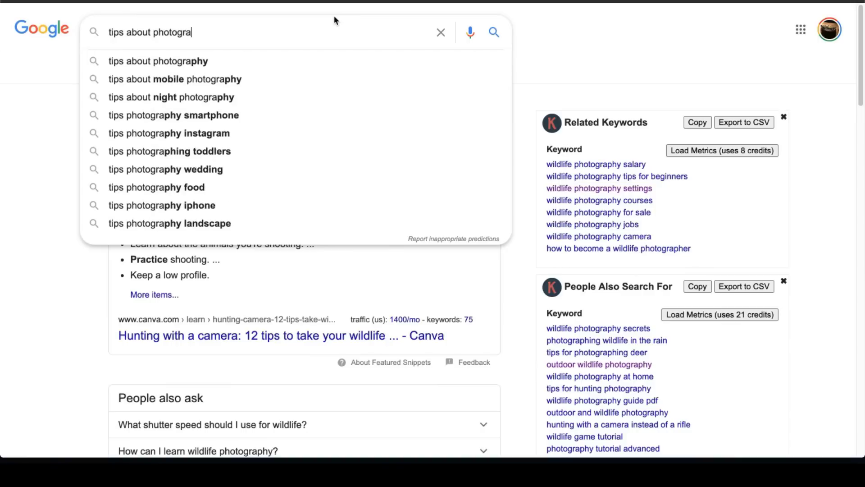
pyautogui.write('phy f')
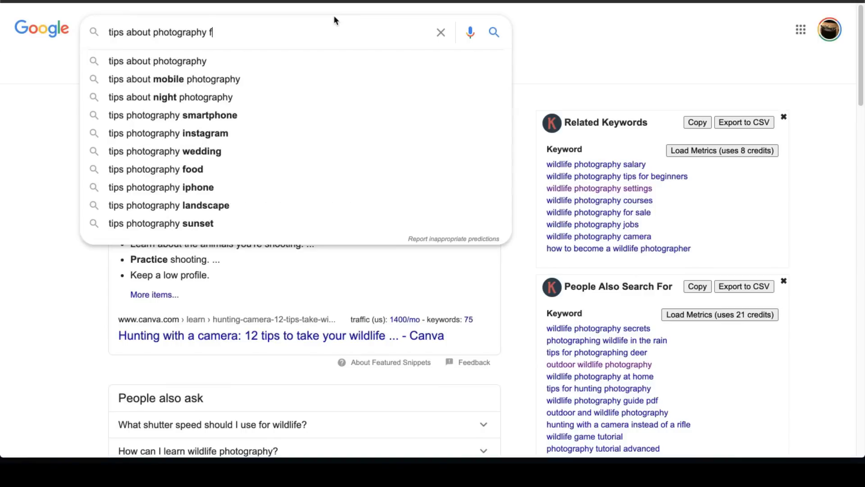
pyautogui.write('or wild')
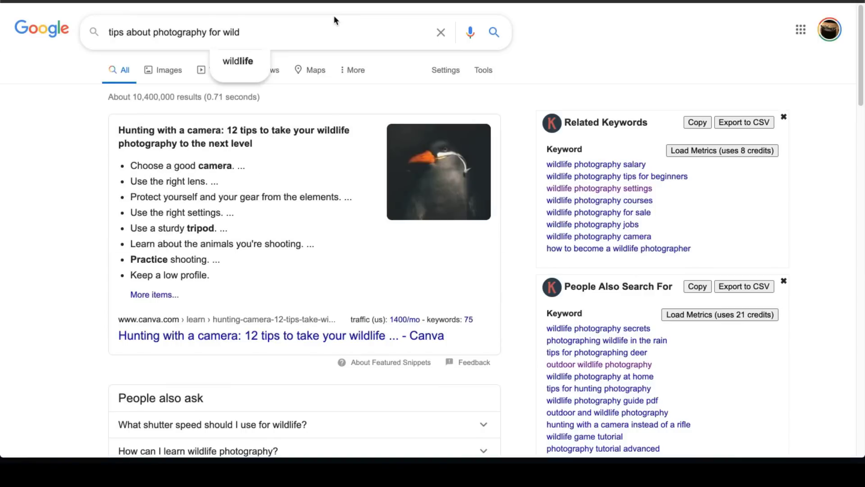
pyautogui.write('life')
pyautogui.press('Return')
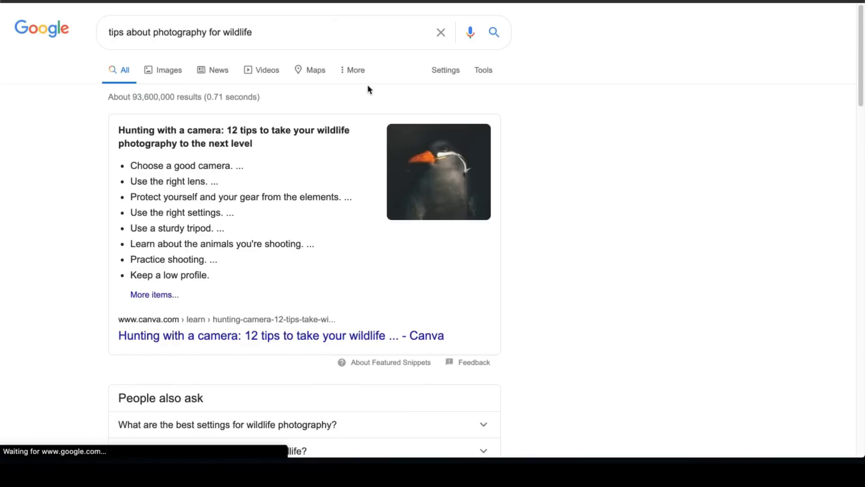
# Copy the search phrase "tips about photography for wildlife", check the related keywords, and paste the phrase into cell A6 of the topic sheet
pyautogui.moveTo(253, 32); pyautogui.dragTo(107, 32)
pyautogui.hotkey('ctrl', 'c')
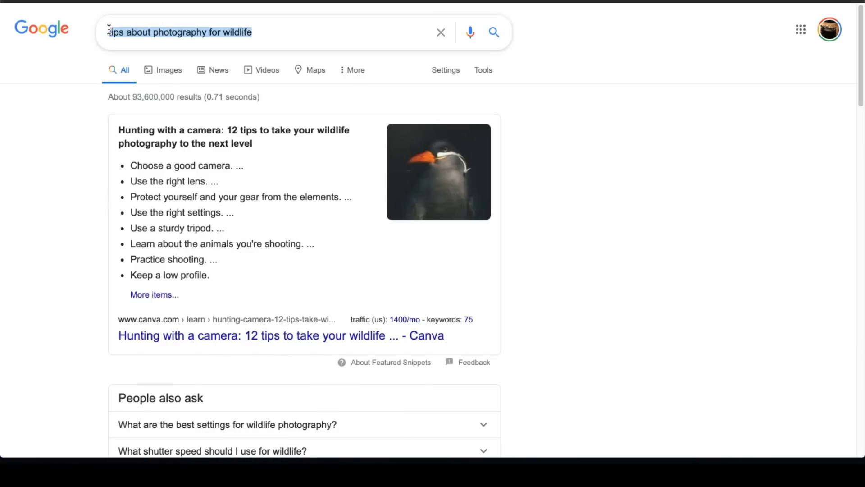
pyautogui.click(34, 158)
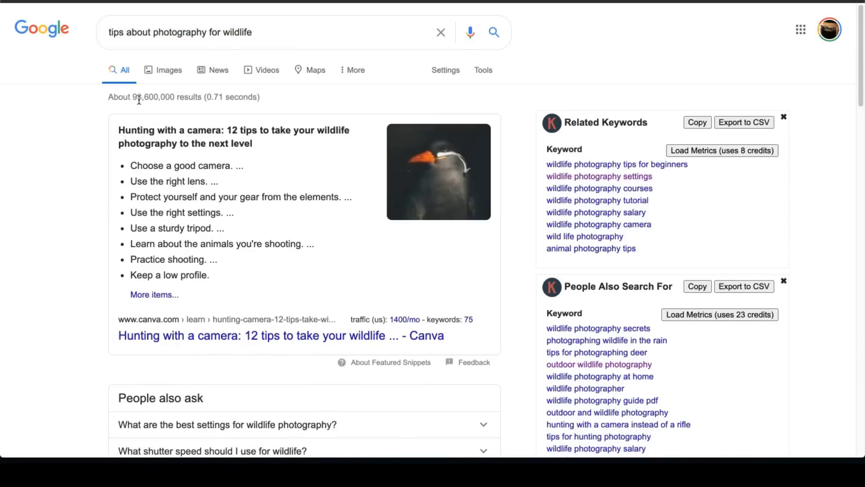
pyautogui.scroll(-6, 95, 133)
pyautogui.scroll(2, 454, 132)
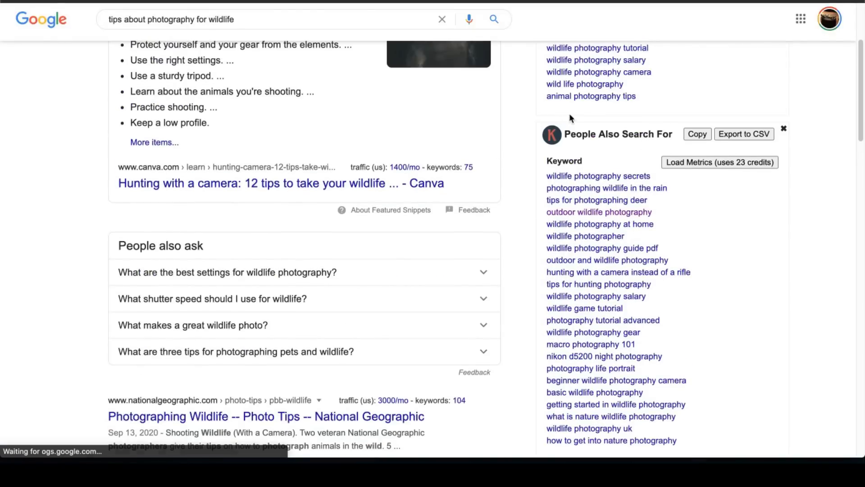
pyautogui.scroll(1, 570, 115)
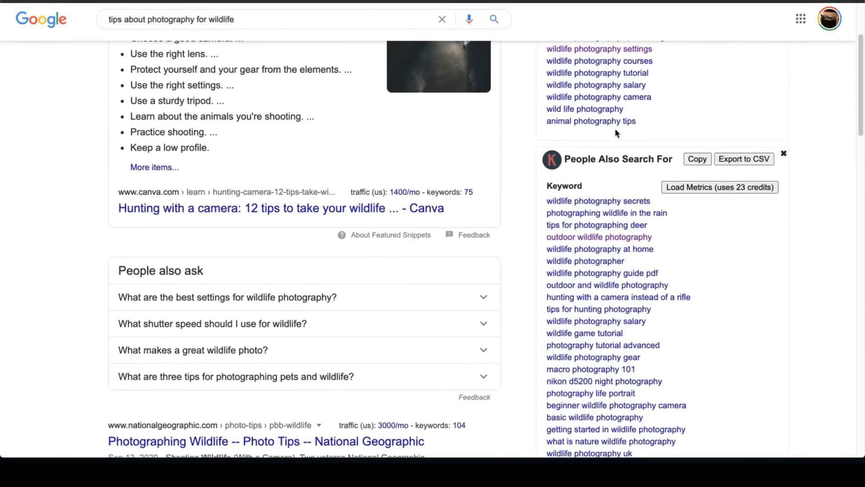
pyautogui.scroll(2, 529, 141)
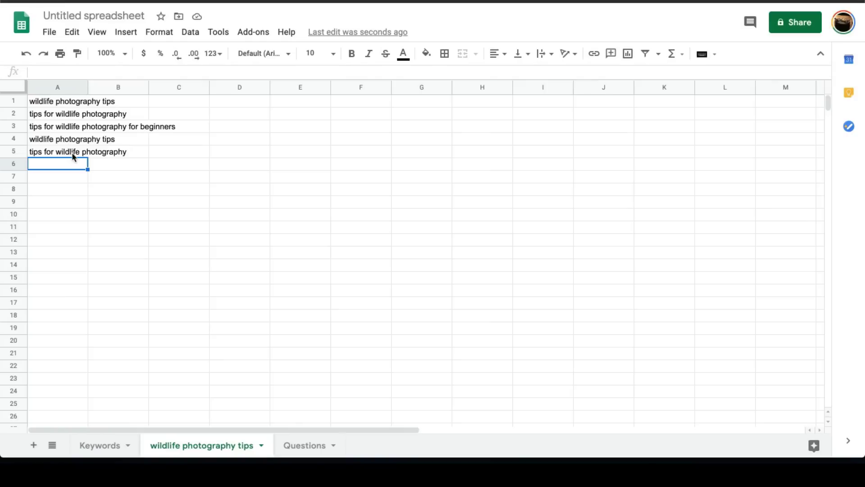
pyautogui.hotkey('ctrl', 'v')
pyautogui.press('Return')
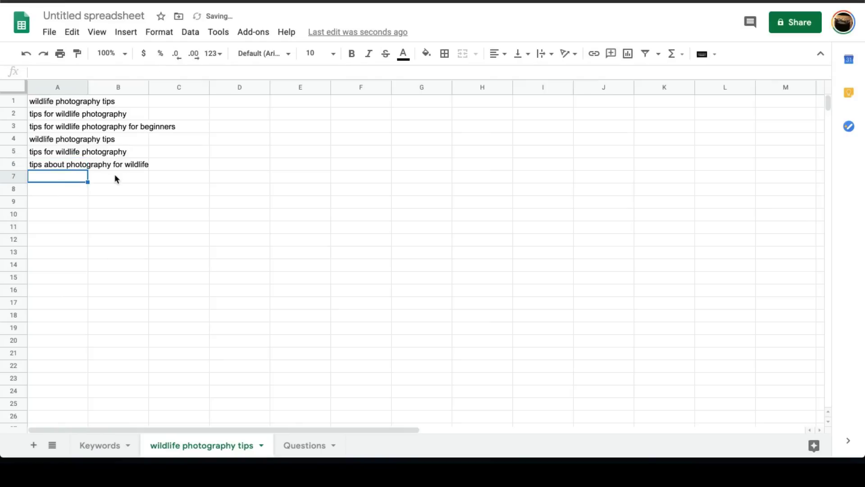
# Enter the keyword "animal photography tips" in cell A7 of the "wildlife photography tips" sheet
pyautogui.write('animal phot')
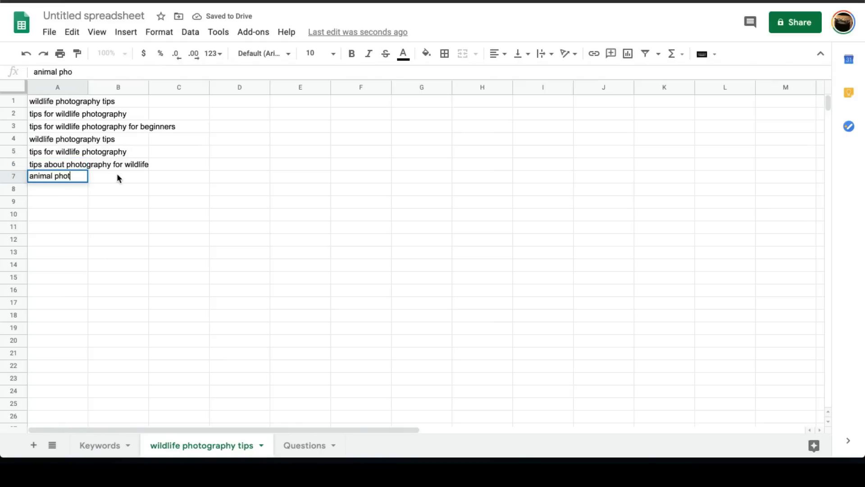
pyautogui.write('ography tips')
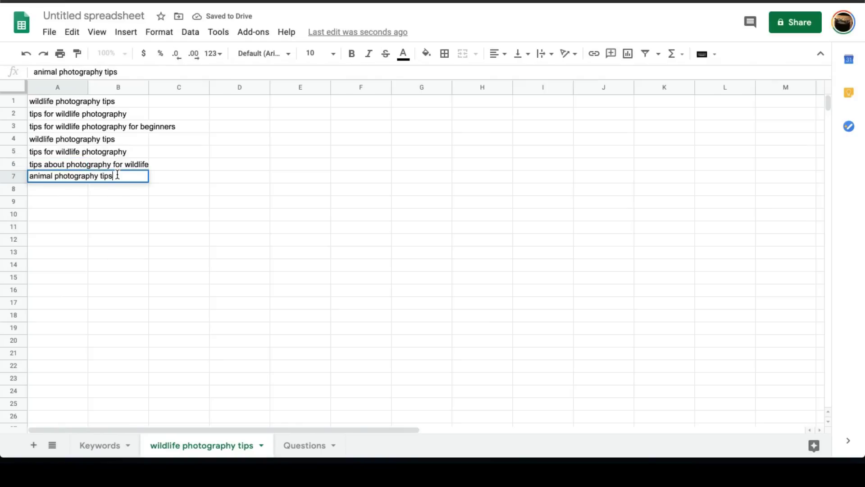
pyautogui.click(103, 226)
pyautogui.click(76, 187)
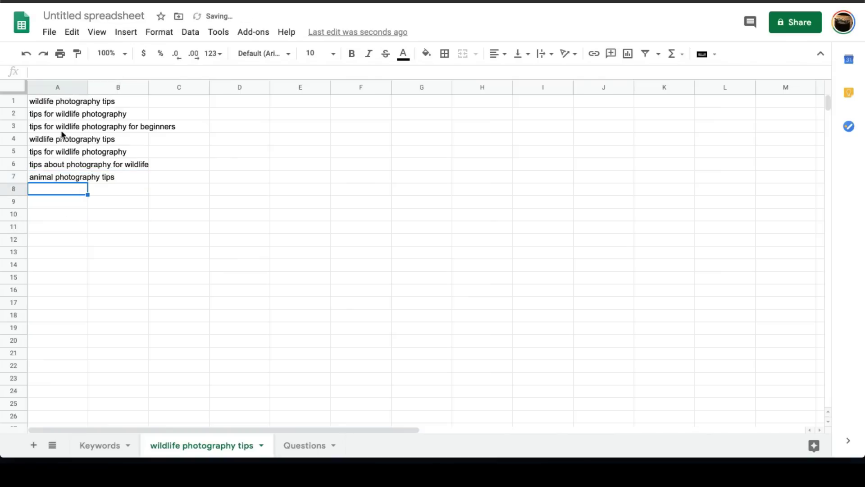
# Select the grouped tips keywords for review, and select "Which mode is best for bird photography?" in the Questions sheet
pyautogui.moveTo(79, 105); pyautogui.dragTo(96, 186)
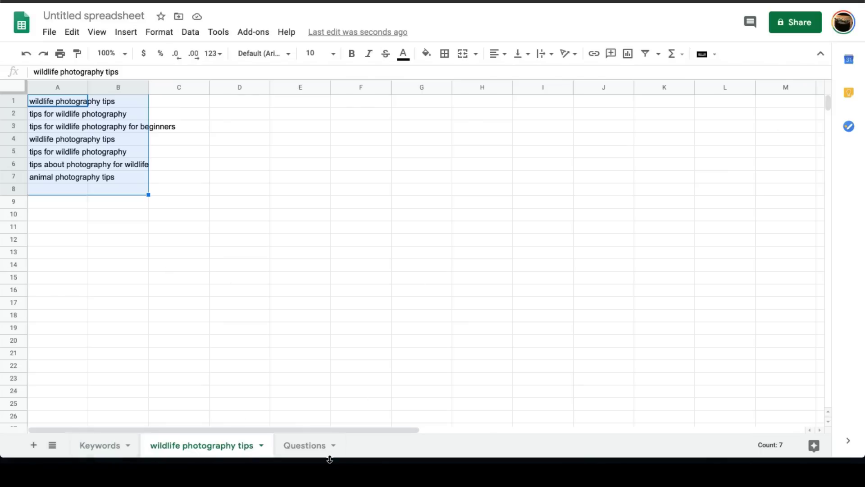
pyautogui.click(311, 446)
pyautogui.click(208, 222)
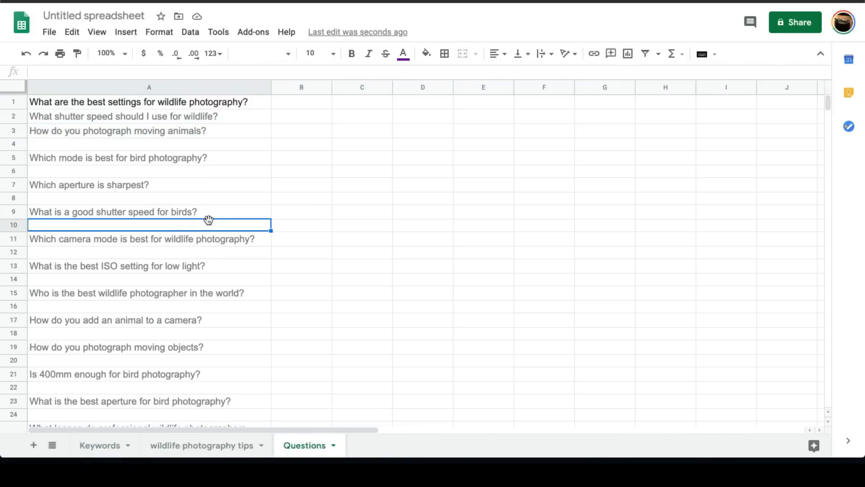
pyautogui.click(99, 162)
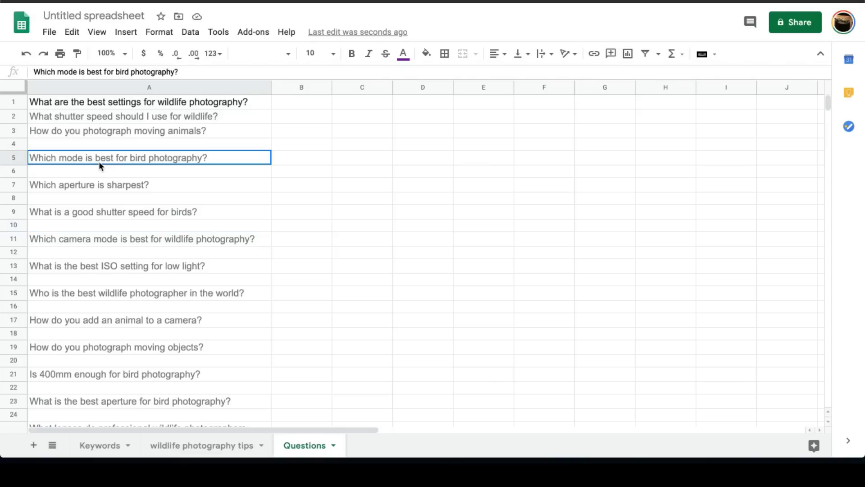
# Review the shutter speed, moving animals and bird photography mode questions in the Questions sheet
pyautogui.moveTo(103, 116); pyautogui.dragTo(112, 134)
pyautogui.click(111, 157)
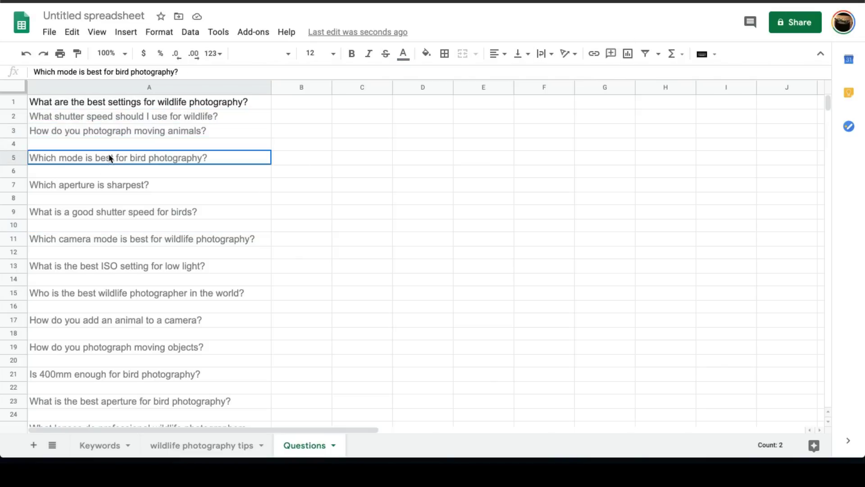
pyautogui.click(153, 118)
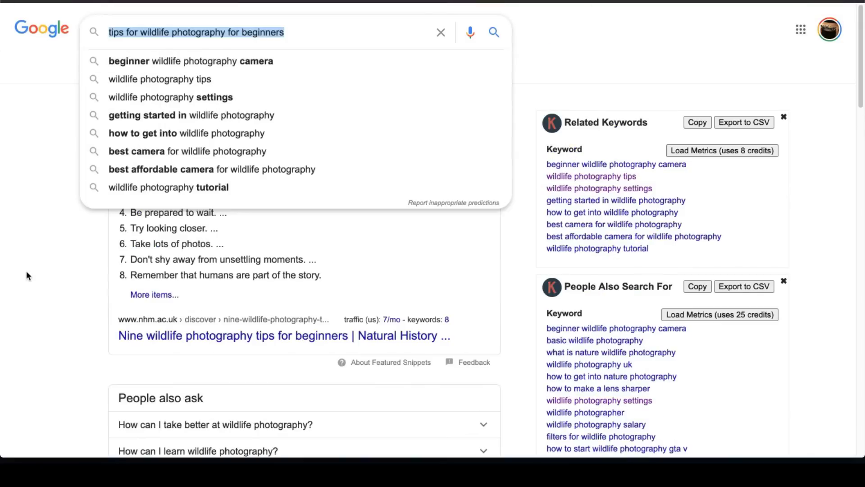
# Switch to the Google results for "wildlife photography tips" and open the Canva and National Geographic articles in new tabs
pyautogui.click(40, 272)
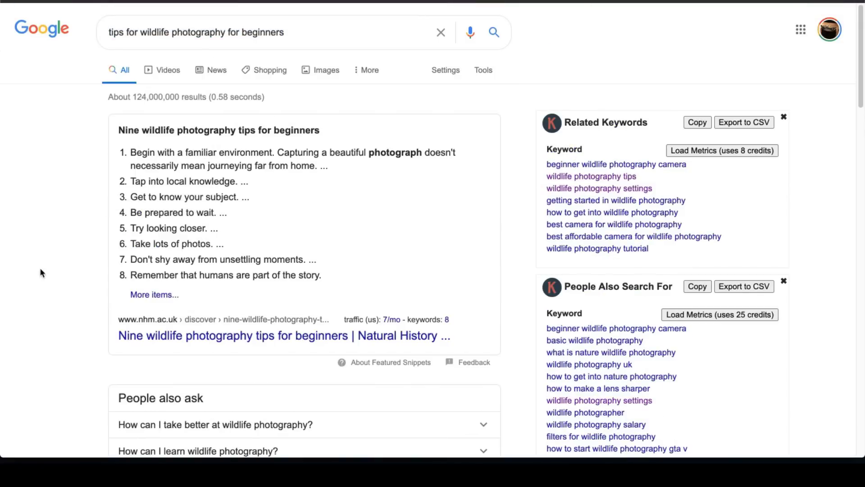
pyautogui.scroll(-1, 40, 270)
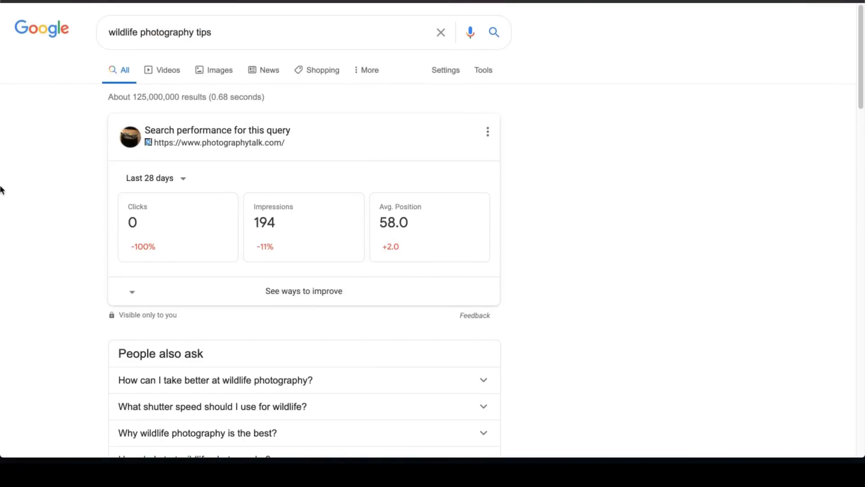
pyautogui.scroll(-3, 83, 201)
pyautogui.scroll(2, 82, 198)
pyautogui.scroll(-10, 63, 105)
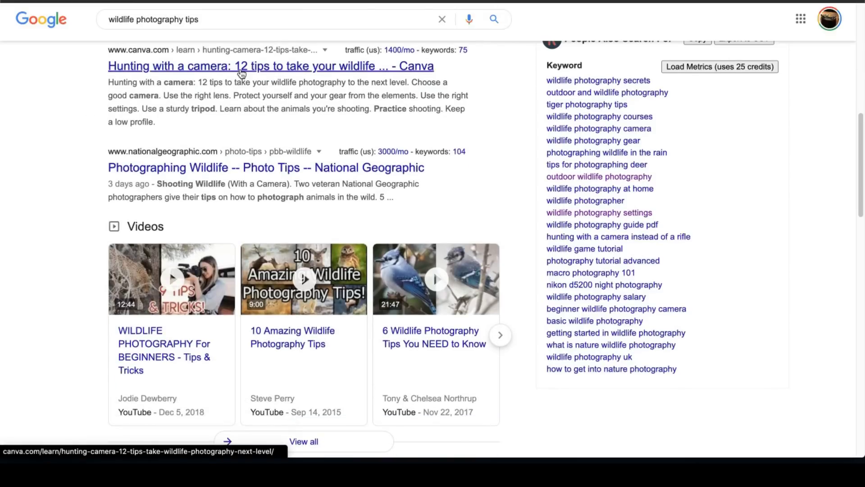
pyautogui.rightClick(246, 67)
pyautogui.click(244, 176)
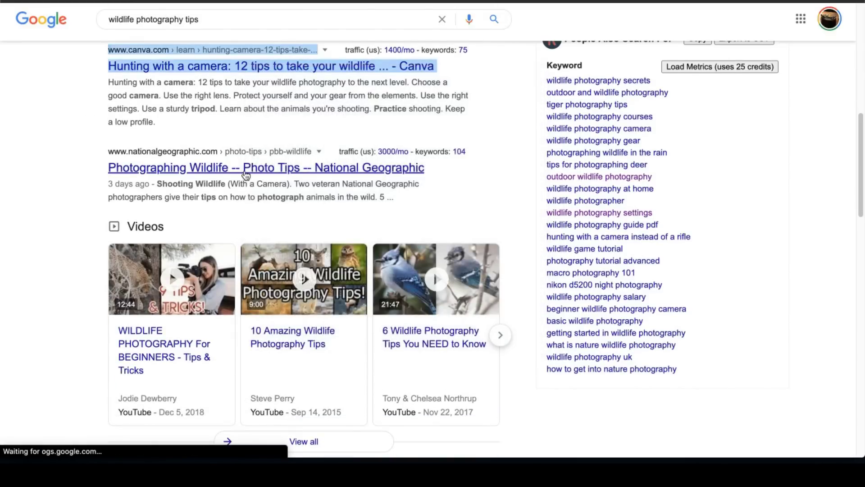
pyautogui.rightClick(243, 174)
pyautogui.click(256, 176)
# Open the Digital Photography School, Photography Life and Expert Photography results in new tabs
pyautogui.scroll(-8, 256, 180)
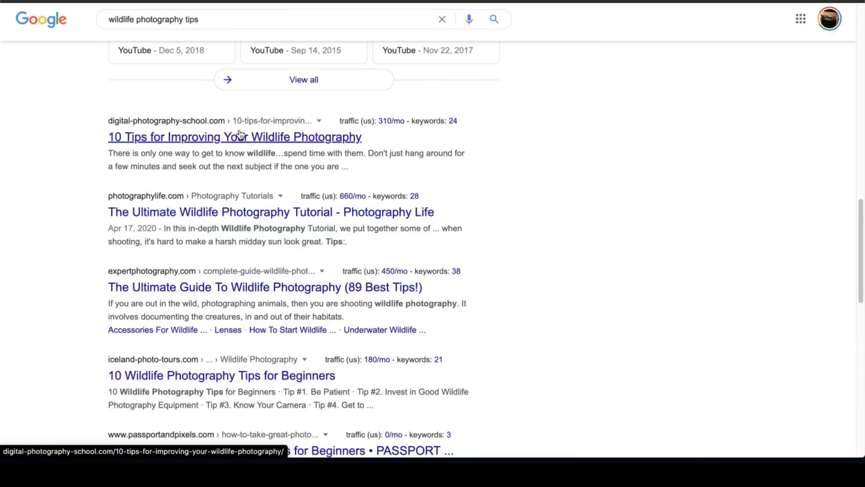
pyautogui.rightClick(235, 137)
pyautogui.click(200, 205)
pyautogui.rightClick(200, 206)
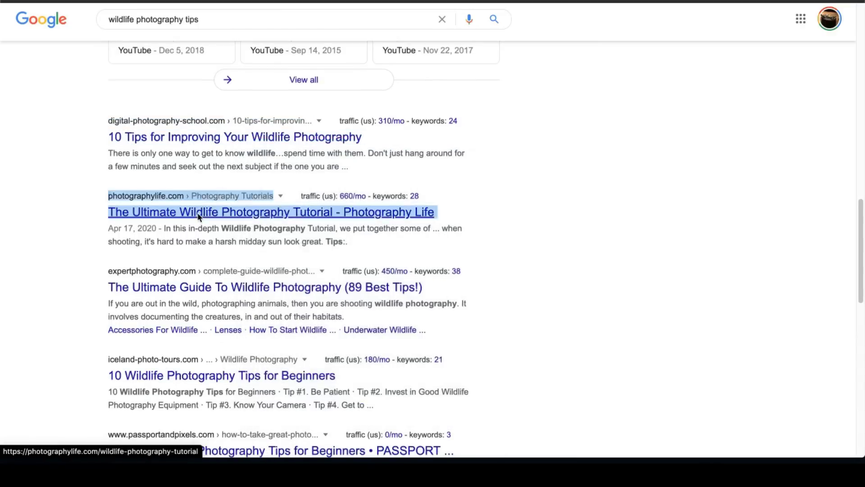
pyautogui.click(218, 182)
pyautogui.rightClick(221, 293)
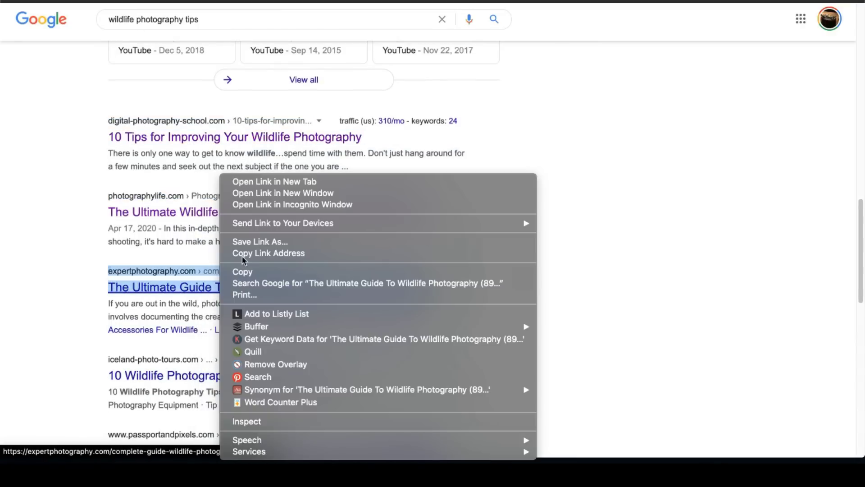
pyautogui.click(270, 174)
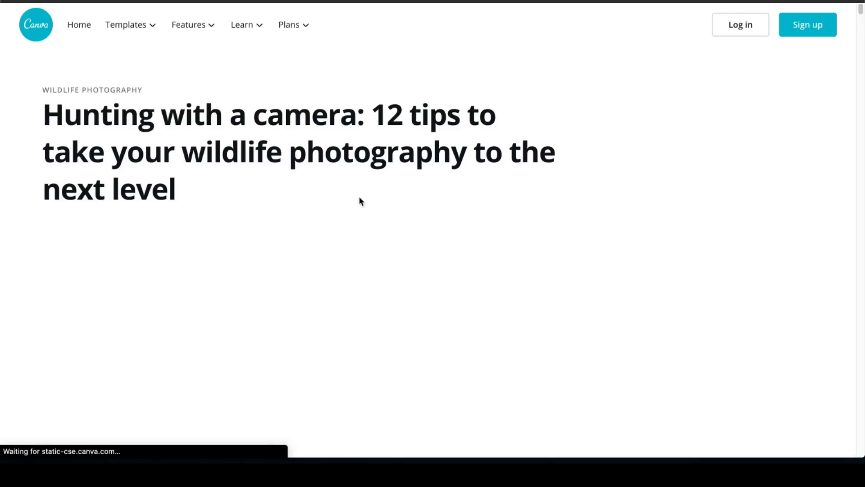
# Examine the Canva article's introduction and its advice on choosing a good camera and the right lens
pyautogui.scroll(-5, 360, 197)
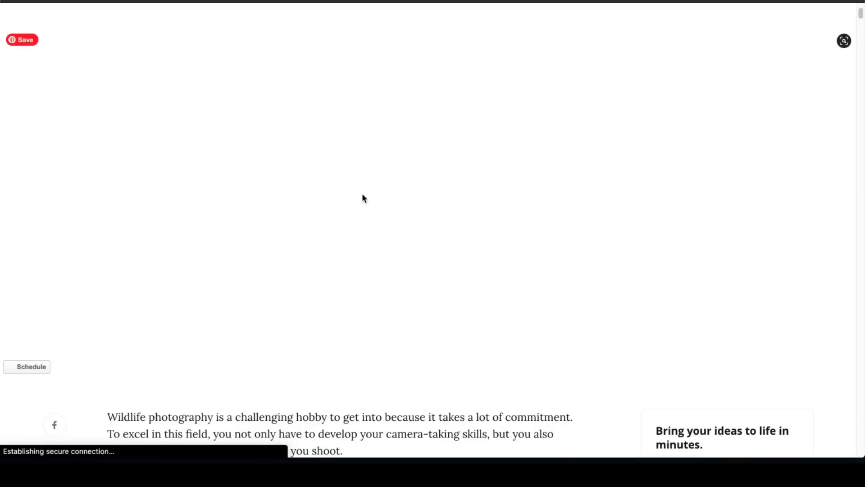
pyautogui.scroll(-10, 364, 198)
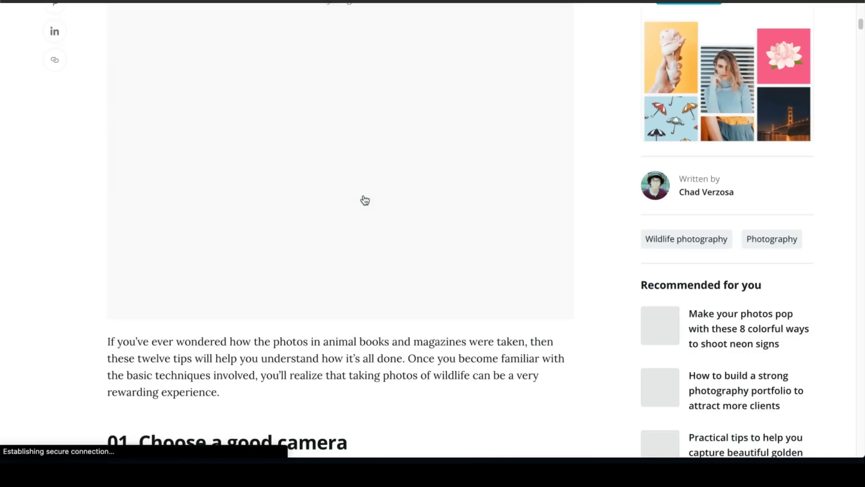
pyautogui.scroll(-7, 365, 198)
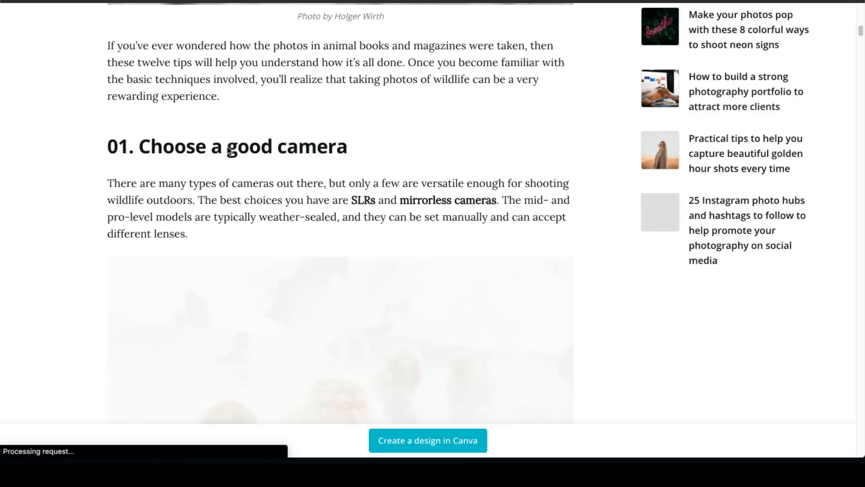
pyautogui.moveTo(248, 146); pyautogui.dragTo(396, 148)
pyautogui.scroll(-15, 396, 149)
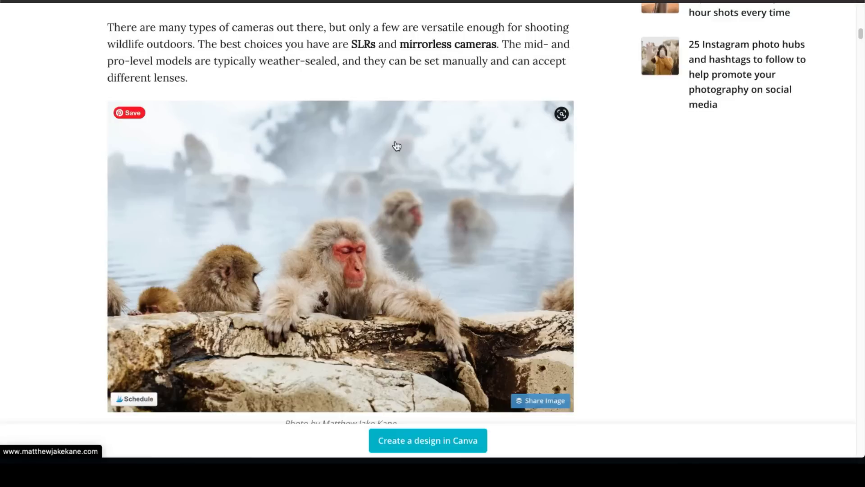
pyautogui.scroll(-10, 399, 148)
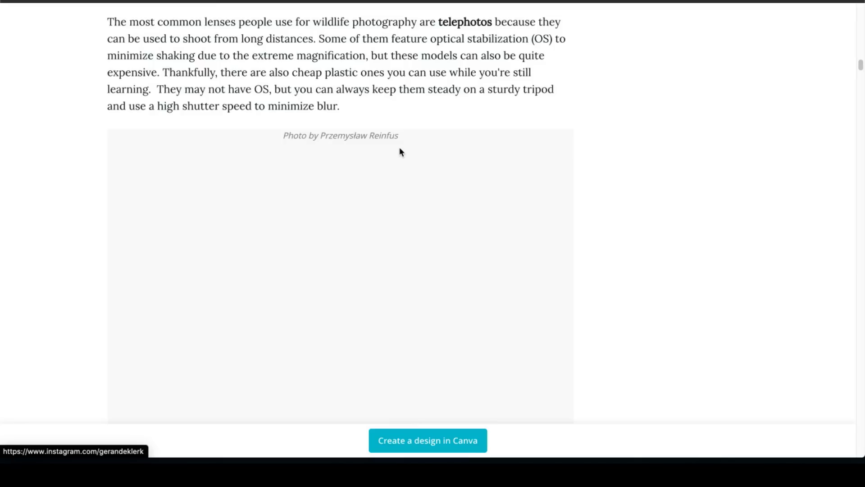
pyautogui.scroll(-3, 399, 148)
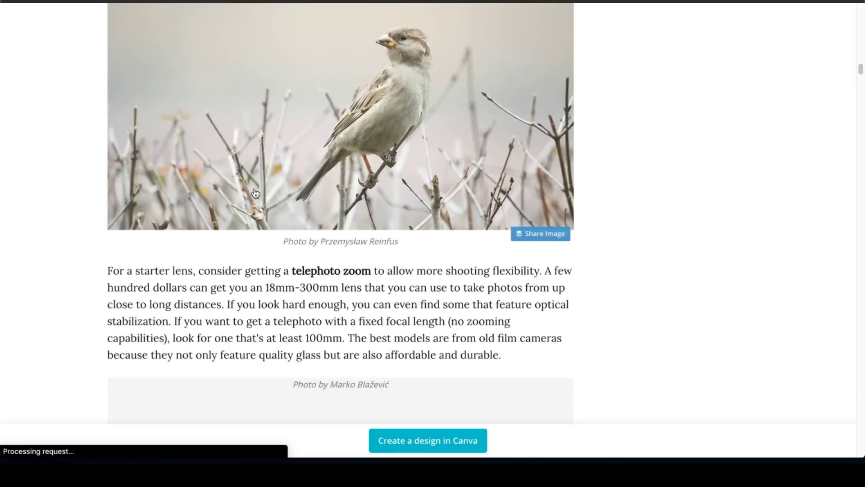
pyautogui.scroll(-9, 271, 180)
# Examine the Canva article's section on gear for protecting the photographer and equipment from the elements
pyautogui.scroll(-12, 273, 176)
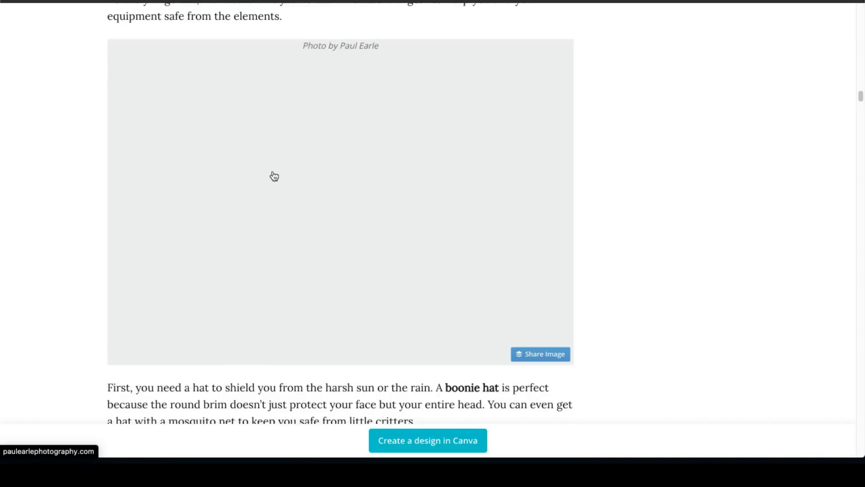
pyautogui.scroll(5, 272, 176)
pyautogui.scroll(-5, 261, 189)
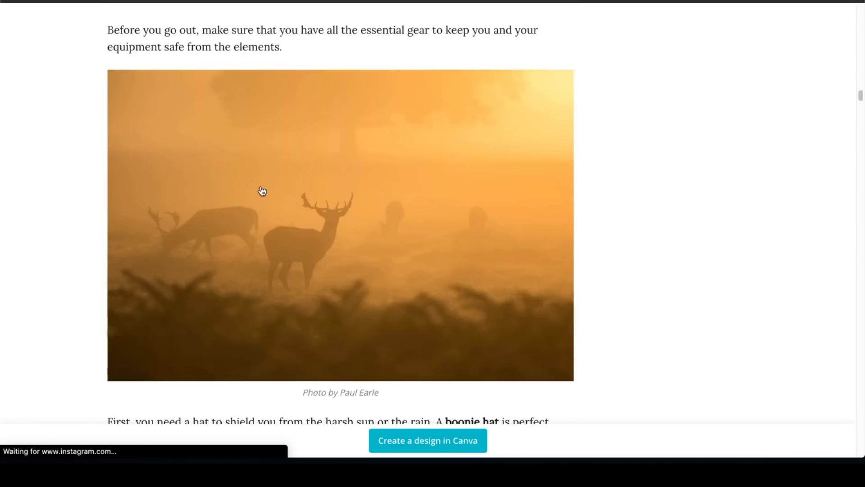
pyautogui.scroll(-6, 324, 279)
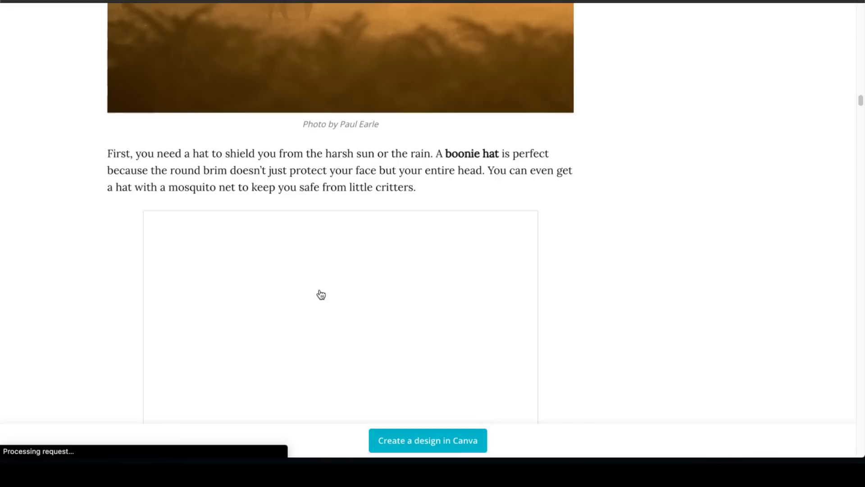
pyautogui.scroll(6, 358, 154)
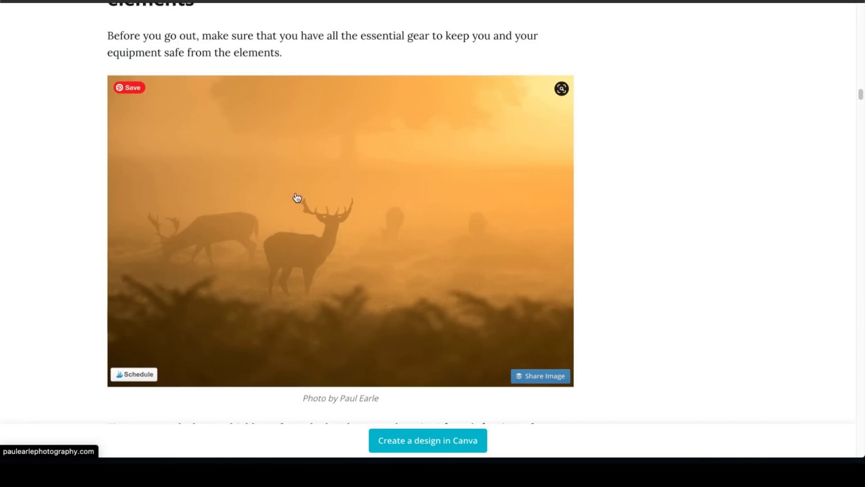
pyautogui.scroll(-1, 288, 192)
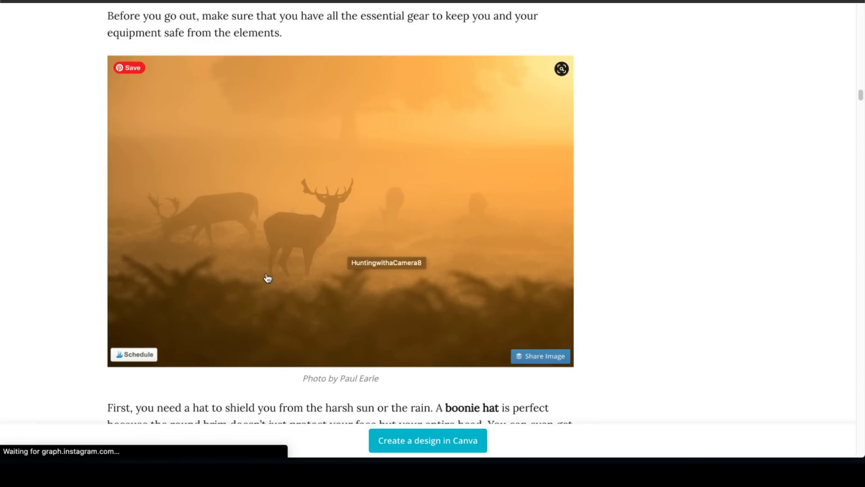
pyautogui.scroll(-1, 266, 275)
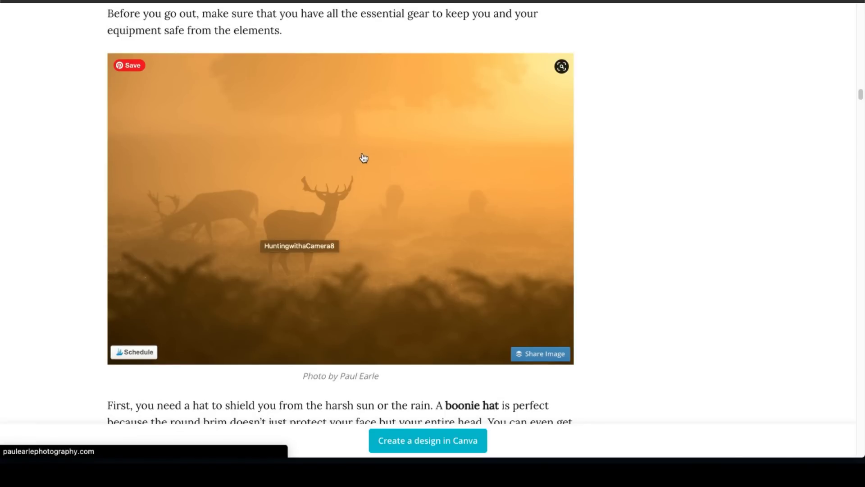
pyautogui.scroll(-3, 363, 158)
pyautogui.scroll(-6, 372, 174)
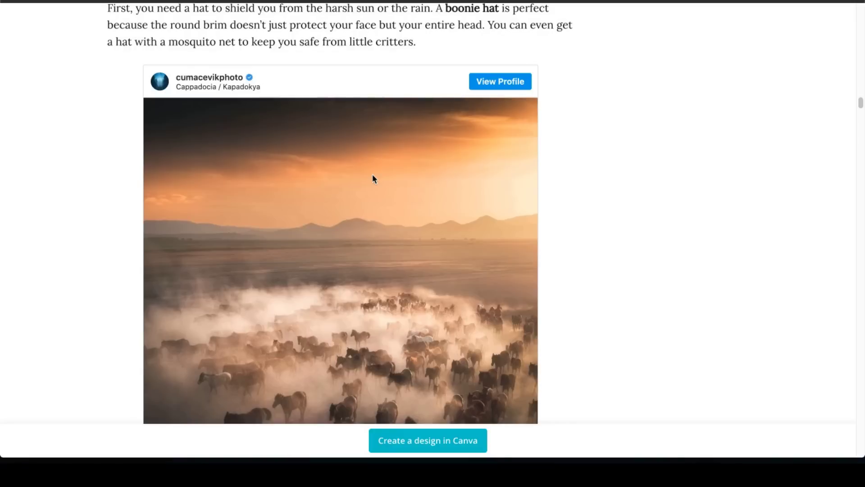
pyautogui.scroll(-7, 372, 175)
pyautogui.scroll(5, 377, 212)
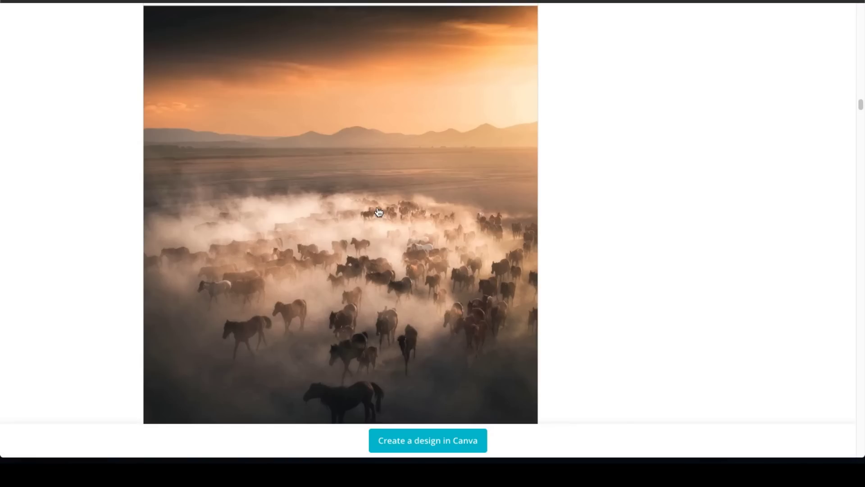
pyautogui.scroll(-11, 379, 212)
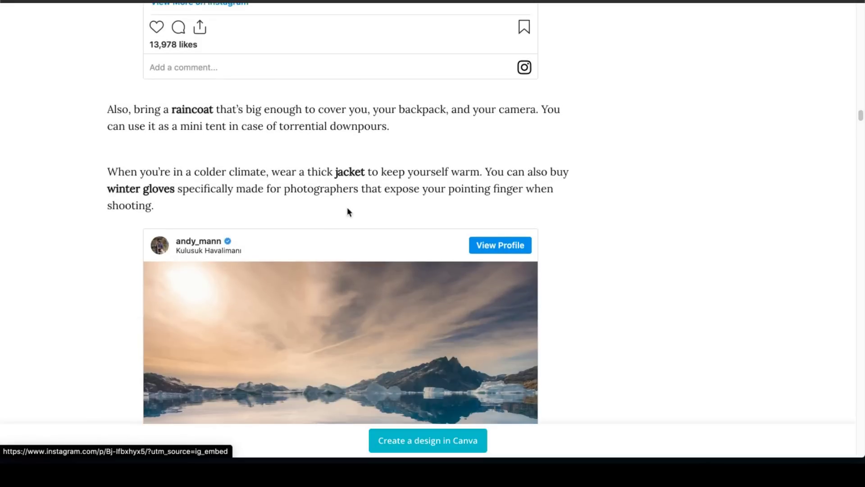
pyautogui.scroll(-3, 288, 284)
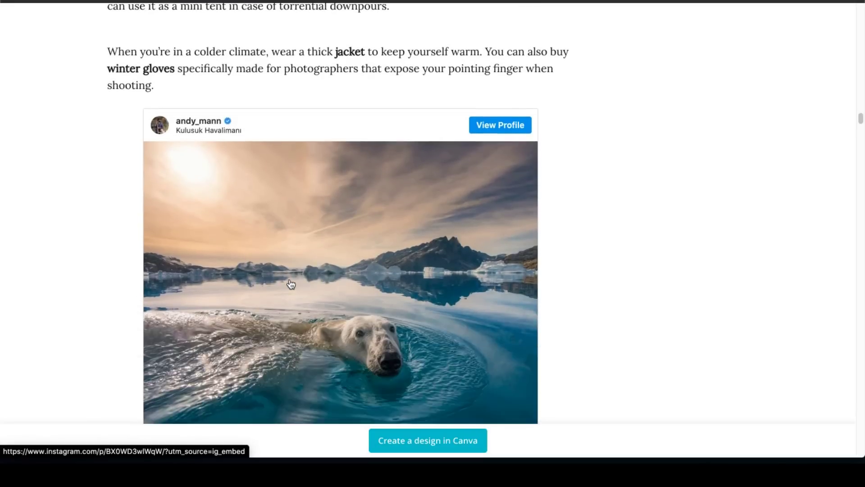
pyautogui.scroll(-18, 290, 284)
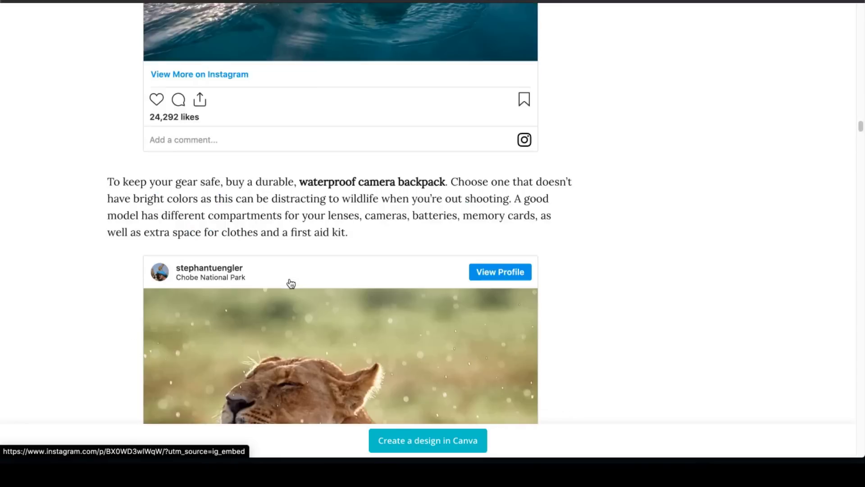
# Examine the "Use the right settings" section of the Canva article
pyautogui.scroll(-7, 291, 281)
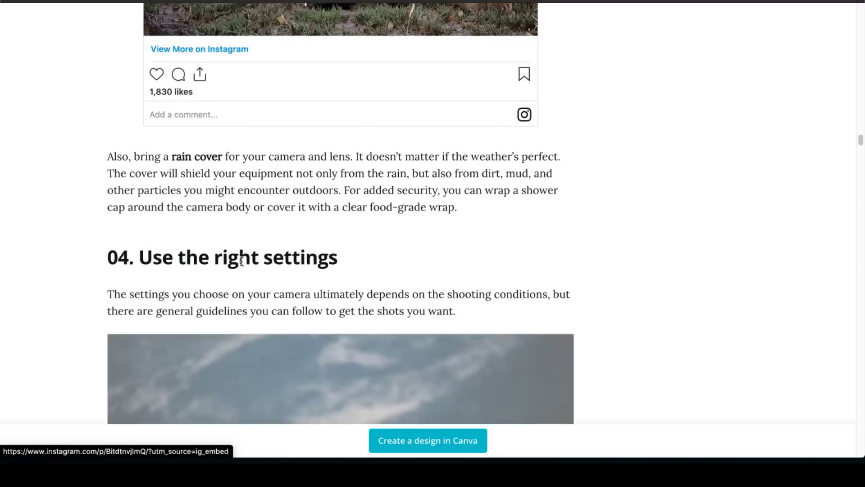
pyautogui.scroll(-10, 241, 260)
pyautogui.scroll(-8, 246, 259)
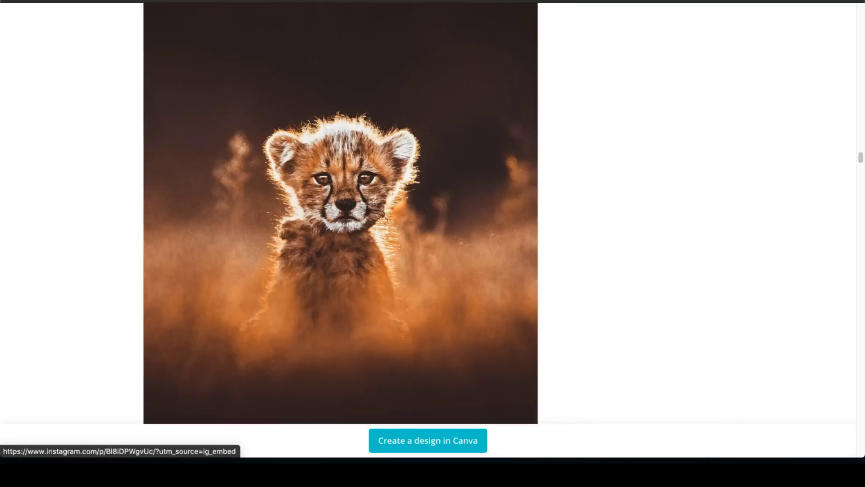
pyautogui.click(339, 155)
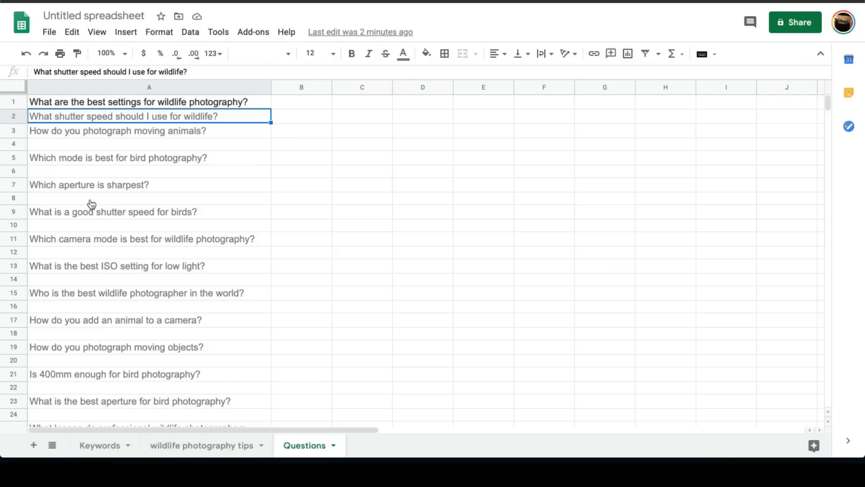
# In the wildlife photography tips sheet, enter the subtopics "righgt camera" in A10 and "right settings" in A11
pyautogui.click(234, 449)
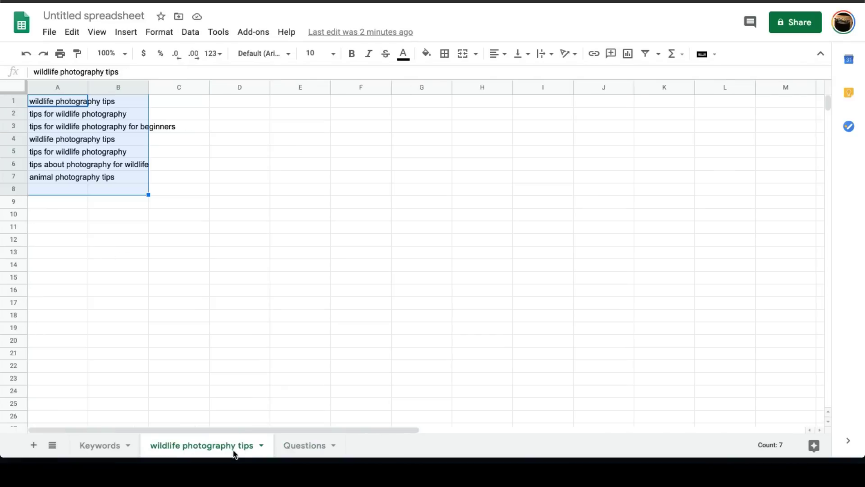
pyautogui.click(60, 219)
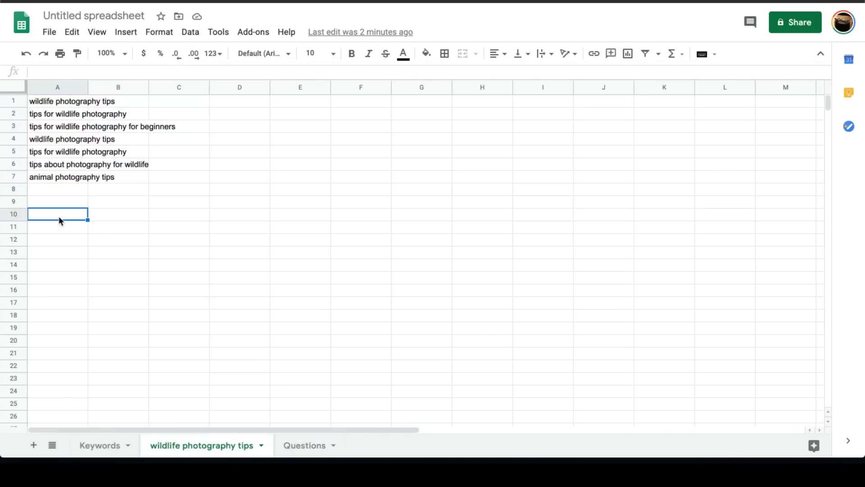
pyautogui.write('righgt camera')
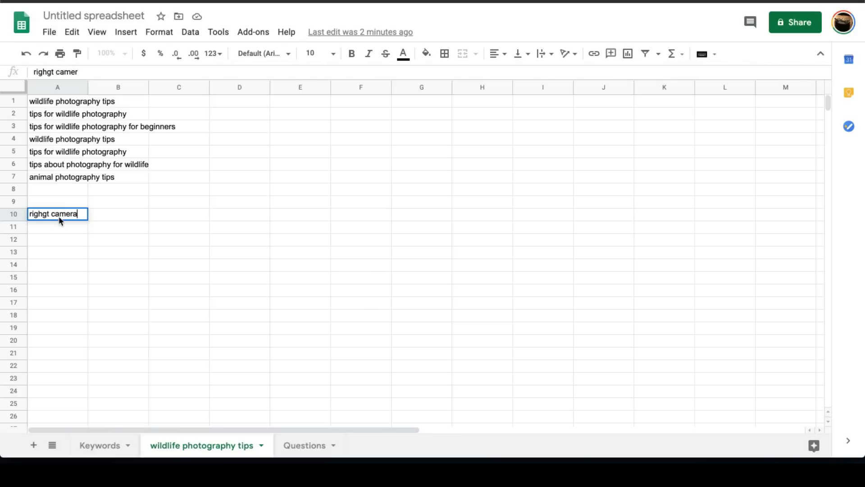
pyautogui.press('Return')
pyautogui.write('right s')
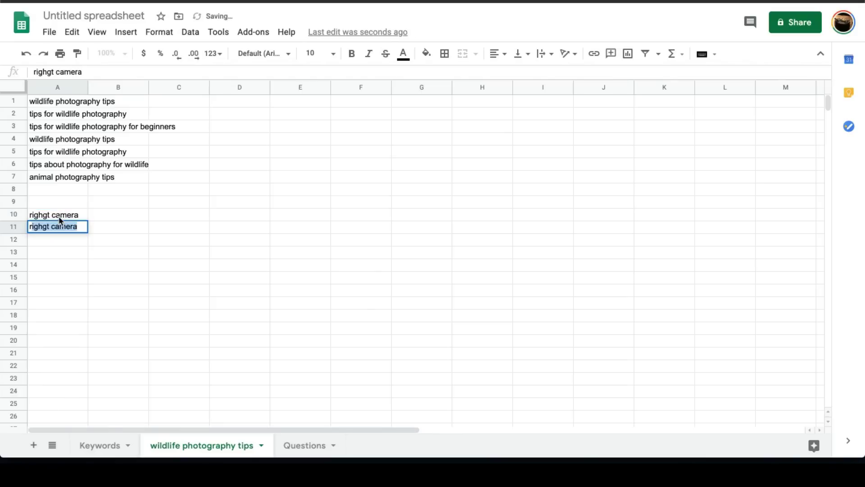
pyautogui.write('ettings')
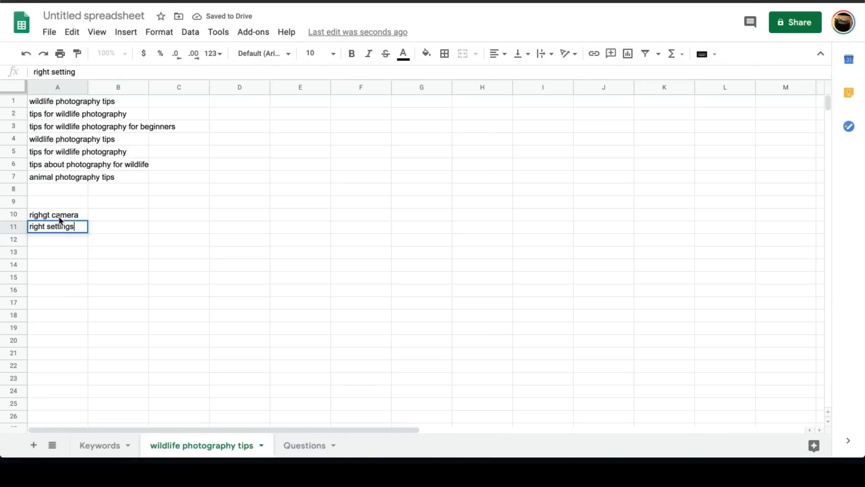
pyautogui.press('Return')
# Enter the subtopic "animal photography photos" in cell A12
pyautogui.write('pho')
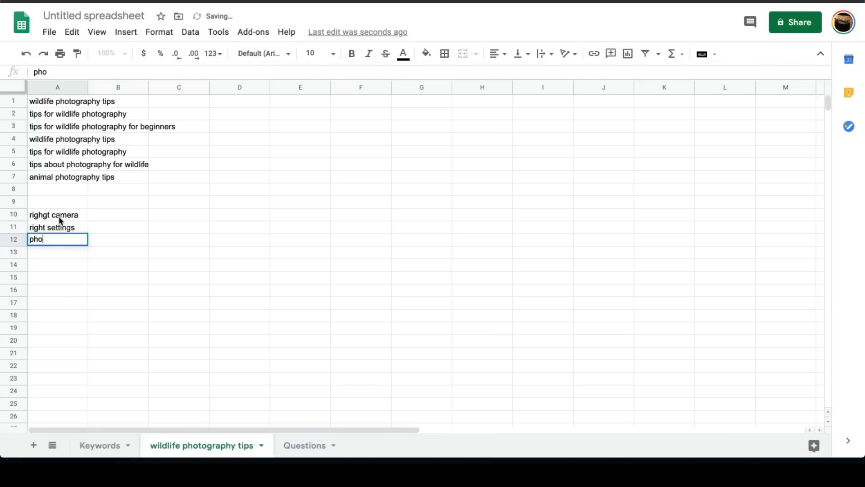
pyautogui.press('BackSpace')
pyautogui.press('BackSpace')
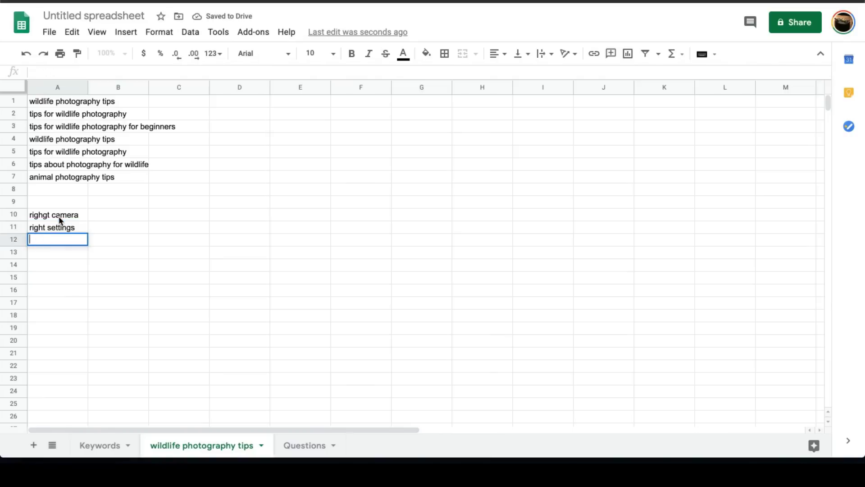
pyautogui.write('animal photog')
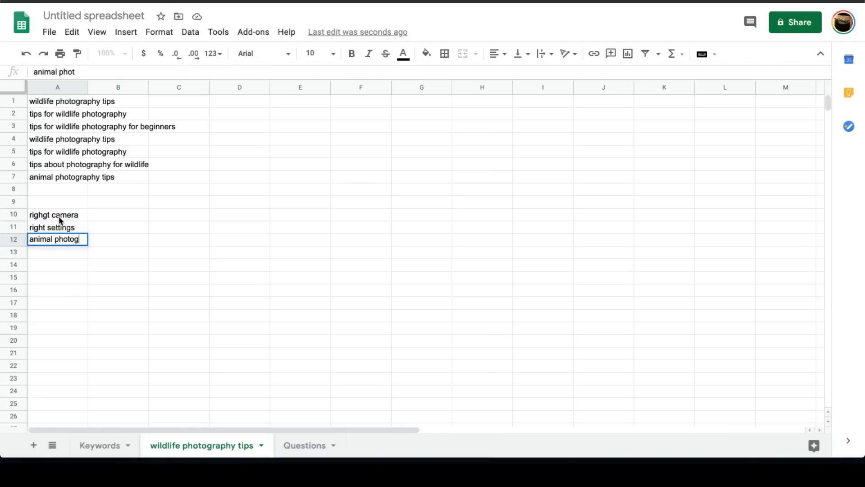
pyautogui.write('raphy photos')
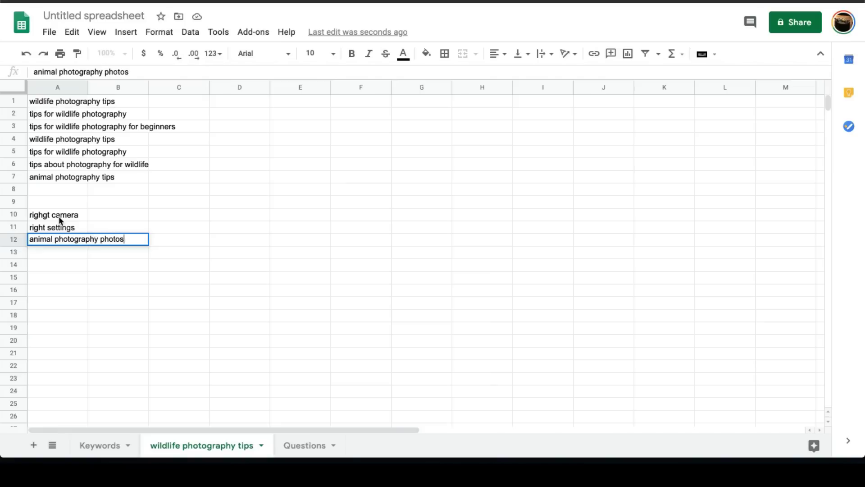
pyautogui.press('Return')
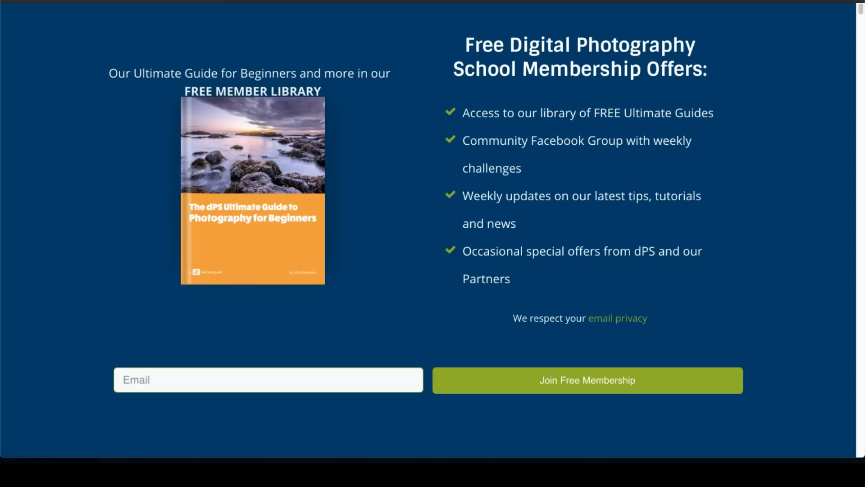
# Examine the Digital Photography School article's ten-point overview and its "Know your gear" section
pyautogui.scroll(-15, 416, 255)
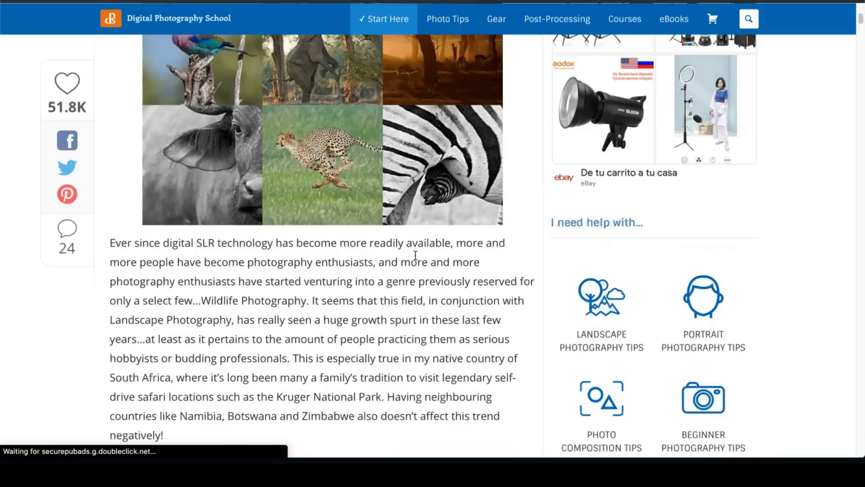
pyautogui.scroll(-15, 415, 255)
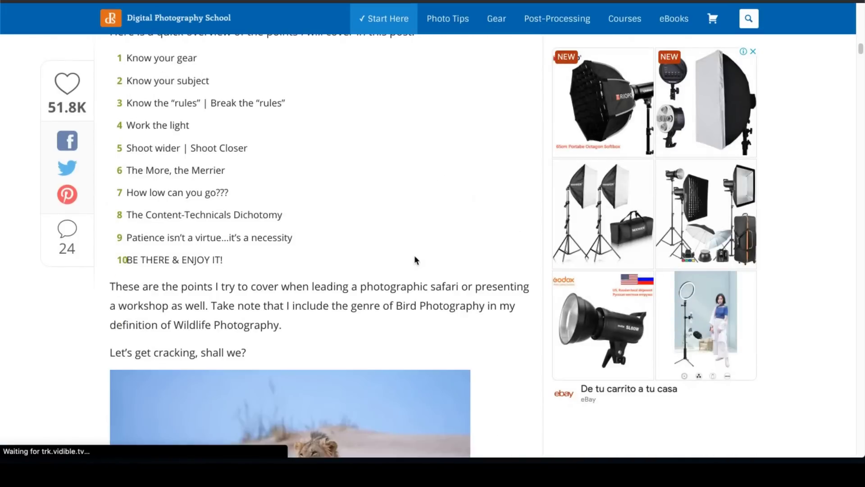
pyautogui.scroll(-1, 416, 260)
pyautogui.scroll(2, 415, 260)
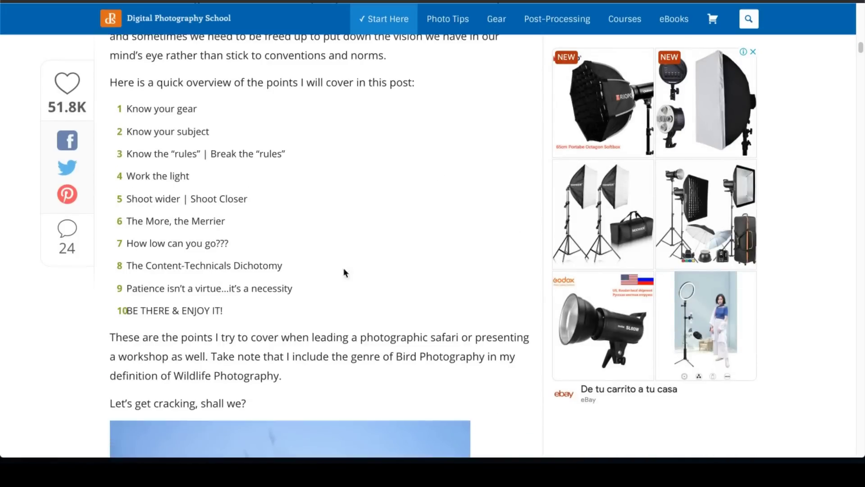
pyautogui.moveTo(163, 97); pyautogui.dragTo(276, 287)
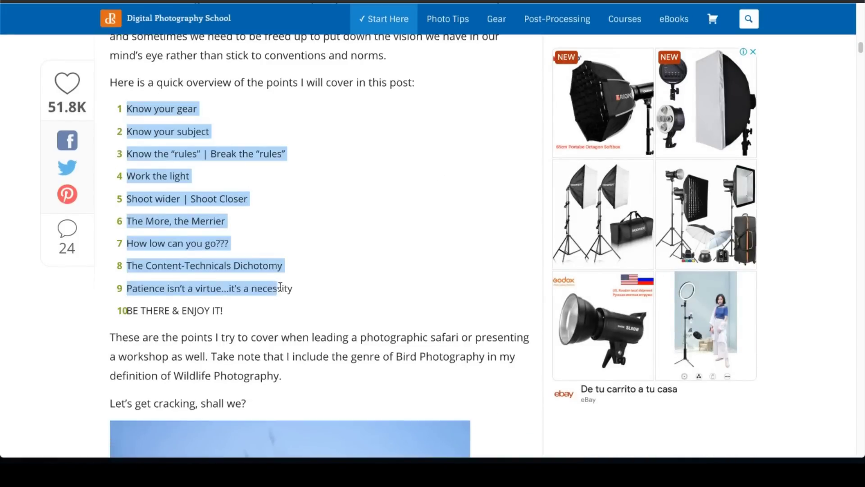
pyautogui.click(271, 318)
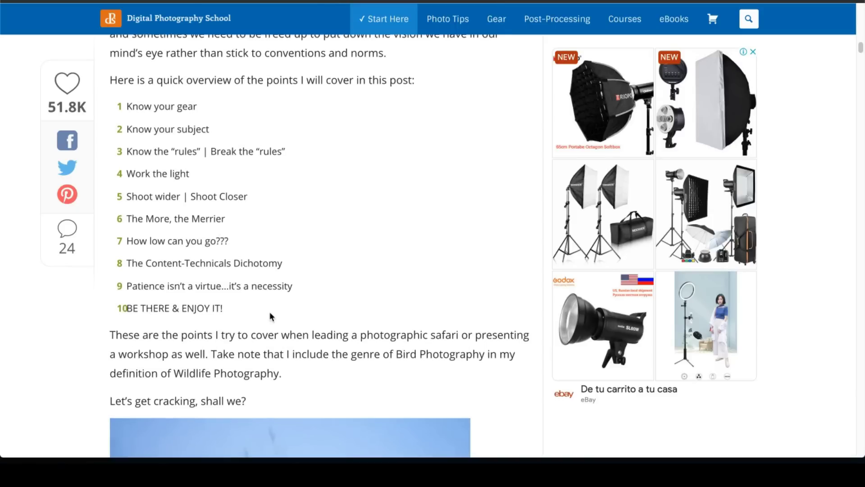
pyautogui.scroll(-10, 271, 311)
pyautogui.scroll(-14, 272, 291)
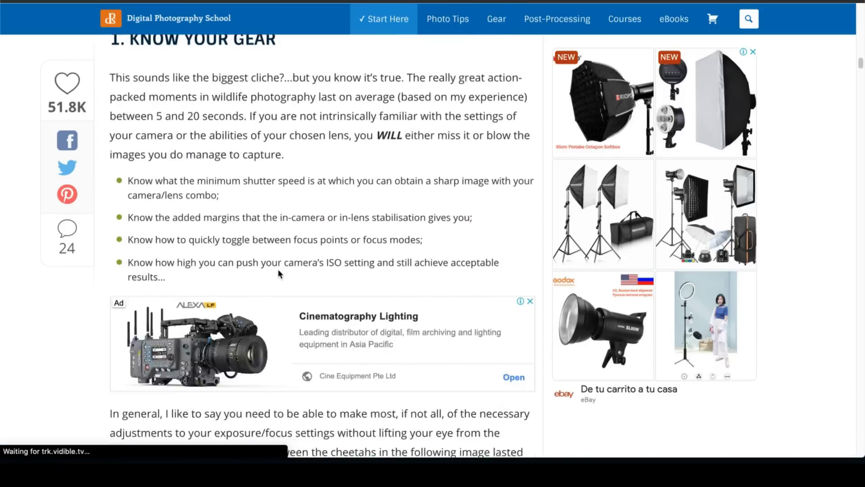
pyautogui.scroll(-12, 283, 272)
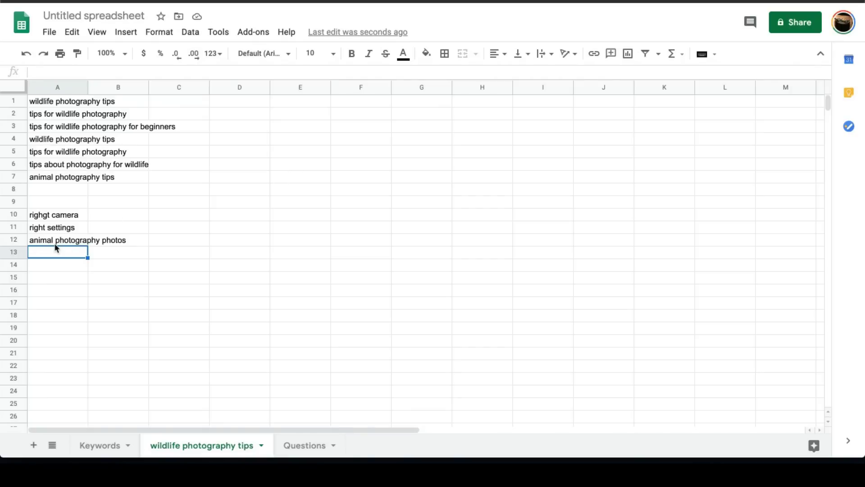
# Enter the subtopic "know your subject/animal" in cell A13 of the wildlife photography tips sheet
pyautogui.write('know your su')
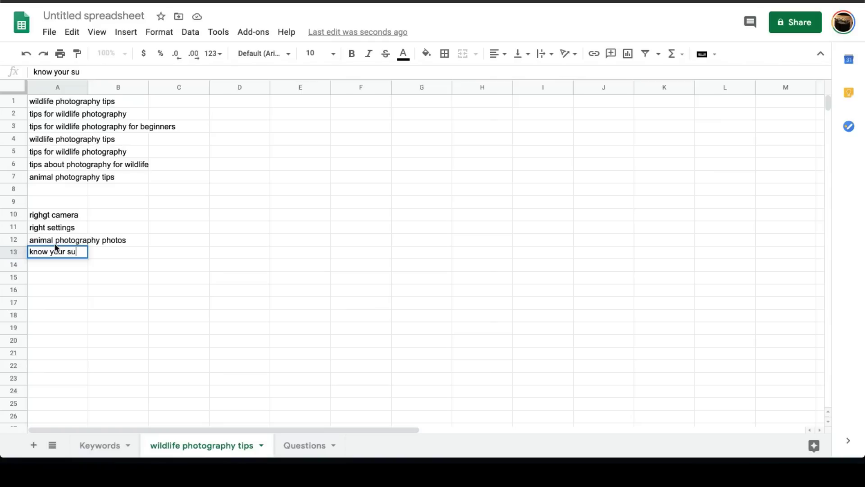
pyautogui.write('bject/anim')
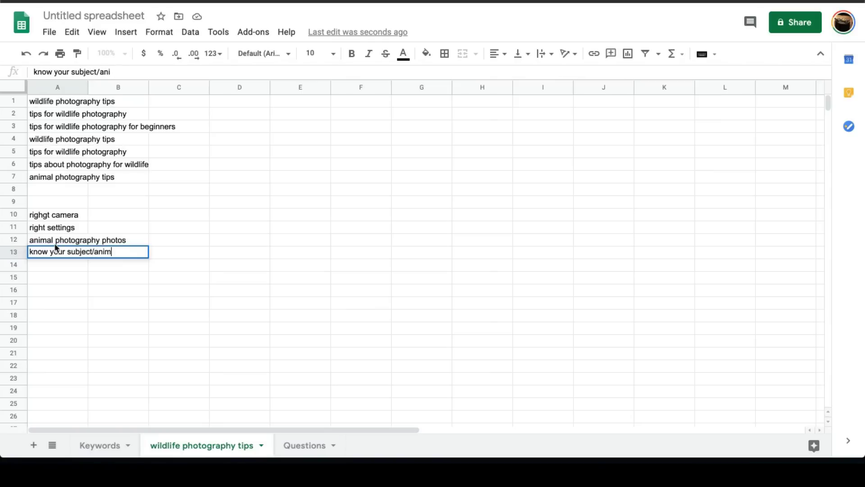
pyautogui.write('al')
pyautogui.press('Return')
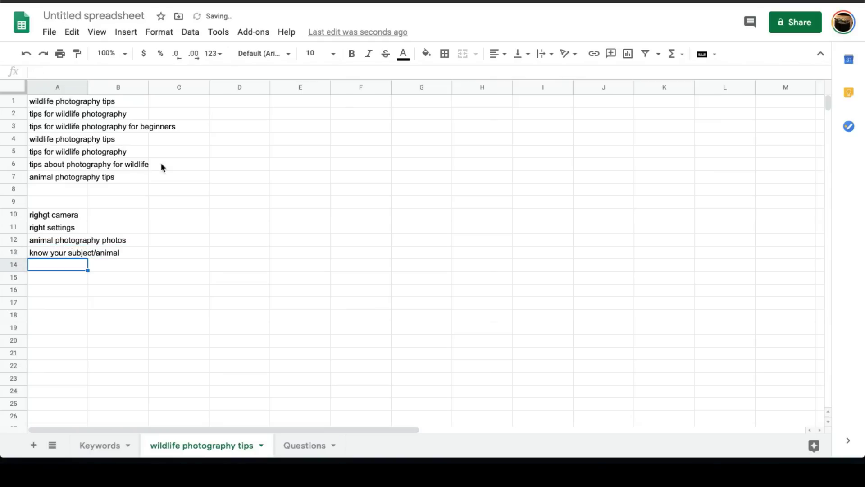
# Review the article's sections on rules and working the light, and enter the subtopic "lighitng" in A14 of the tips sheet
pyautogui.click(537, 2)
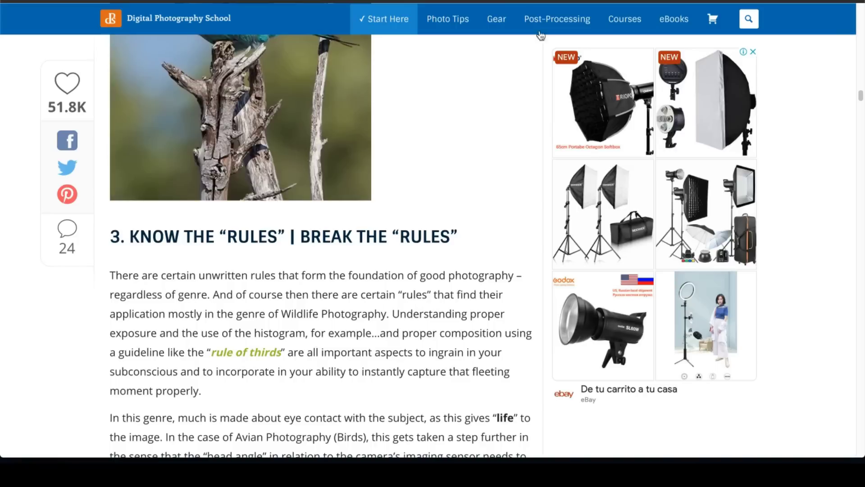
pyautogui.scroll(-10, 441, 193)
pyautogui.scroll(-14, 441, 194)
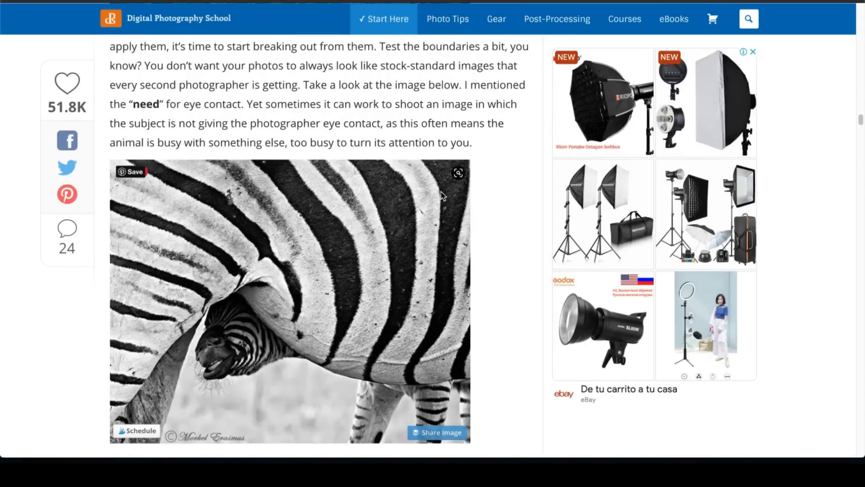
pyautogui.scroll(-2, 414, 198)
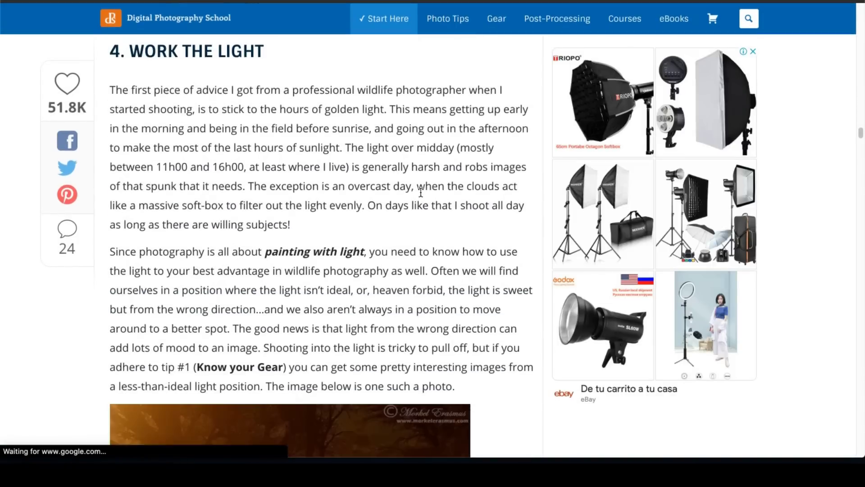
pyautogui.scroll(-1, 414, 198)
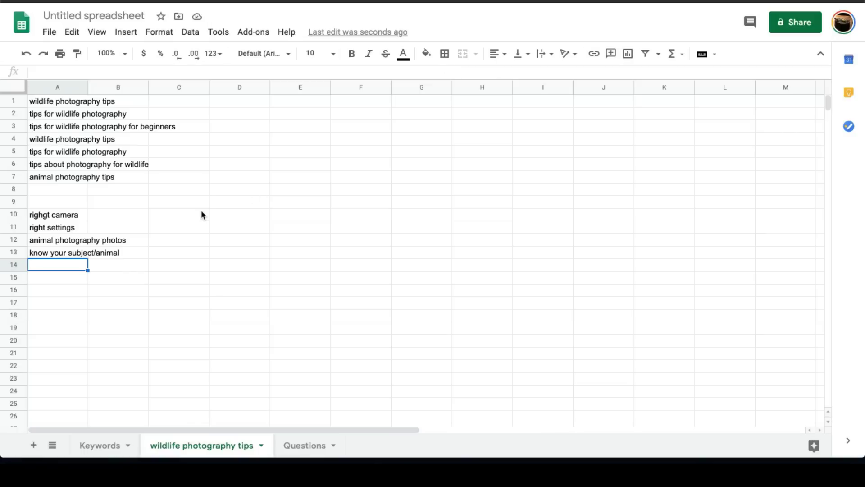
pyautogui.write('lighitn')
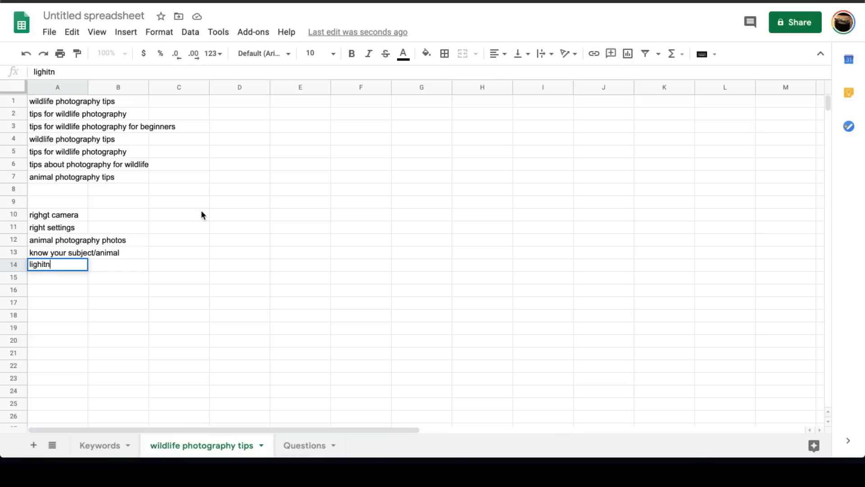
pyautogui.write('g')
pyautogui.press('Return')
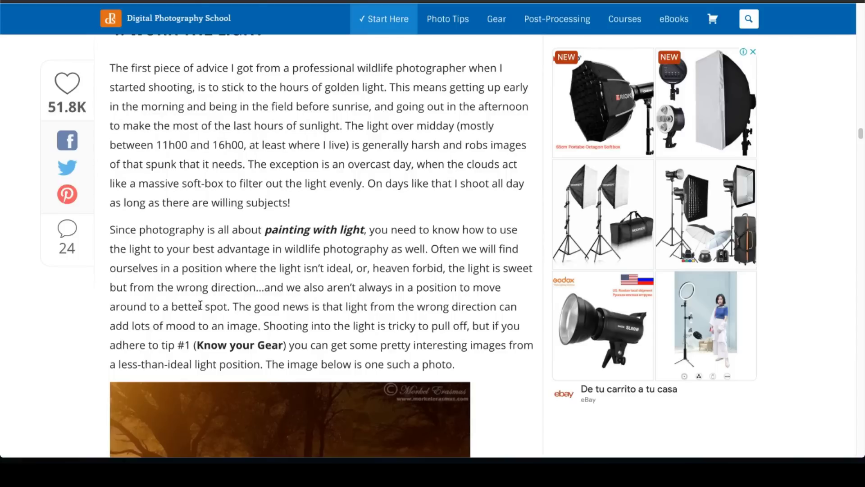
# Review the article's "Shoot wider | Shoot closer" section and enter the subtopic "shoot length" in A15 of the tips sheet
pyautogui.scroll(-15, 259, 218)
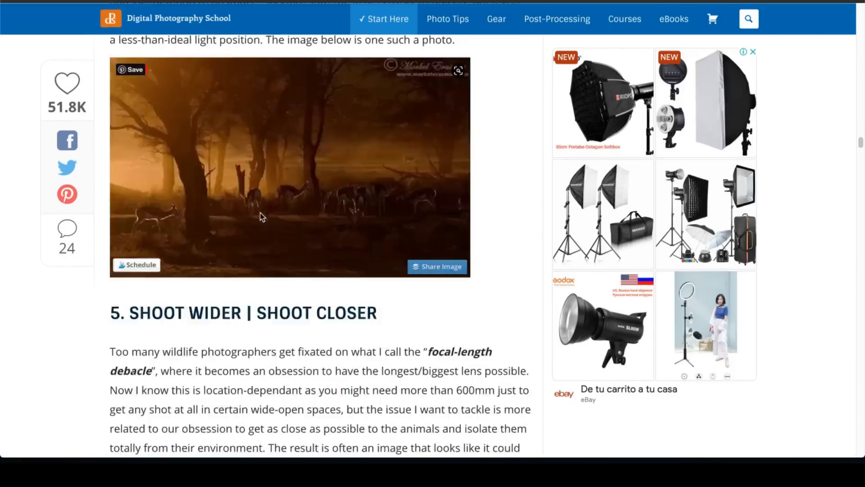
pyautogui.scroll(5, 264, 215)
pyautogui.scroll(3, 266, 209)
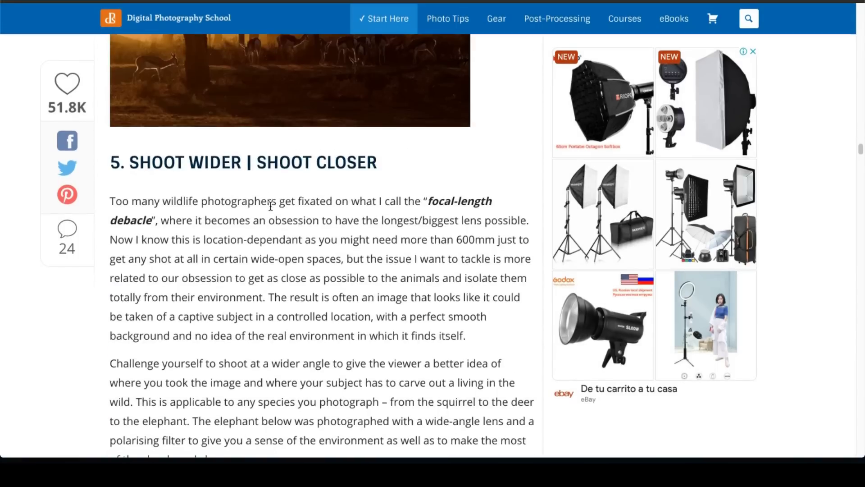
pyautogui.scroll(-1, 272, 210)
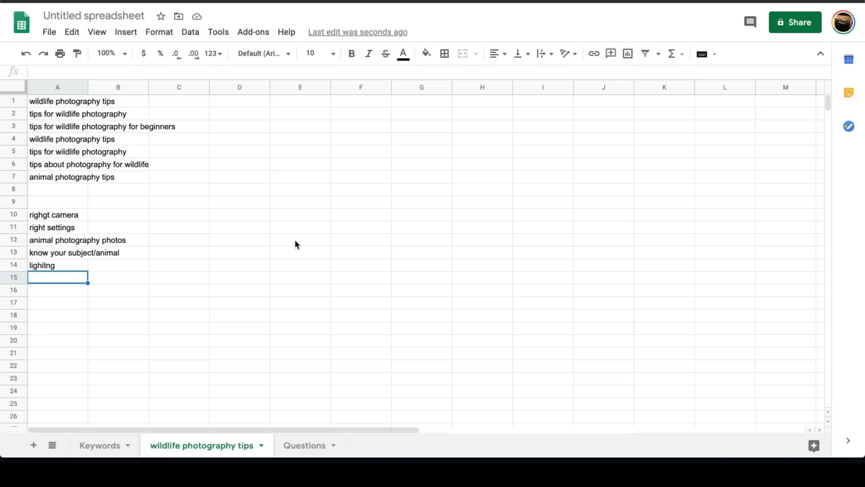
pyautogui.write('shoot')
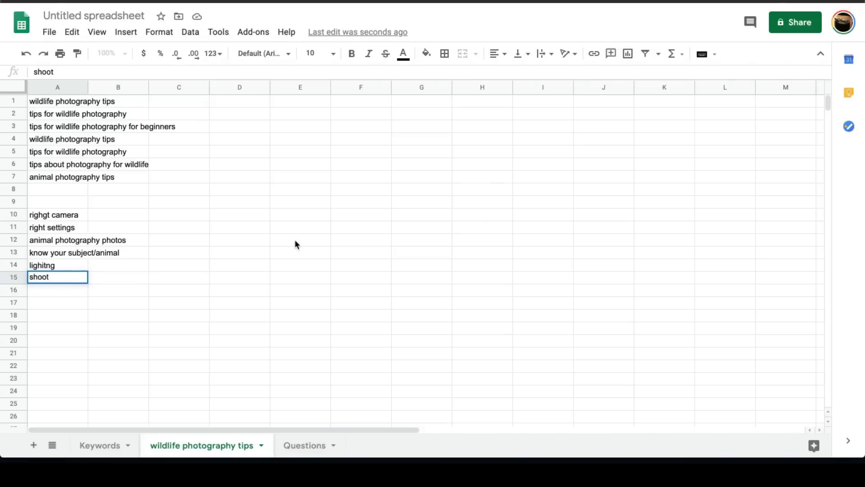
pyautogui.write(' length')
pyautogui.press('Return')
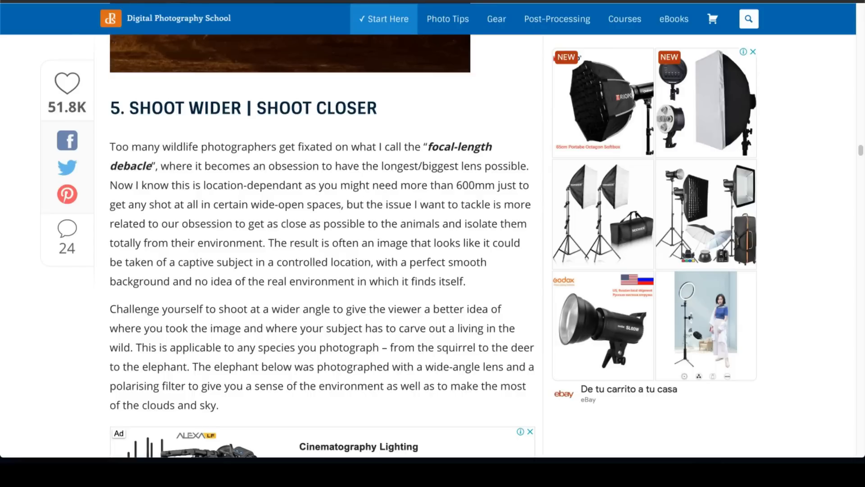
# Examine the Digital Photography School article's sections 6 to 8, from multiple subjects through low perspective to content versus technicals
pyautogui.scroll(-20, 388, 203)
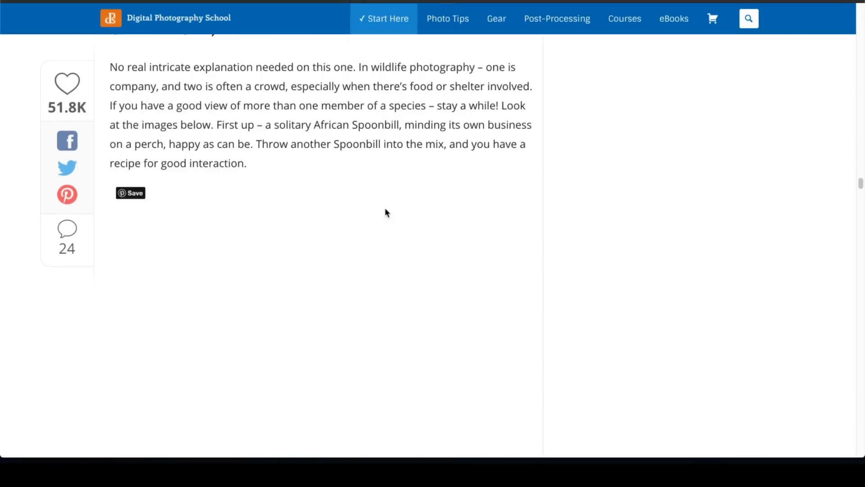
pyautogui.scroll(-9, 385, 210)
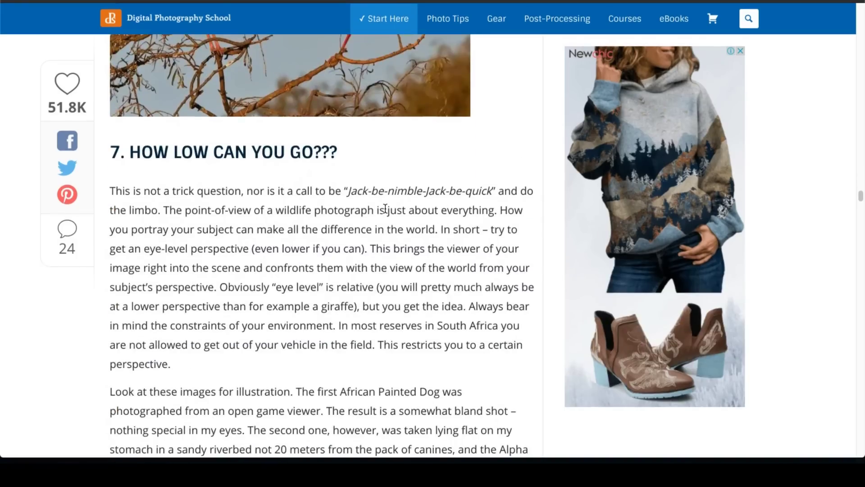
pyautogui.scroll(-20, 385, 207)
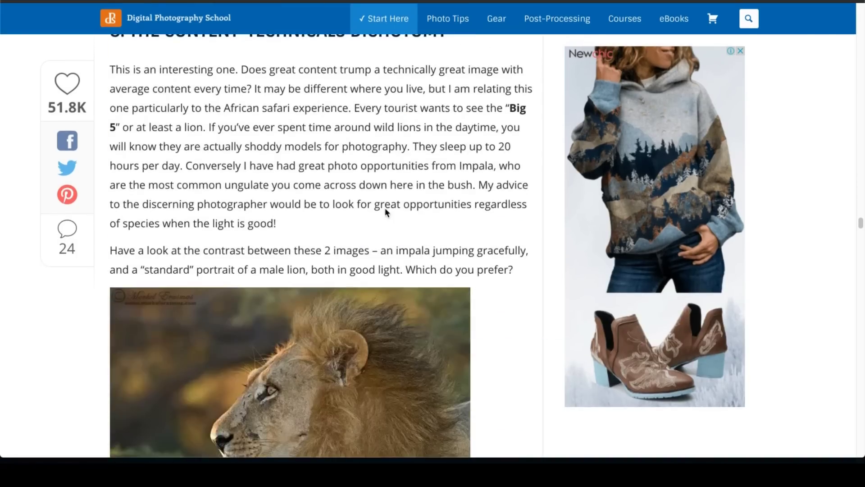
pyautogui.scroll(-5, 385, 207)
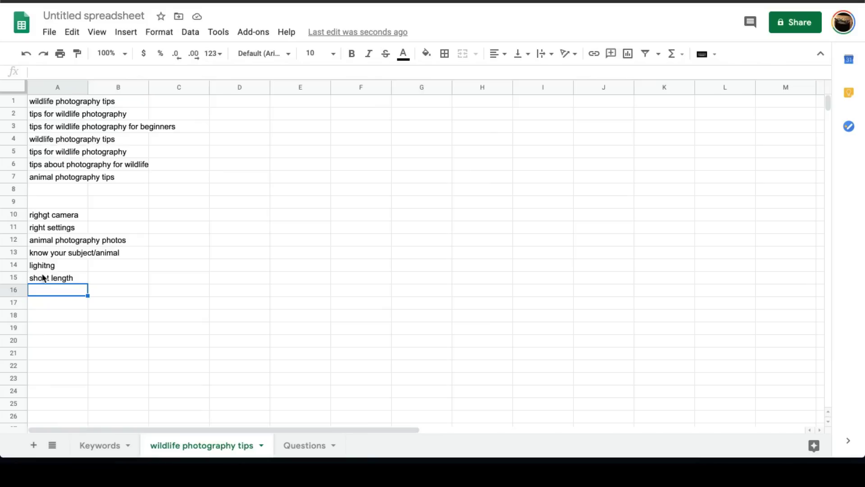
# Enter the subtopic "right lens" in cell A16 of the wildlife photography tips sheet
pyautogui.write('right lens')
pyautogui.press('Return')
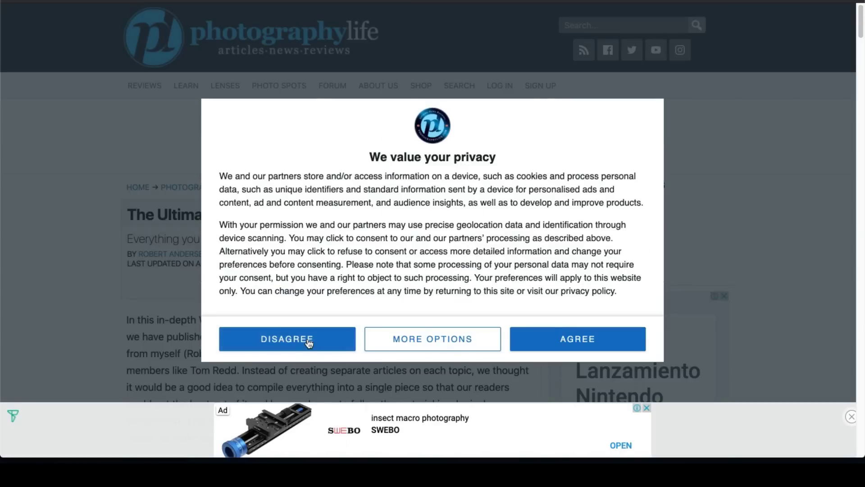
# Decline the privacy consent on the Photography Life tutorial and examine its light and weather sections, including the example photos
pyautogui.click(333, 333)
pyautogui.scroll(-15, 150, 277)
pyautogui.scroll(-20, 157, 260)
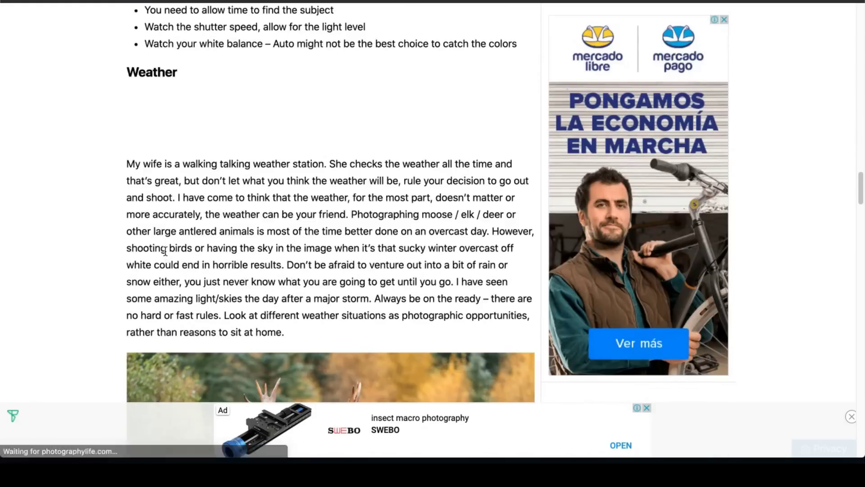
pyautogui.scroll(12, 170, 251)
pyautogui.scroll(8, 292, 197)
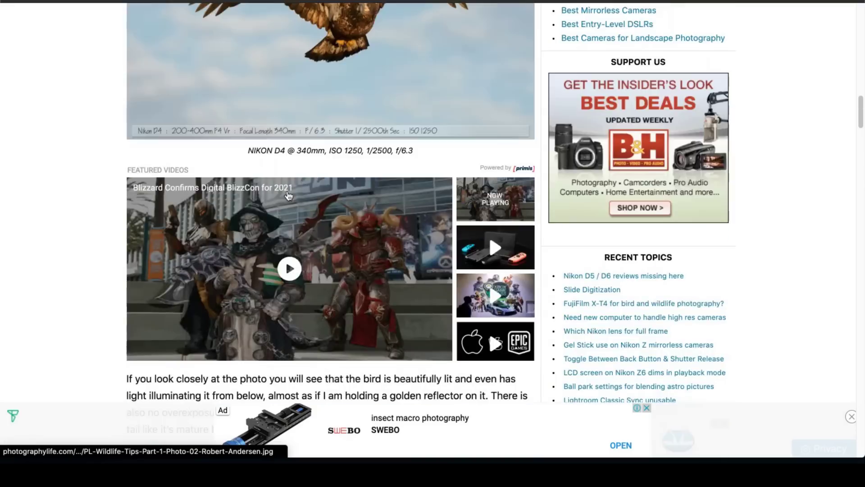
pyautogui.scroll(-20, 295, 205)
pyautogui.scroll(-20, 298, 215)
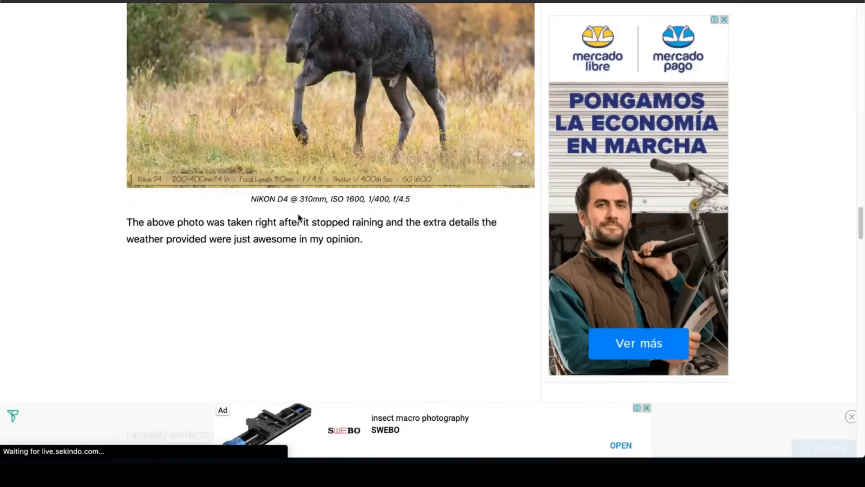
pyautogui.scroll(-5, 299, 220)
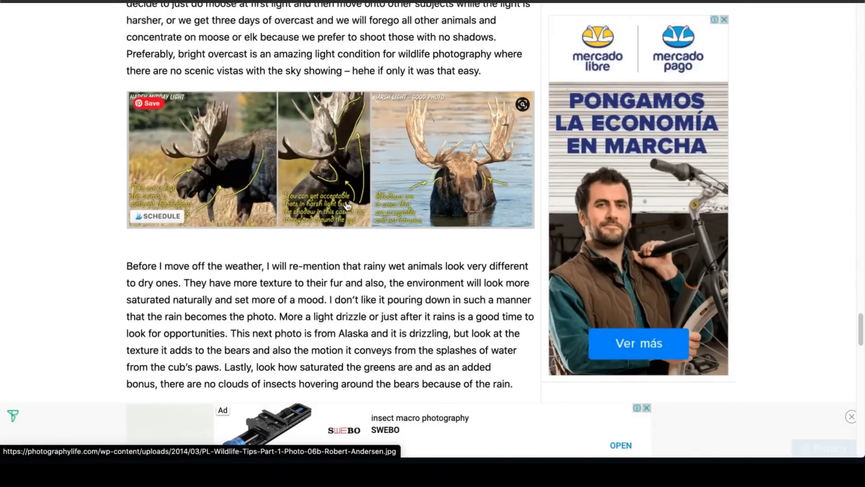
# Copy the annotated moose image comparing harsh light from the article and paste it at F2 of the wildlife photography tips sheet
pyautogui.rightClick(351, 186)
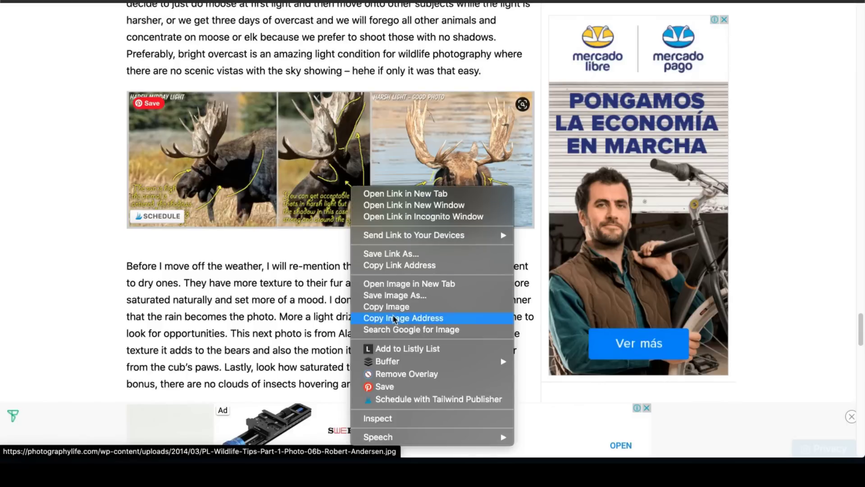
pyautogui.click(318, 184)
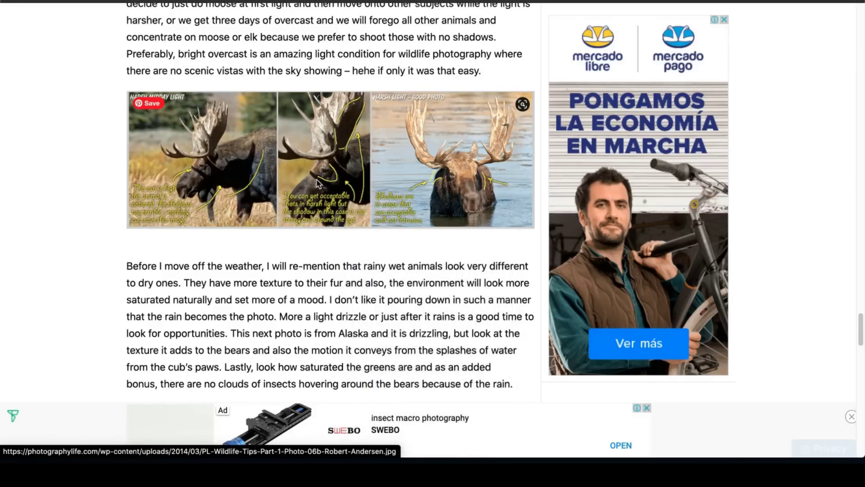
pyautogui.rightClick(334, 158)
pyautogui.click(392, 276)
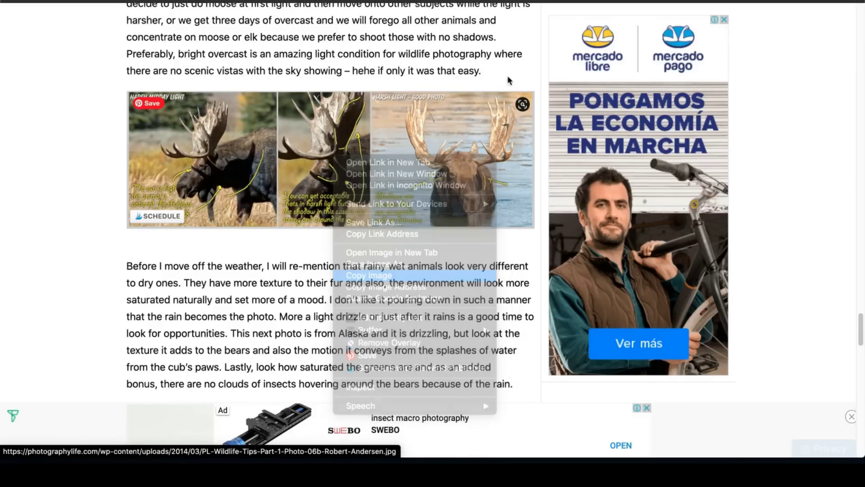
pyautogui.hotkey('ctrl', 'Tab')
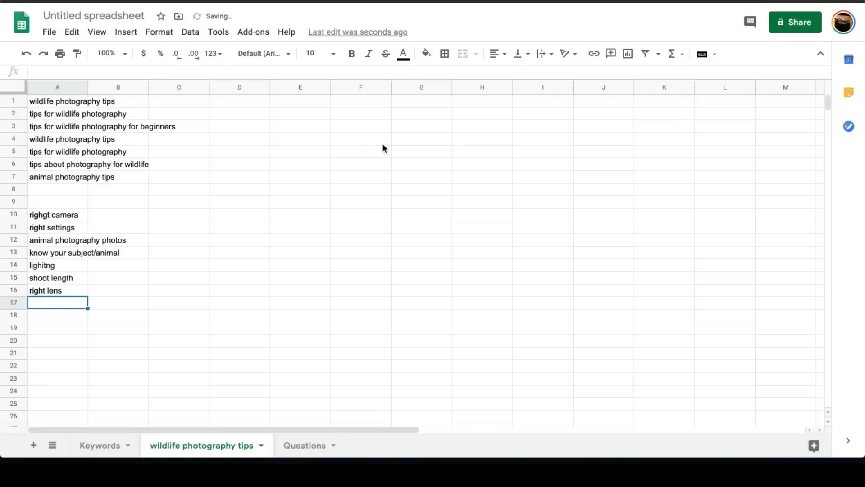
pyautogui.click(349, 116)
pyautogui.hotkey('ctrl', 'v')
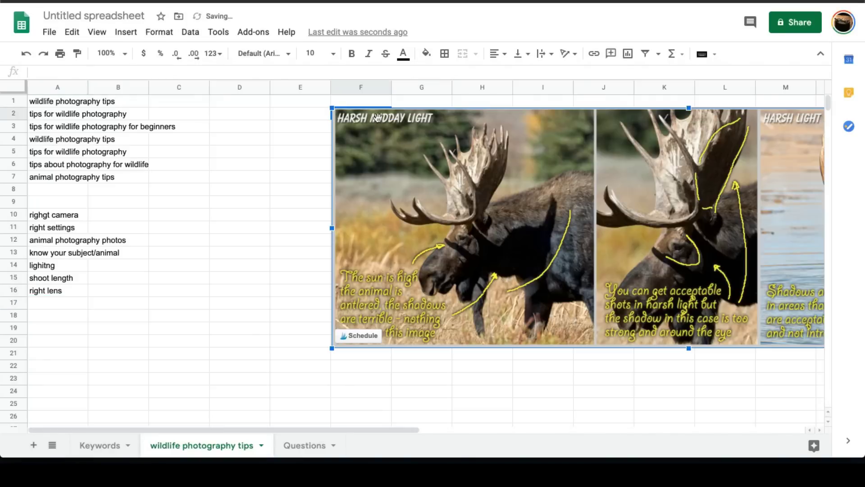
pyautogui.click(290, 194)
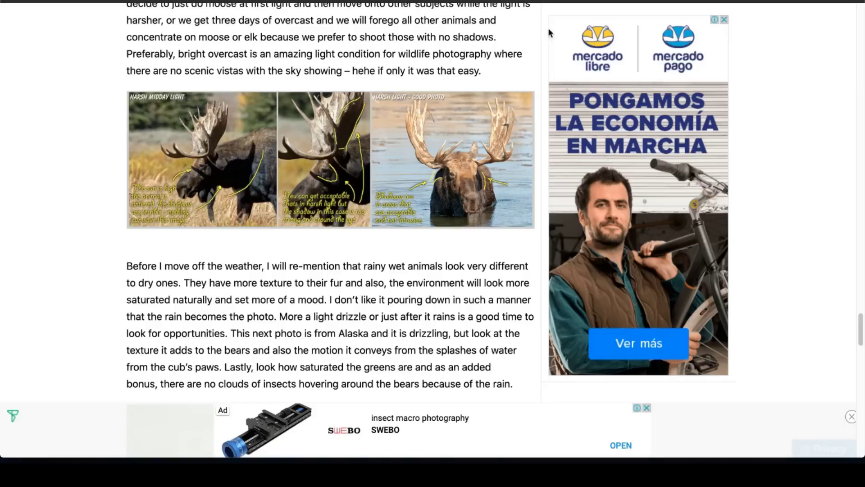
# Review the wet and cold weather tips list at the end of the Photography Life article and return to the tips sheet
pyautogui.scroll(-15, 446, 180)
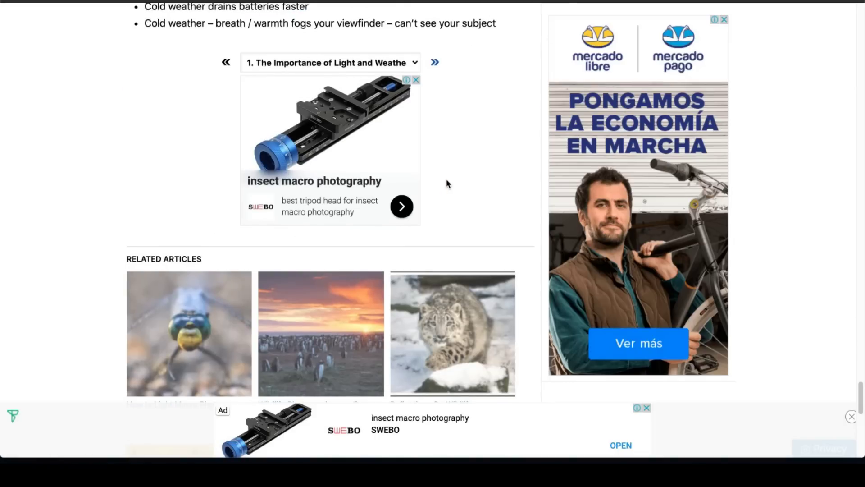
pyautogui.scroll(5, 446, 183)
pyautogui.moveTo(146, 91); pyautogui.dragTo(363, 176)
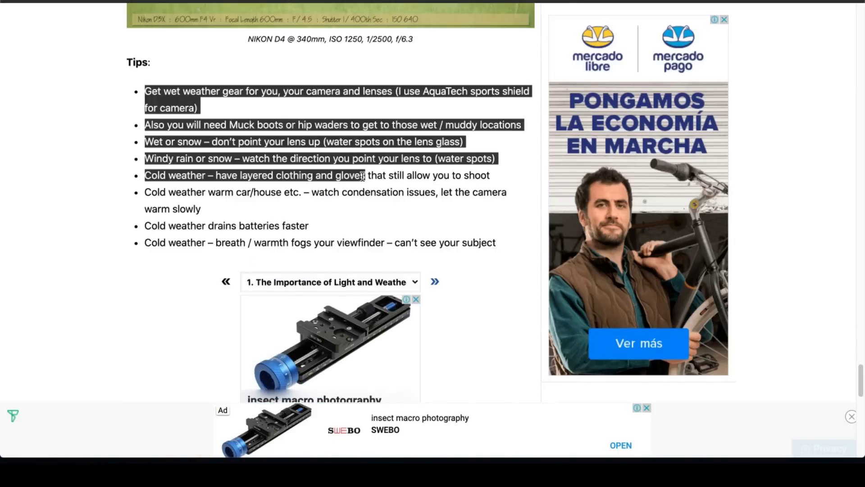
pyautogui.click(427, 208)
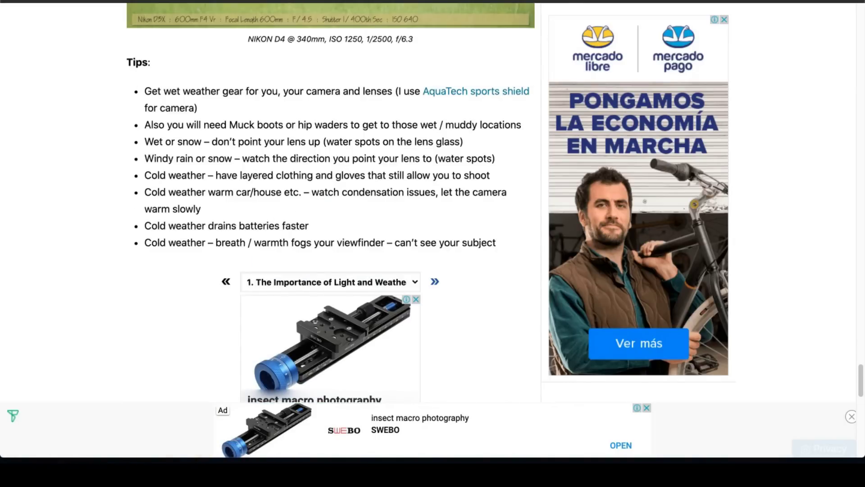
pyautogui.hotkey('ctrl', 'Tab')
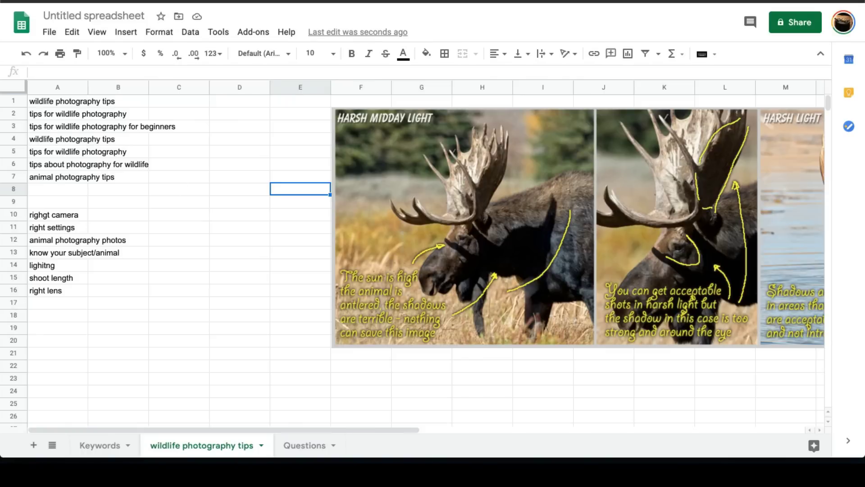
# Search Google for "tips for wildlife photographers"
pyautogui.hotkey('ctrl', 'shift', 'Tab')
pyautogui.scroll(3, 47, 236)
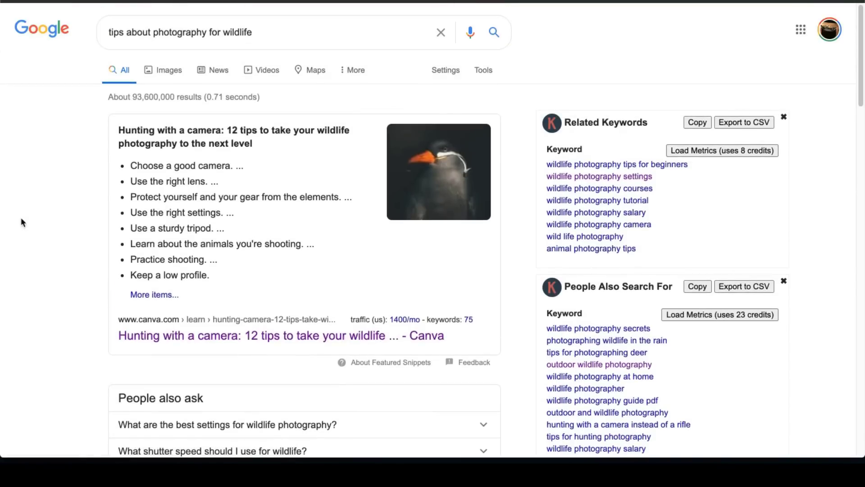
pyautogui.click(265, 33)
pyautogui.press('Return')
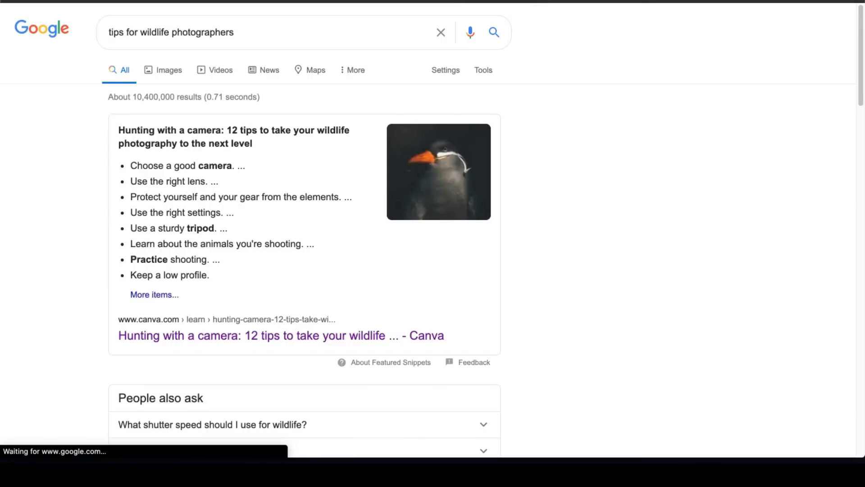
# Copy the keyword "wildlife photography tips" from cell A1 of the tips sheet and search Google for it
pyautogui.hotkey('ctrl', 'Tab')
pyautogui.click(60, 101)
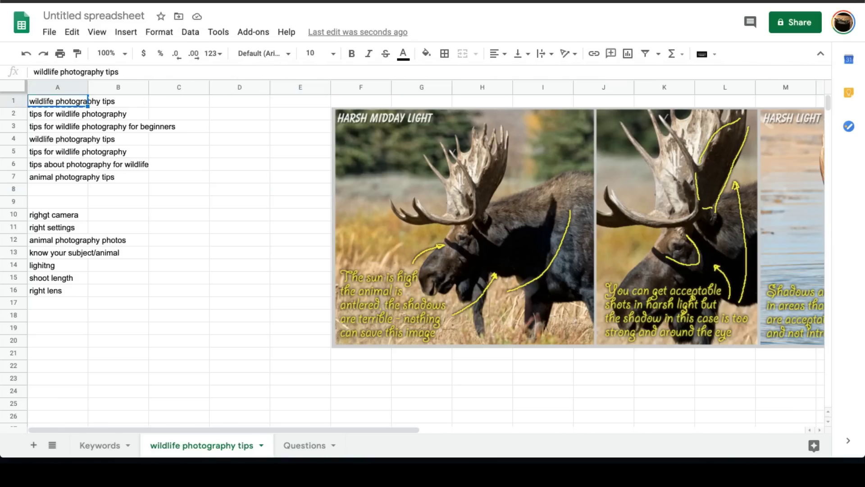
pyautogui.hotkey('ctrl', 'c')
pyautogui.hotkey('ctrl', 'shift', 'Tab')
pyautogui.click(280, 35)
pyautogui.hotkey('ctrl', 'a')
pyautogui.hotkey('ctrl', 'v')
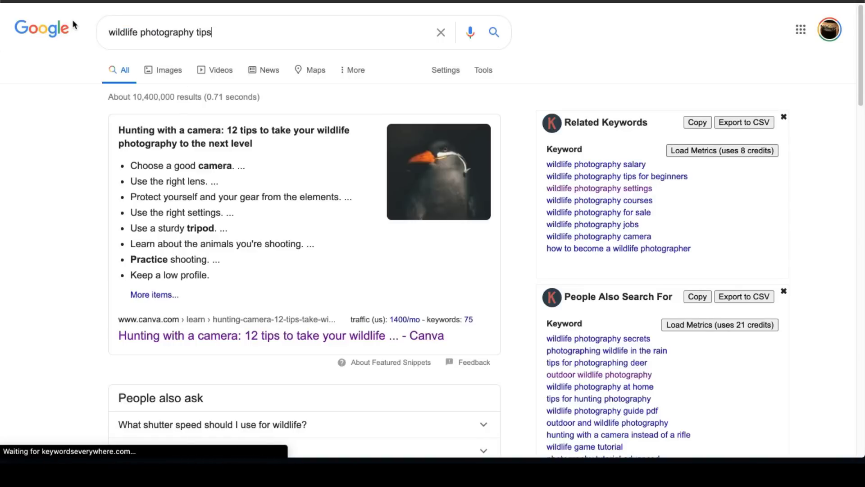
pyautogui.press('Return')
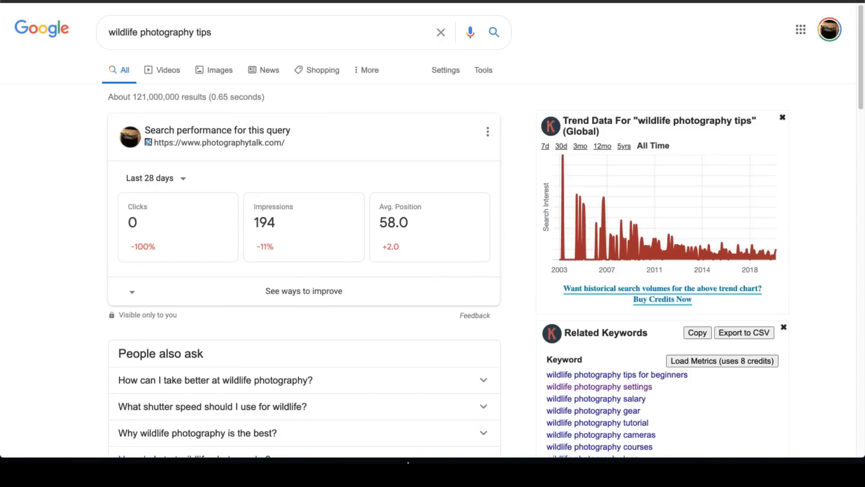
# Review the People also ask questions and top-ranking articles, and select the keywords and subtopics in A1:B16 of the tips sheet
pyautogui.scroll(-1, 50, 166)
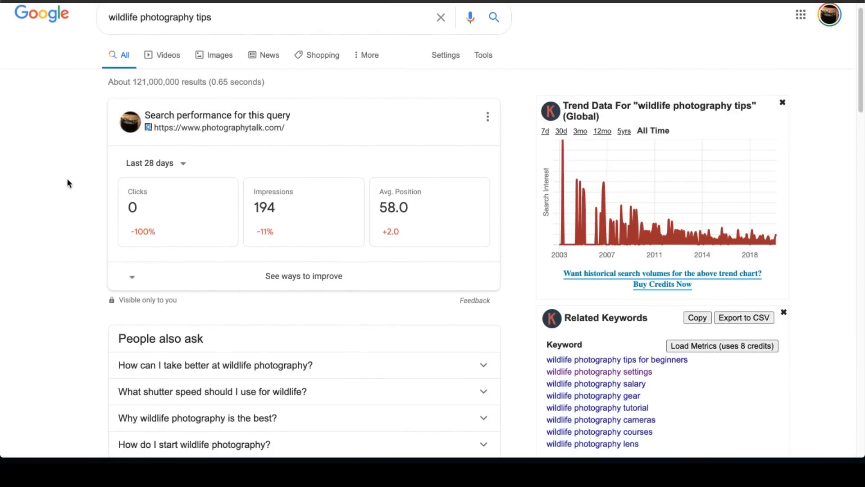
pyautogui.scroll(-3, 68, 180)
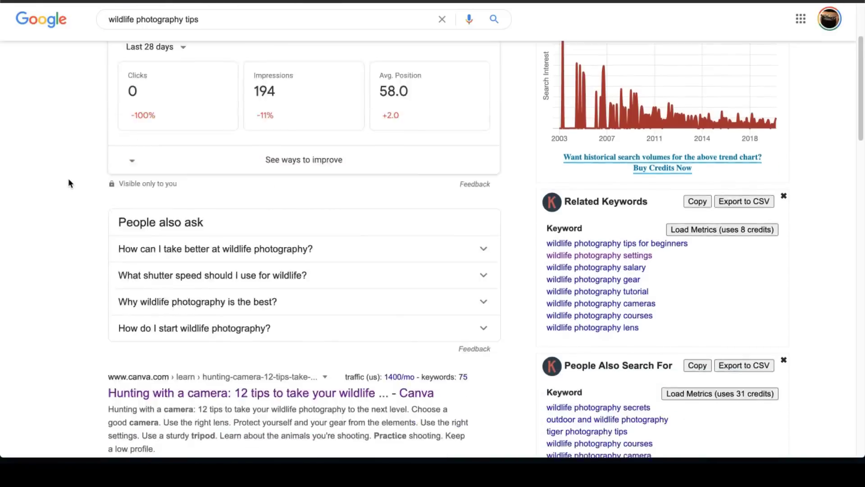
pyautogui.scroll(-2, 69, 182)
pyautogui.scroll(-1, 70, 182)
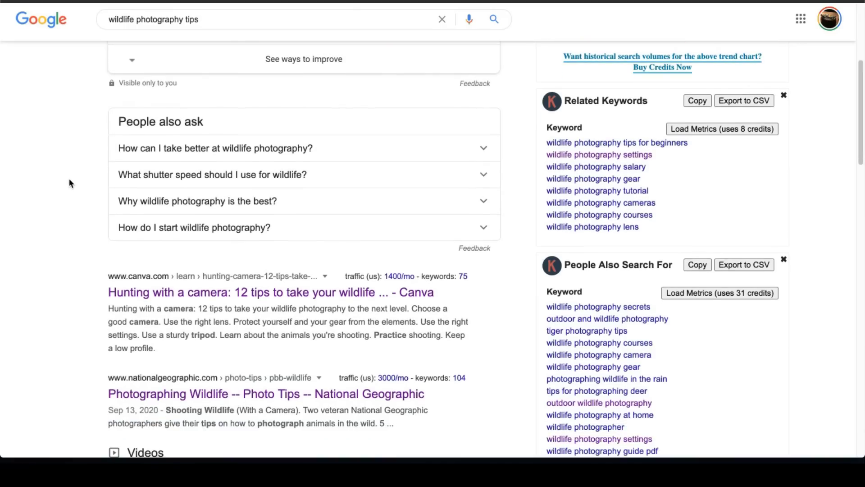
pyautogui.scroll(-3, 70, 182)
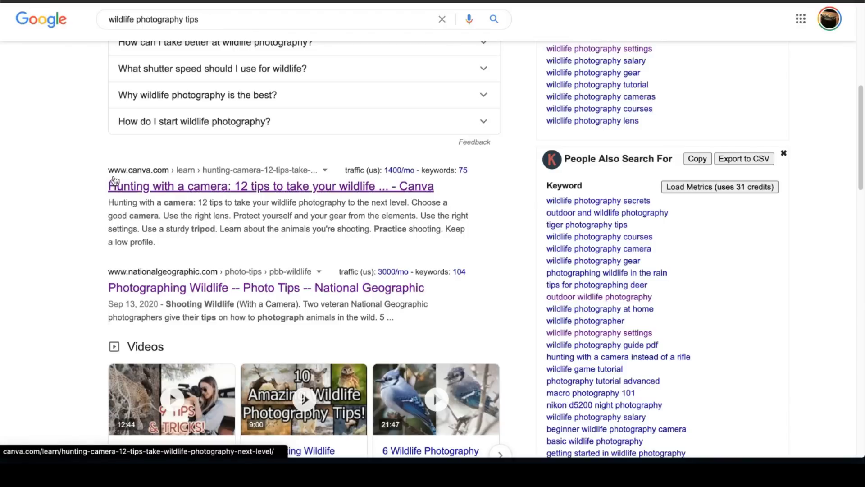
pyautogui.scroll(-1, 114, 183)
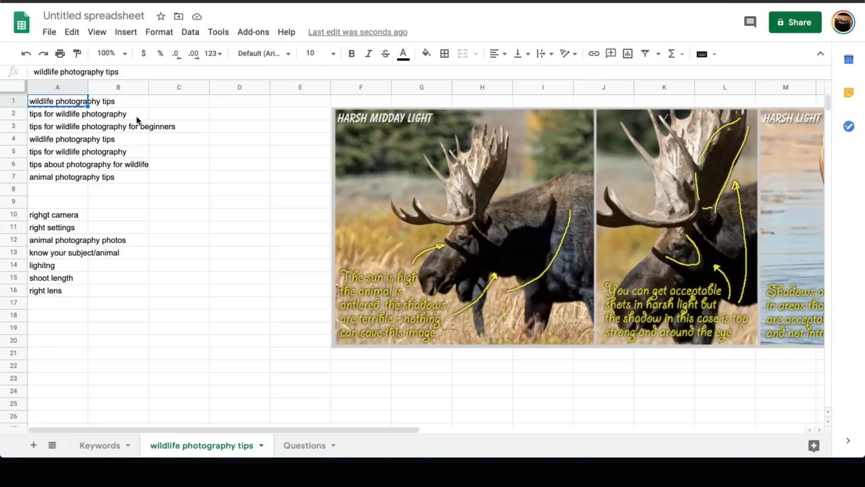
pyautogui.moveTo(88, 141); pyautogui.dragTo(101, 297)
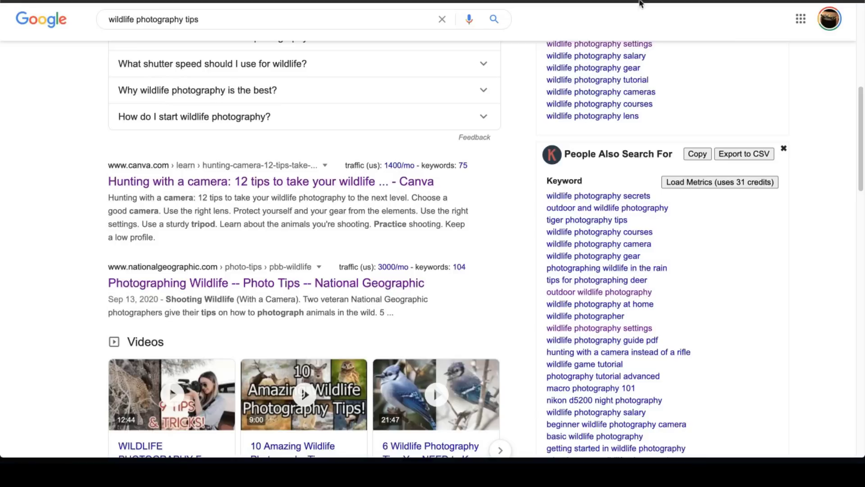
# Examine the Google results for "wildlife photography tips", comparing the video results and ranking articles with the People also ask questions
pyautogui.scroll(-3, 82, 187)
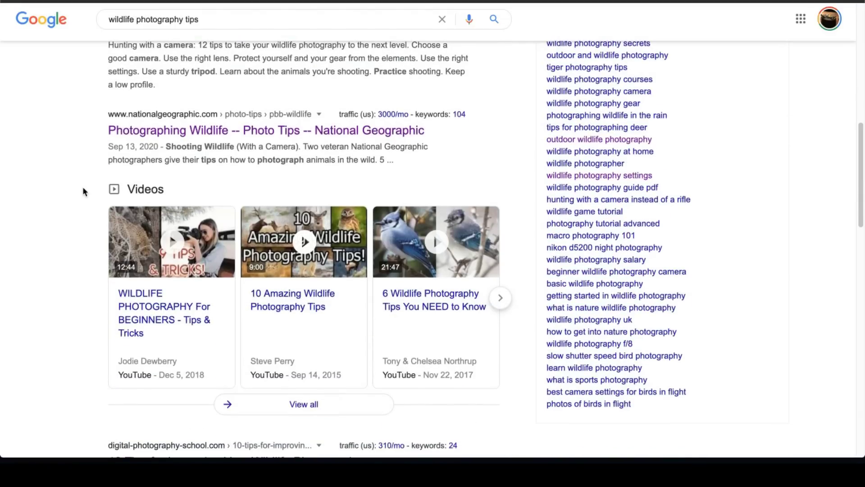
pyautogui.scroll(-2, 68, 174)
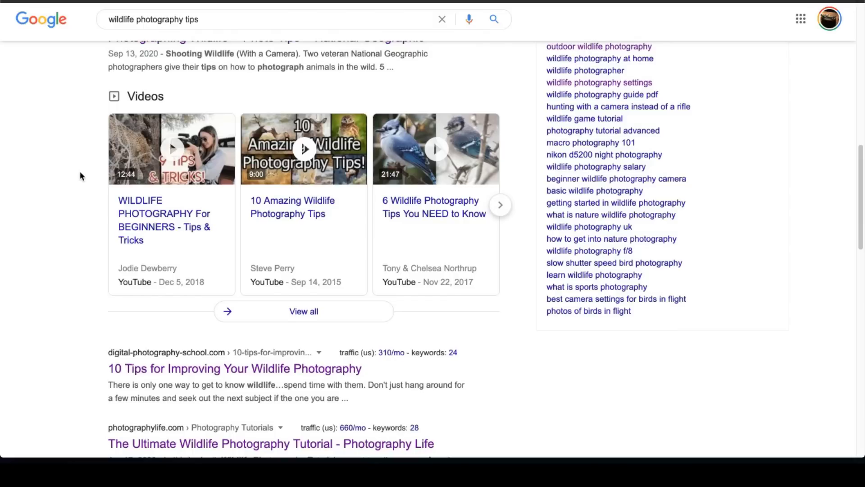
pyautogui.scroll(-4, 81, 176)
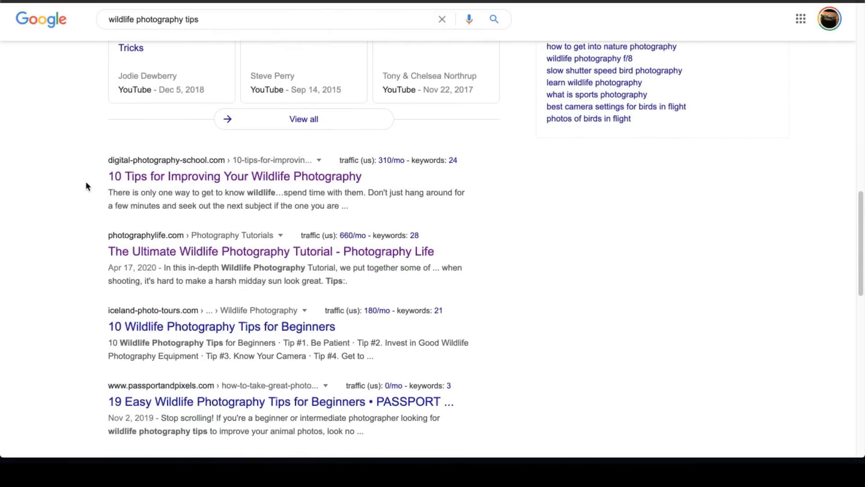
pyautogui.scroll(3, 87, 186)
pyautogui.scroll(-1, 87, 183)
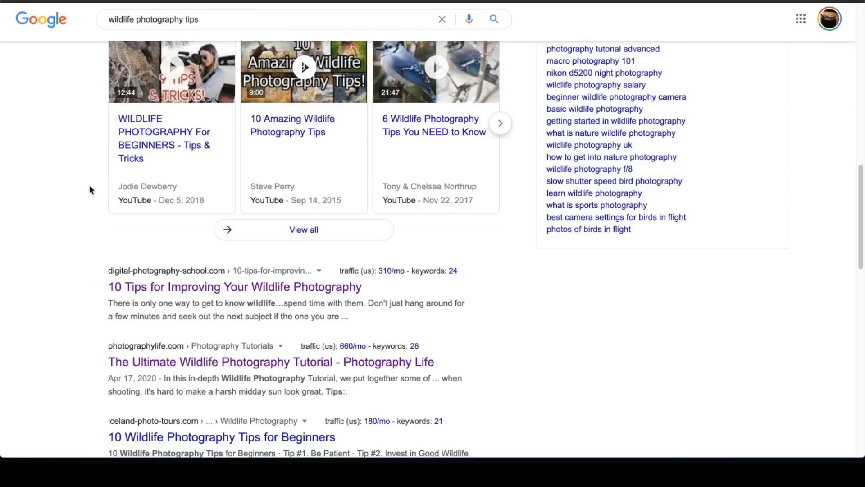
pyautogui.scroll(-1, 85, 223)
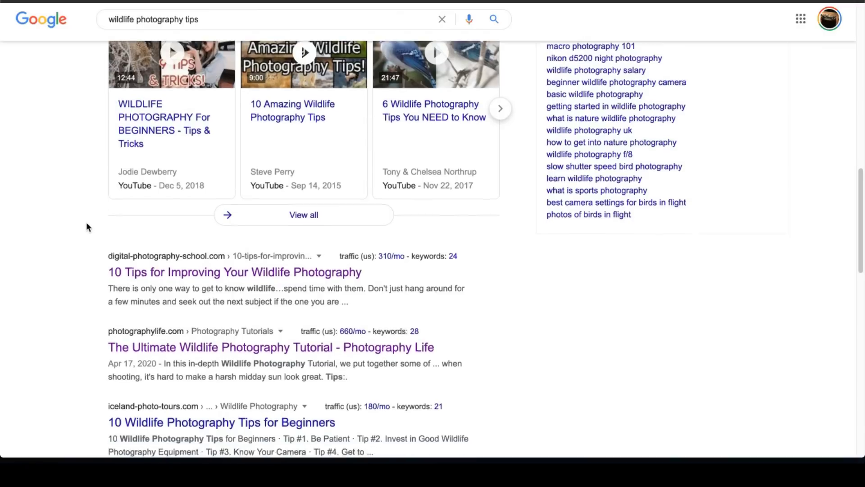
pyautogui.scroll(16, 122, 243)
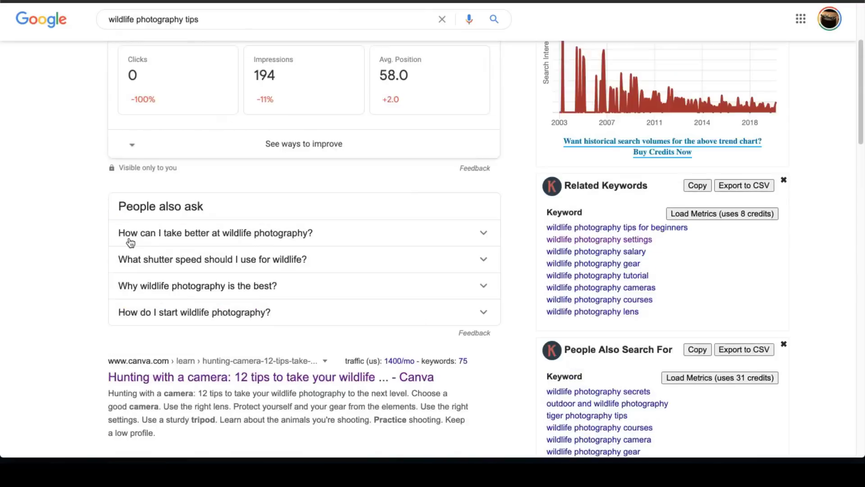
pyautogui.scroll(-9, 120, 222)
pyautogui.scroll(-5, 80, 228)
pyautogui.scroll(5, 80, 228)
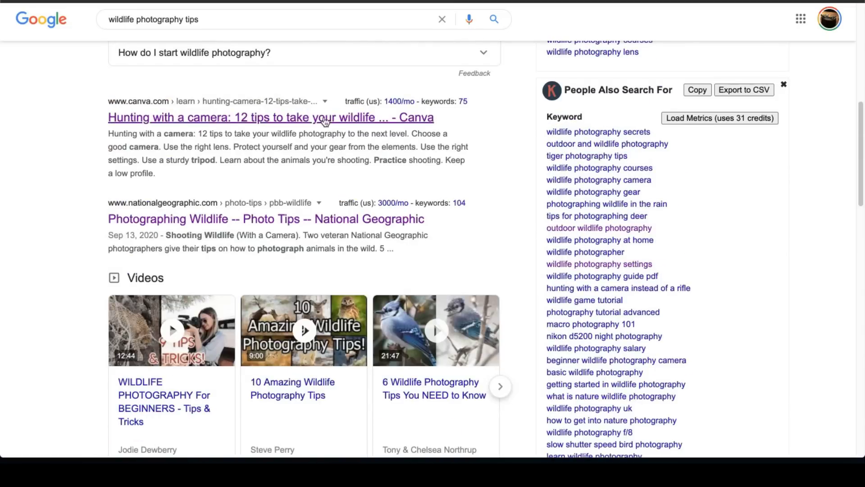
pyautogui.scroll(-1, 183, 191)
pyautogui.scroll(-5, 181, 194)
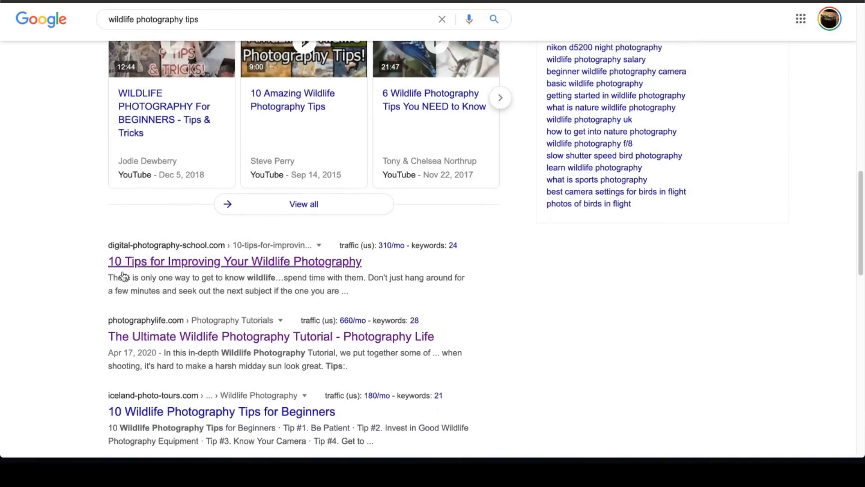
pyautogui.scroll(-5, 83, 271)
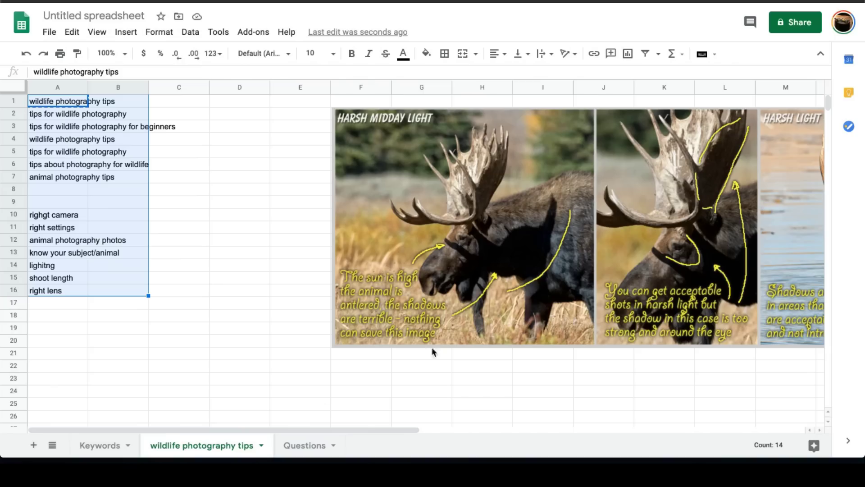
# Enter the label "title" in cell A21 of the wildlife photography tips sheet, below the subtopics
pyautogui.click(115, 343)
pyautogui.click(75, 351)
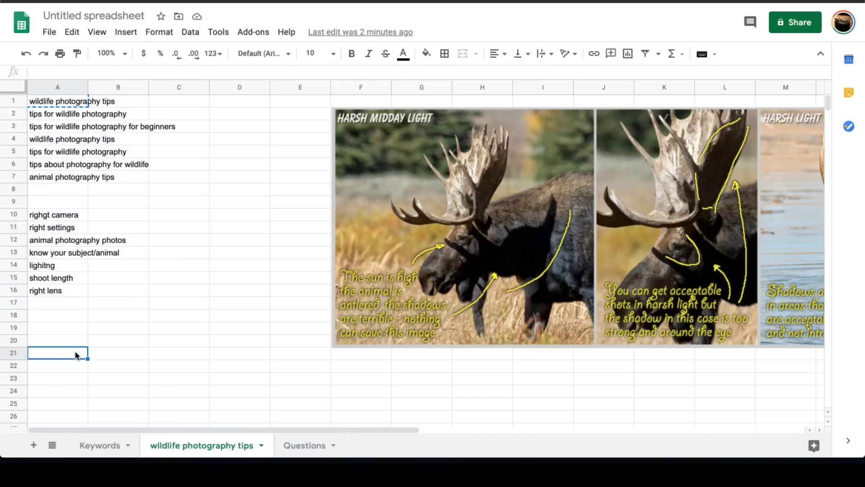
pyautogui.write('title')
pyautogui.press('Return')
# Draft the article title "top 20 tips your ultimate wildlife photogtaphy tips" in cell A22
pyautogui.write('top ')
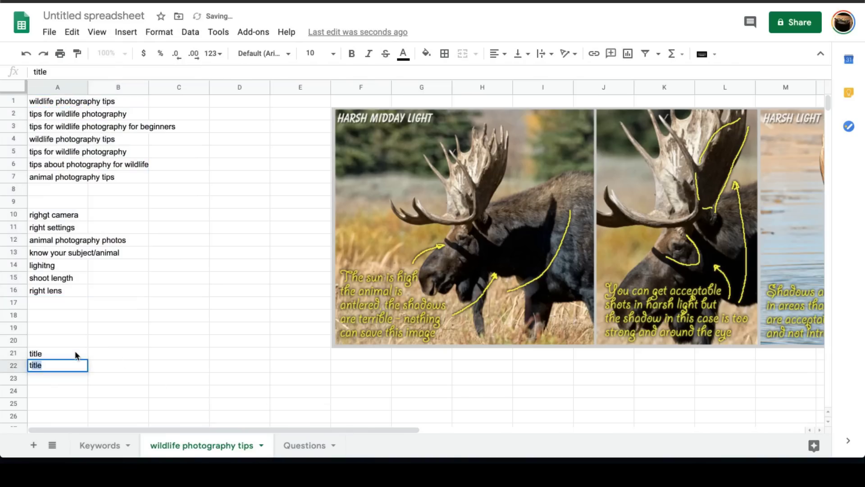
pyautogui.write('1')
pyautogui.press('BackSpace')
pyautogui.write('20 tips ')
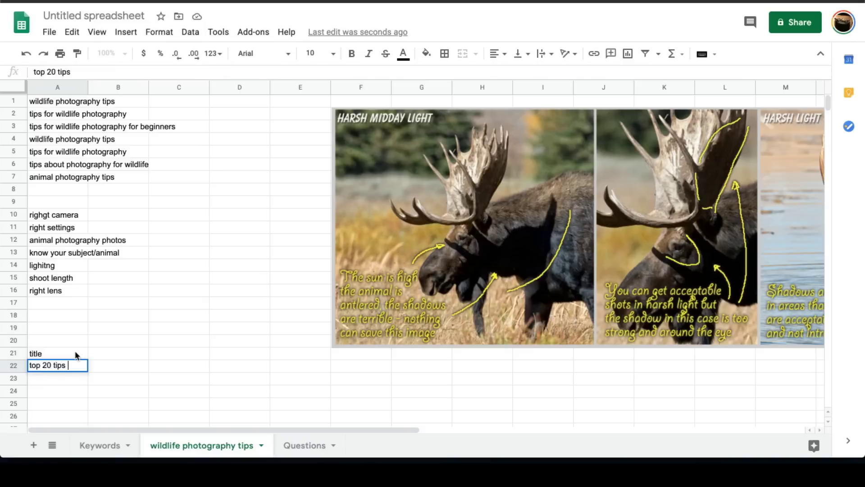
pyautogui.write('your ultimate wh')
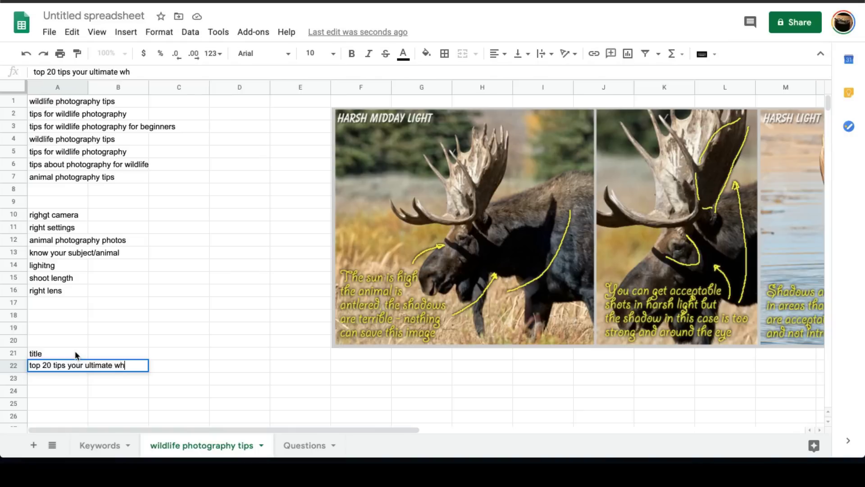
pyautogui.press('BackSpace')
pyautogui.write('o')
pyautogui.press('BackSpace')
pyautogui.write('oi')
pyautogui.press('BackSpace')
pyautogui.press('BackSpace')
pyautogui.write('ildlife pho')
pyautogui.press('BackSpace')
pyautogui.write('oto')
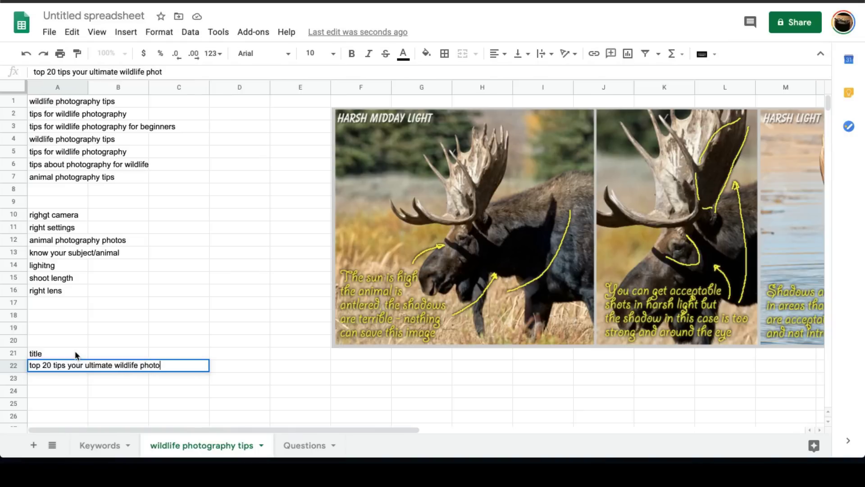
pyautogui.write('gtaphy top')
pyautogui.press('BackSpace')
pyautogui.write('ips')
pyautogui.press('Return')
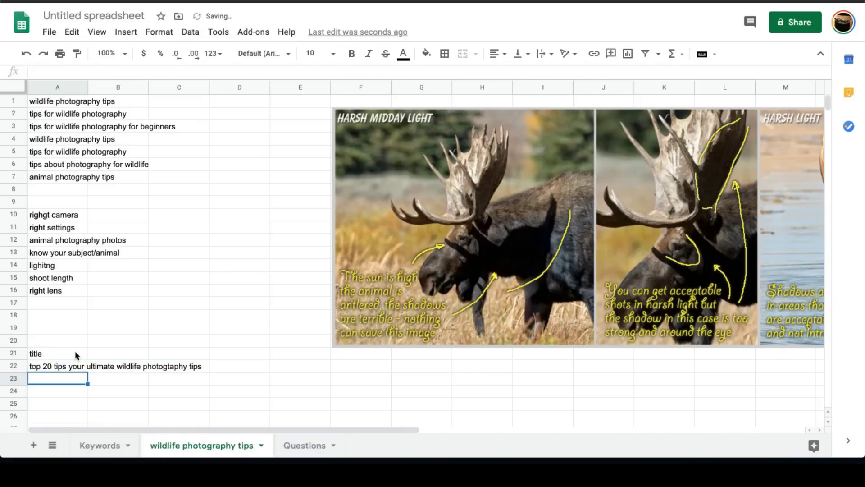
# Reword the draft title in A22 to begin with "top 20 ways you can shoot your ultimate"
pyautogui.doubleClick(70, 365)
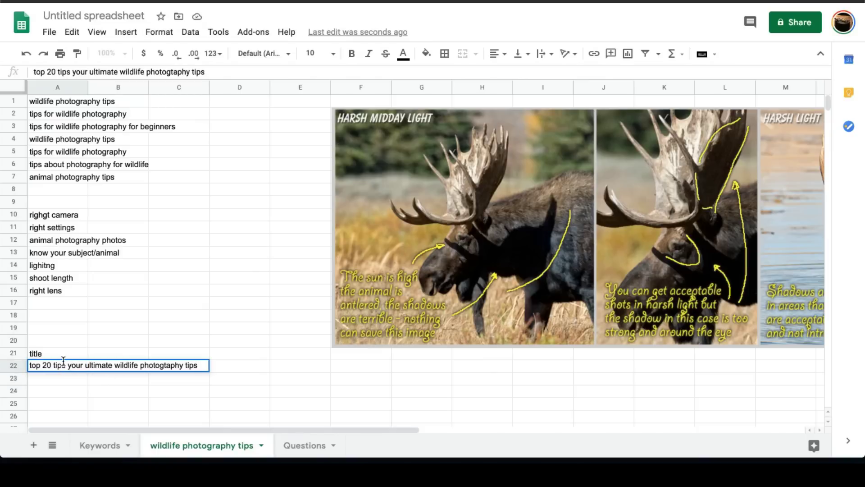
pyautogui.click(198, 365)
pyautogui.moveTo(66, 366); pyautogui.dragTo(53, 366)
pyautogui.write('ways you c')
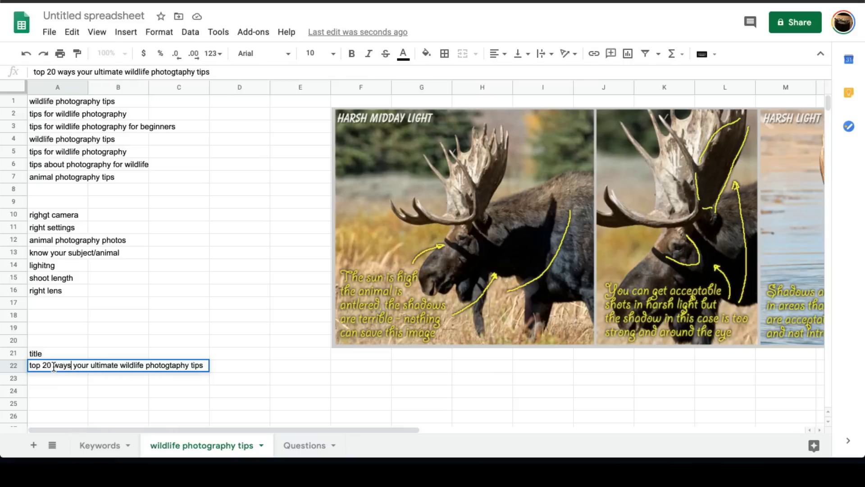
pyautogui.write('an shoot')
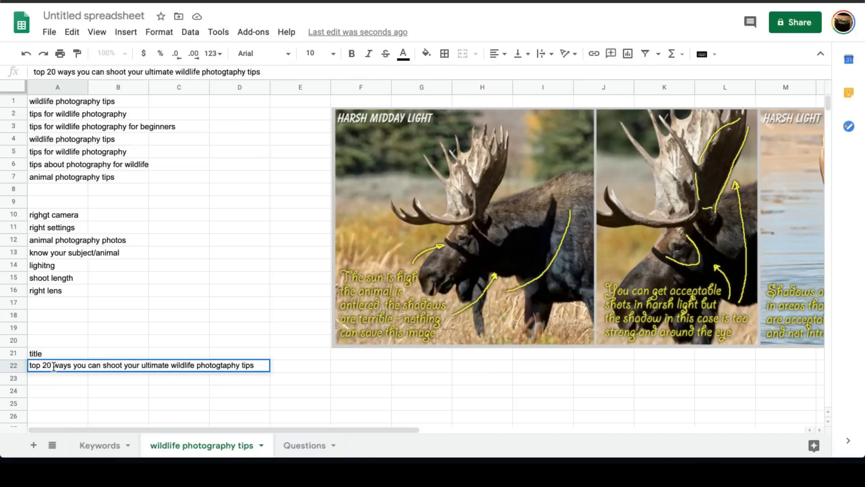
# Replace the whole title in A22 with "Wildlife photography tips: Here's 20 you need to know"
pyautogui.tripleClick(193, 366)
pyautogui.press('BackSpace')
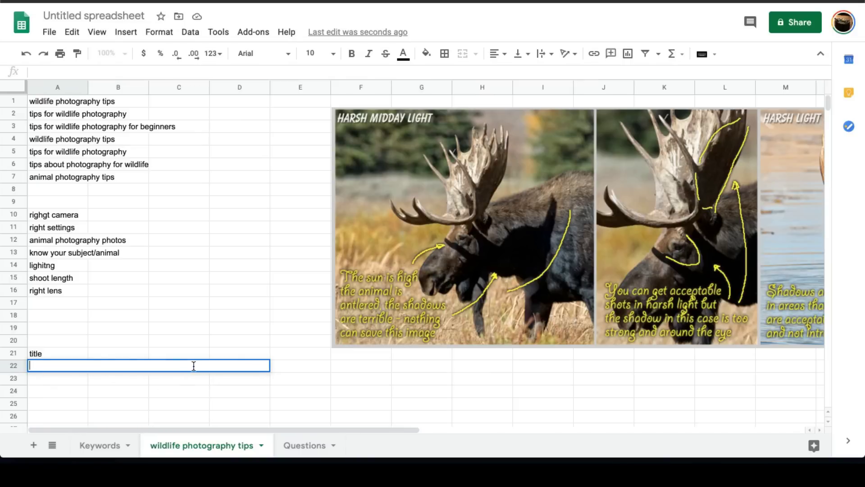
pyautogui.write('Wildlife pho')
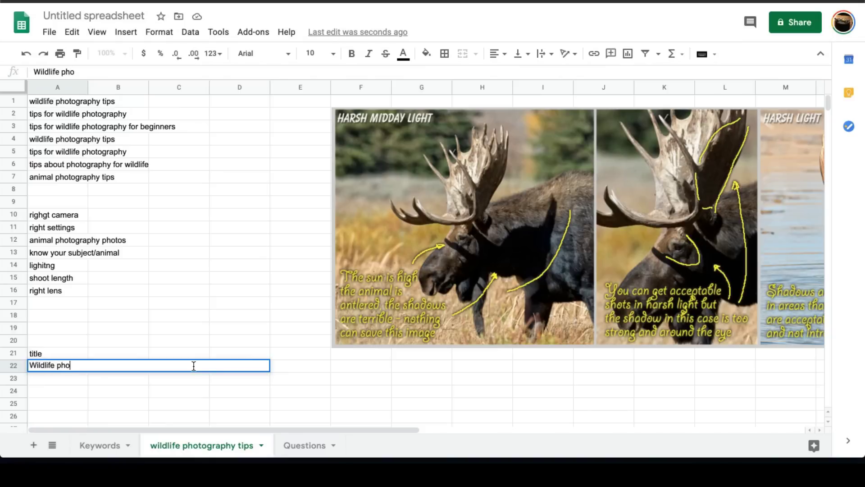
pyautogui.write('tography tips')
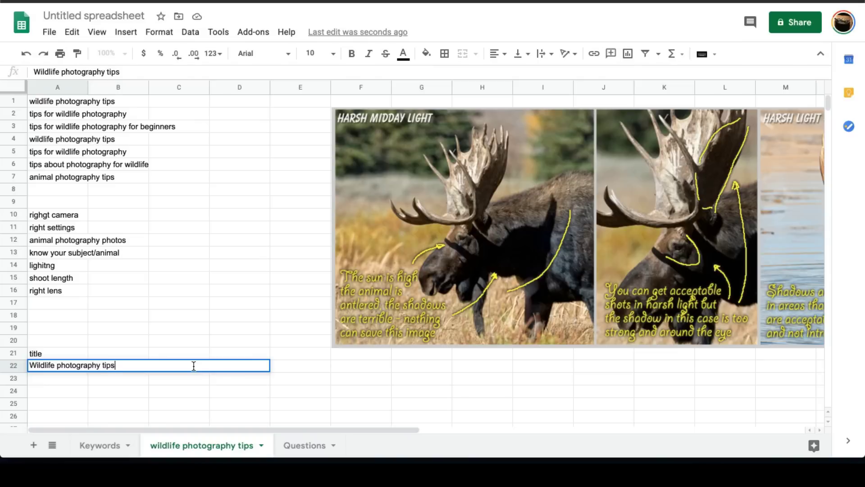
pyautogui.write(": Here's 20")
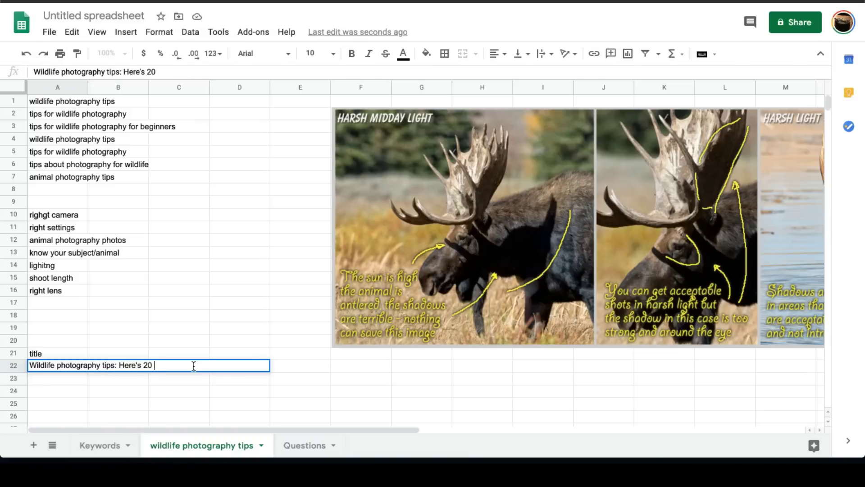
pyautogui.write(' you need to know')
pyautogui.press('Return')
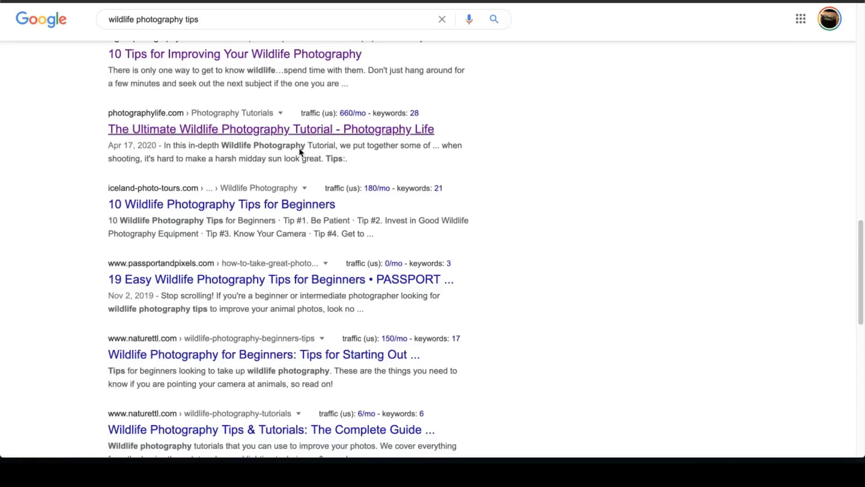
# Check the competing article titles in the Google results and extend the title in A22 with "when you start out"
pyautogui.scroll(-3, 295, 194)
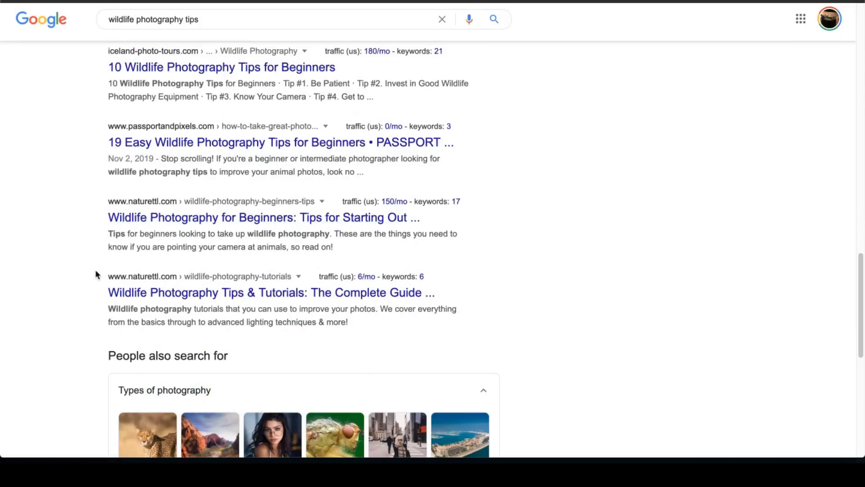
pyautogui.scroll(-1, 99, 272)
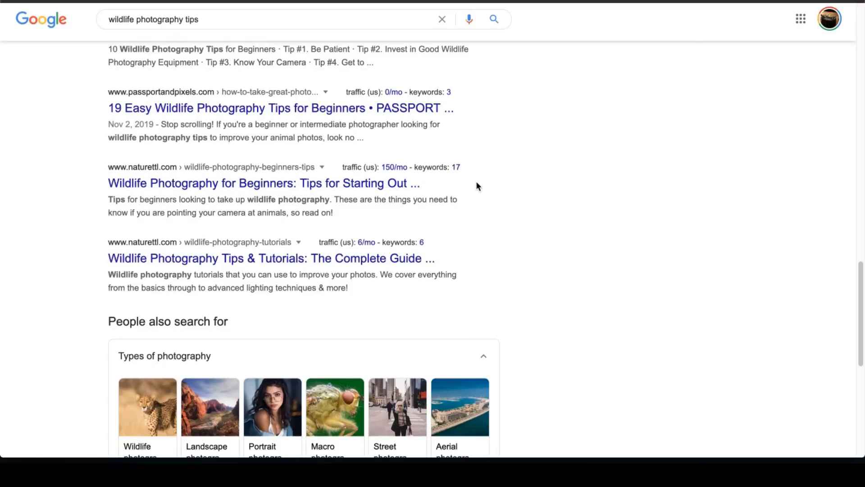
pyautogui.scroll(7, 293, 139)
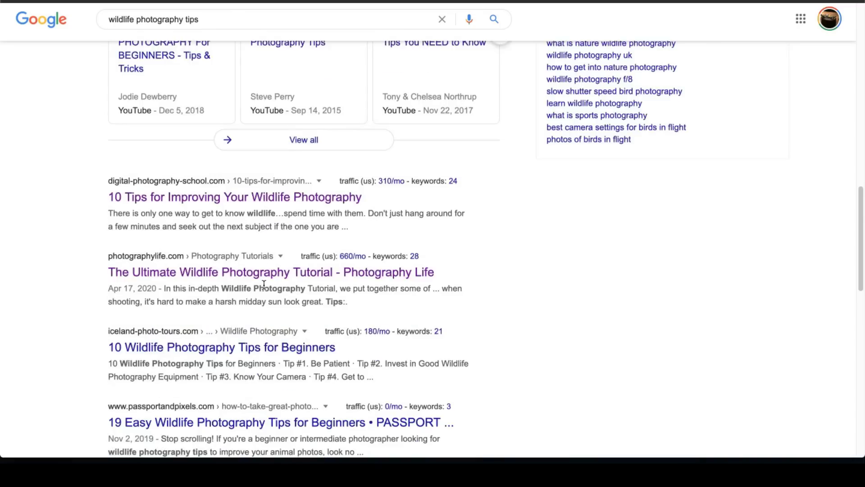
pyautogui.scroll(7, 279, 285)
pyautogui.scroll(4, 280, 177)
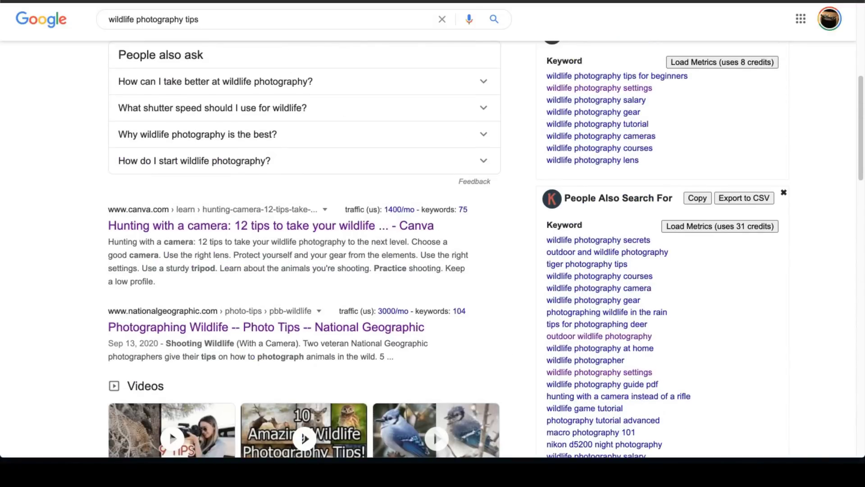
pyautogui.hotkey('ctrl', 'Tab')
pyautogui.click(60, 369)
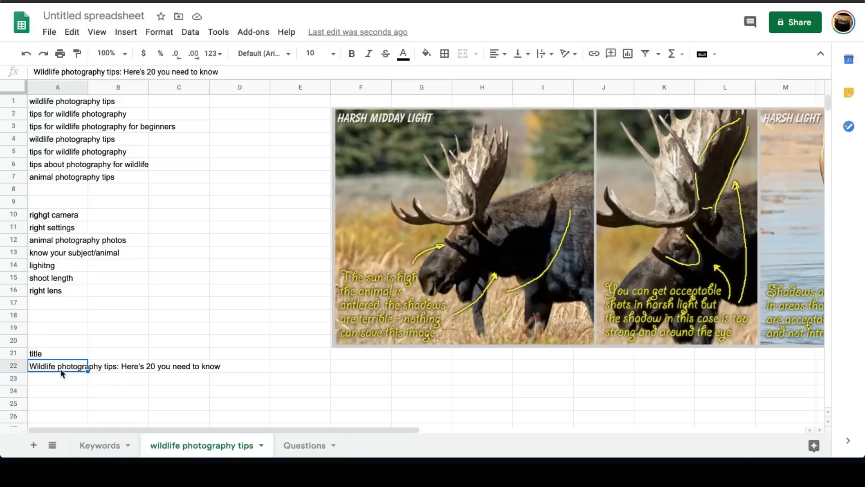
pyautogui.doubleClick(204, 370)
pyautogui.write('wh')
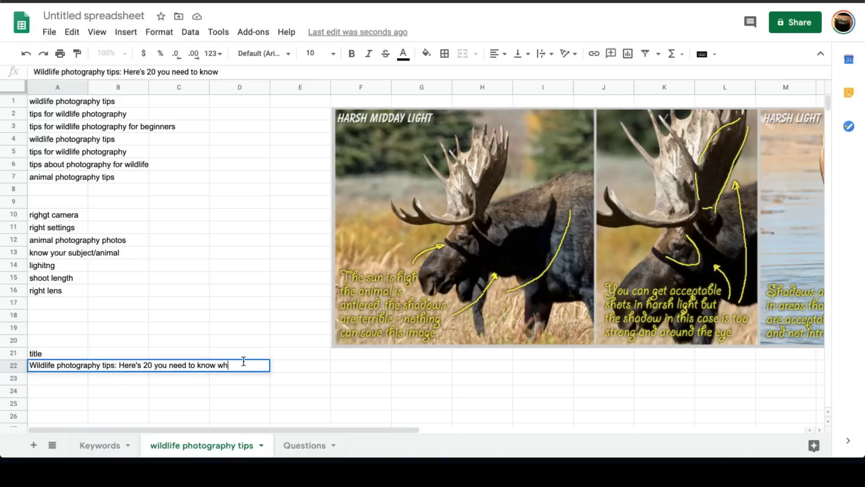
pyautogui.press('BackSpace')
pyautogui.write('hen you start out')
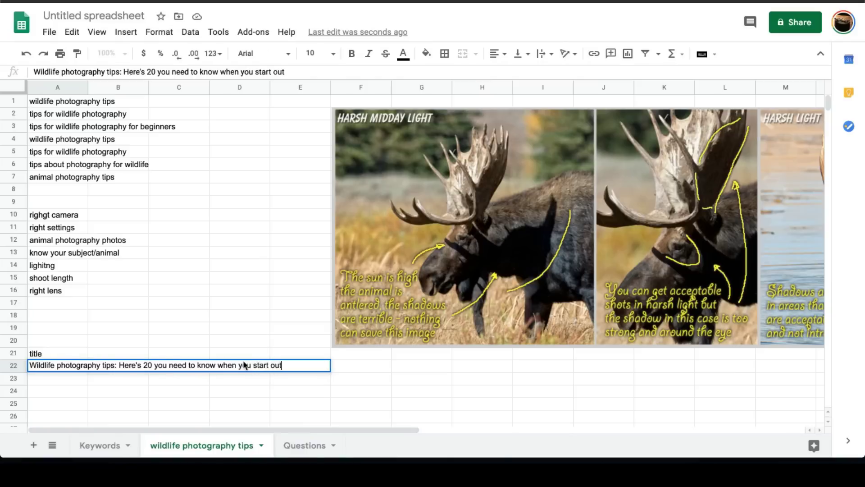
pyautogui.press('Return')
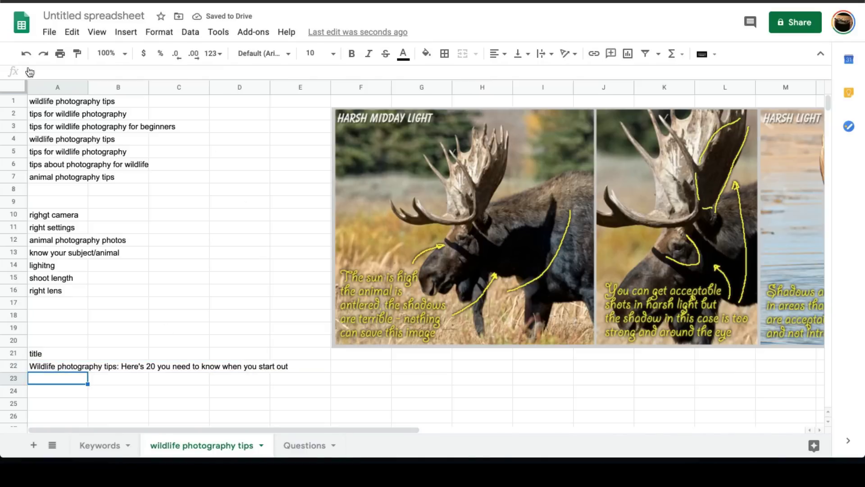
# Copy the subtopics in A10:A16 and paste them below the title, starting at cell A24
pyautogui.click(54, 103)
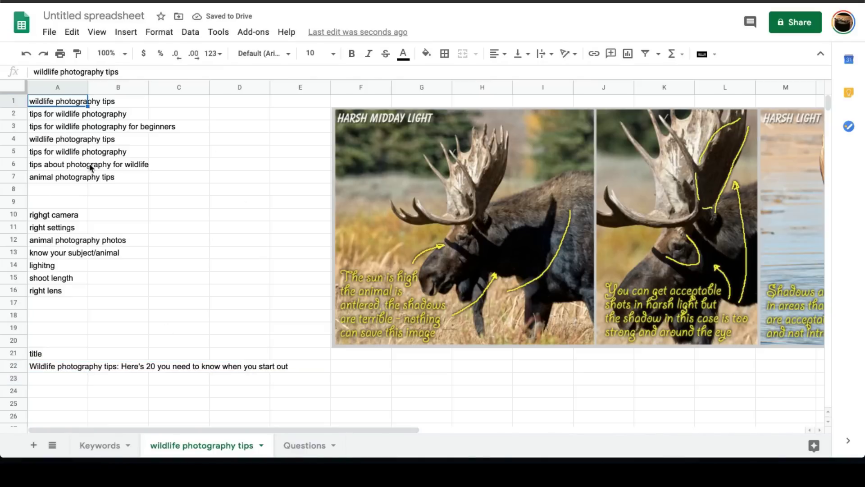
pyautogui.click(58, 381)
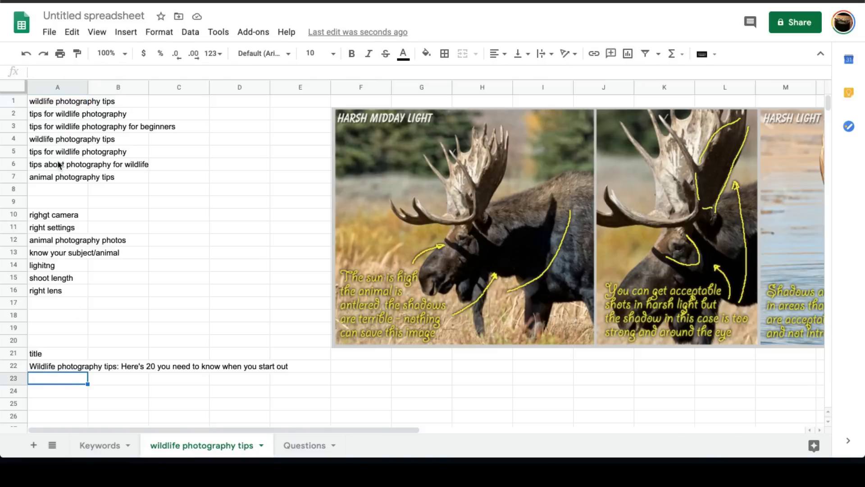
pyautogui.moveTo(60, 215); pyautogui.dragTo(60, 291)
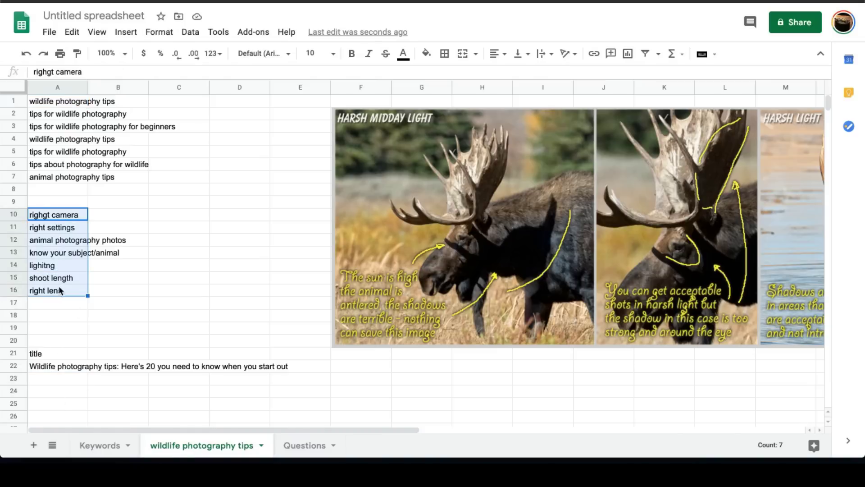
pyautogui.hotkey('ctrl', 'c')
pyautogui.click(54, 391)
pyautogui.hotkey('ctrl', 'v')
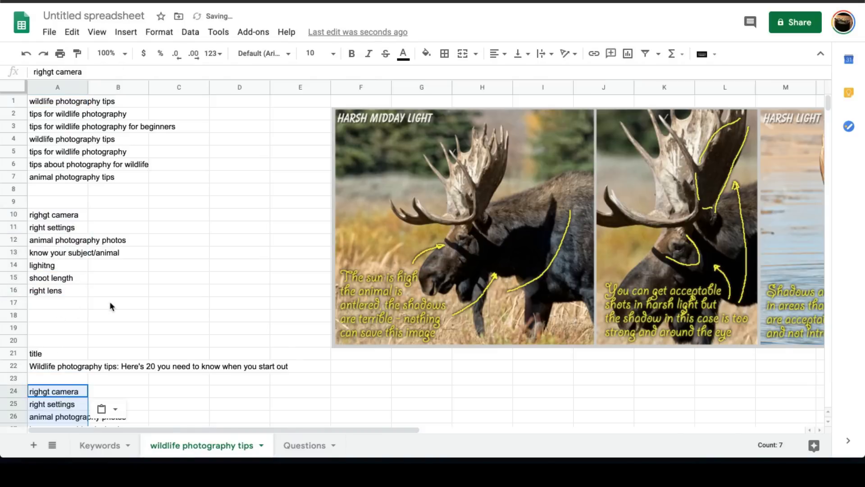
pyautogui.scroll(-1, 109, 302)
pyautogui.scroll(1, 108, 267)
# Review the keyword variations in A1:A7, the article outline, and the ranking articles and related keywords on Google for "wildlife photography tips"
pyautogui.moveTo(63, 178); pyautogui.dragTo(60, 92)
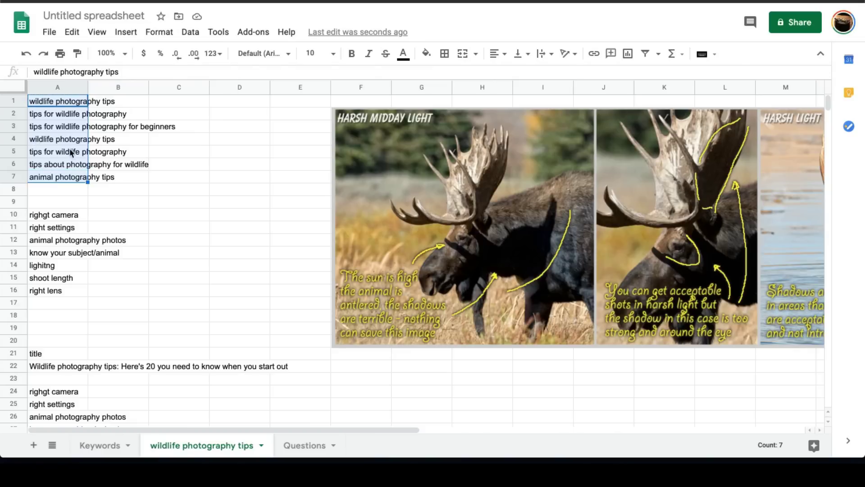
pyautogui.click(65, 140)
pyautogui.click(70, 129)
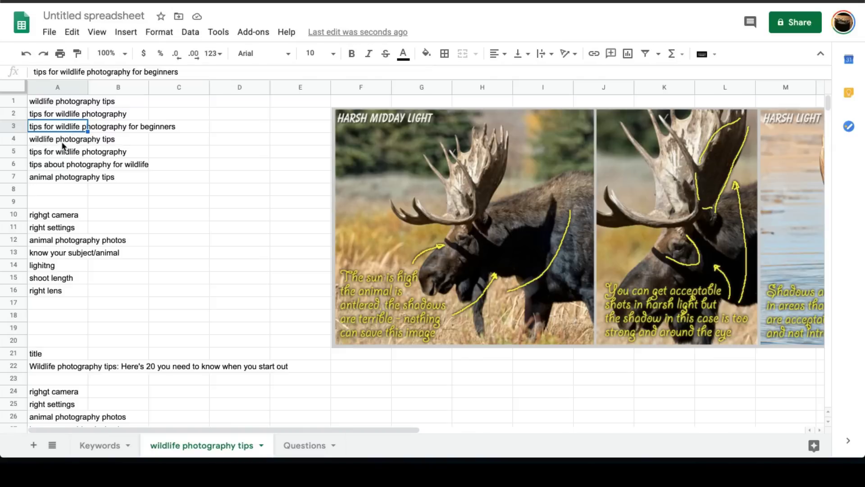
pyautogui.scroll(-5, 71, 144)
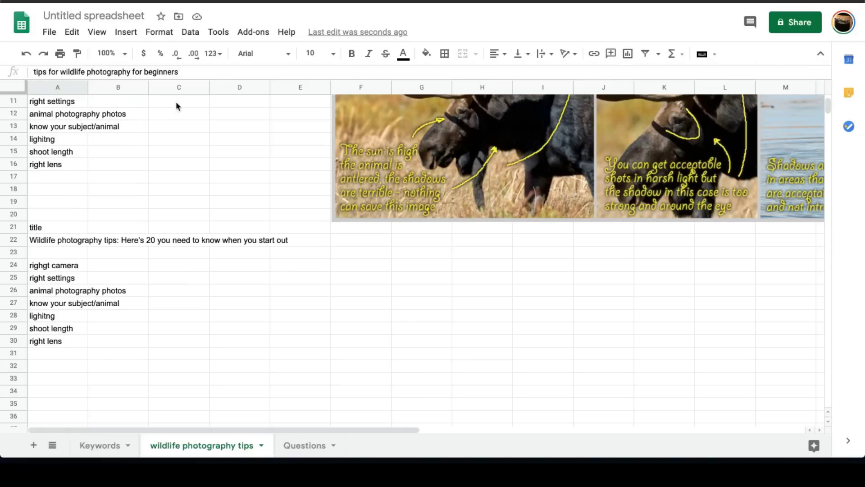
pyautogui.hotkey('ctrl', 'Tab')
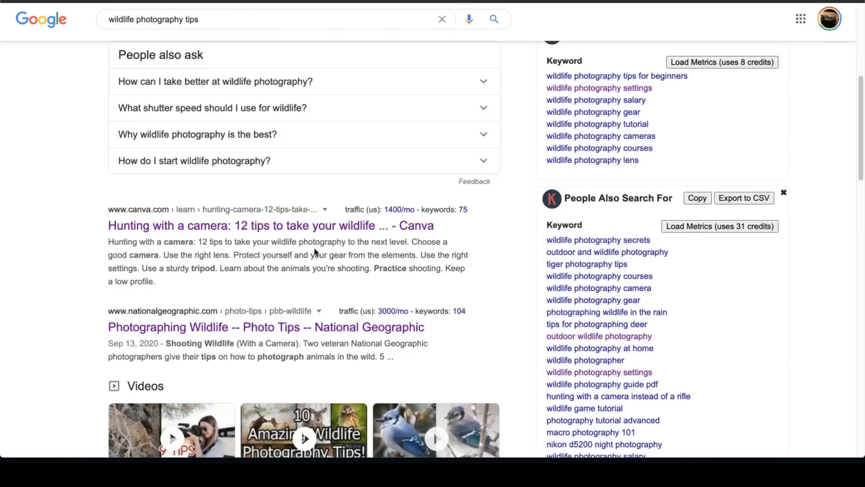
pyautogui.scroll(-1, 310, 273)
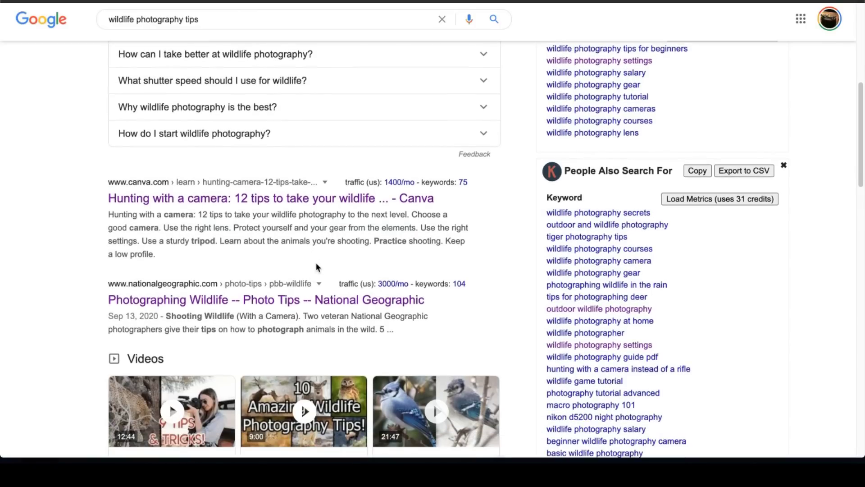
pyautogui.scroll(-3, 335, 238)
pyautogui.scroll(-1, 350, 223)
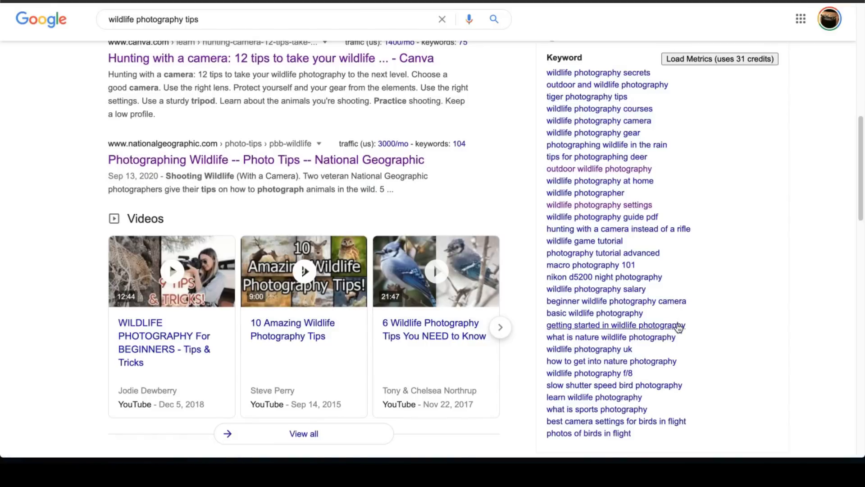
pyautogui.scroll(7, 671, 338)
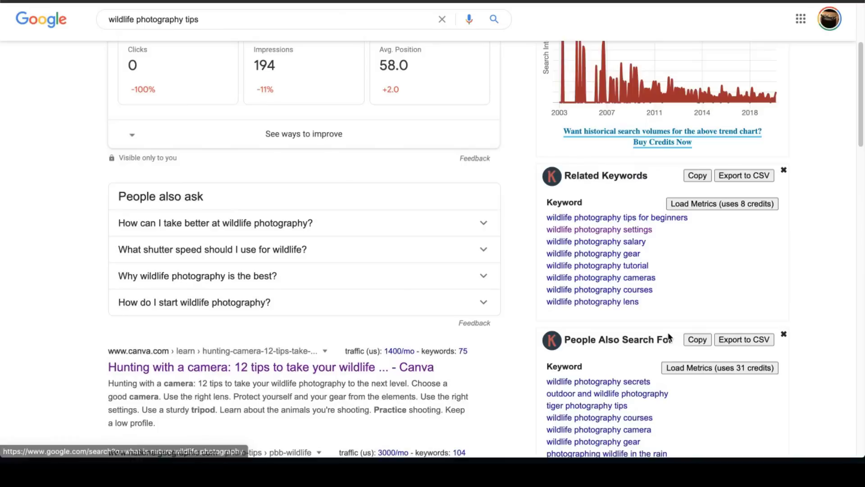
pyautogui.scroll(-4, 669, 337)
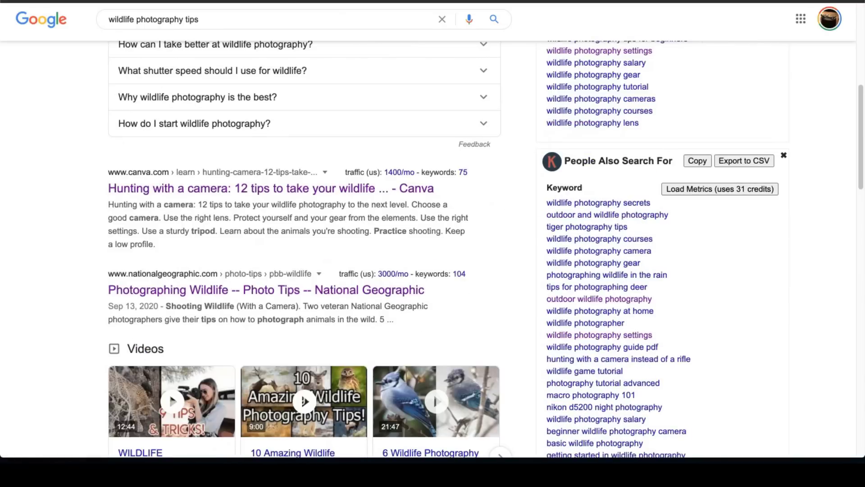
pyautogui.hotkey('ctrl', 'Tab')
pyautogui.click(103, 240)
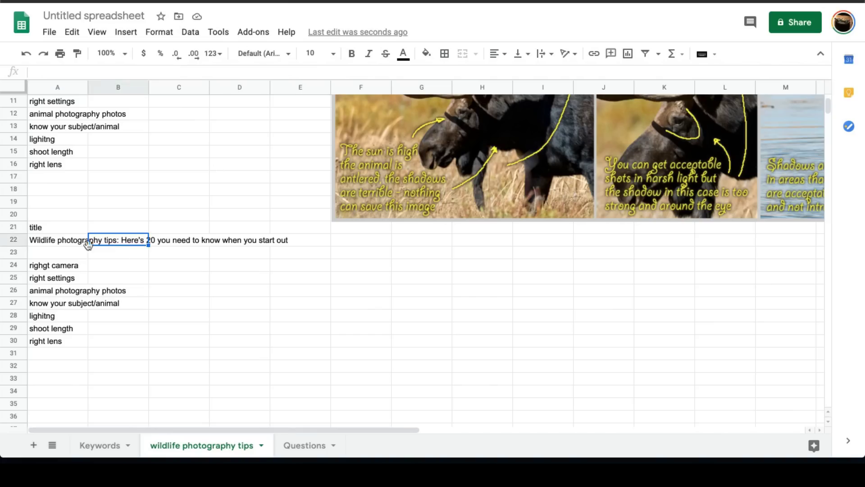
# Review the title in A22, the subtopics in A24:A30 and the keyword variations above them on the wildlife photography tips sheet
pyautogui.click(80, 244)
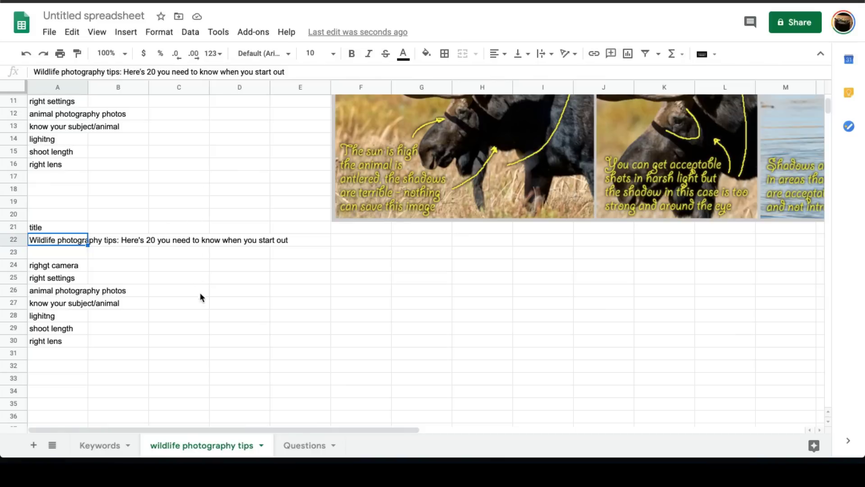
pyautogui.click(57, 353)
pyautogui.keyDown('shift'); pyautogui.click(63, 245); pyautogui.keyUp('shift')
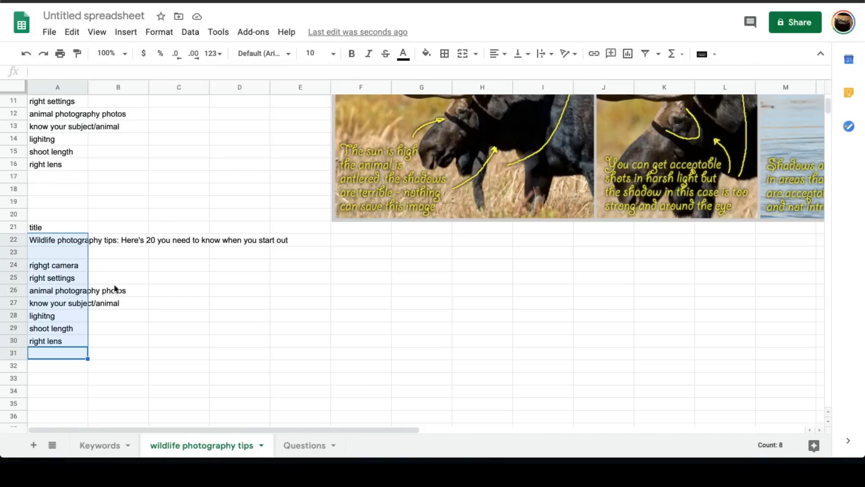
pyautogui.click(105, 354)
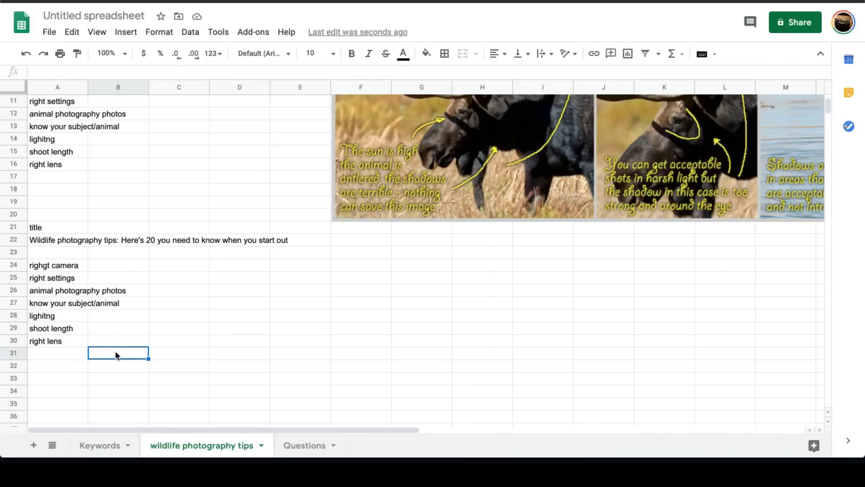
pyautogui.scroll(2, 115, 355)
pyautogui.scroll(2, 123, 354)
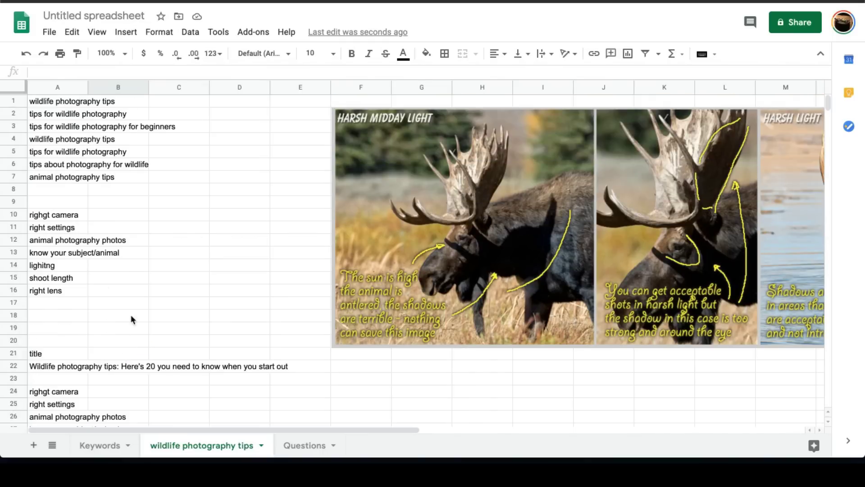
pyautogui.scroll(-2, 183, 286)
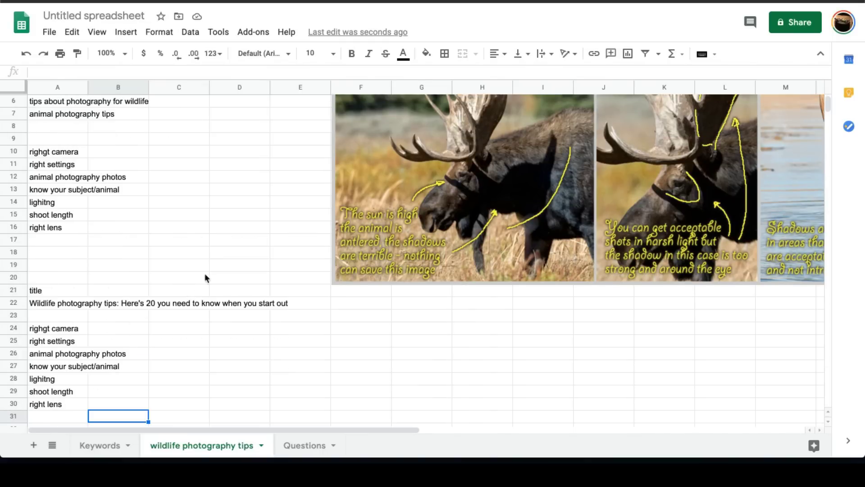
# Switch to Google, search the related keyword "tiger photography tips" and open "The Ultimate Tiger Photography Guide" from Expedition Wild
pyautogui.hotkey('ctrl', 'Tab')
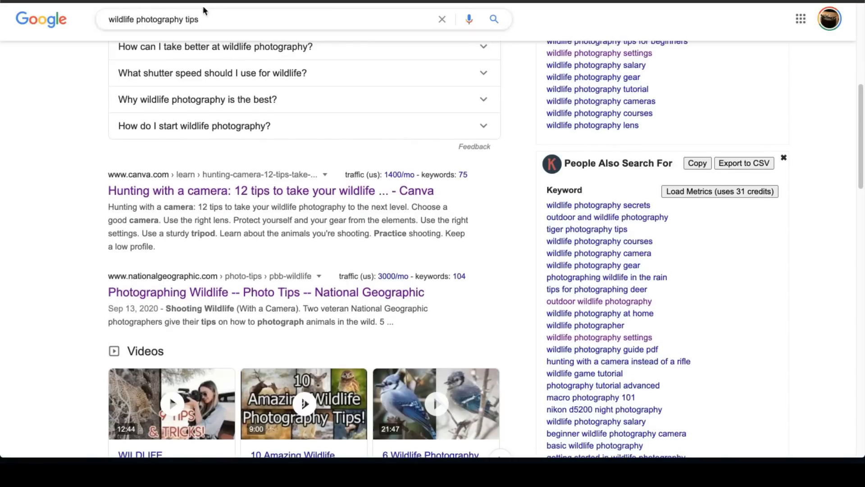
pyautogui.click(587, 230)
pyautogui.scroll(-5, 70, 230)
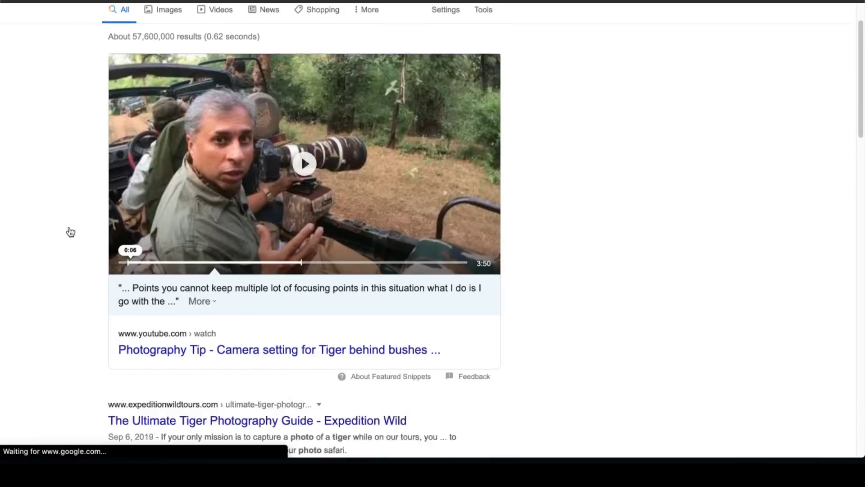
pyautogui.scroll(-1, 116, 222)
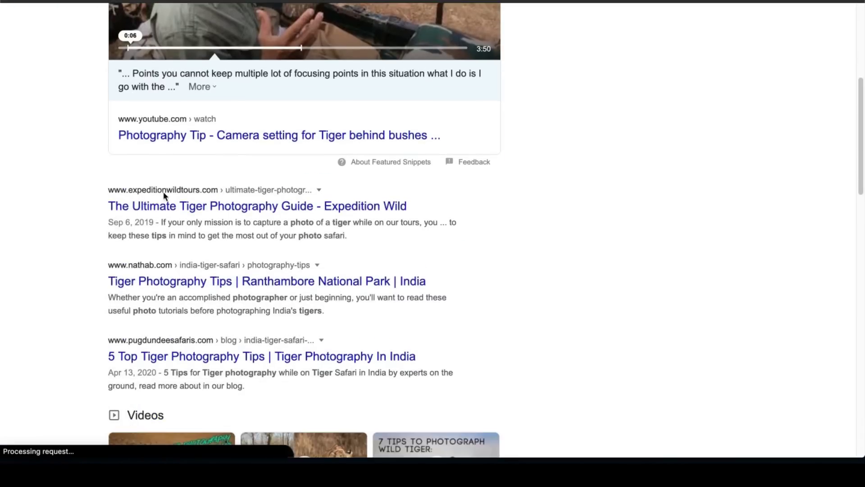
pyautogui.click(222, 209)
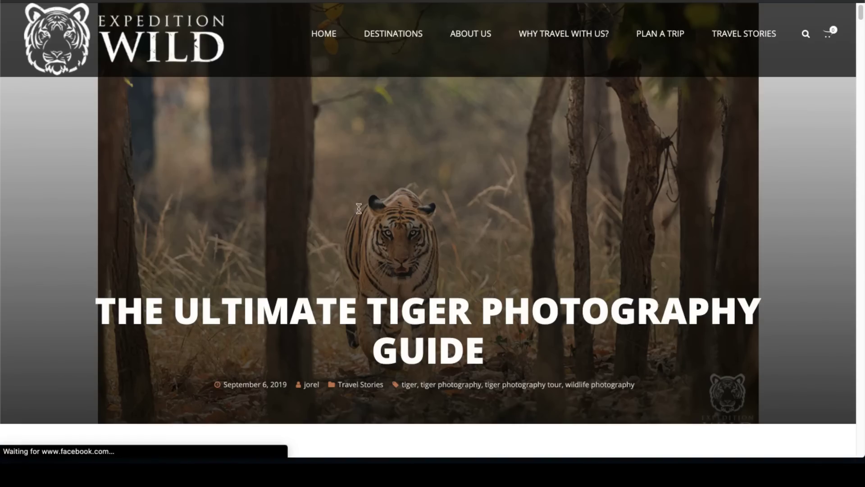
# Examine the guide's sections on the tiger safari, what to expect on the tour and the best months to spot a tiger
pyautogui.scroll(-20, 359, 208)
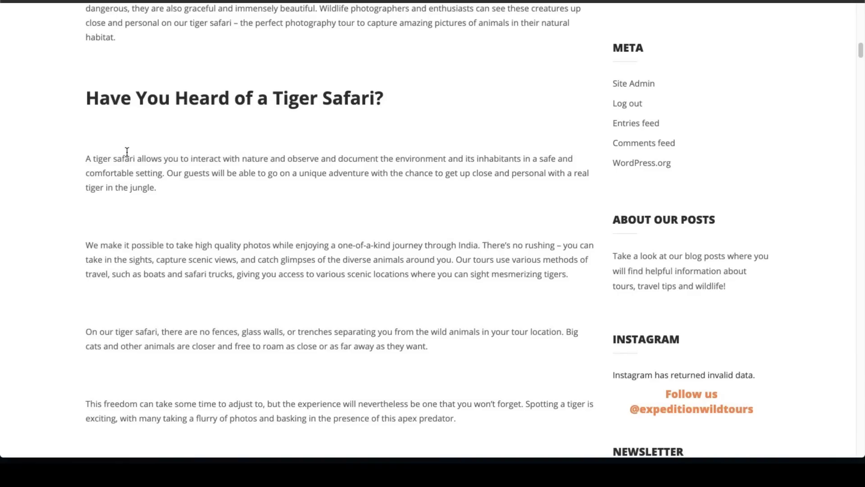
pyautogui.scroll(-10, 129, 149)
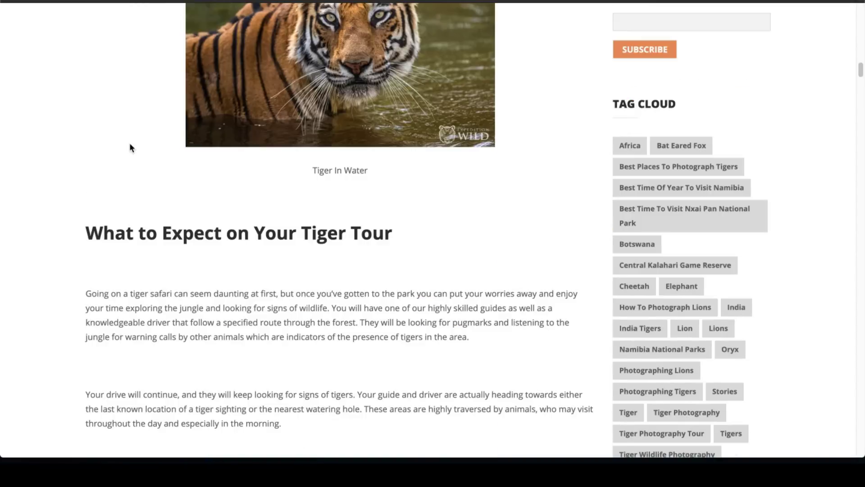
pyautogui.scroll(-5, 130, 148)
pyautogui.scroll(-4, 130, 145)
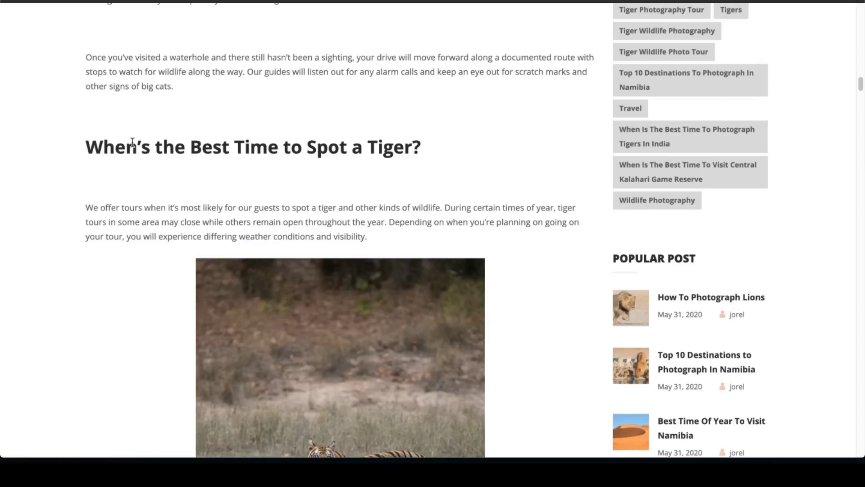
pyautogui.scroll(-4, 131, 153)
pyautogui.scroll(-5, 130, 160)
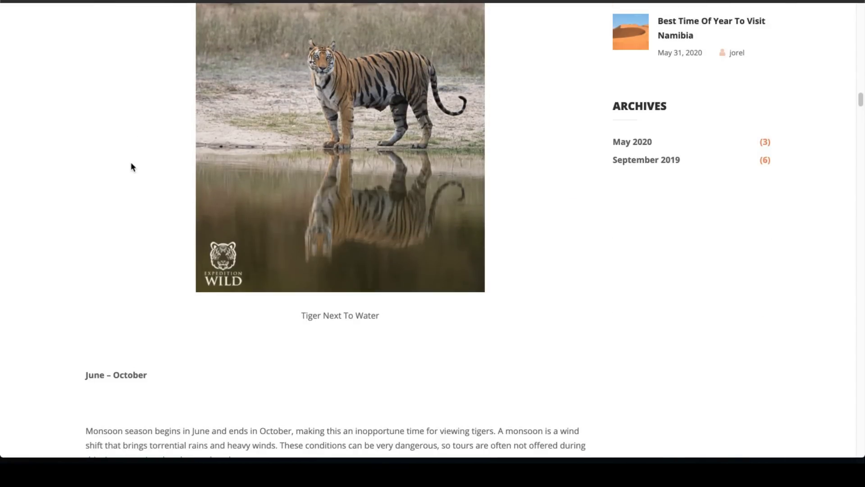
pyautogui.scroll(-4, 130, 162)
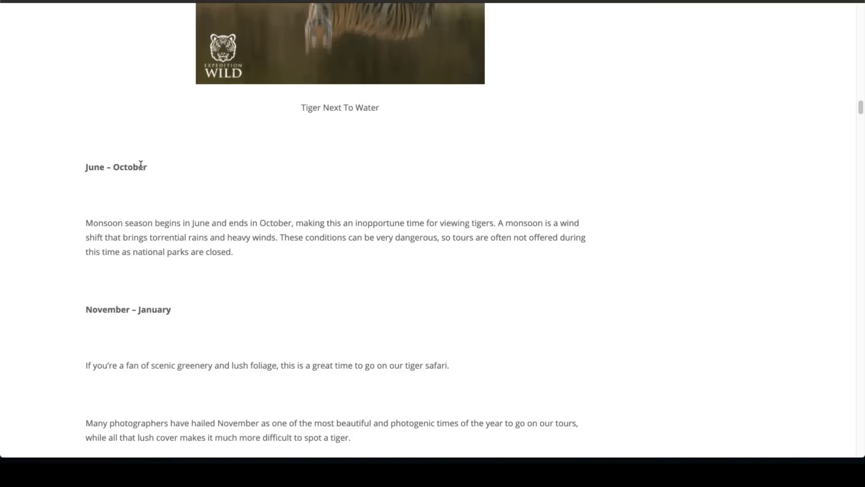
pyautogui.scroll(-6, 140, 165)
pyautogui.scroll(-1, 144, 166)
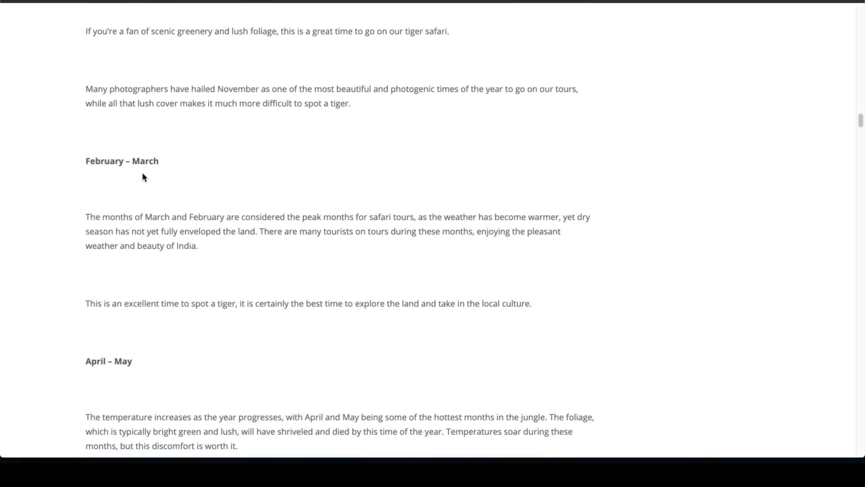
pyautogui.scroll(-5, 144, 172)
pyautogui.scroll(-4, 147, 175)
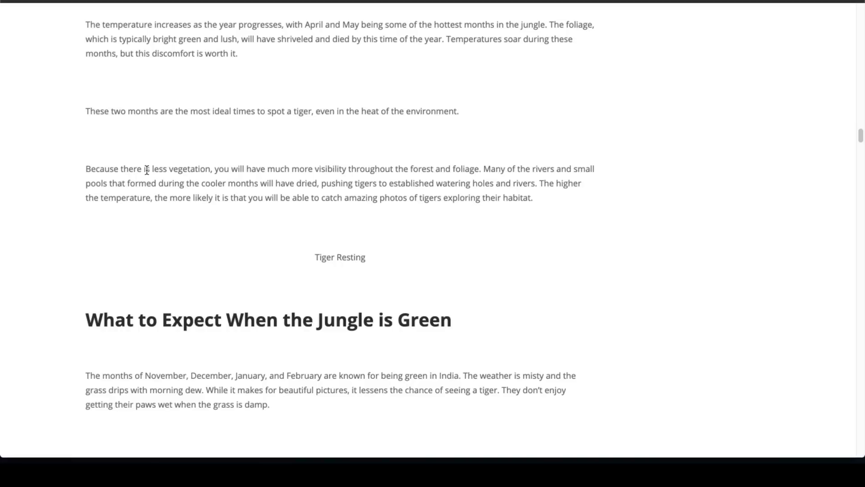
pyautogui.scroll(-2, 610, 131)
# Highlight the "April – May" heading, skim the rest of the guide and check the other tiger photography tips results
pyautogui.scroll(6, 568, 135)
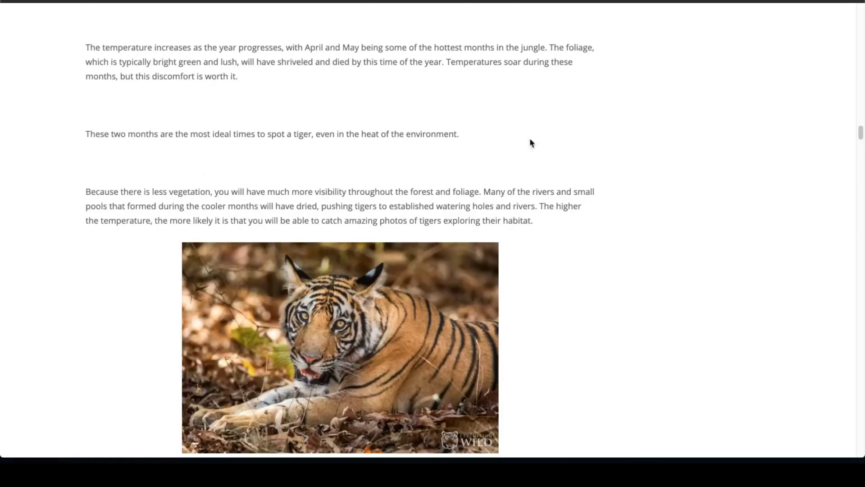
pyautogui.moveTo(90, 146); pyautogui.dragTo(150, 158)
pyautogui.scroll(-10, 316, 218)
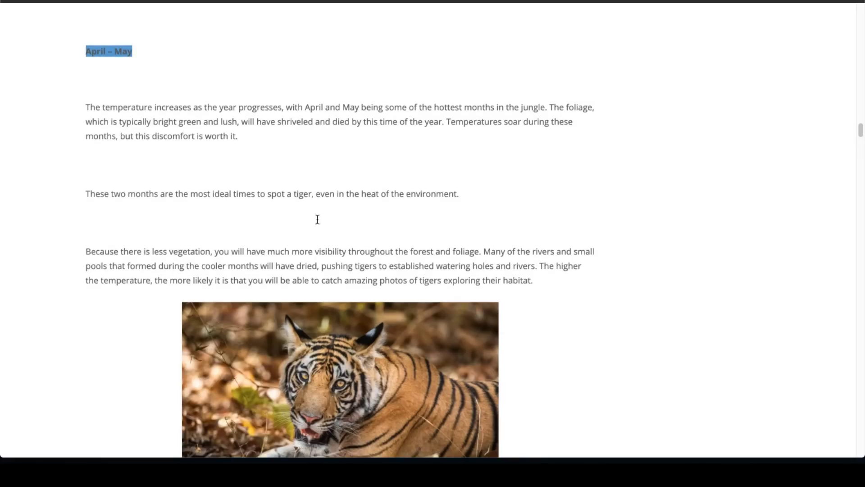
pyautogui.scroll(-8, 526, 246)
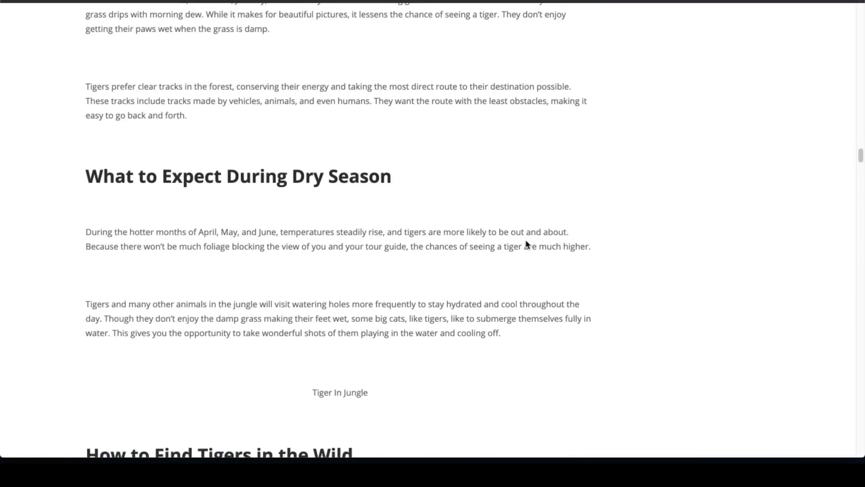
pyautogui.scroll(-18, 526, 240)
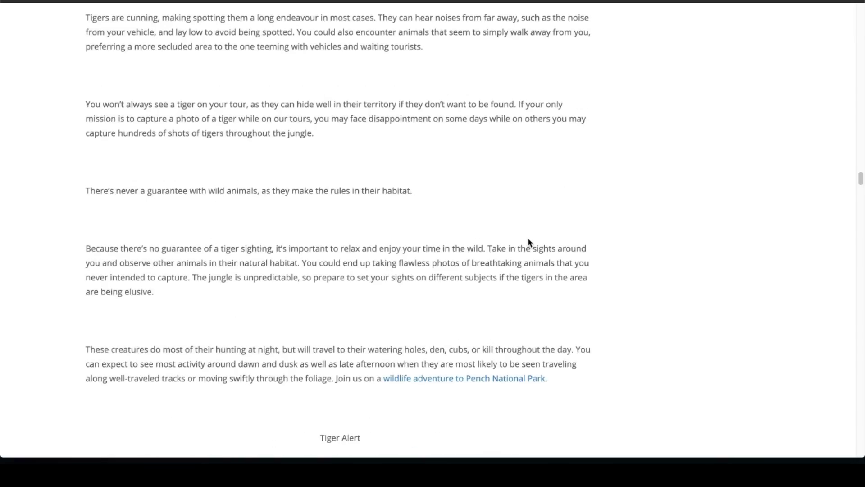
pyautogui.scroll(-18, 528, 242)
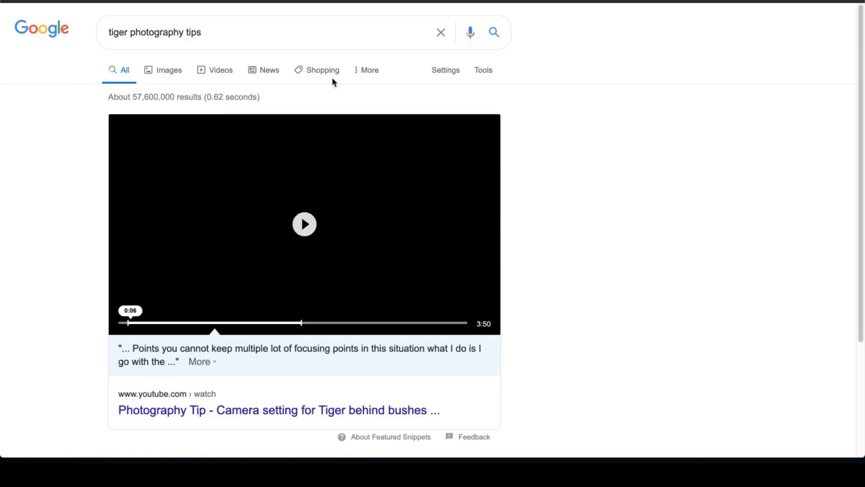
pyautogui.scroll(-6, 39, 187)
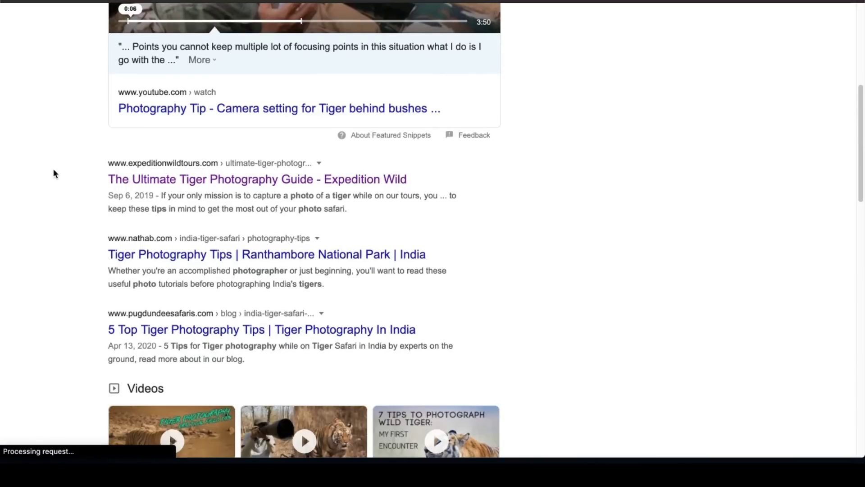
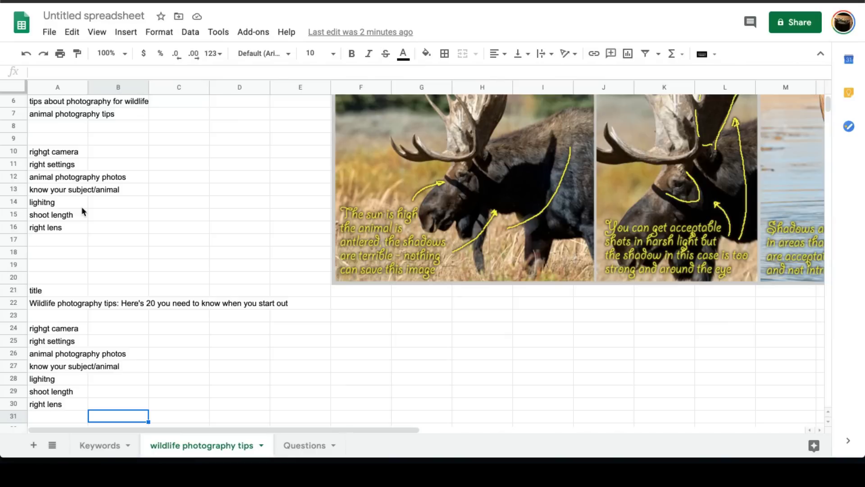
# Add checkboxes to the whole of column B on the Keywords sheet using data validation
pyautogui.click(100, 445)
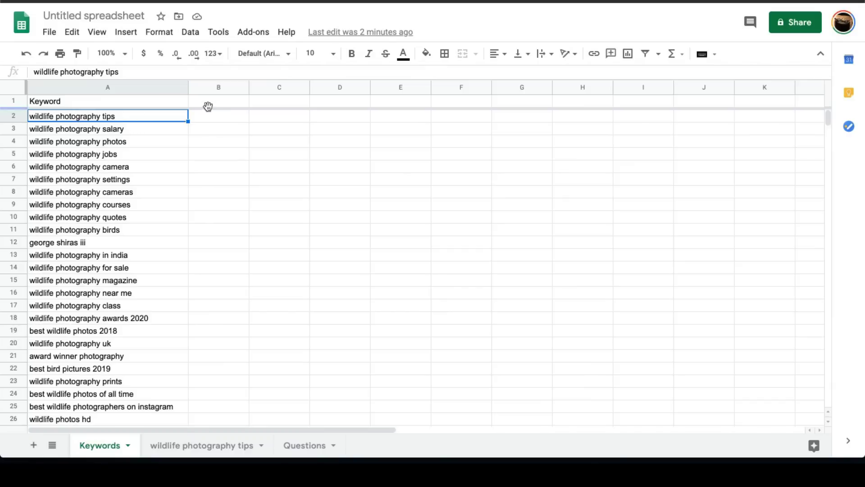
pyautogui.click(225, 87)
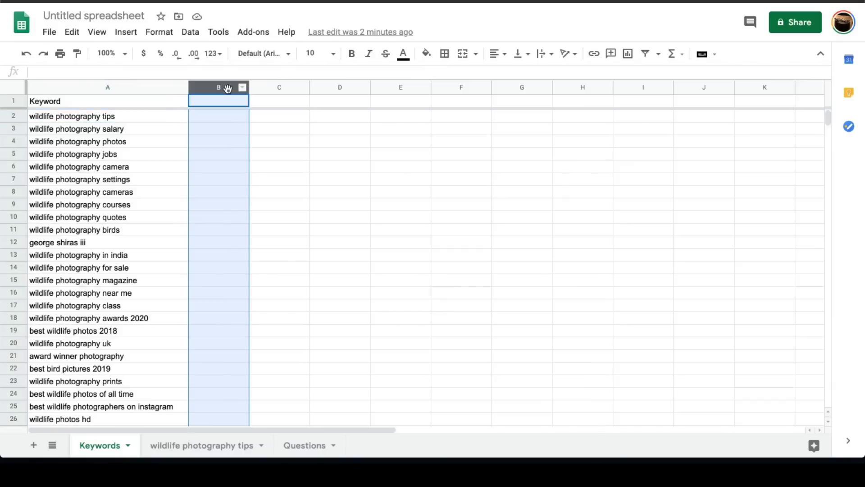
pyautogui.click(193, 33)
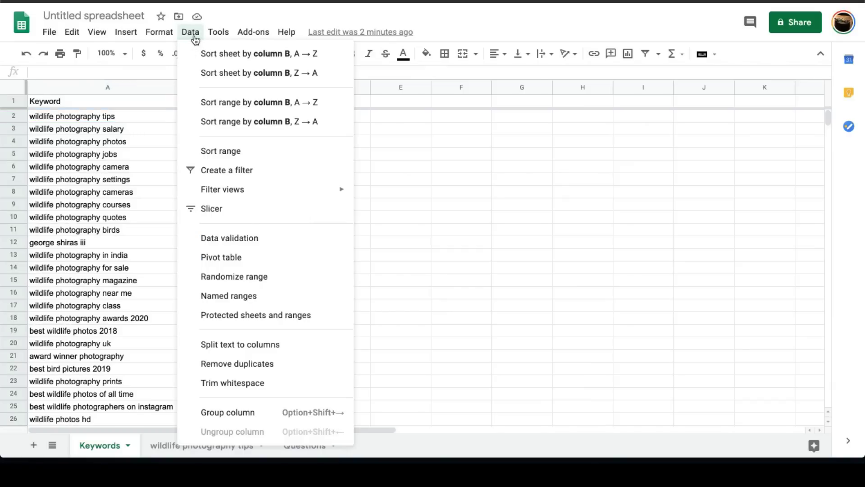
pyautogui.click(264, 239)
pyautogui.click(392, 201)
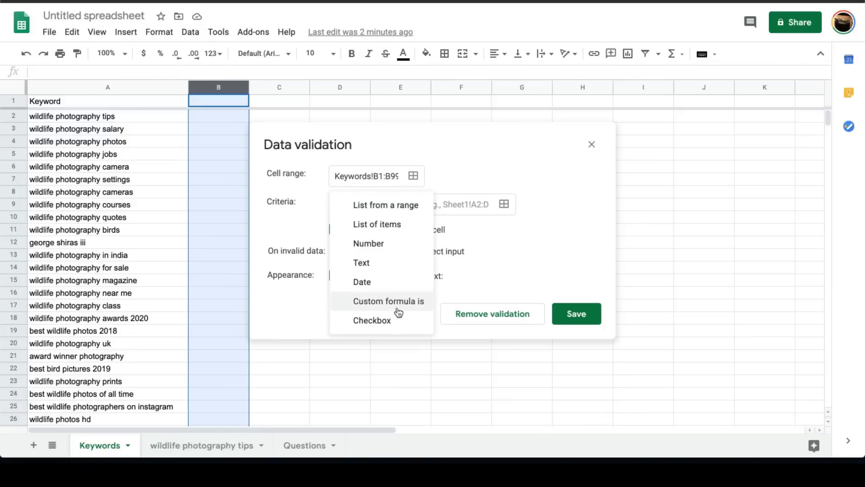
pyautogui.click(388, 320)
pyautogui.press('Return')
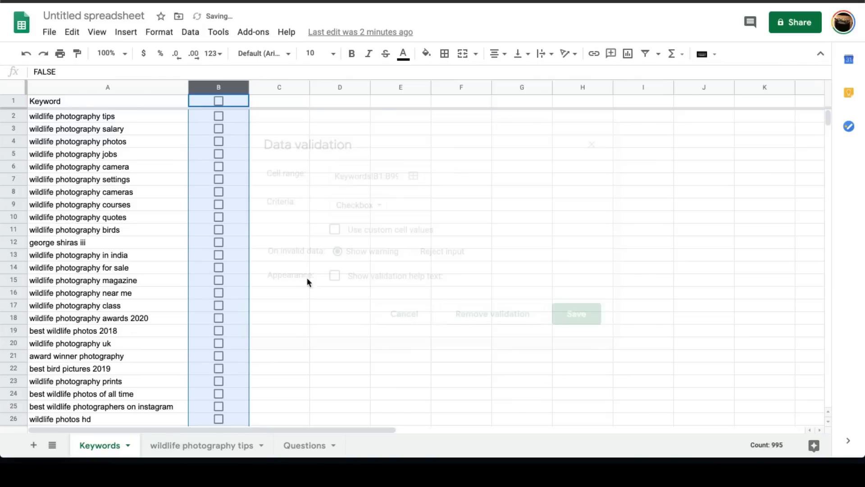
# Tick the checkbox in B2 for "wildlife photography tips" and look over the remaining keywords in column A
pyautogui.click(218, 116)
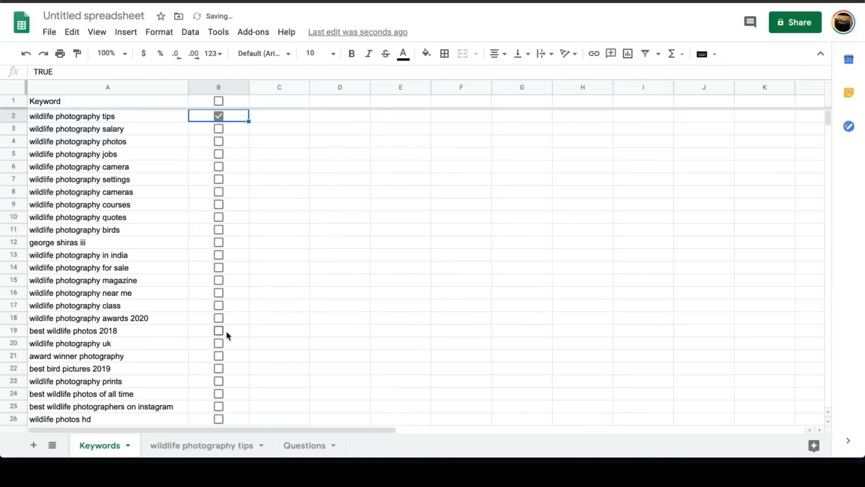
pyautogui.scroll(-5, 200, 239)
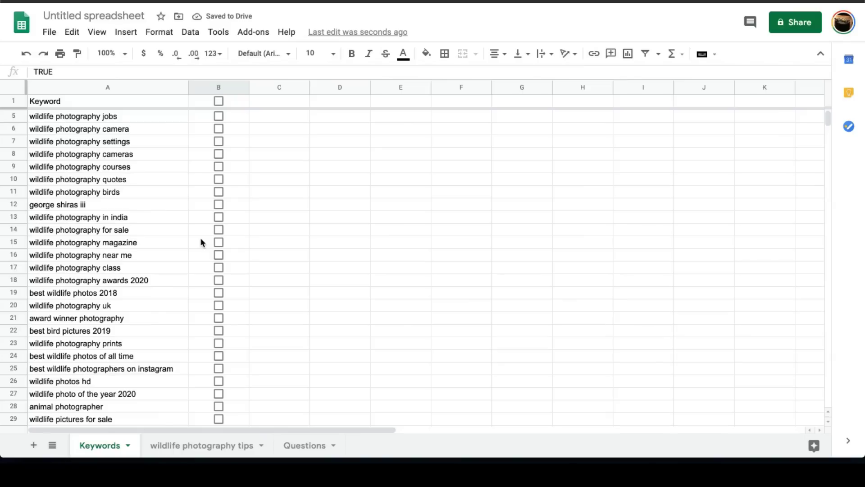
pyautogui.scroll(-7, 200, 238)
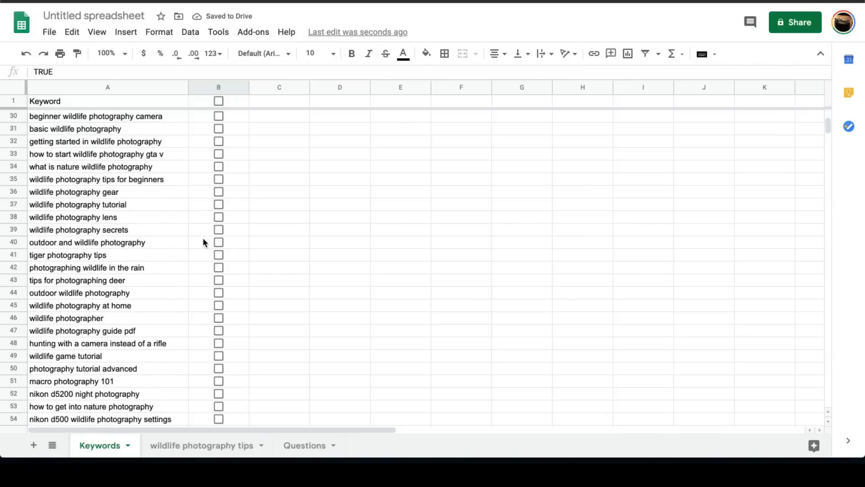
pyautogui.scroll(6, 203, 237)
pyautogui.scroll(5, 201, 227)
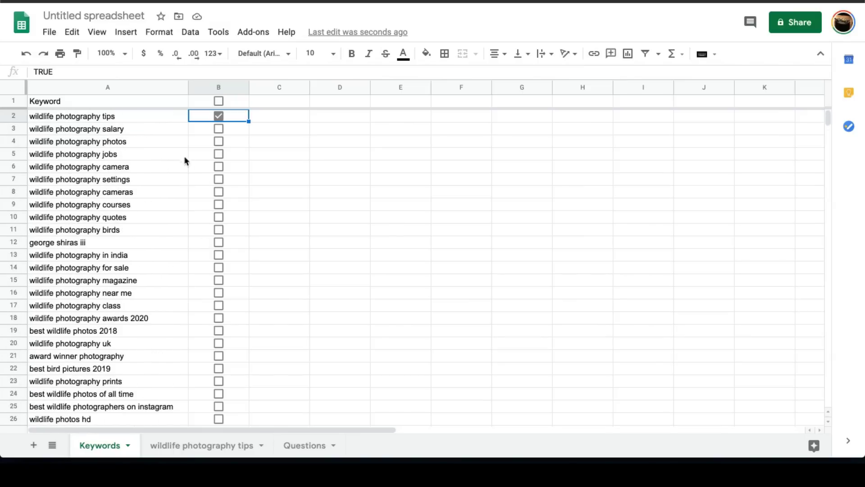
pyautogui.moveTo(145, 141); pyautogui.dragTo(124, 408)
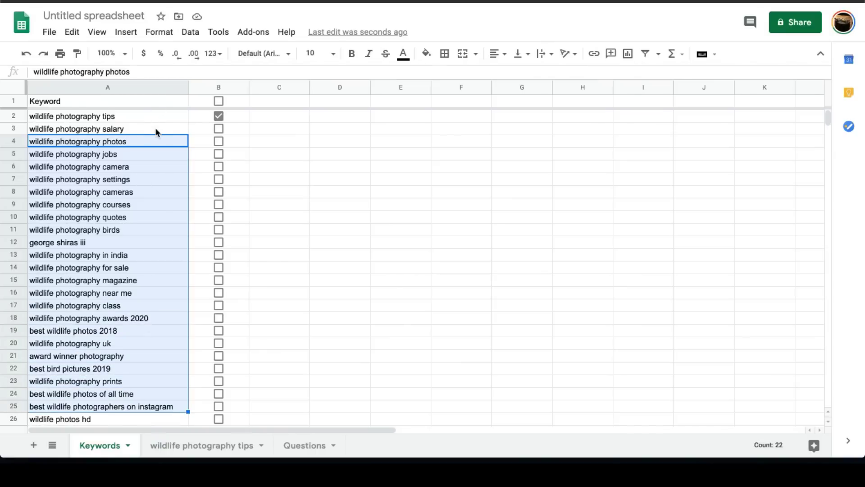
# Copy the keyword "wildlife photography salary" from A3 and enter it as the new Google search query
pyautogui.click(156, 132)
pyautogui.hotkey('ctrl', 'c')
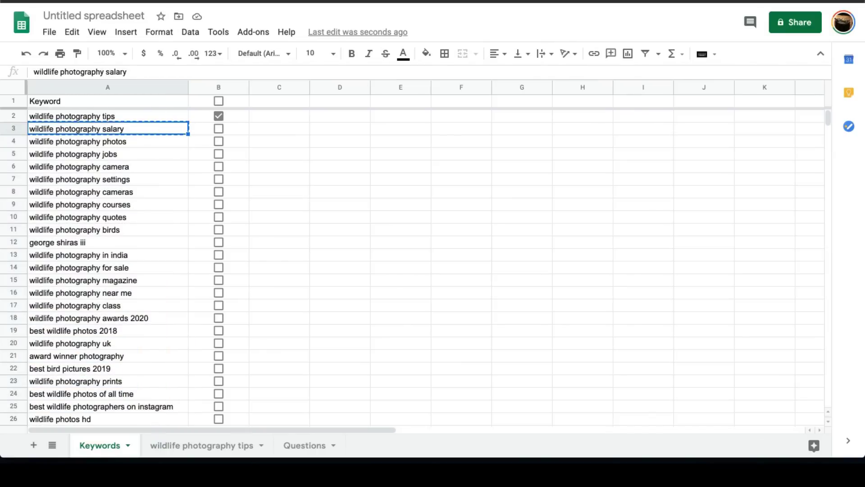
pyautogui.hotkey('ctrl', 'Tab')
pyautogui.click(251, 33)
pyautogui.hotkey('ctrl', 'a')
pyautogui.hotkey('ctrl', 'v')
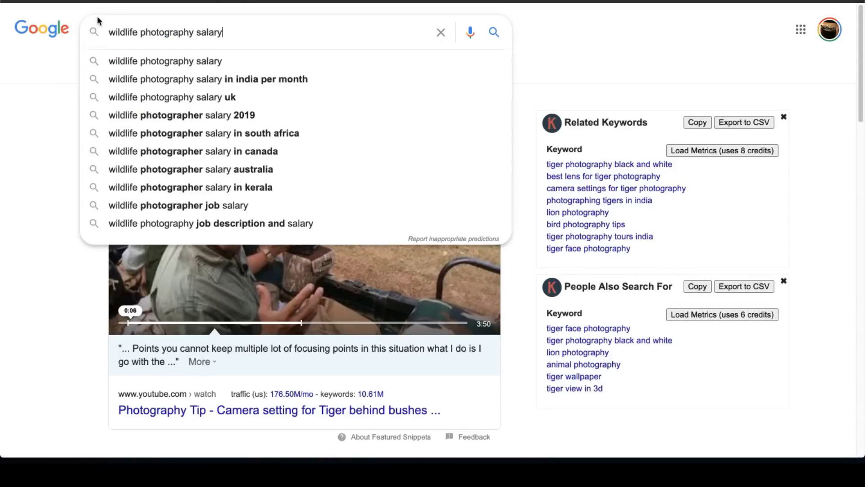
# Search Google for "wildlife photography salary" and skim the Study.com article on the wildlife photographer's job description, salary and requirements
pyautogui.press('Return')
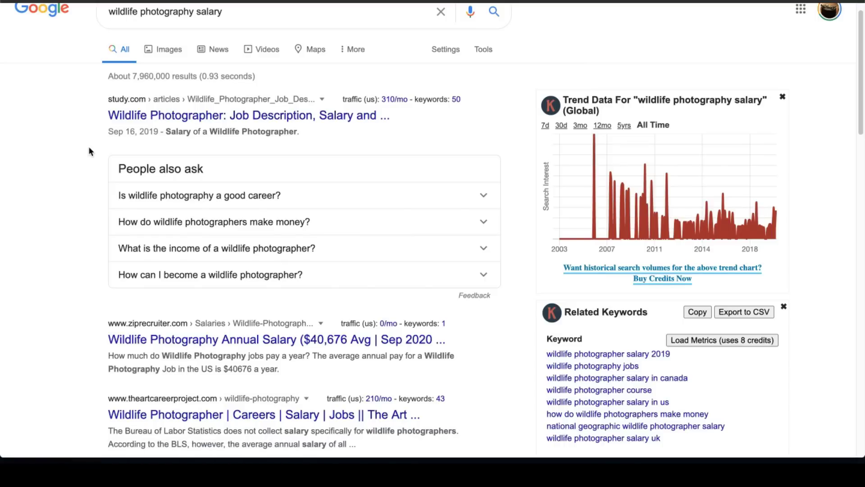
pyautogui.scroll(-1, 100, 156)
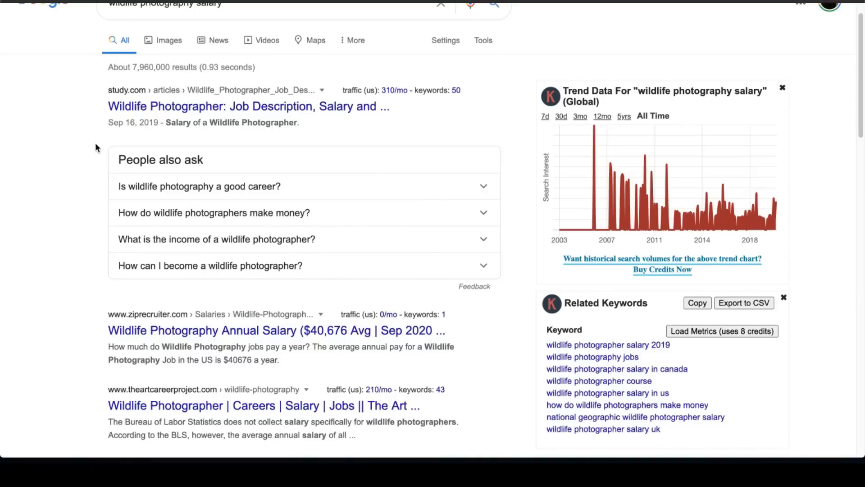
pyautogui.click(192, 108)
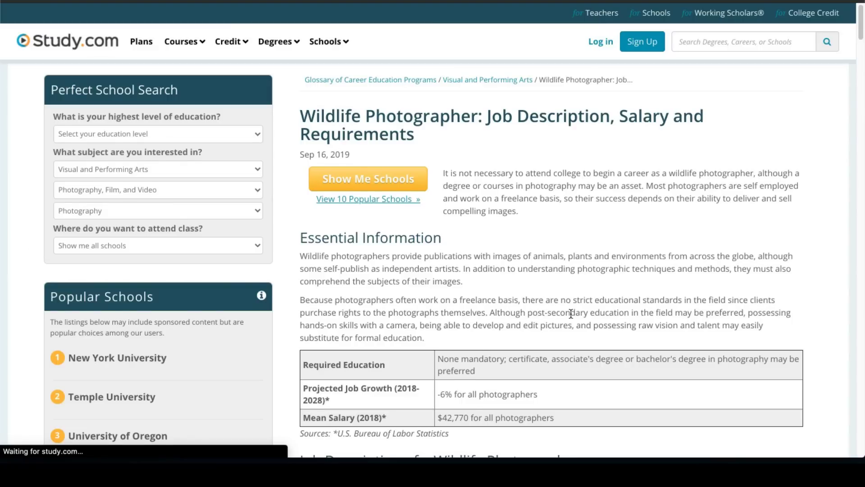
pyautogui.scroll(-3, 571, 314)
pyautogui.scroll(-15, 440, 118)
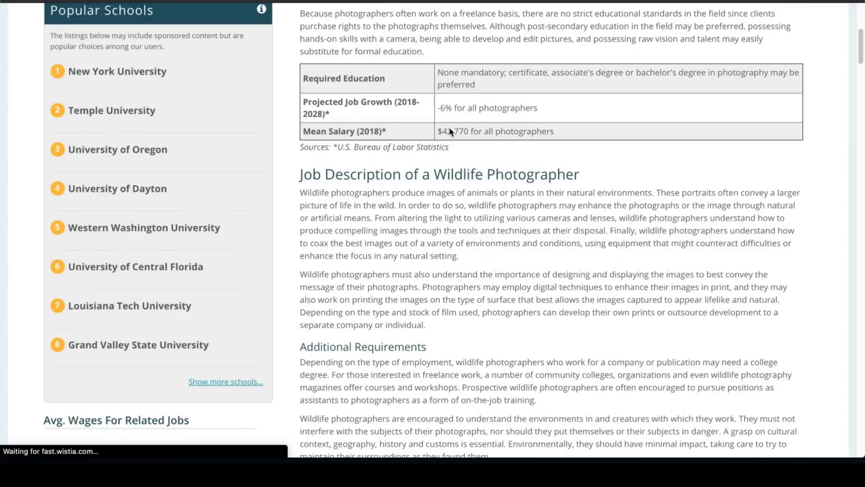
pyautogui.scroll(20, 451, 144)
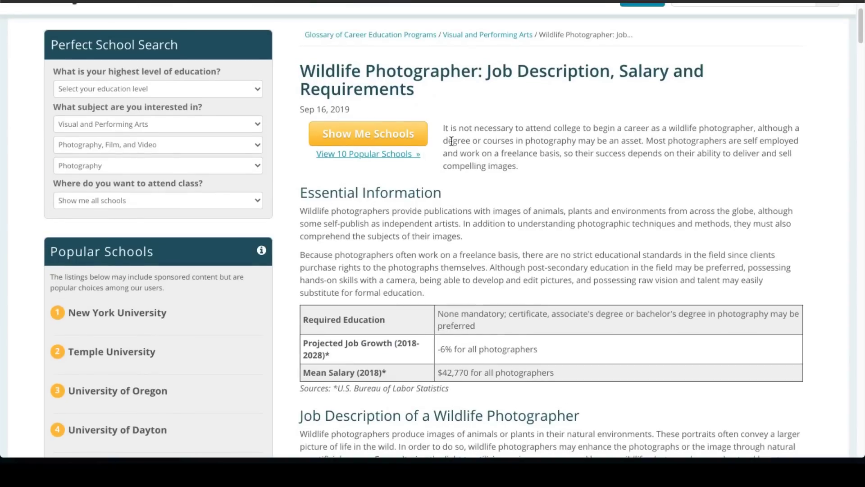
pyautogui.scroll(-1, 452, 141)
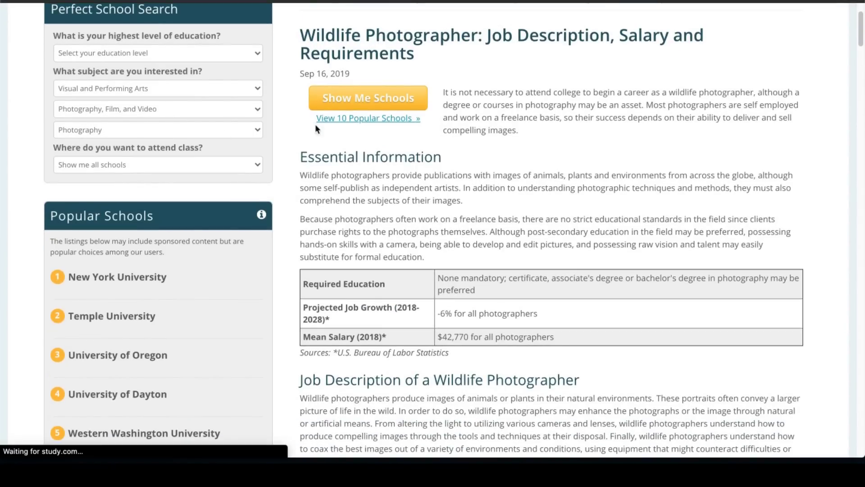
# Return to the salary search results and expand the related question "Is wildlife photography a good career?", highlighting its text
pyautogui.hotkey('alt', 'Left')
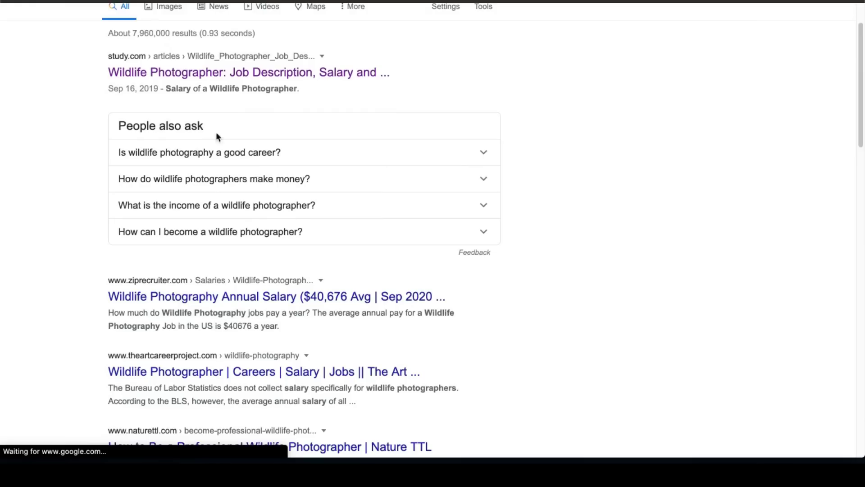
pyautogui.click(224, 156)
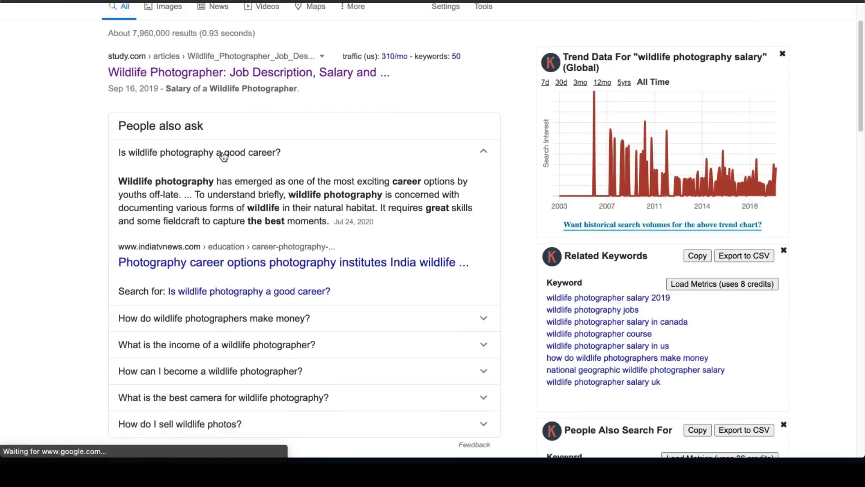
pyautogui.moveTo(284, 154); pyautogui.dragTo(110, 151)
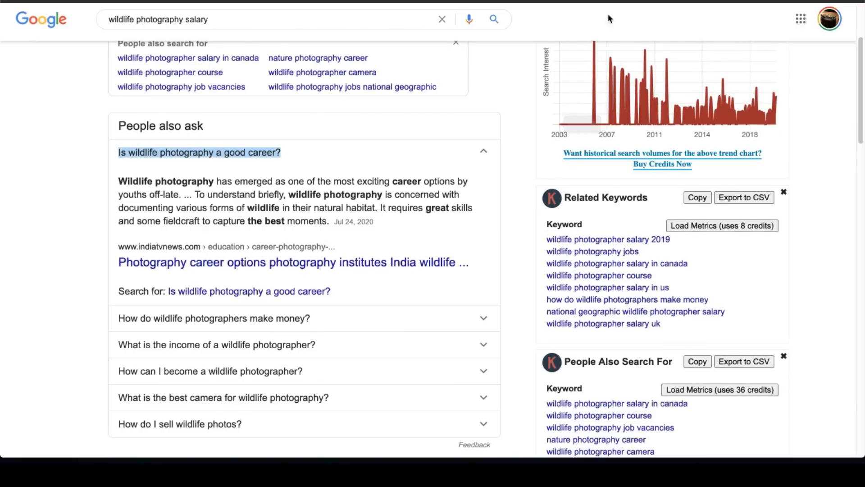
# Search Google for "wildlife photography tips" and bring up the related questions people also ask
pyautogui.scroll(3, 309, 33)
pyautogui.tripleClick(131, 25)
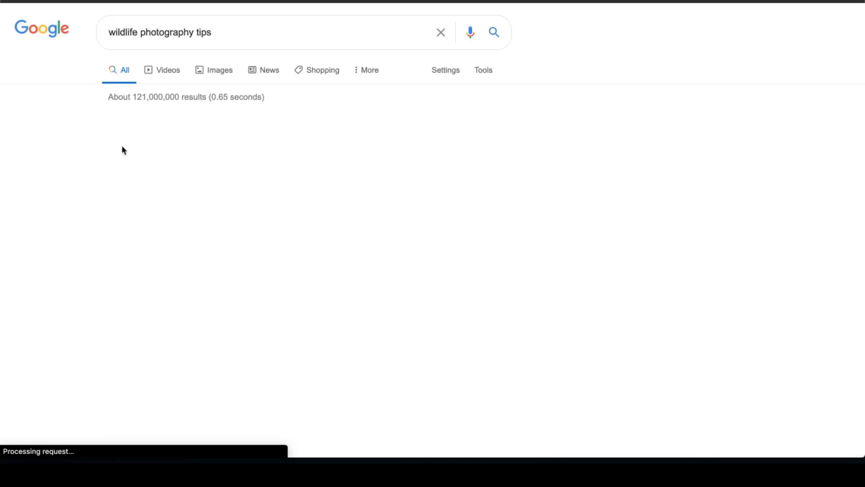
pyautogui.scroll(-10, 121, 148)
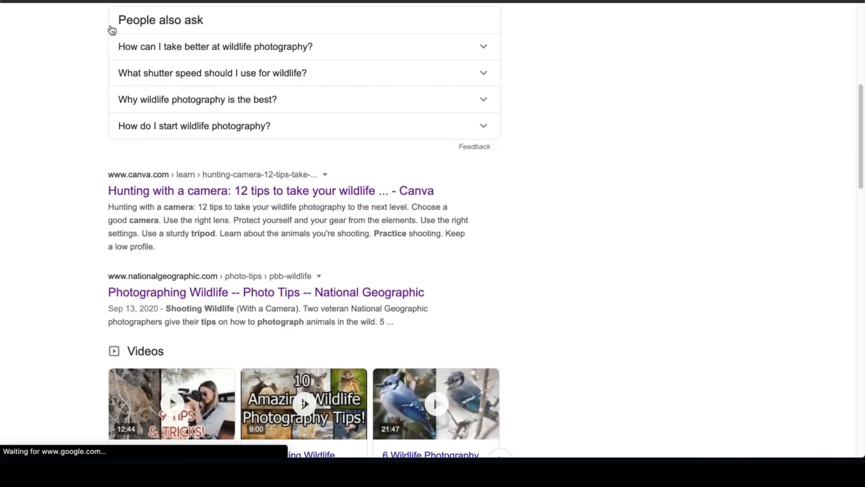
pyautogui.scroll(-1, 309, 46)
pyautogui.moveTo(345, 58); pyautogui.dragTo(106, 83)
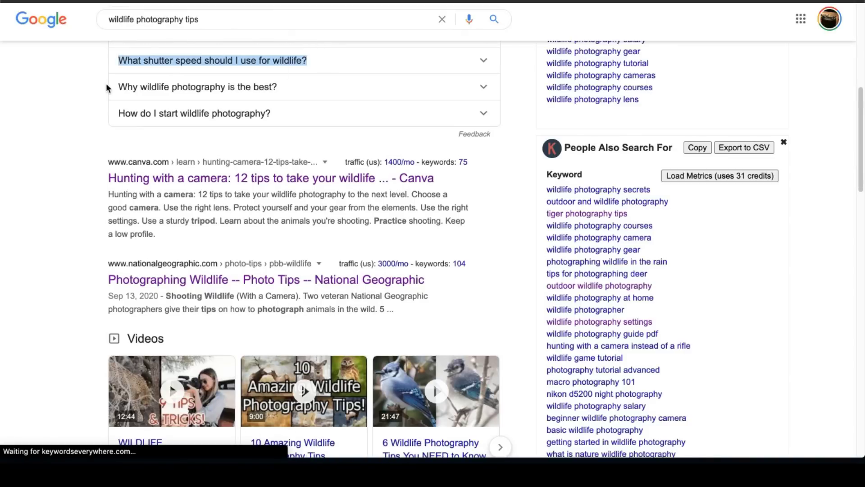
pyautogui.scroll(2, 180, 90)
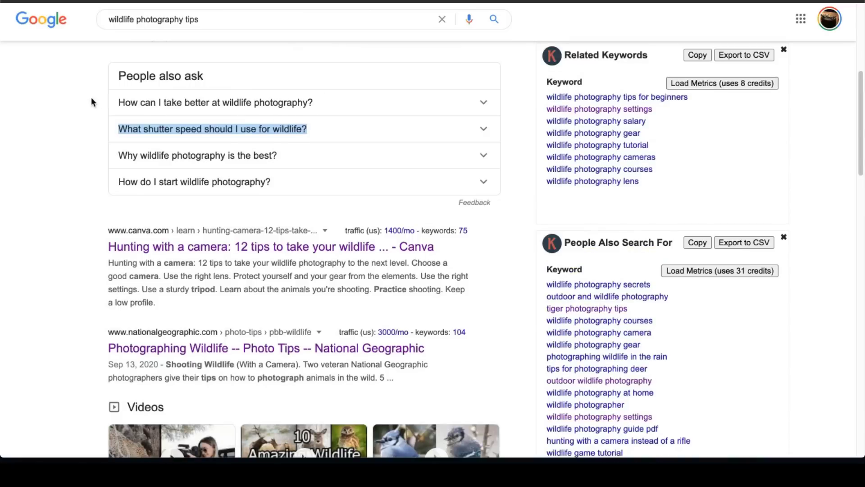
# Copy the question "How can I take better at wildlife photography?" into A31 of the wildlife photography tips sheet
pyautogui.moveTo(365, 112); pyautogui.dragTo(113, 106)
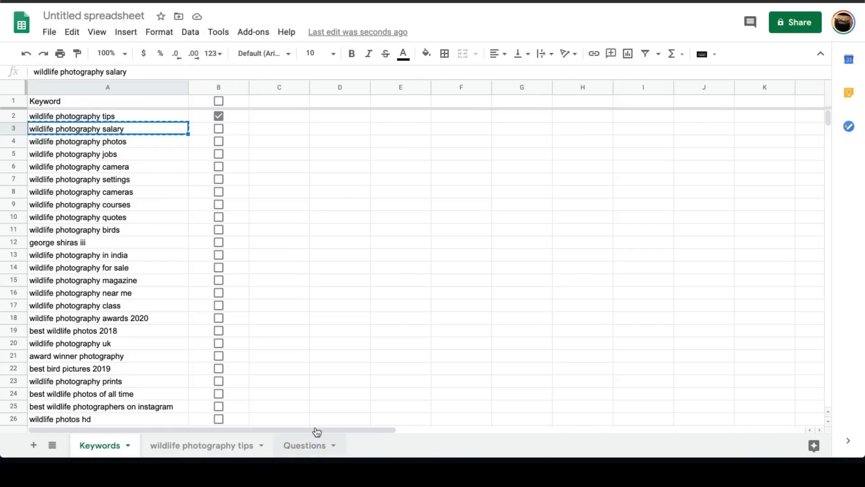
pyautogui.hotkey('ctrl', 'pagedown')
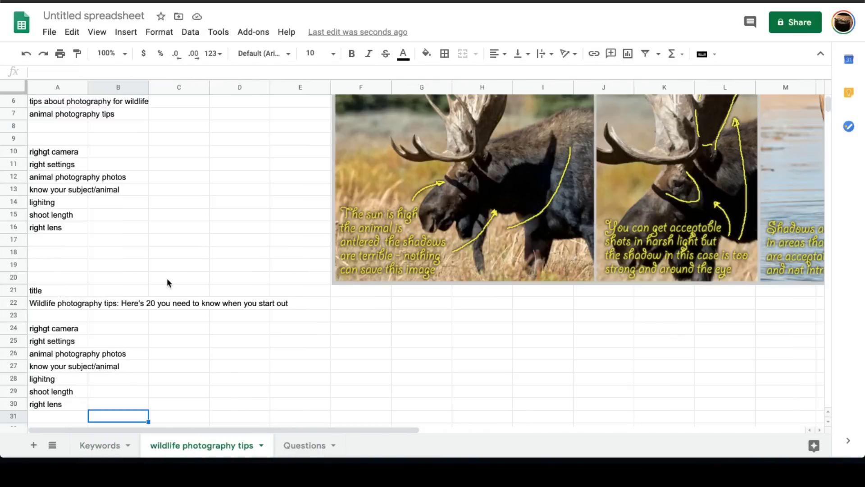
pyautogui.scroll(-1, 167, 283)
pyautogui.click(73, 382)
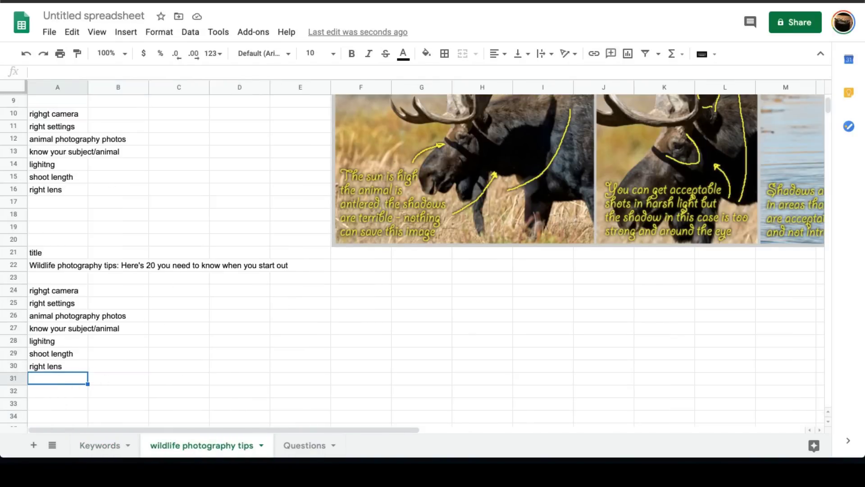
pyautogui.hotkey('ctrl', 'v')
# Copy the related question "What shutter speed should I use for wildlife?" from the search results into cell A32
pyautogui.hotkey('ctrl', 'shift', 'Tab')
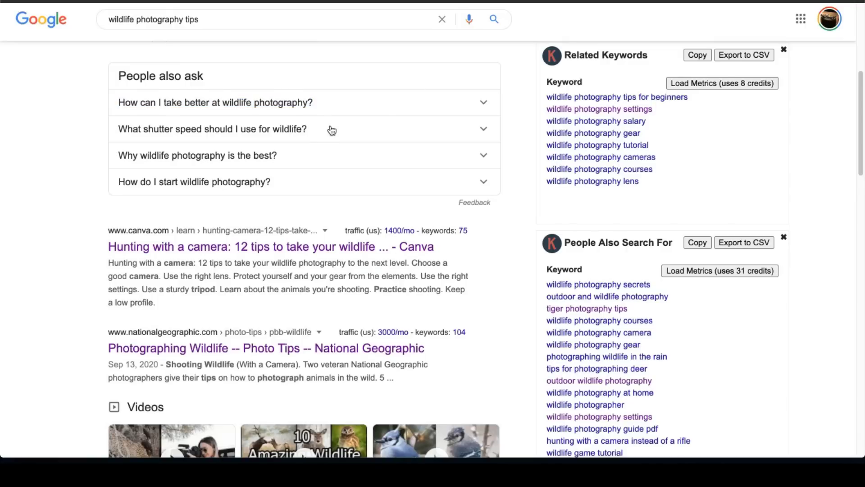
pyautogui.moveTo(328, 129); pyautogui.dragTo(120, 131)
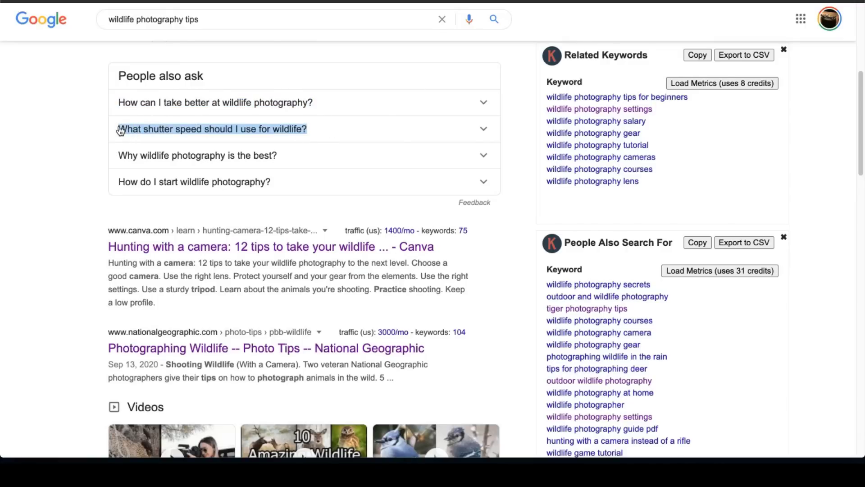
pyautogui.hotkey('ctrl', 'c')
pyautogui.hotkey('ctrl', 'Tab')
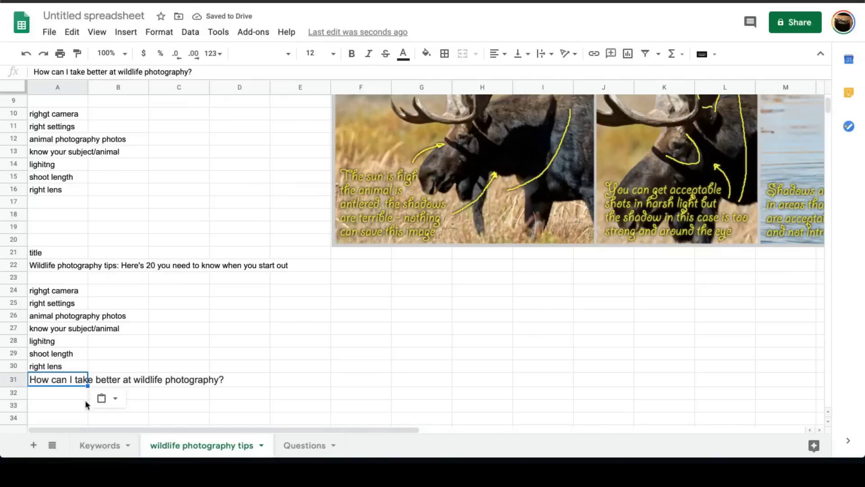
pyautogui.click(72, 397)
pyautogui.hotkey('ctrl', 'v')
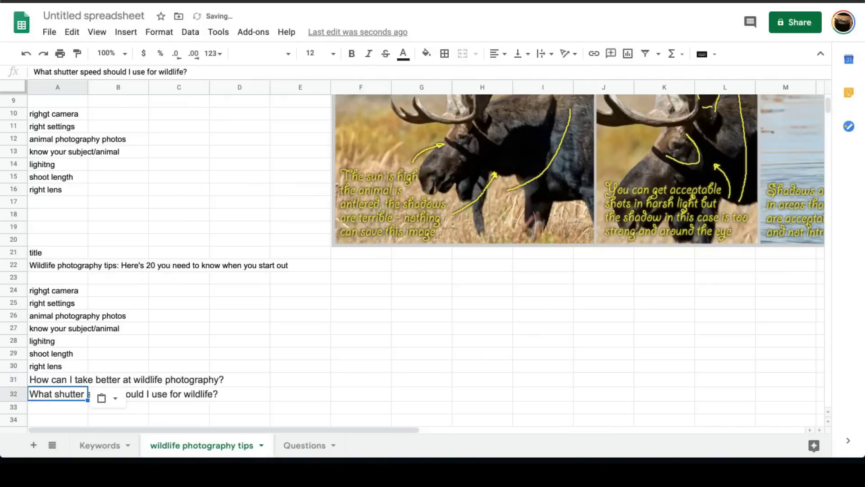
# Copy the related question "Why wildlife photography is the best?" from the search results into cell A33
pyautogui.hotkey('ctrl', 'Tab')
pyautogui.moveTo(294, 186)
pyautogui.mouseDown()
pyautogui.moveTo(212, 182)
pyautogui.moveTo(280, 194)
pyautogui.mouseUp()
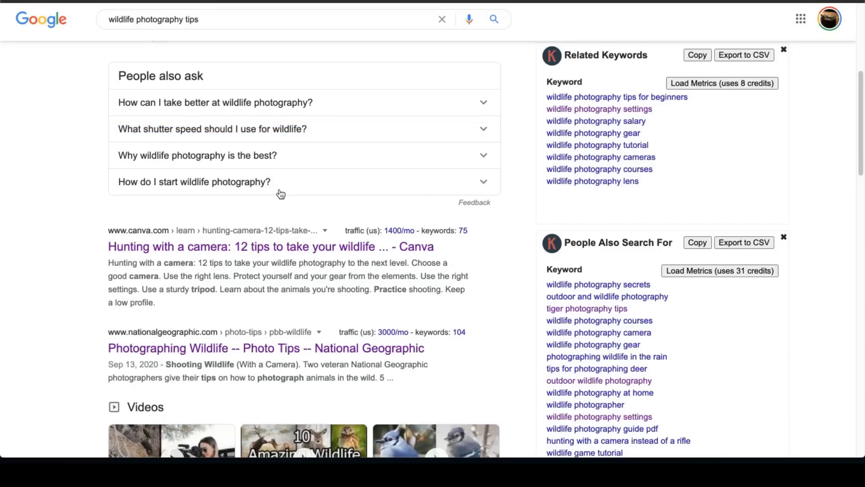
pyautogui.moveTo(291, 158); pyautogui.dragTo(121, 156)
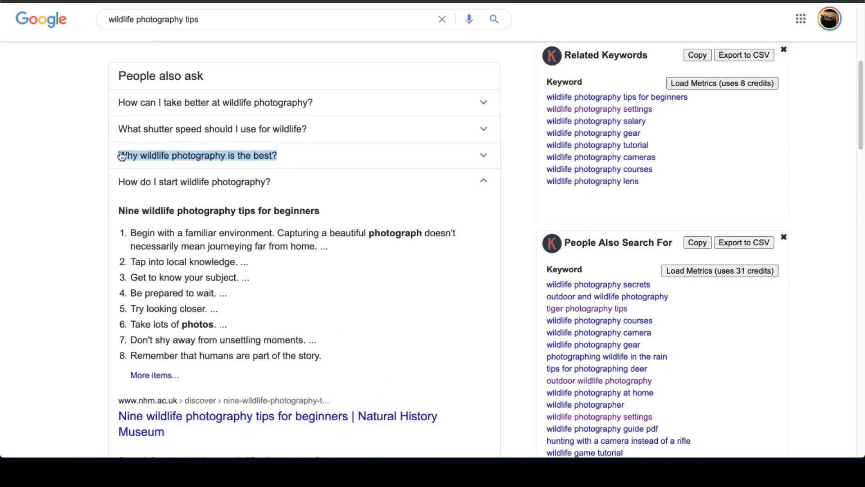
pyautogui.hotkey('ctrl', 'shift', 'Tab')
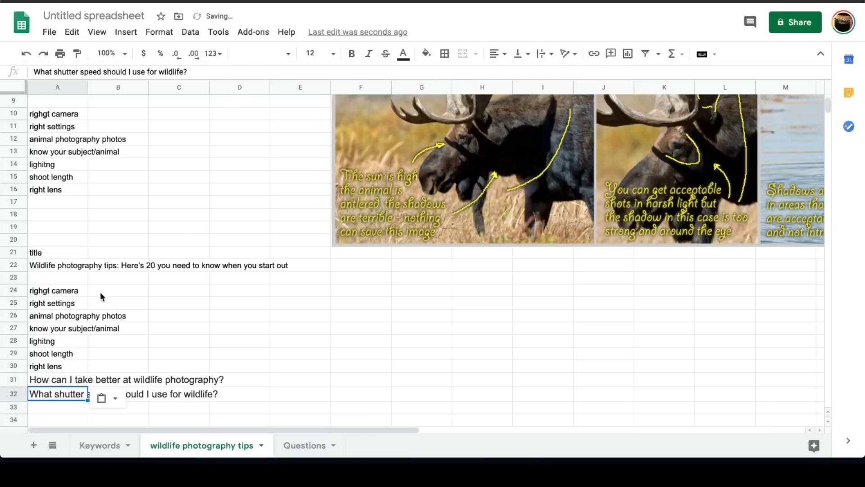
pyautogui.click(67, 408)
pyautogui.hotkey('ctrl', 'v')
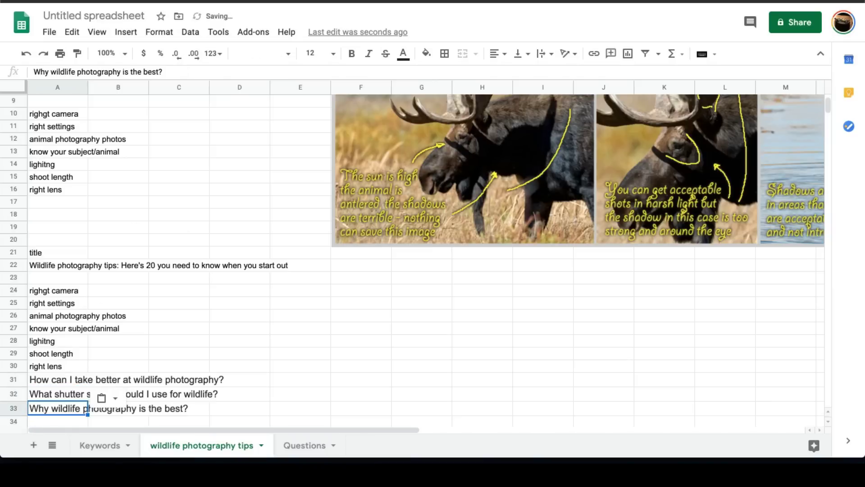
# Copy the related question "How do I start wildlife photography?" from the search results into cell A34
pyautogui.hotkey('ctrl', 'Tab')
pyautogui.moveTo(271, 181); pyautogui.dragTo(121, 185)
pyautogui.hotkey('ctrl', 'shift', 'Tab')
pyautogui.scroll(-3, 43, 318)
pyautogui.click(44, 319)
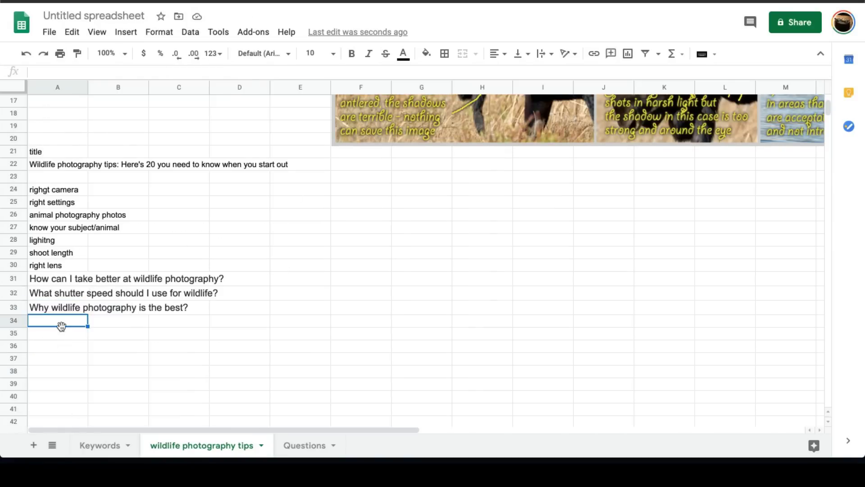
pyautogui.hotkey('ctrl', 'v')
# Move the outline entries in A24:A32 below the last two questions, starting at cell A35
pyautogui.click(92, 251)
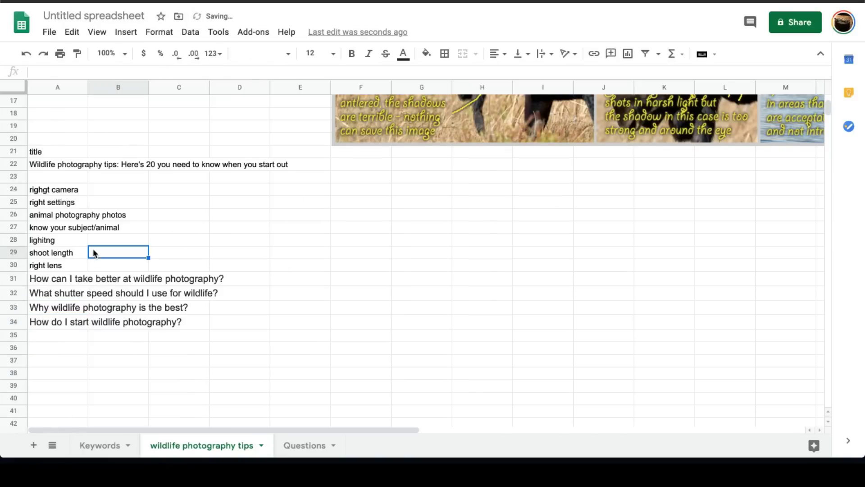
pyautogui.click(69, 321)
pyautogui.moveTo(63, 189); pyautogui.dragTo(80, 296)
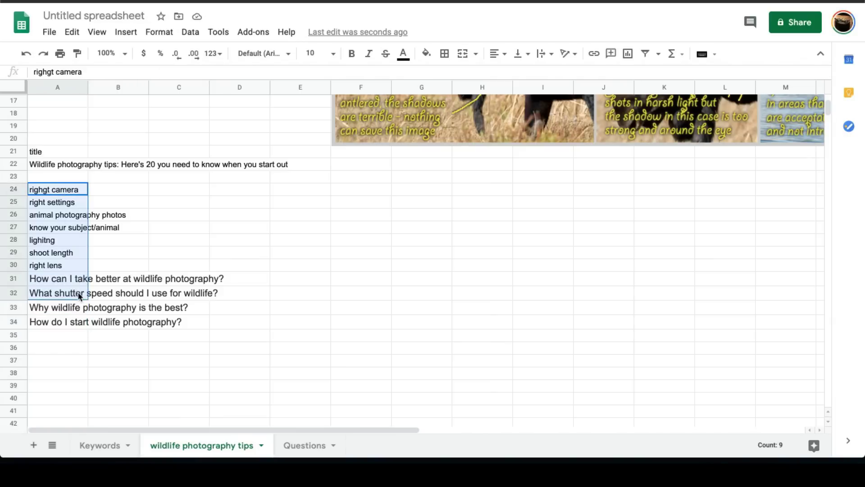
pyautogui.press('Delete')
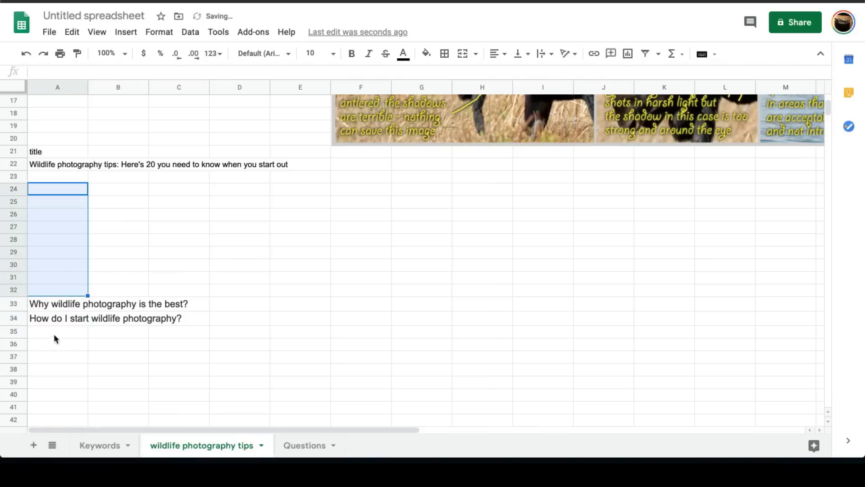
pyautogui.click(87, 335)
pyautogui.hotkey('ctrl', 'v')
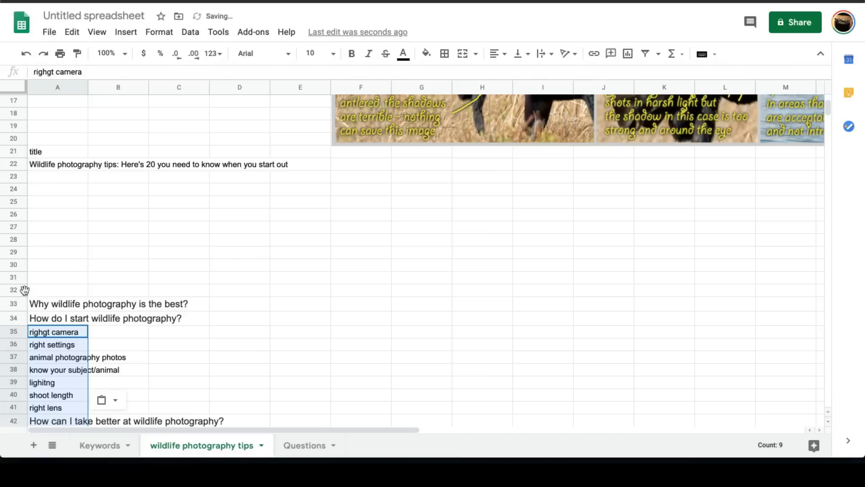
# Delete the emptied rows 24 to 32 so the outline follows directly under the title
pyautogui.moveTo(25, 289); pyautogui.dragTo(13, 192)
pyautogui.rightClick(13, 193)
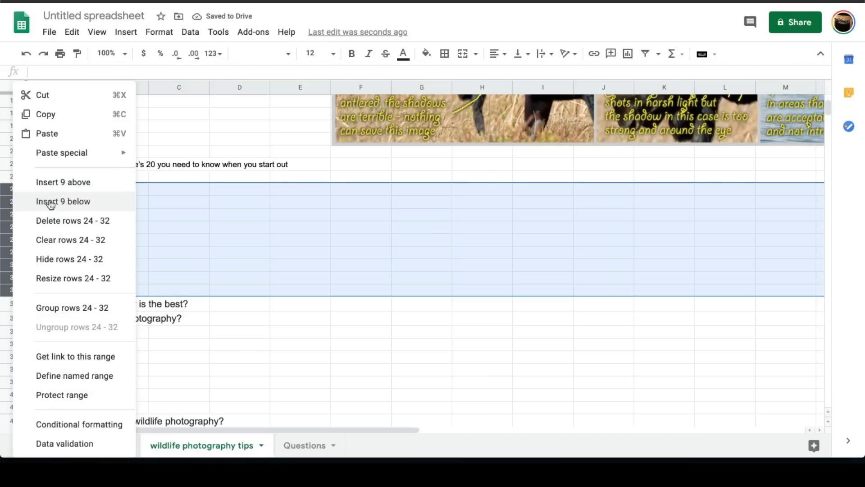
pyautogui.click(56, 220)
pyautogui.click(128, 233)
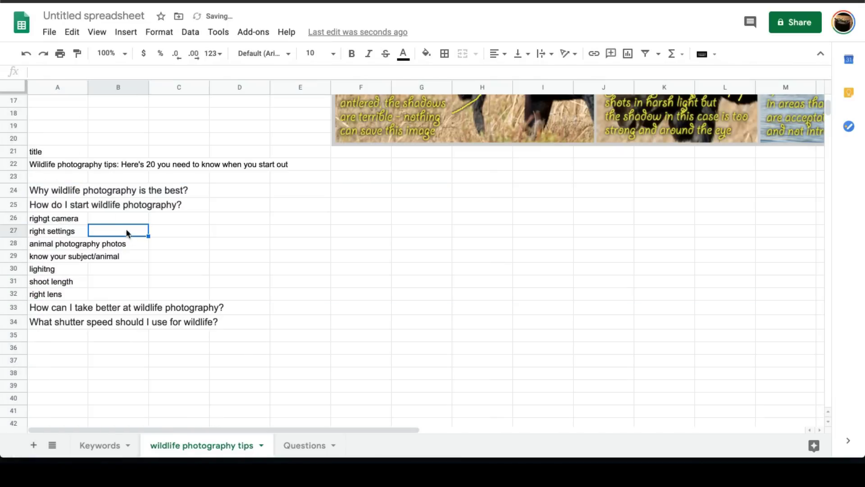
# Review the reordered outline, going through the two opening questions, the tips in A26:A32 and the question in A33
pyautogui.click(61, 191)
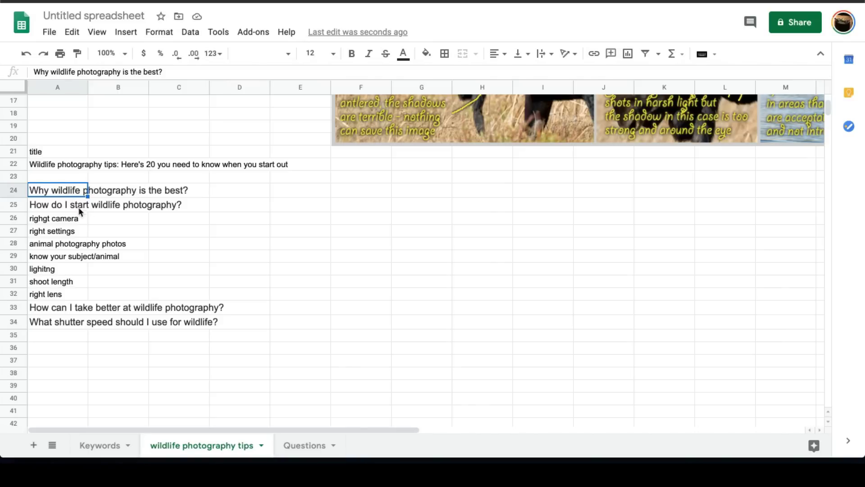
pyautogui.click(55, 209)
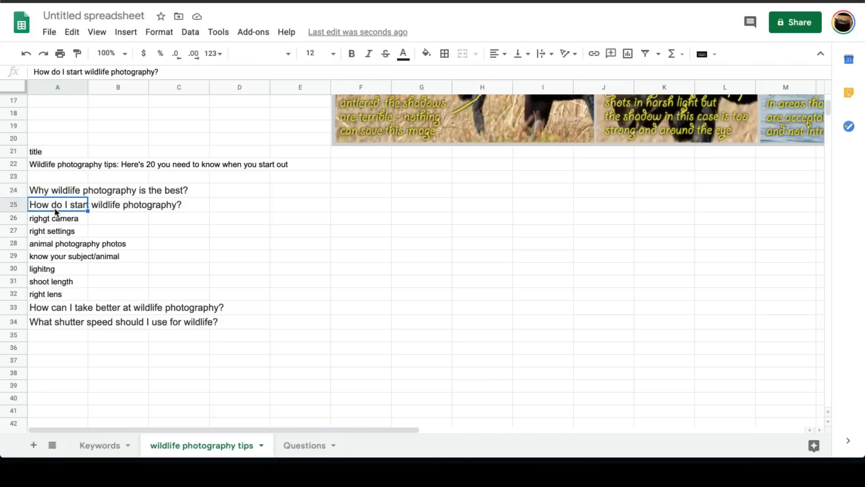
pyautogui.moveTo(64, 218); pyautogui.dragTo(71, 301)
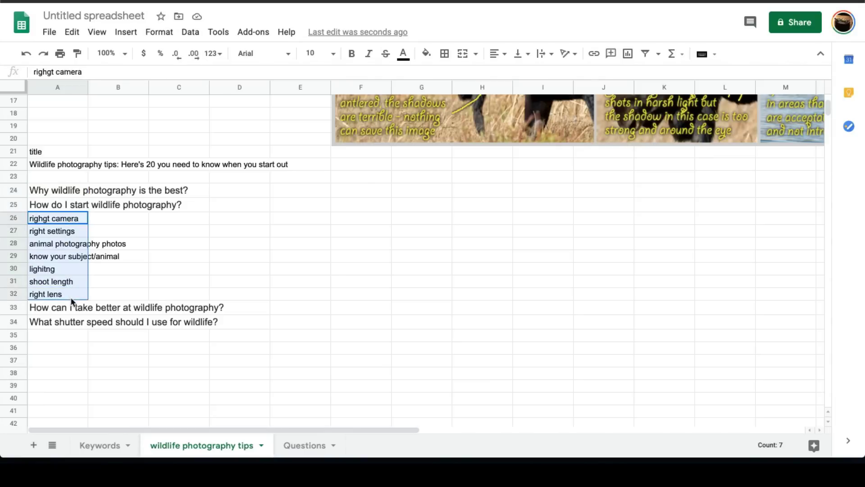
pyautogui.click(63, 310)
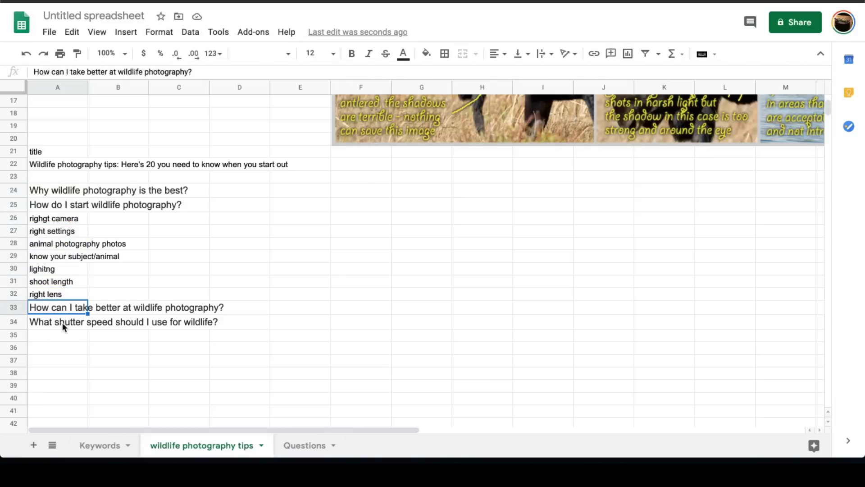
# Move the row "How can I take better at wildlife photography?" directly above "know your subject/animal" in the outline
pyautogui.click(13, 307)
pyautogui.moveTo(14, 307); pyautogui.dragTo(74, 289)
pyautogui.click(75, 285)
pyautogui.click(75, 297)
pyautogui.click(77, 309)
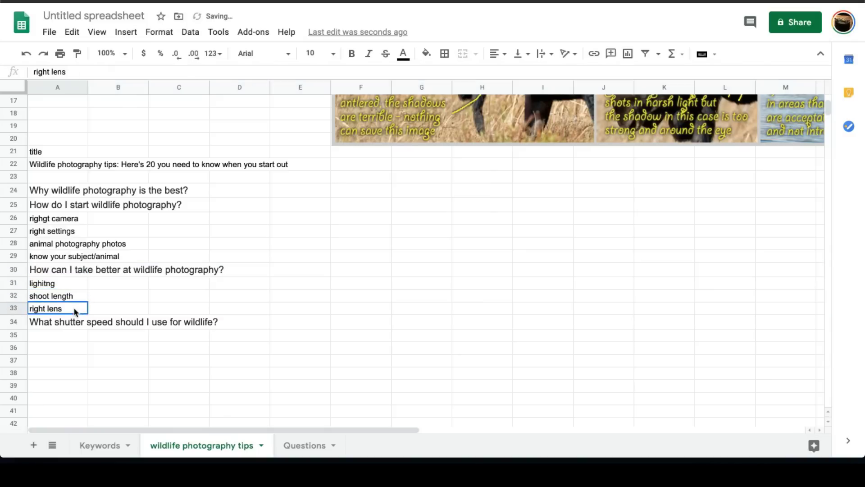
pyautogui.click(13, 269)
pyautogui.moveTo(13, 269); pyautogui.dragTo(20, 255)
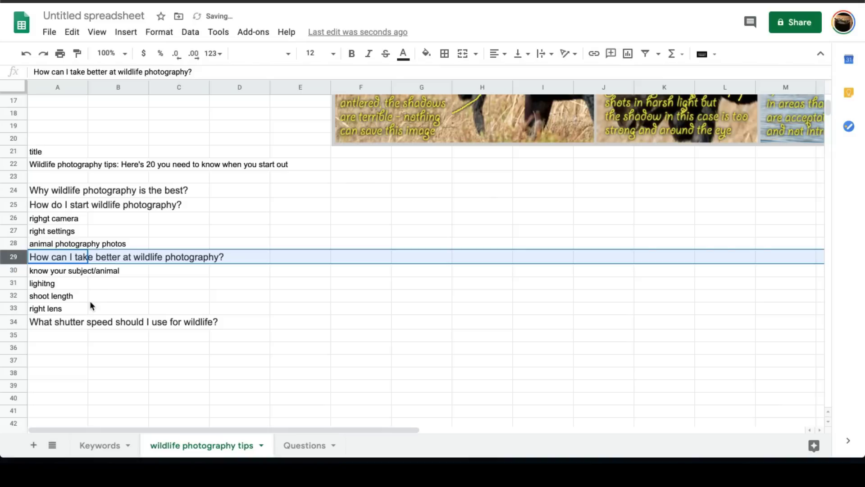
pyautogui.click(90, 300)
# Move the row "What shutter speed should I use for wildlife?" directly below "right settings"
pyautogui.click(13, 322)
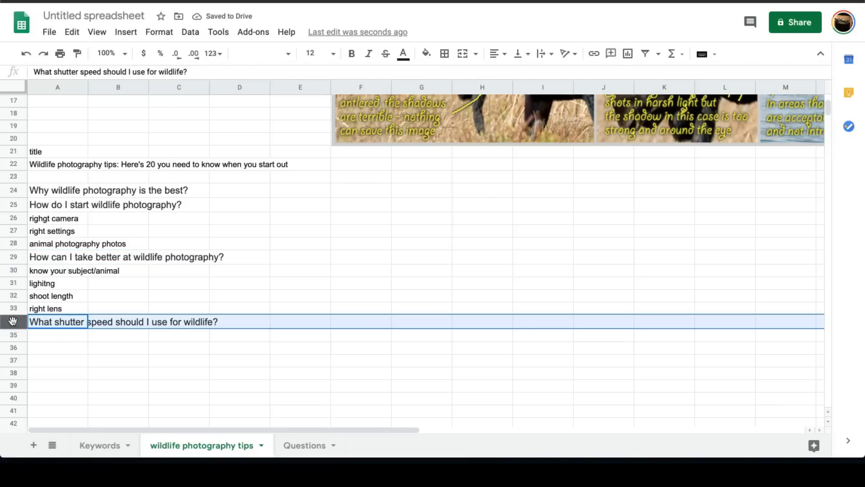
pyautogui.moveTo(14, 322); pyautogui.dragTo(62, 249)
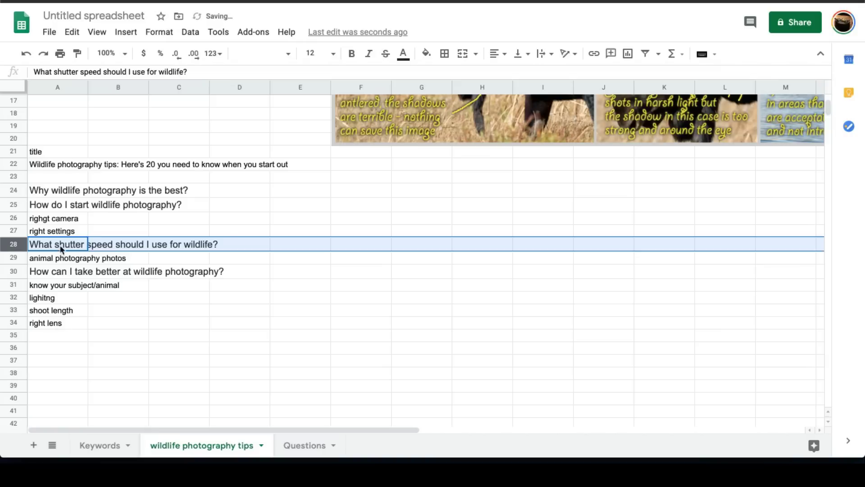
pyautogui.click(67, 234)
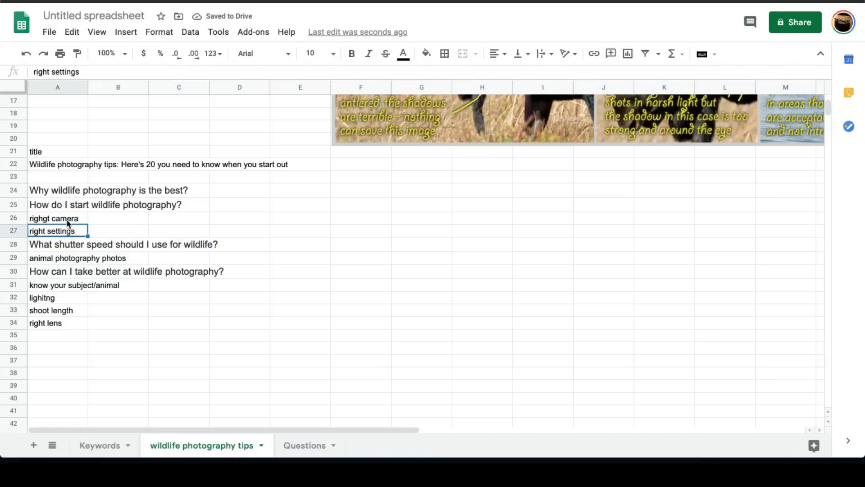
# Insert one empty column to the right and one to the left of text column A
pyautogui.click(59, 90)
pyautogui.rightClick(59, 90)
pyautogui.click(123, 158)
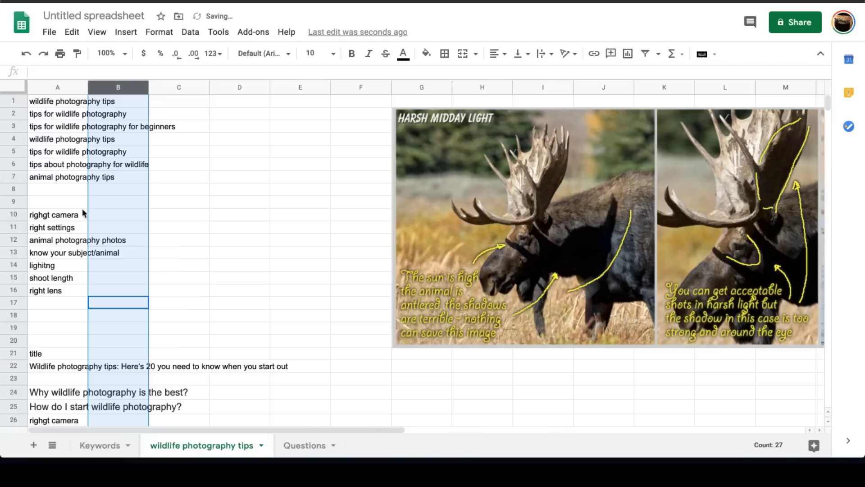
pyautogui.rightClick(71, 88)
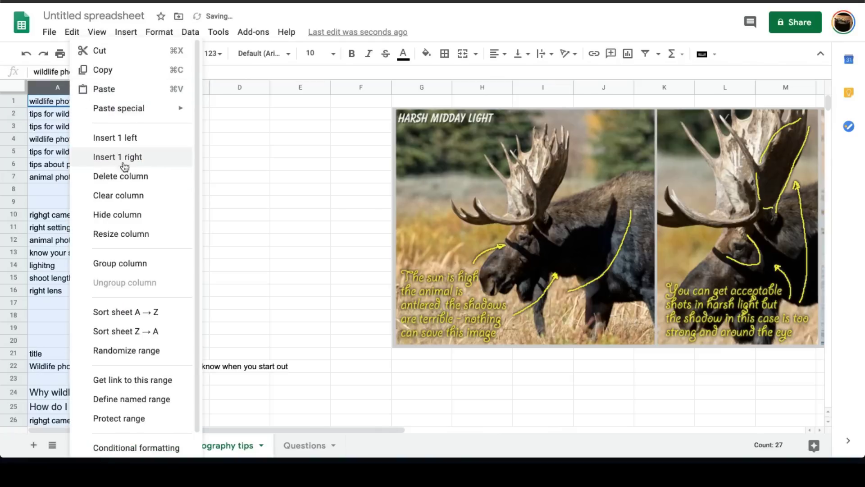
pyautogui.click(135, 138)
# Label the outline's heading levels in column A, with h2 in A24:A27 and h3 in A28
pyautogui.scroll(-1, 72, 346)
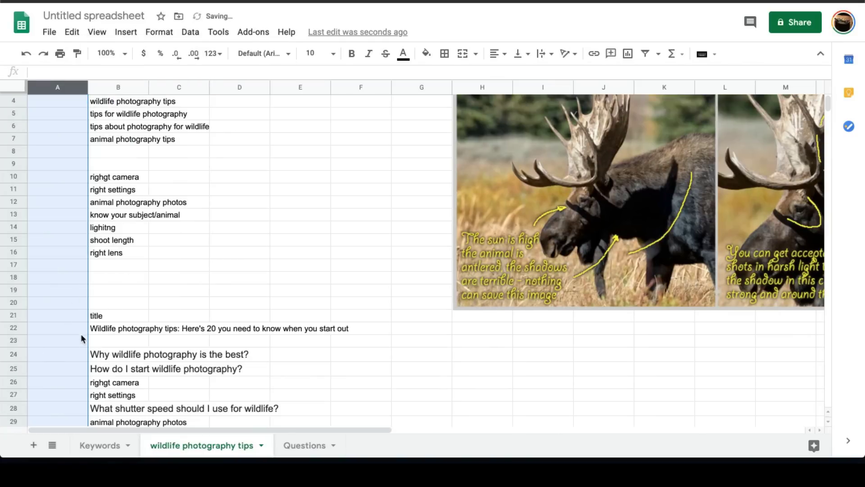
pyautogui.click(75, 359)
pyautogui.write('h2')
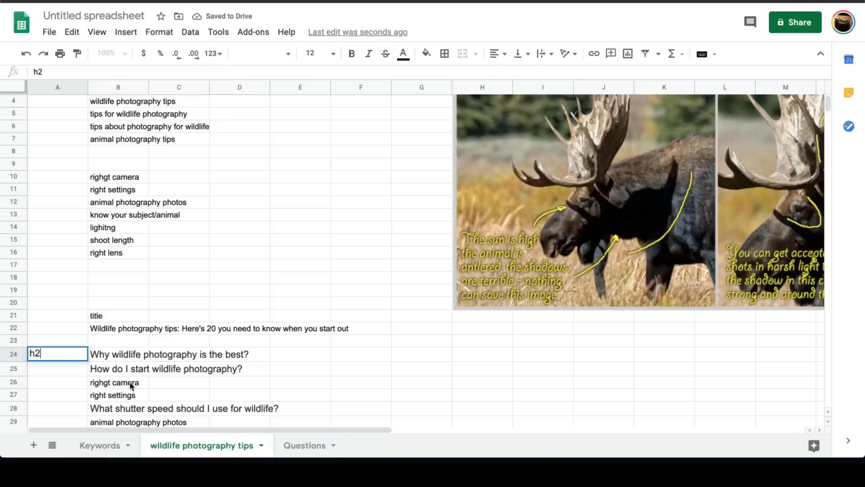
pyautogui.press('Return')
pyautogui.write('h2')
pyautogui.press('Return')
pyautogui.write('\\')
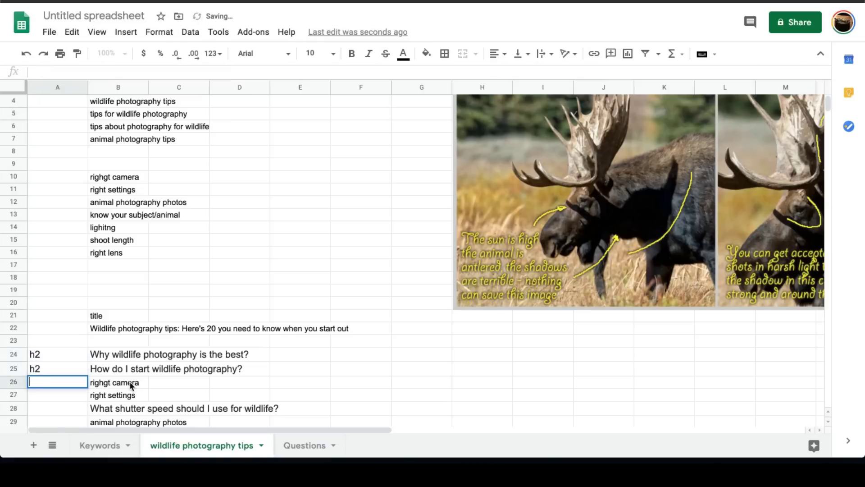
pyautogui.write('h2')
pyautogui.press('Return')
pyautogui.write('h2')
pyautogui.press('Return')
pyautogui.write('h3')
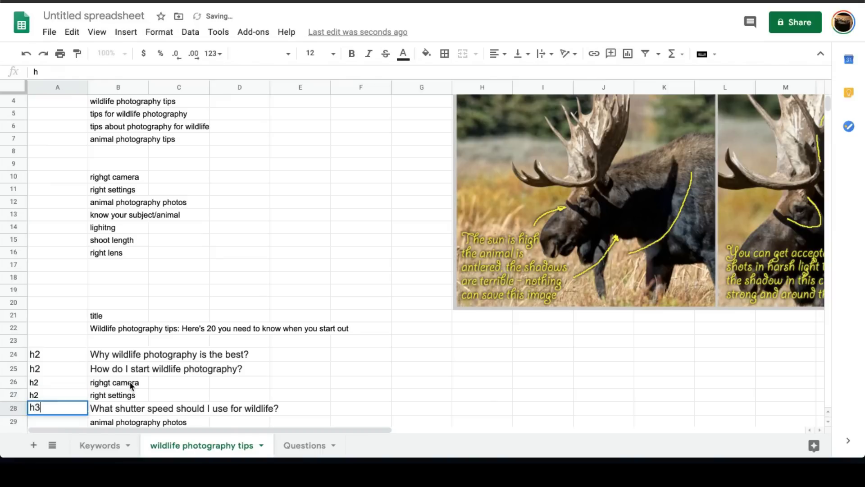
pyautogui.press('Return')
# Enter the label "title" in A22 beside the article title and clear the redundant label in B21
pyautogui.scroll(-3, 130, 384)
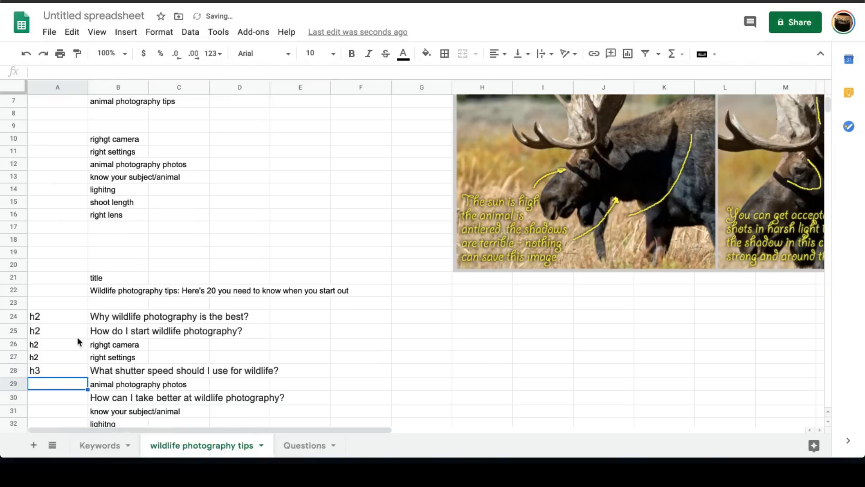
pyautogui.scroll(-1, 75, 324)
pyautogui.scroll(-1, 73, 325)
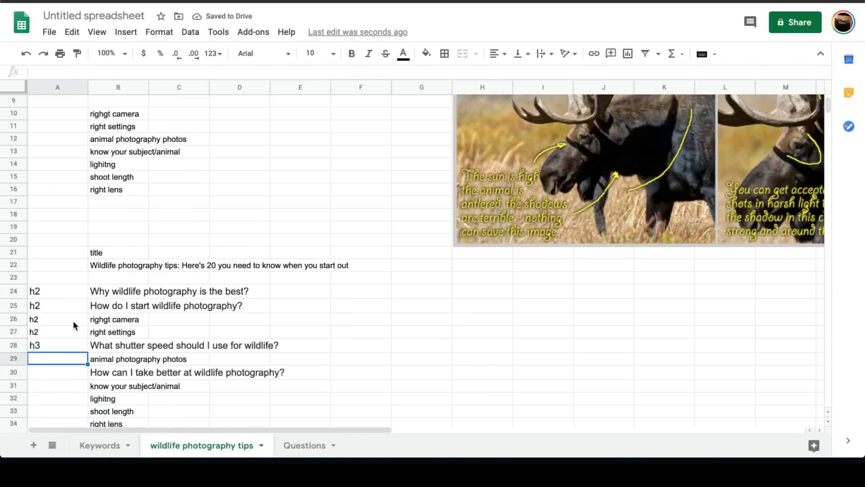
pyautogui.click(70, 257)
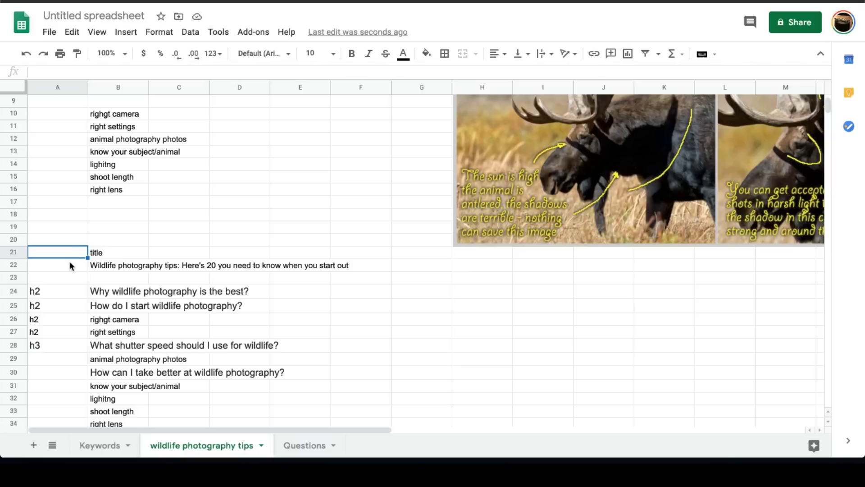
pyautogui.click(70, 264)
pyautogui.write('title')
pyautogui.press('Return')
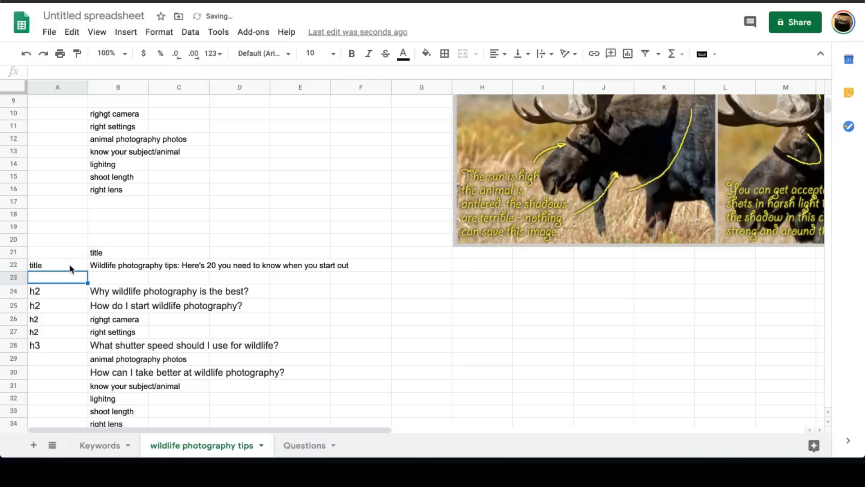
pyautogui.click(125, 251)
pyautogui.press('Delete')
# Enter the label "meta description" in A23 below the title label
pyautogui.click(83, 277)
pyautogui.write('meta de')
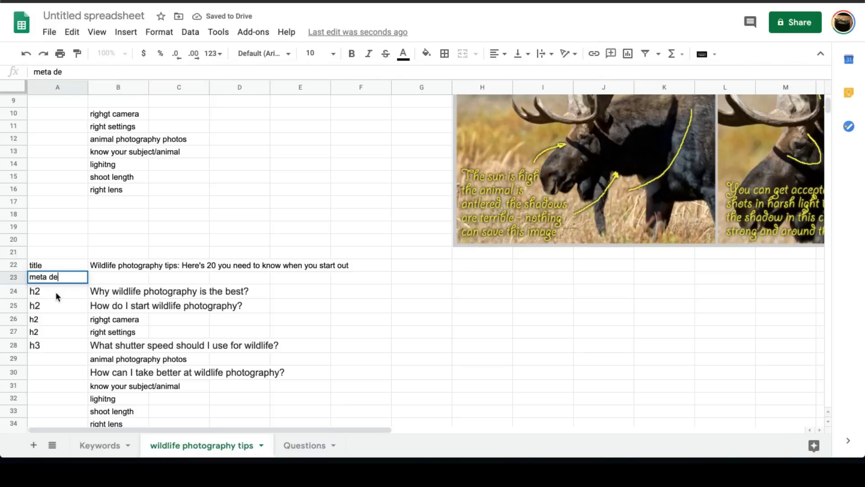
pyautogui.write('scription')
pyautogui.press('Return')
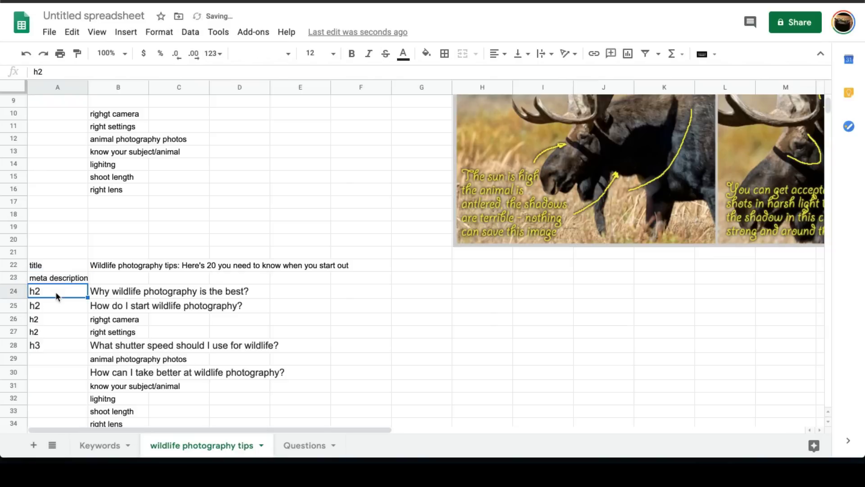
# Copy the keyword "tips for wildlife photography for beginners" from B3 into B23 as the start of the meta description
pyautogui.scroll(3, 150, 204)
pyautogui.click(126, 104)
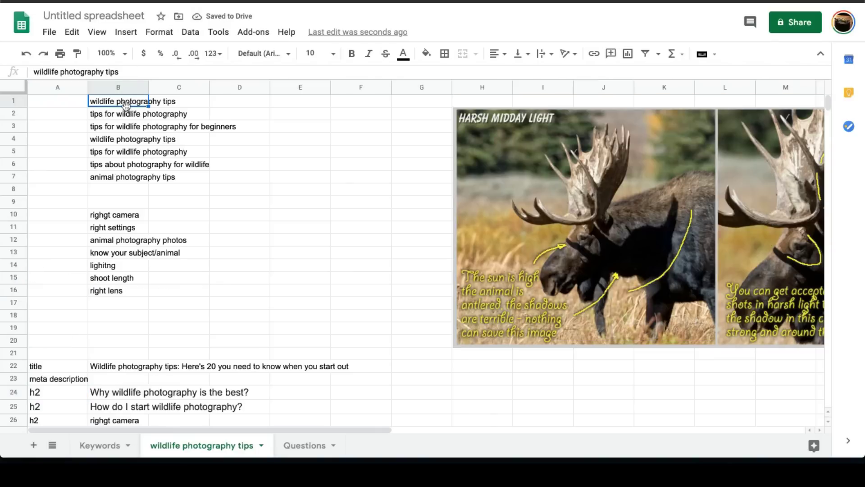
pyautogui.click(133, 117)
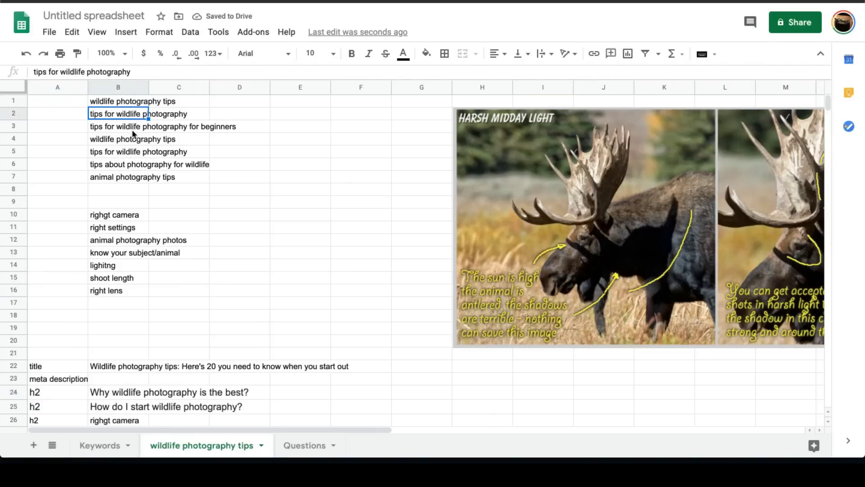
pyautogui.click(138, 127)
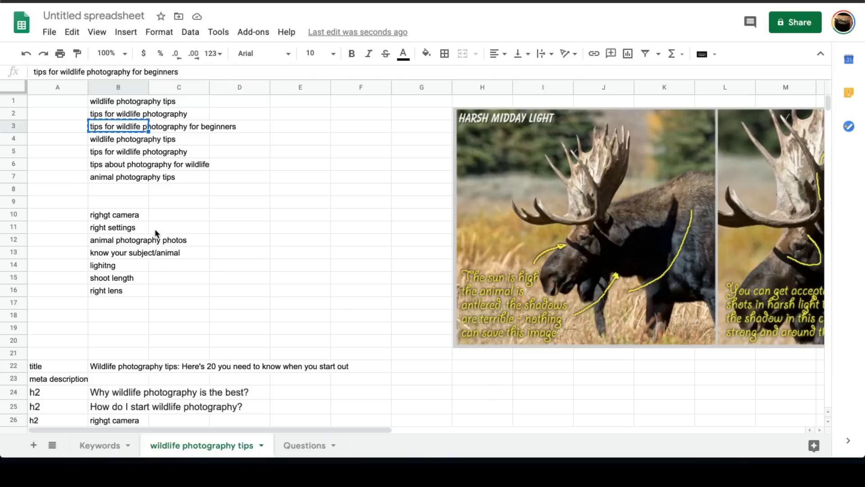
pyautogui.click(123, 378)
pyautogui.write('tips for wildlife photography for beginners')
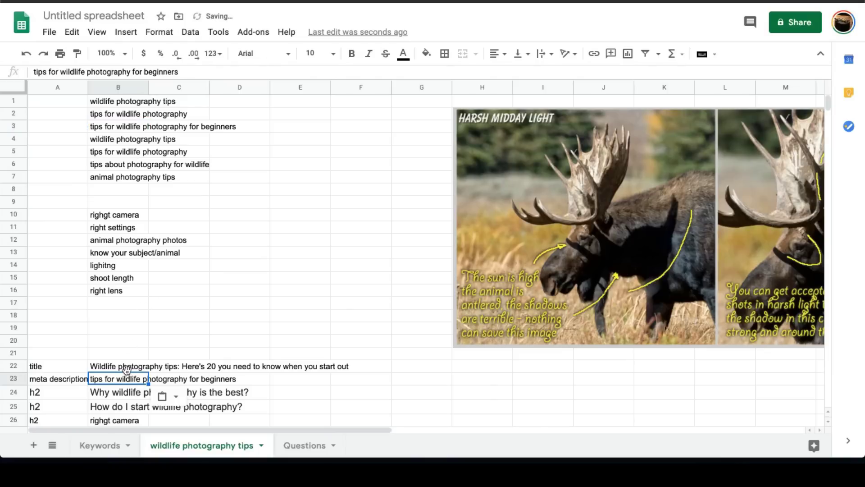
# Extend B23 with ". If you are starting out or wanting more information about wildlife photography tips, here's 20 things you should know"
pyautogui.doubleClick(126, 381)
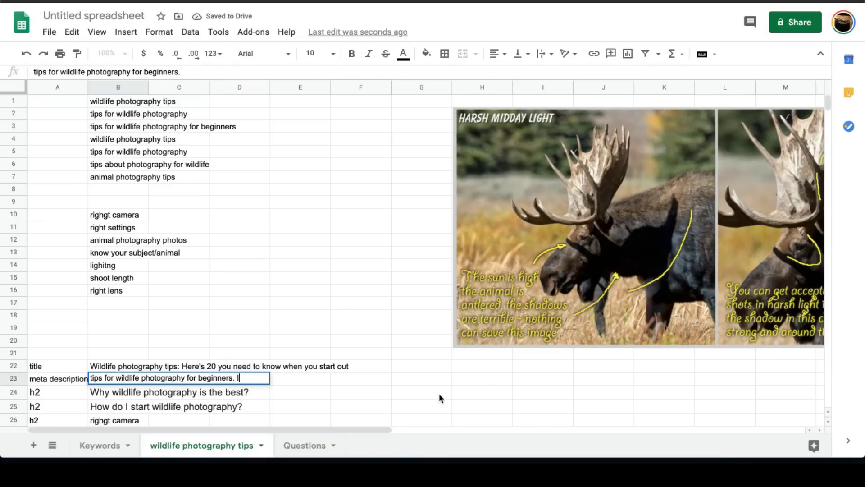
pyautogui.write('. If you are start')
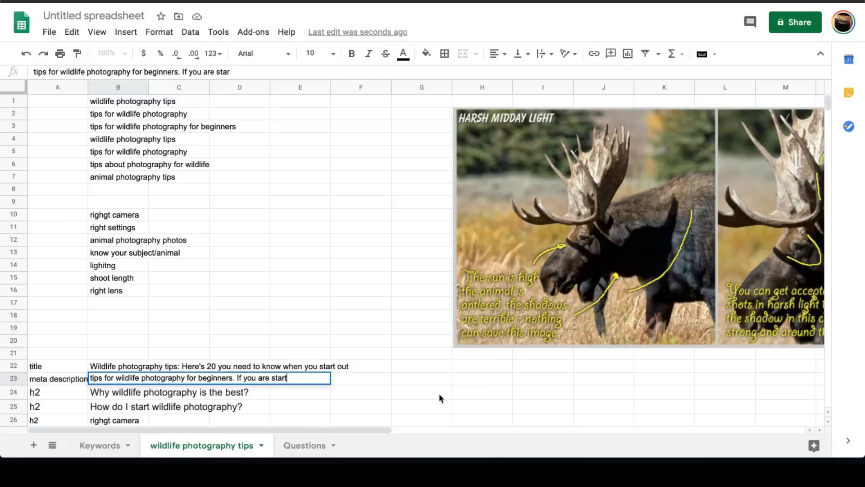
pyautogui.write('ing out or wanting more inf')
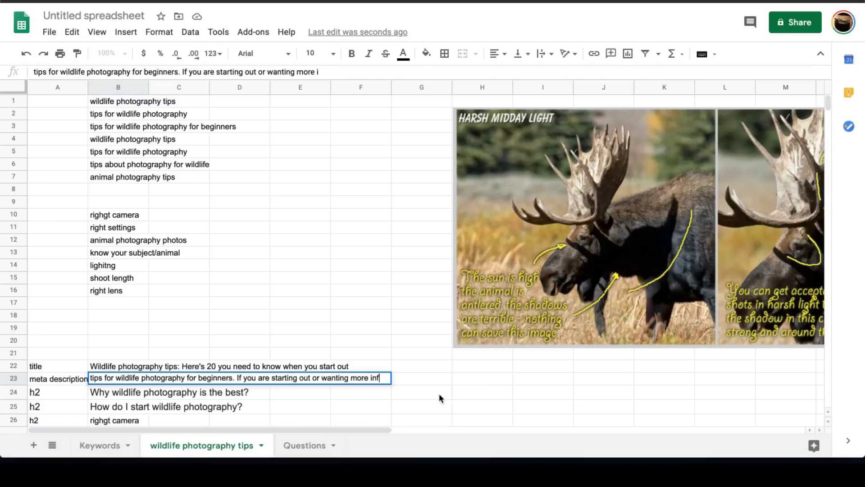
pyautogui.write('ormatio')
pyautogui.write('abou')
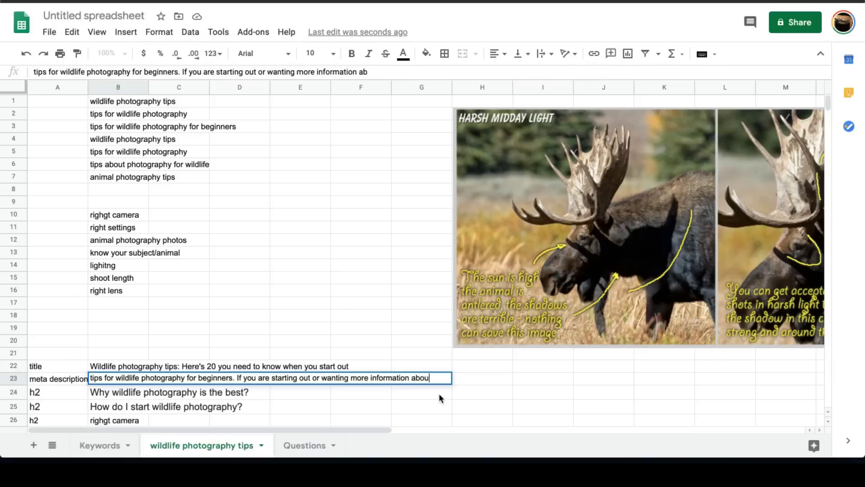
pyautogui.write('t wildlife pgo')
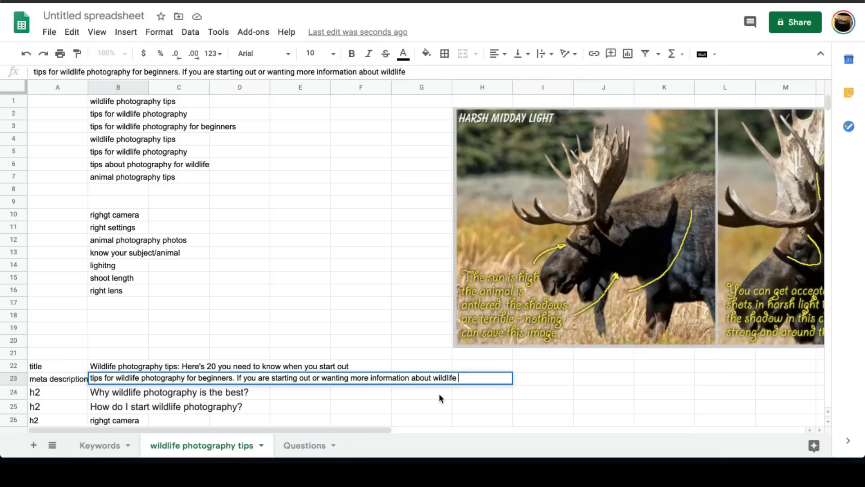
pyautogui.press('BackSpace')
pyautogui.press('BackSpace')
pyautogui.write('hotography ')
pyautogui.write('tips, ')
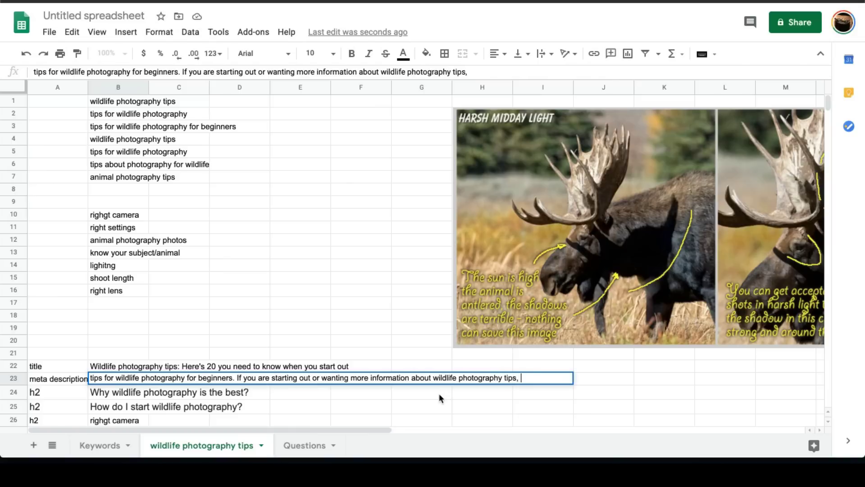
pyautogui.write("here's 20 things yo")
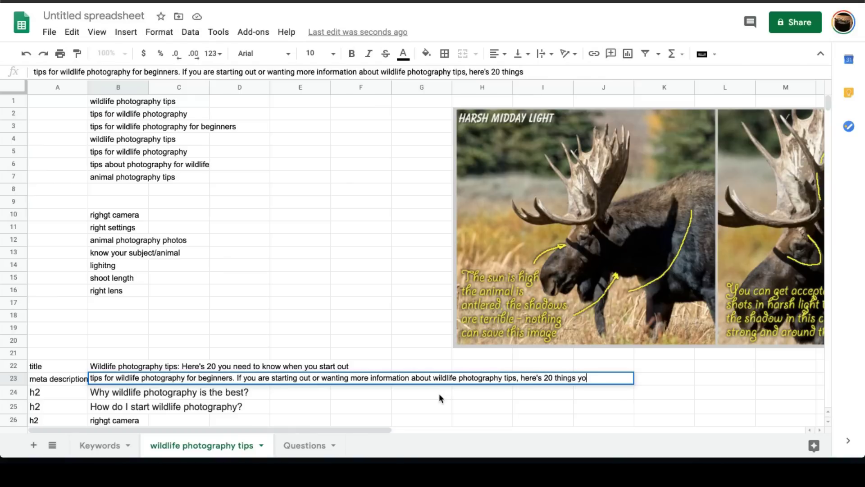
pyautogui.write('u should know')
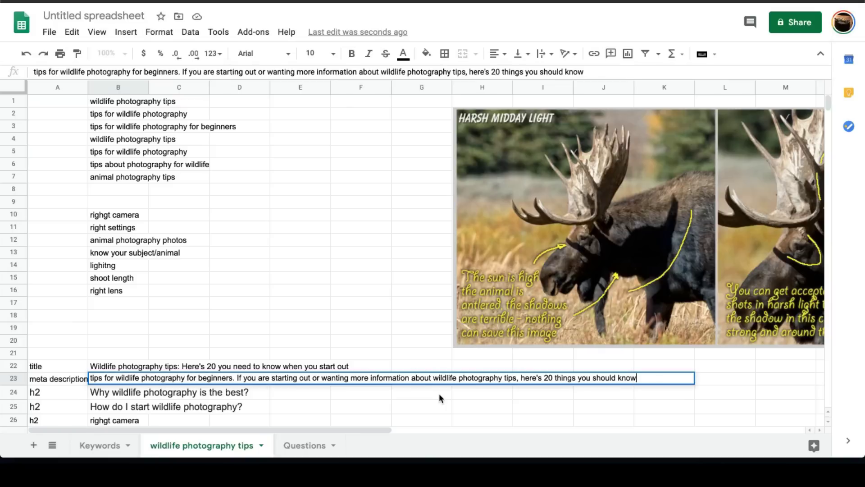
pyautogui.press('Return')
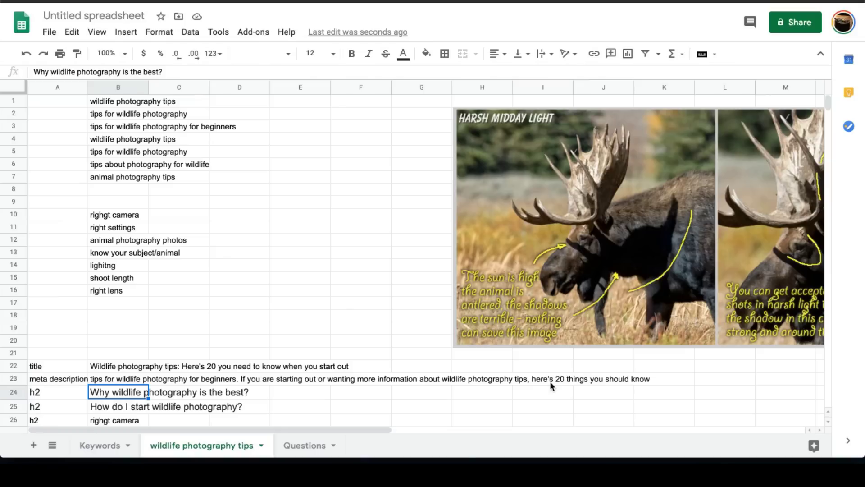
# Review the title in row 22, the meta description in row 23 and the outline headings below them
pyautogui.click(140, 367)
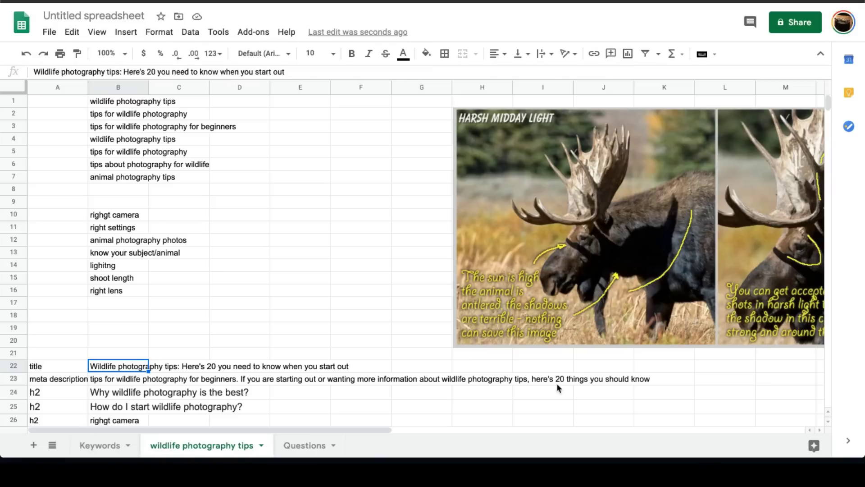
pyautogui.click(588, 381)
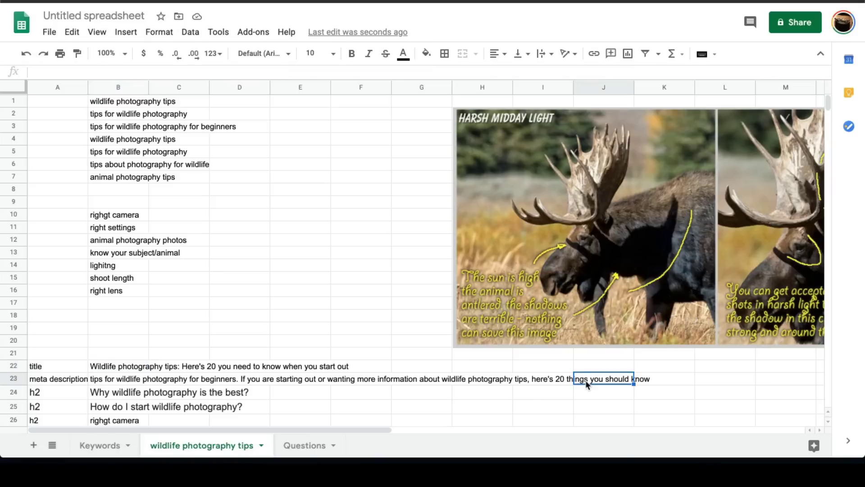
pyautogui.click(176, 391)
pyautogui.scroll(-2, 212, 364)
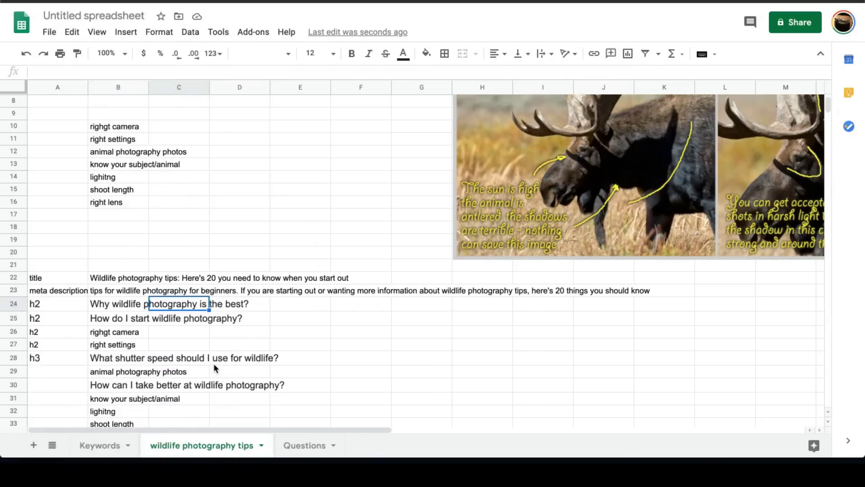
# Select the keyword list in B1:B7 at the start of the sheet
pyautogui.scroll(3, 214, 363)
pyautogui.moveTo(156, 102); pyautogui.dragTo(132, 178)
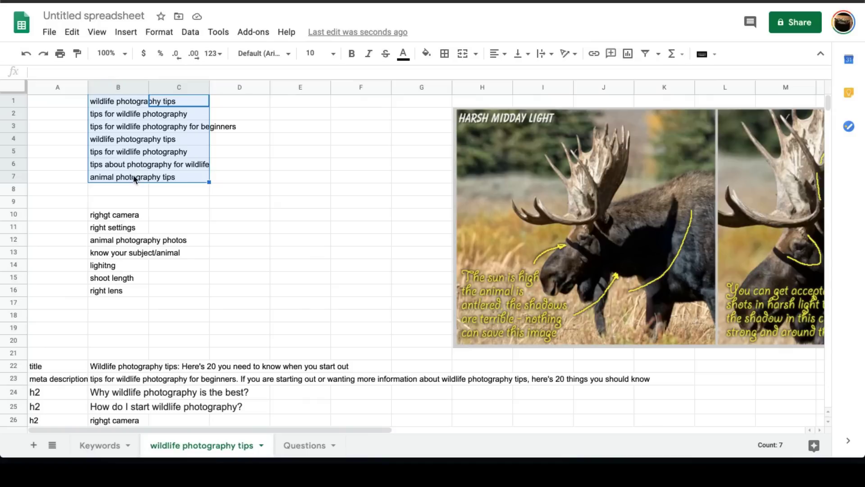
pyautogui.press('Left')
pyautogui.keyDown('shift'); pyautogui.click(135, 176); pyautogui.keyUp('shift')
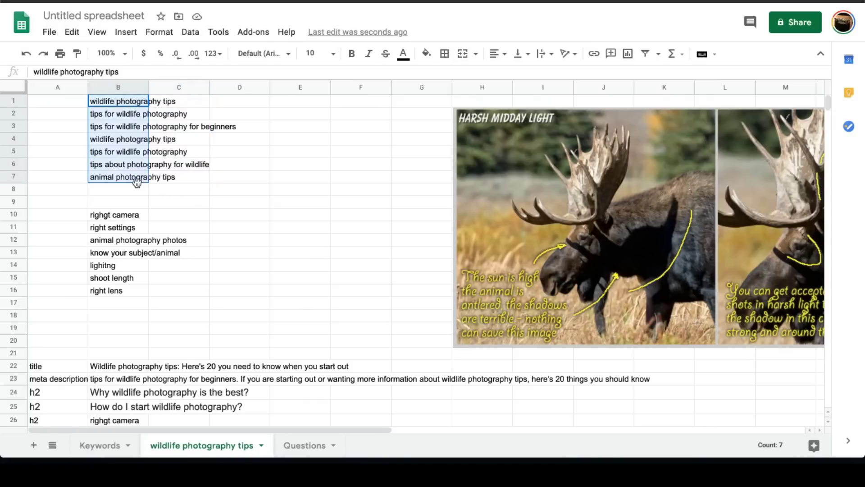
# Review the article outline in rows 22 to 34, from the title and meta description to the last topic
pyautogui.scroll(-3, 142, 195)
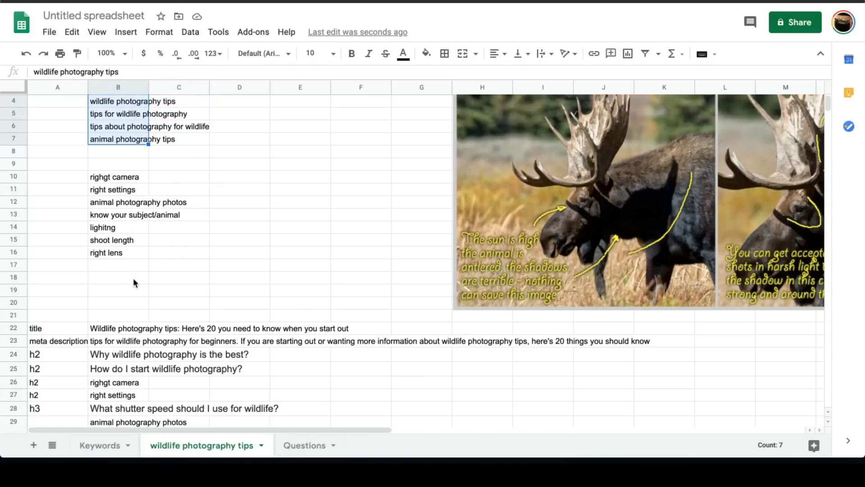
pyautogui.scroll(-1, 134, 279)
pyautogui.scroll(-5, 135, 279)
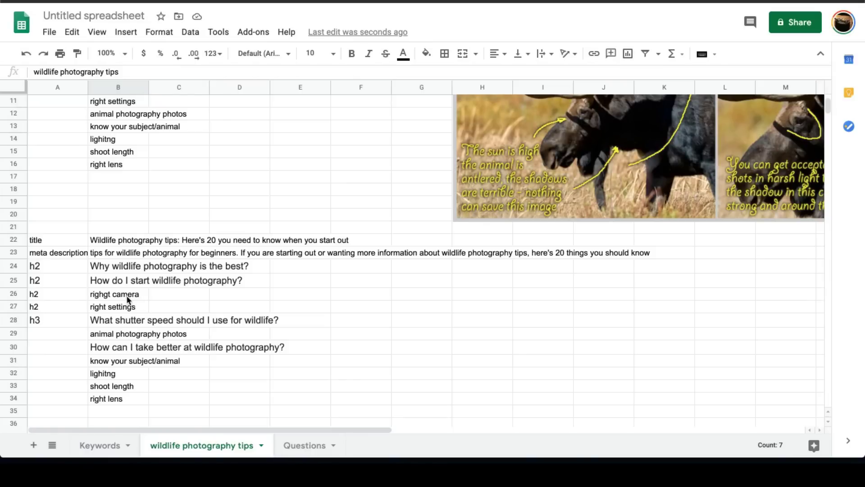
pyautogui.scroll(-2, 346, 267)
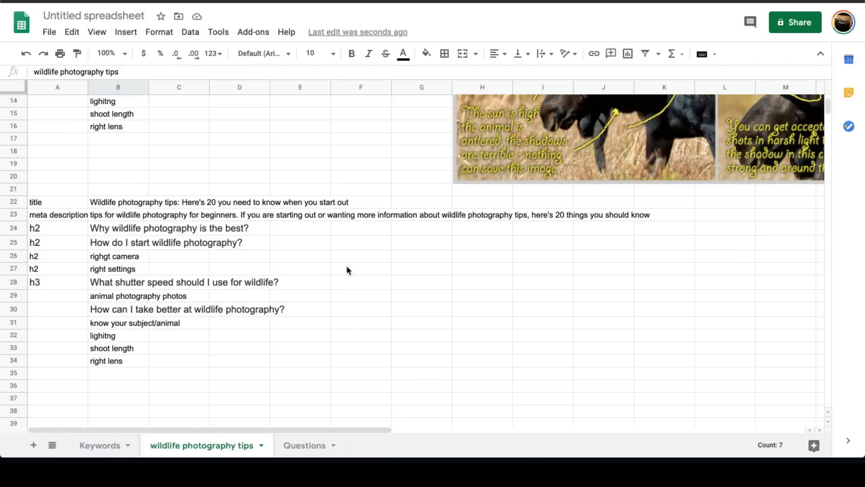
pyautogui.click(131, 387)
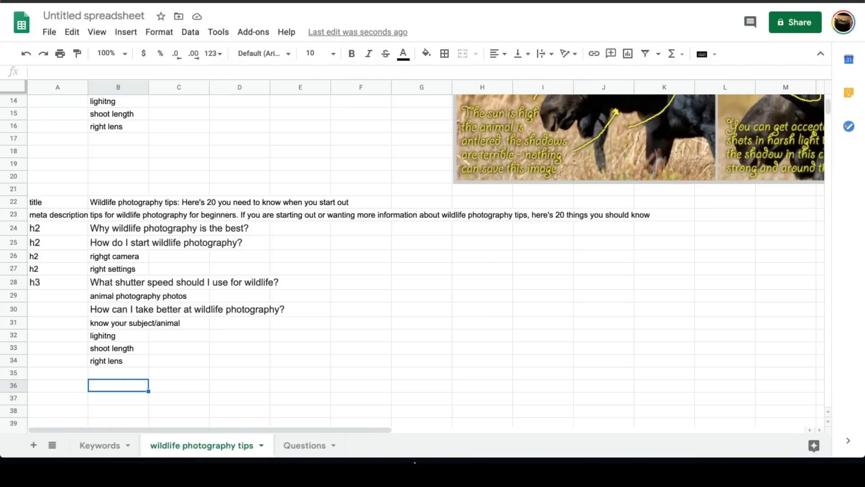
pyautogui.scroll(3, 715, 216)
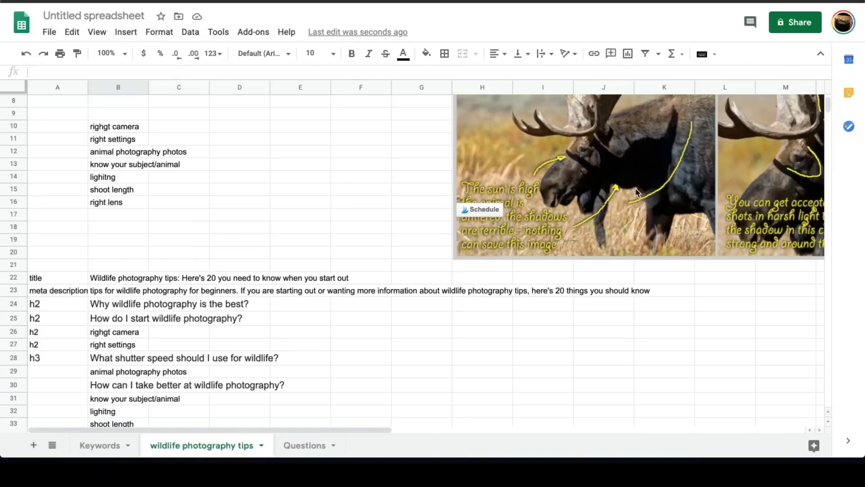
pyautogui.scroll(1, 637, 193)
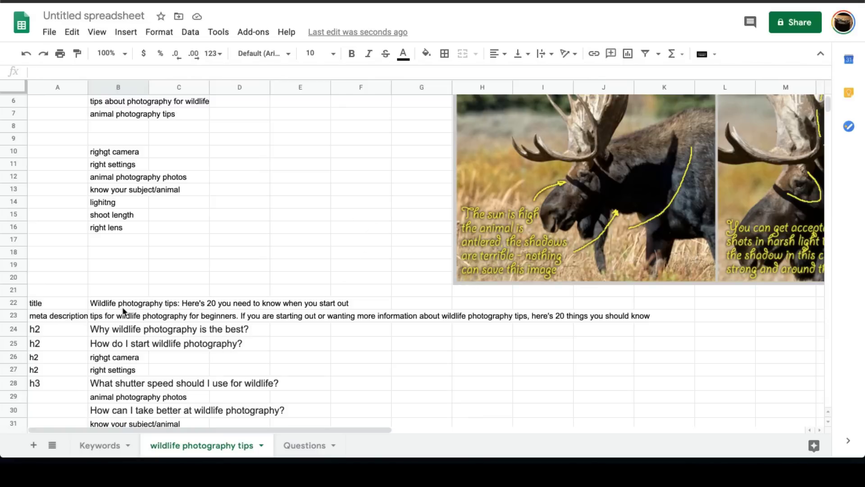
# Compare the title and meta description in B22:B23 with the keyword list in B1:B7
pyautogui.moveTo(124, 308); pyautogui.dragTo(124, 321)
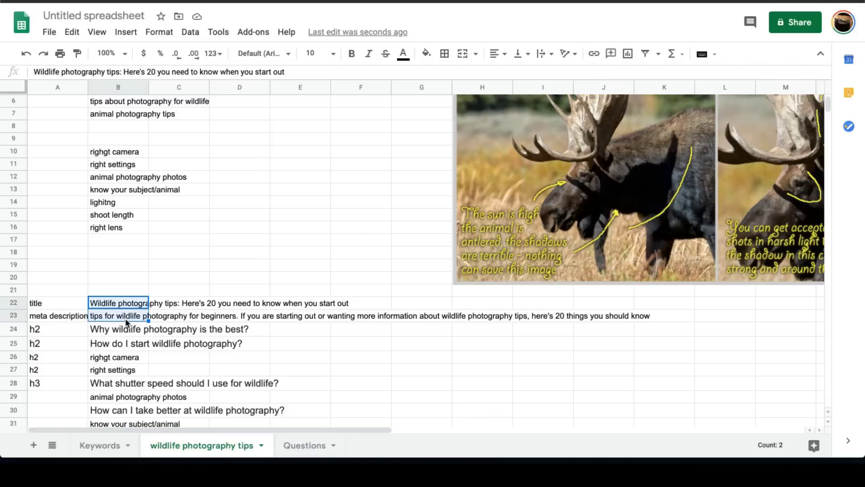
pyautogui.scroll(2, 127, 322)
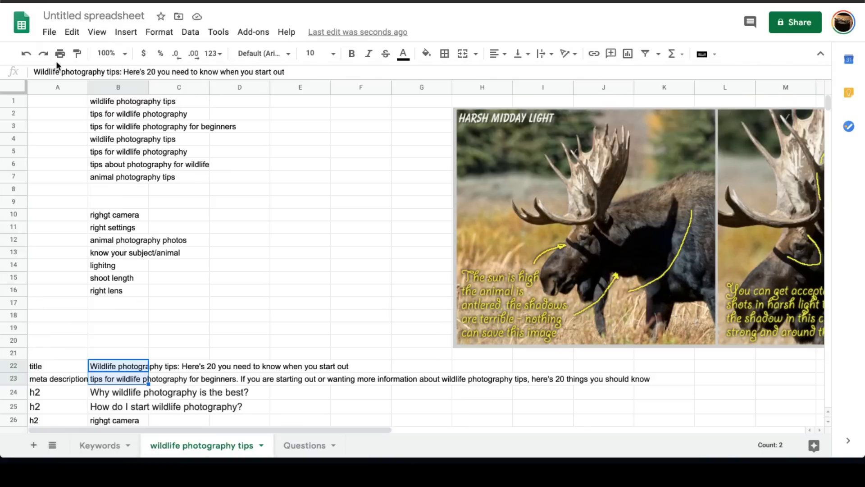
pyautogui.moveTo(103, 102); pyautogui.dragTo(116, 175)
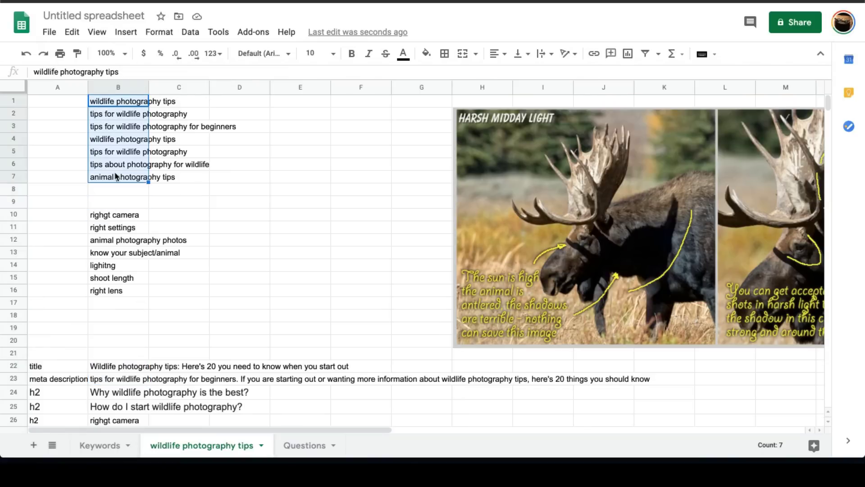
pyautogui.scroll(-2, 116, 225)
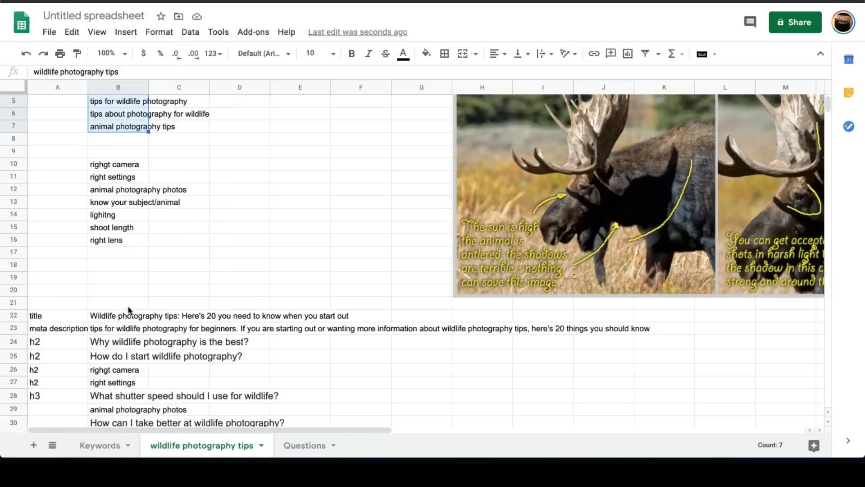
pyautogui.moveTo(129, 313); pyautogui.dragTo(129, 332)
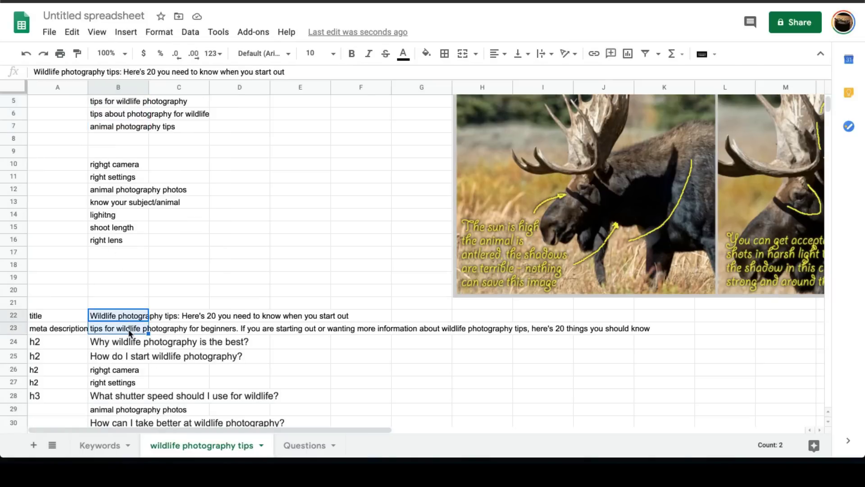
pyautogui.scroll(-1, 129, 333)
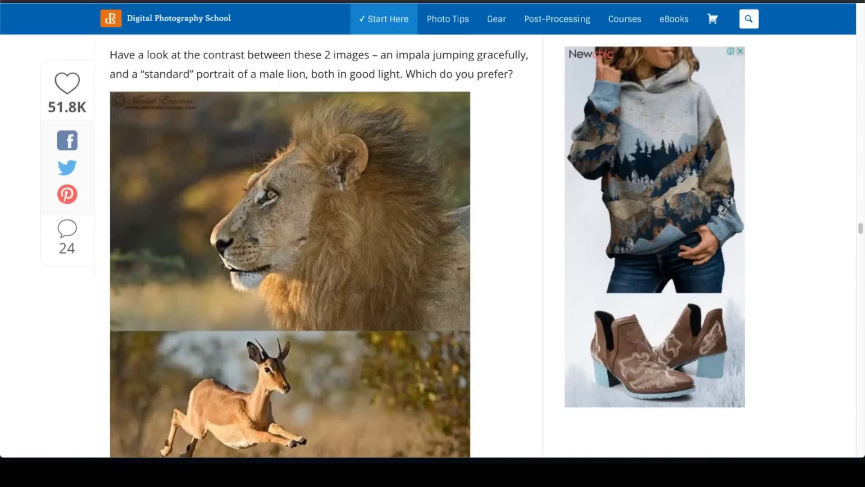
# Switch to the Digital Photography School article and read on to tip 9 about patience
pyautogui.scroll(-10, 288, 196)
pyautogui.scroll(-10, 287, 207)
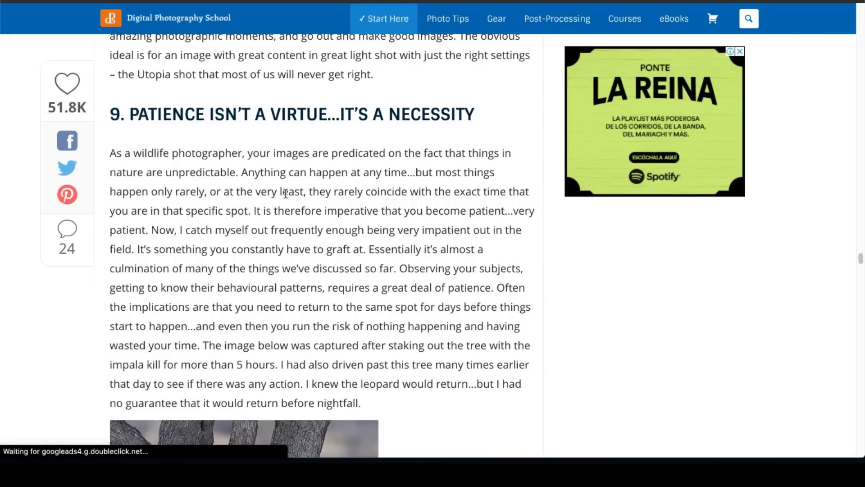
pyautogui.scroll(-2, 229, 221)
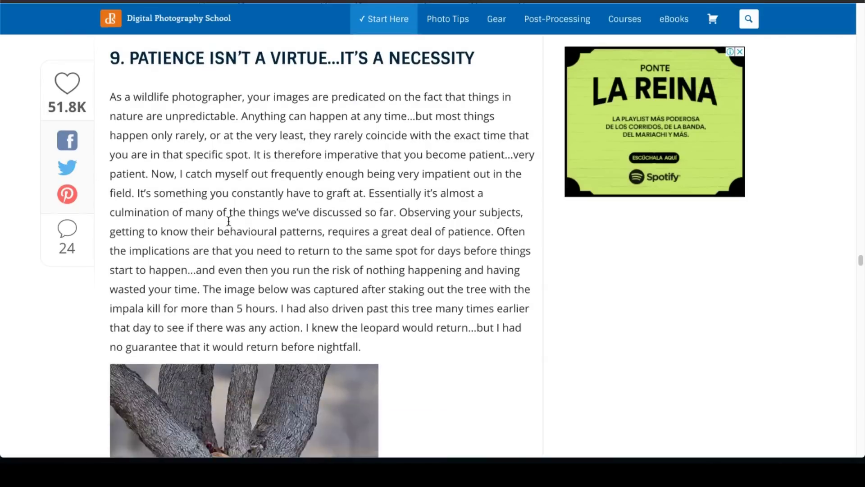
pyautogui.scroll(-2, 229, 221)
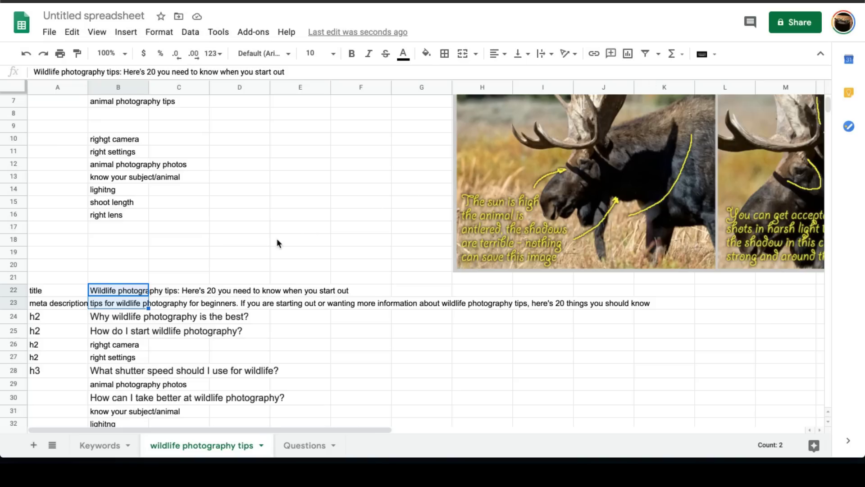
# Return to the spreadsheet and go over the keywords in B1:B6, ending on the first keyword in B1
pyautogui.click(277, 238)
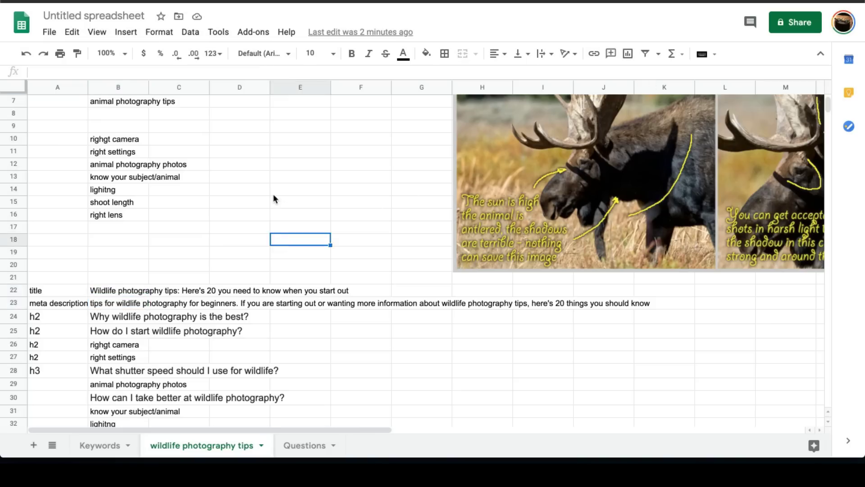
pyautogui.click(147, 228)
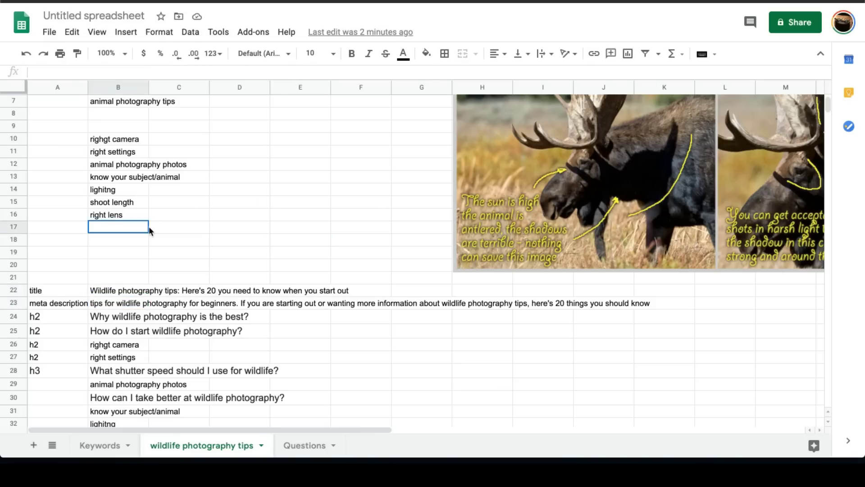
pyautogui.scroll(3, 135, 225)
pyautogui.moveTo(137, 180)
pyautogui.mouseDown()
pyautogui.moveTo(134, 113)
pyautogui.moveTo(133, 192)
pyautogui.moveTo(136, 173)
pyautogui.mouseUp()
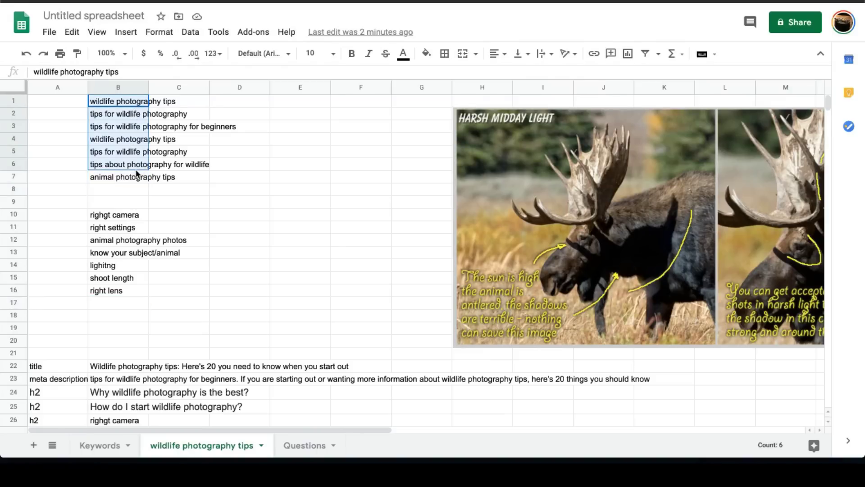
pyautogui.click(135, 105)
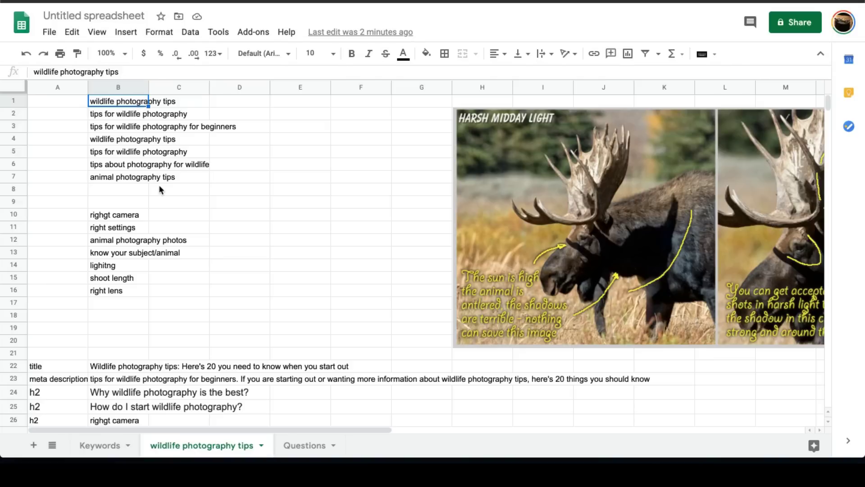
# Check the title and meta description in B22:B23, and select the outline headings in B24:B31
pyautogui.scroll(-3, 296, 232)
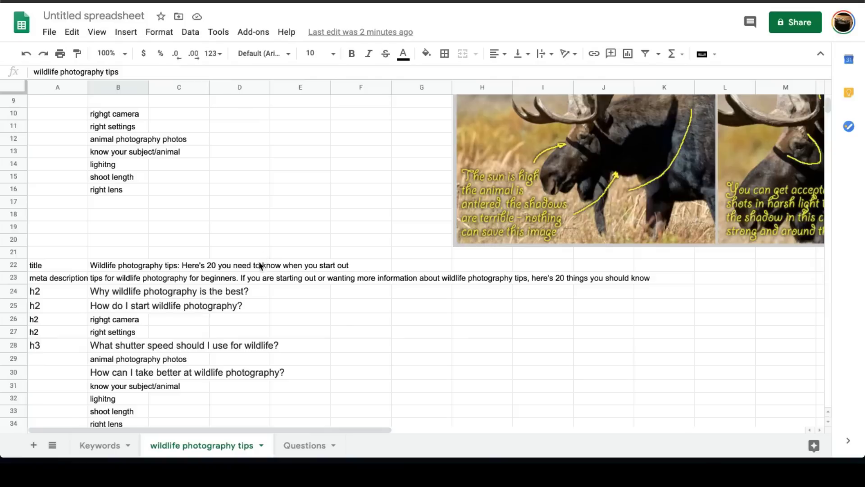
pyautogui.click(167, 270)
pyautogui.moveTo(121, 270); pyautogui.dragTo(127, 286)
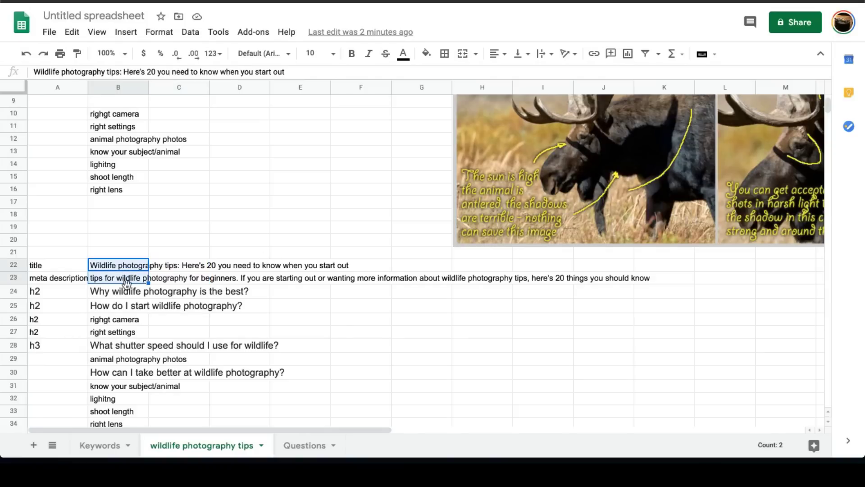
pyautogui.click(135, 320)
pyautogui.moveTo(137, 292); pyautogui.dragTo(142, 386)
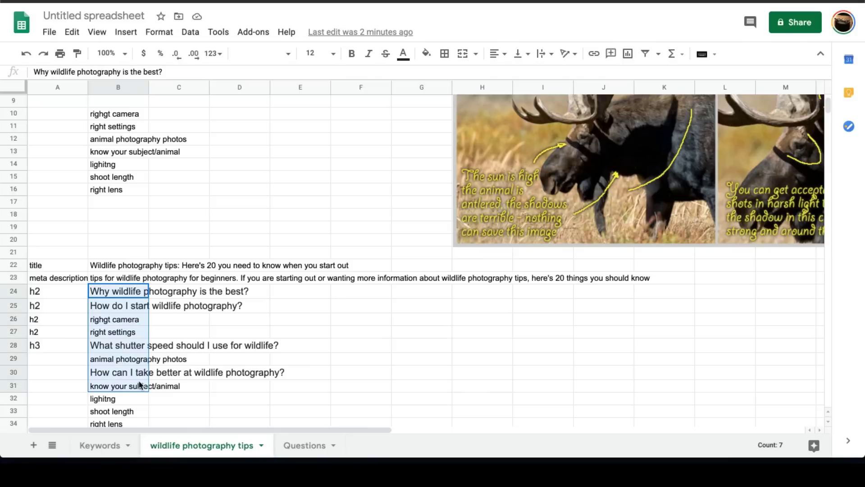
pyautogui.scroll(-1, 142, 386)
pyautogui.scroll(-1, 146, 378)
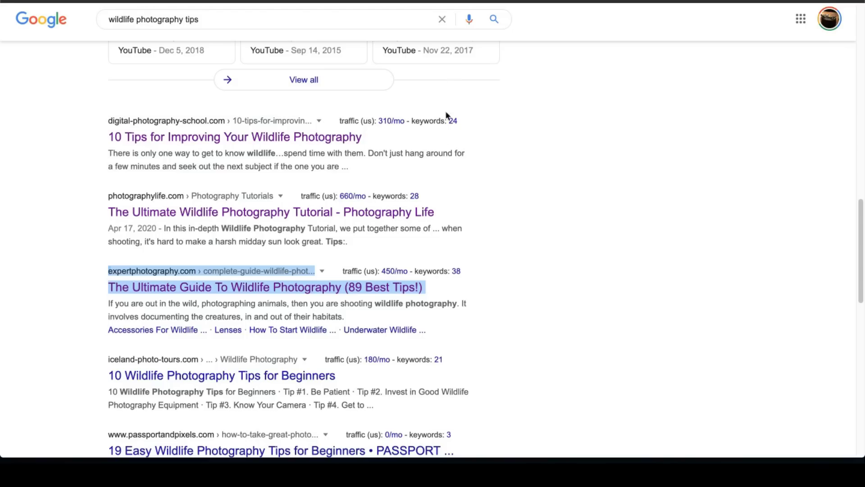
# Switch to the Google results for "wildlife photography tips" and examine the People also ask questions, ranking pages and related searches
pyautogui.scroll(10, 448, 117)
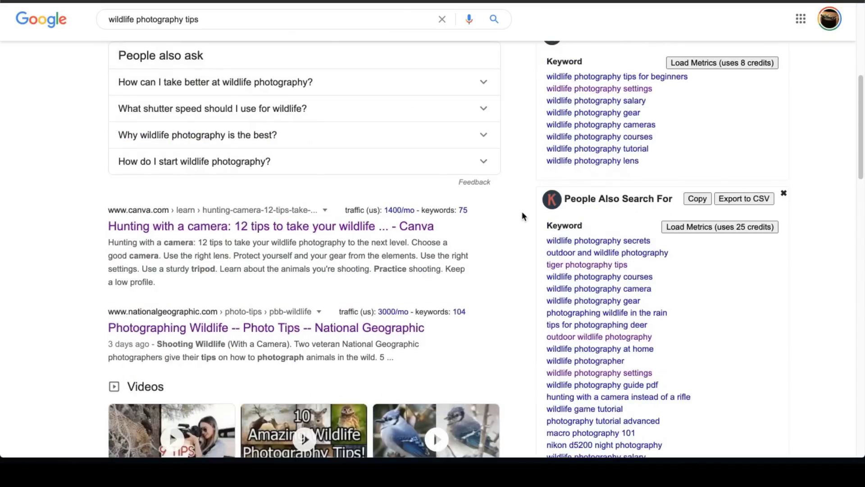
pyautogui.scroll(1, 522, 216)
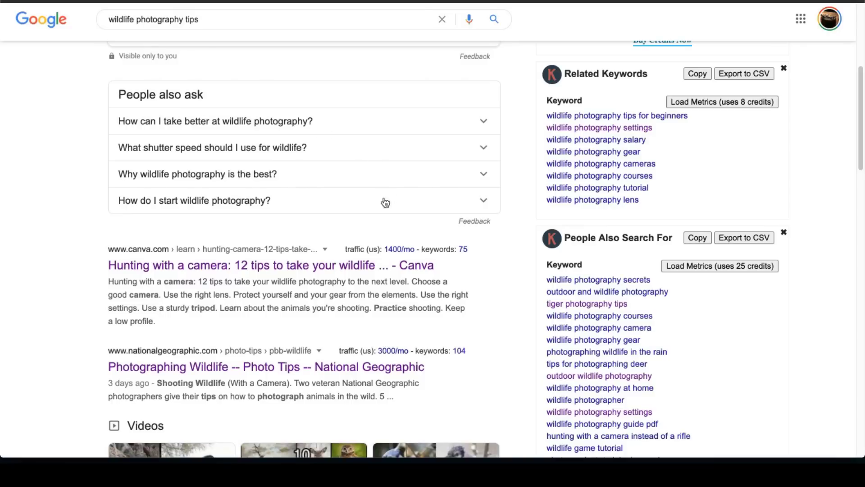
pyautogui.scroll(5, 448, 144)
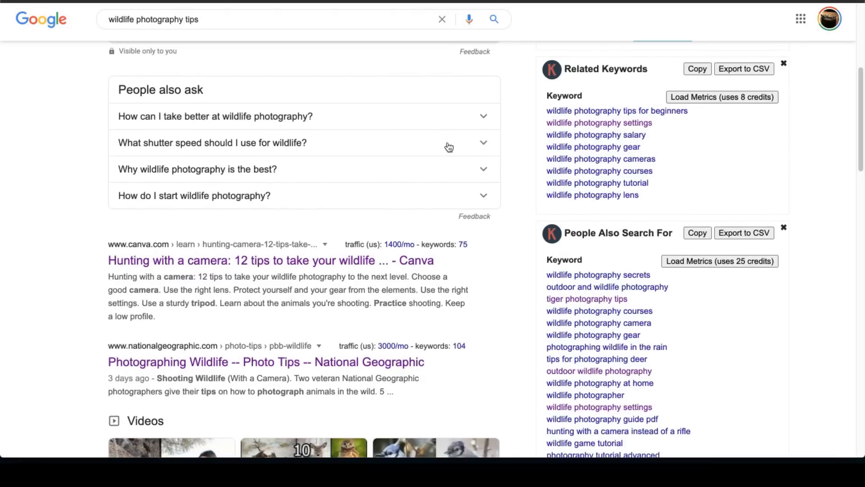
pyautogui.scroll(2, 429, 168)
pyautogui.scroll(-18, 415, 164)
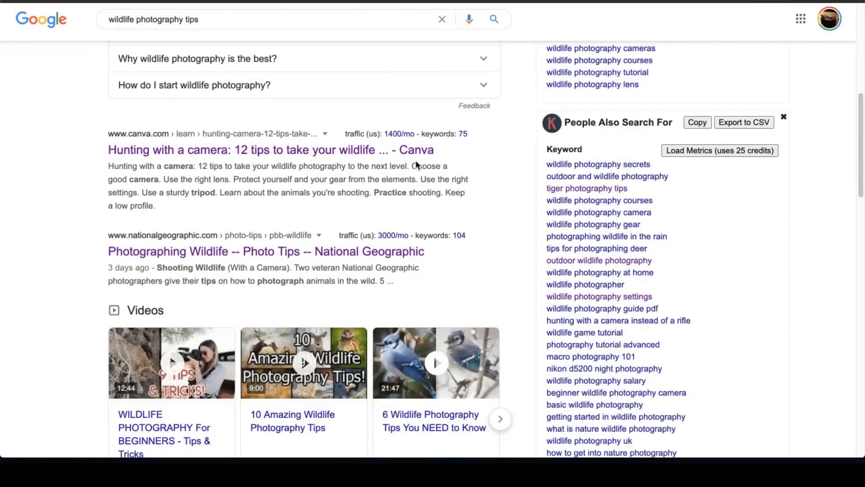
pyautogui.scroll(-13, 413, 169)
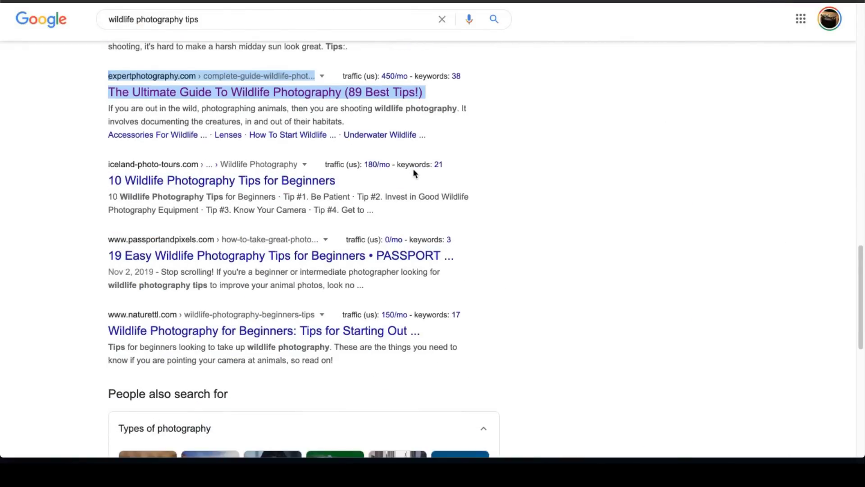
pyautogui.scroll(-4, 415, 175)
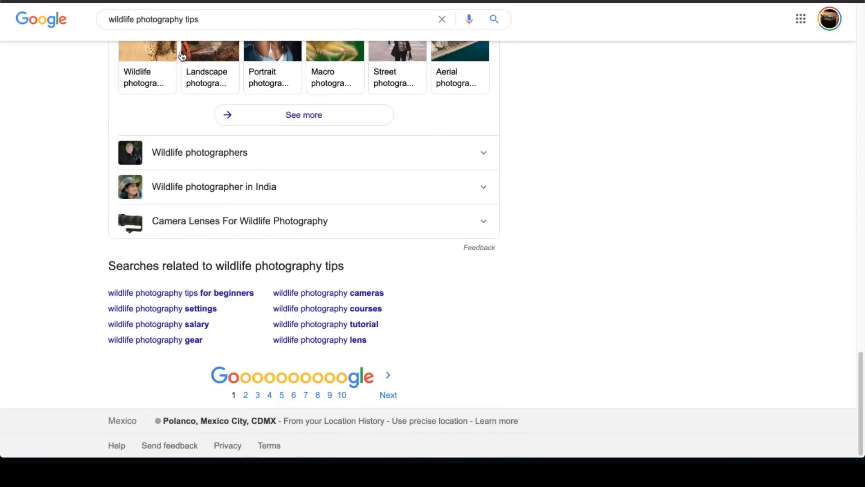
# Search Google for "wildlife photography tips forum"
pyautogui.click(222, 27)
pyautogui.write('forum')
pyautogui.press('Return')
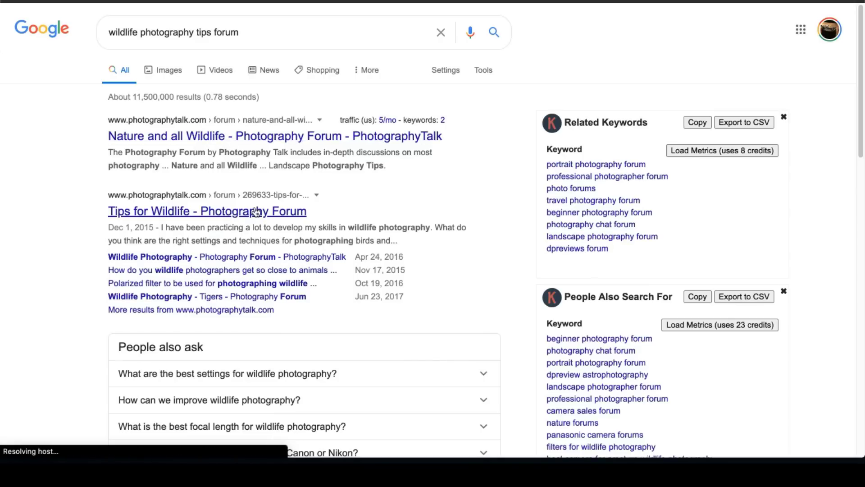
# Open the PhotographyTalk forum thread "Tips for Wildlife" and read through the replies
pyautogui.click(285, 195)
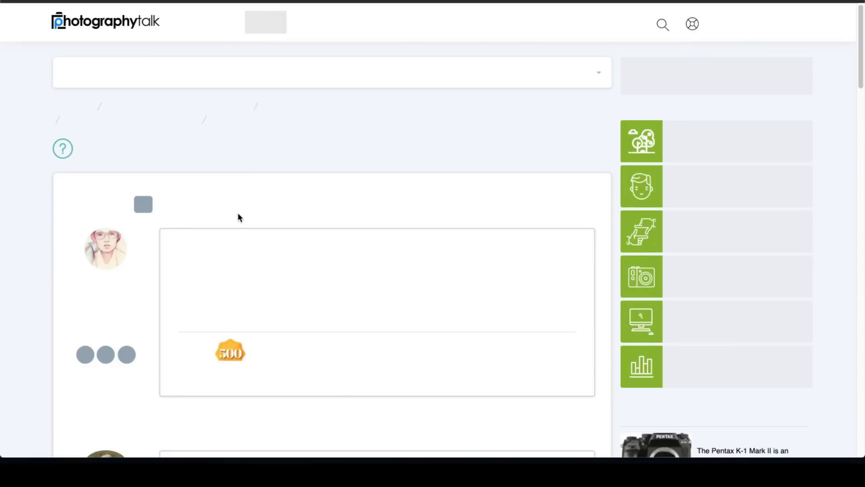
pyautogui.scroll(-4, 225, 208)
pyautogui.scroll(-14, 253, 200)
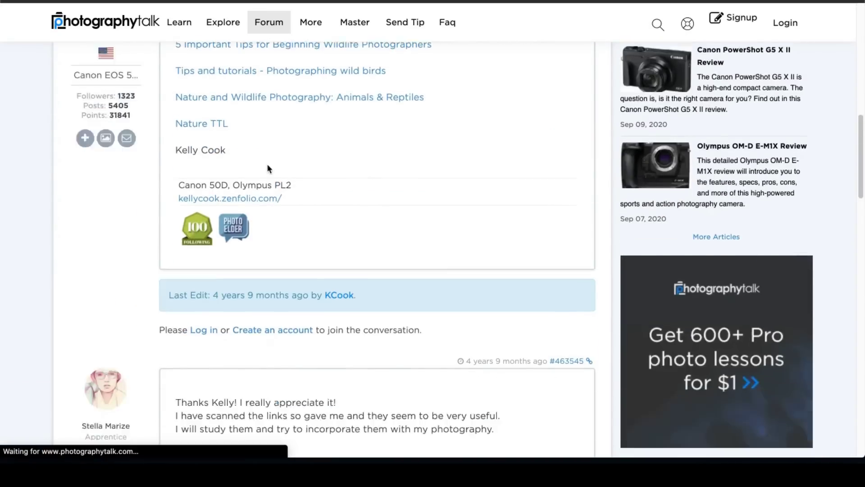
pyautogui.scroll(-17, 309, 173)
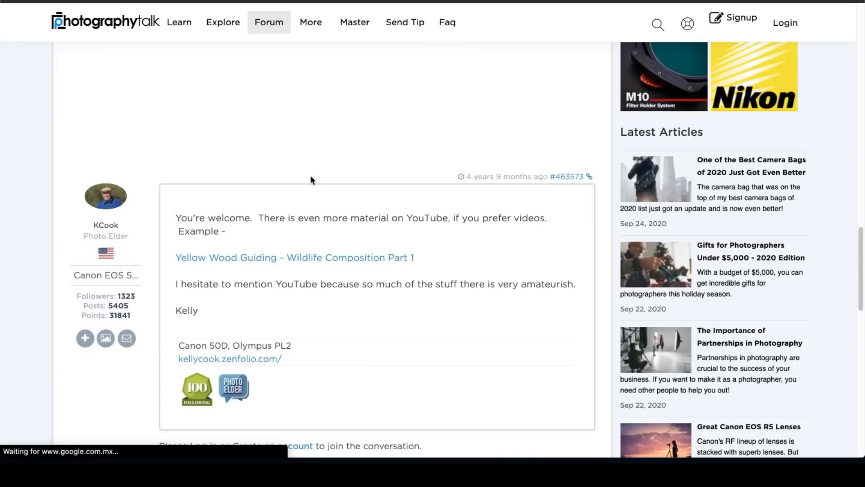
pyautogui.scroll(5, 312, 177)
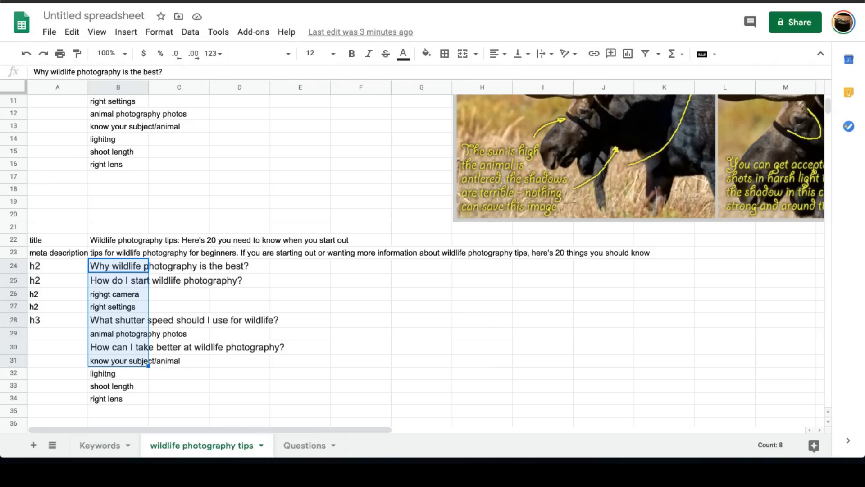
pyautogui.moveTo(1, 243)
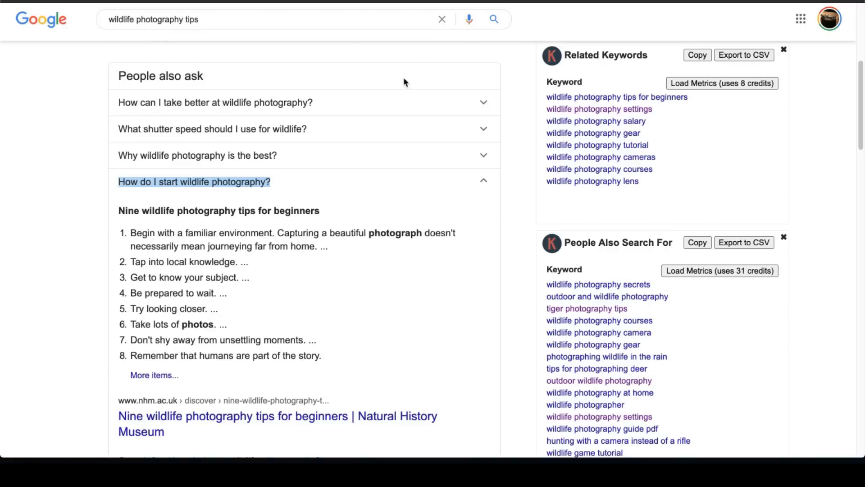
# Review the search performance summary and People also ask questions in the Google results for "wildlife photography tips"
pyautogui.click(425, 67)
pyautogui.scroll(6, 428, 57)
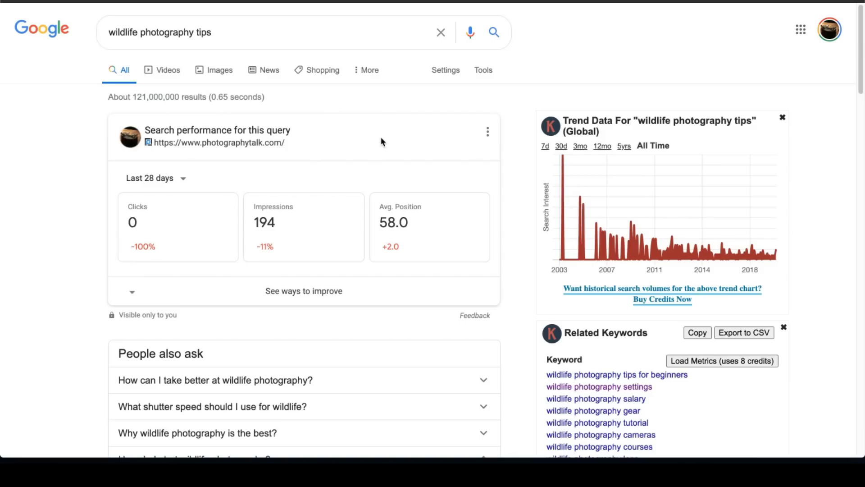
pyautogui.scroll(-6, 381, 141)
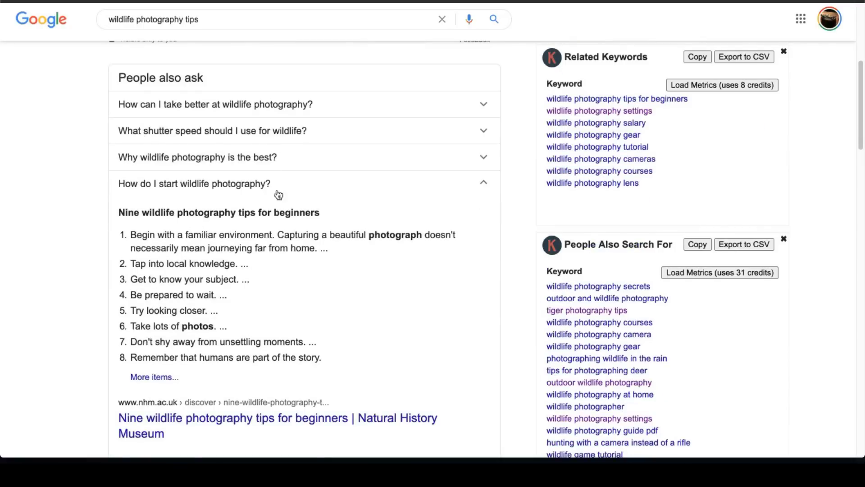
pyautogui.scroll(-1, 272, 216)
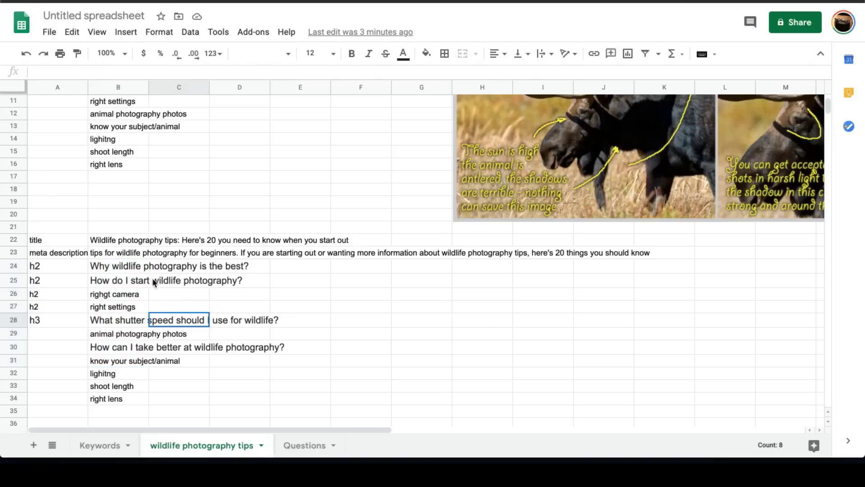
# Switch to the Google Sheets outline and compare its headings with the keywords listed on the Keywords sheet
pyautogui.moveTo(135, 201); pyautogui.dragTo(155, 373)
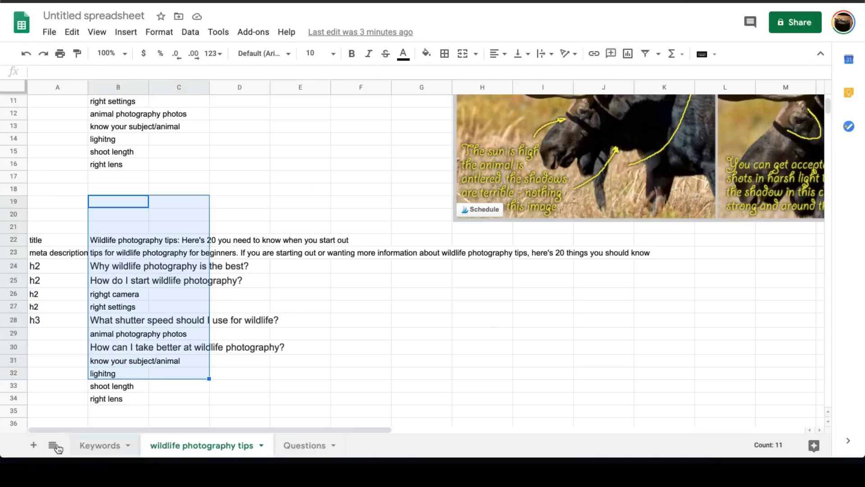
pyautogui.hotkey('ctrl', 'shift', 'pageup')
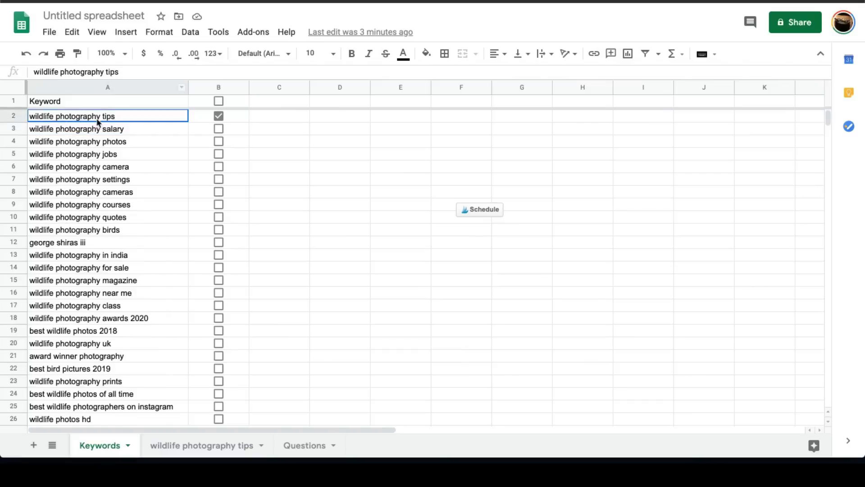
pyautogui.moveTo(126, 117); pyautogui.dragTo(131, 292)
pyautogui.scroll(-3, 126, 294)
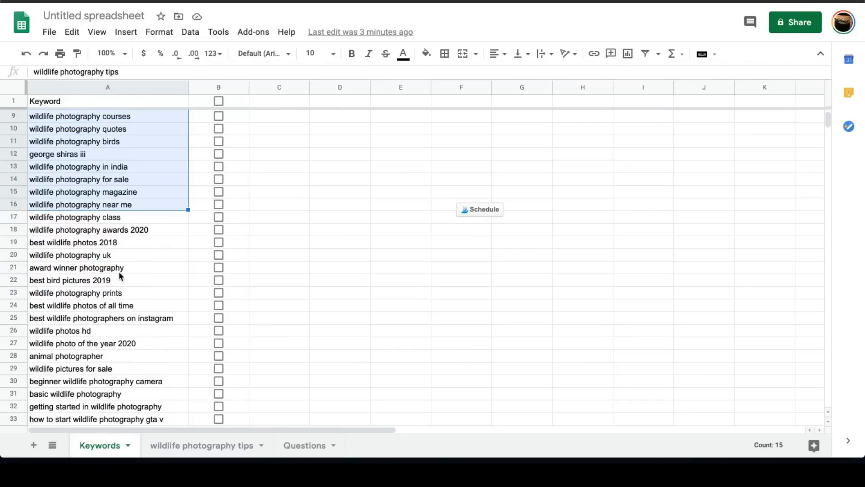
pyautogui.moveTo(123, 345); pyautogui.dragTo(128, 101)
pyautogui.click(151, 251)
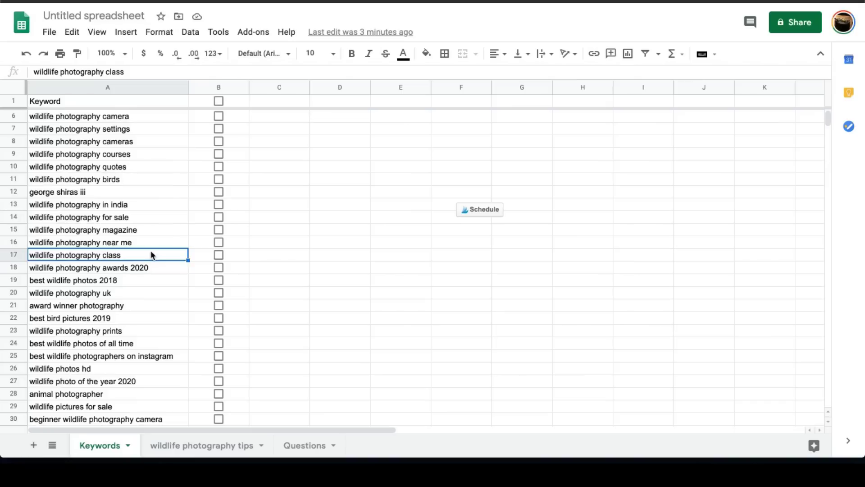
pyautogui.click(149, 138)
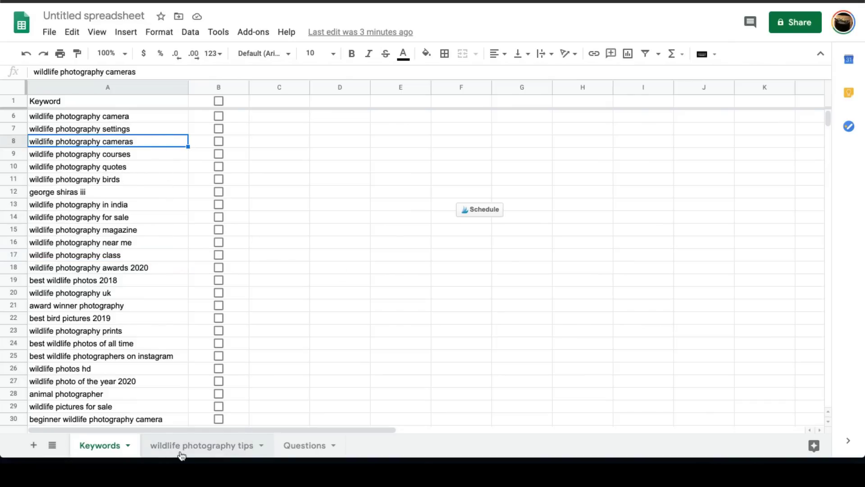
pyautogui.click(202, 445)
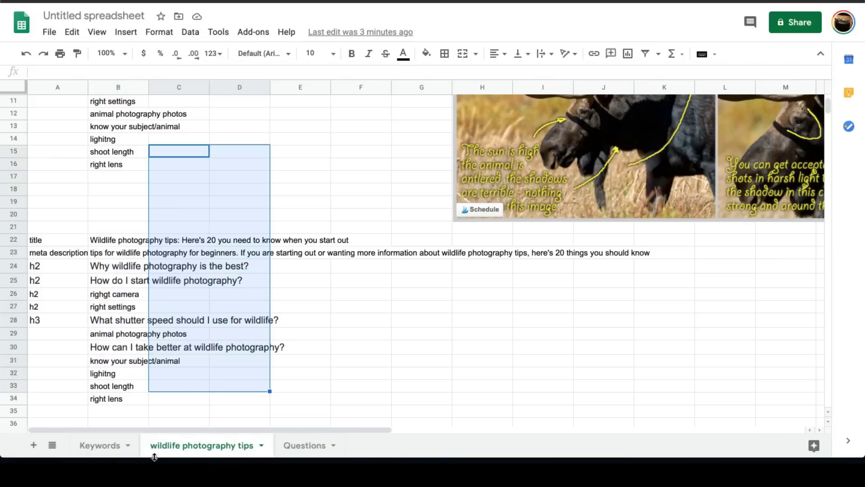
# On the Keywords sheet, tick the checkboxes for wildlife photography settings, courses, for sale and uk
pyautogui.click(124, 453)
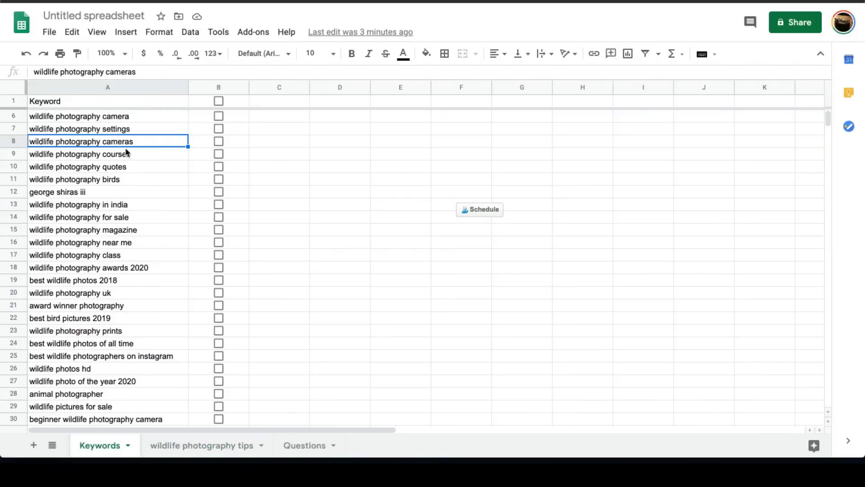
pyautogui.scroll(2, 126, 153)
pyautogui.moveTo(134, 129); pyautogui.dragTo(150, 298)
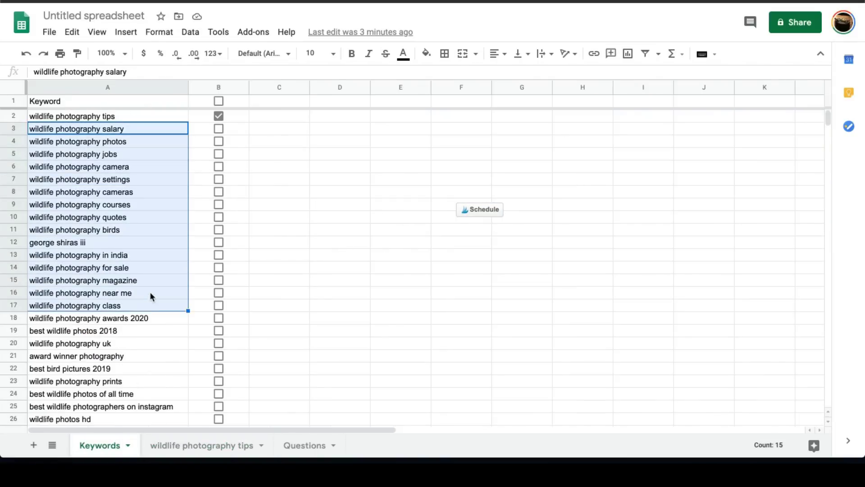
pyautogui.click(170, 164)
pyautogui.click(219, 179)
pyautogui.click(218, 204)
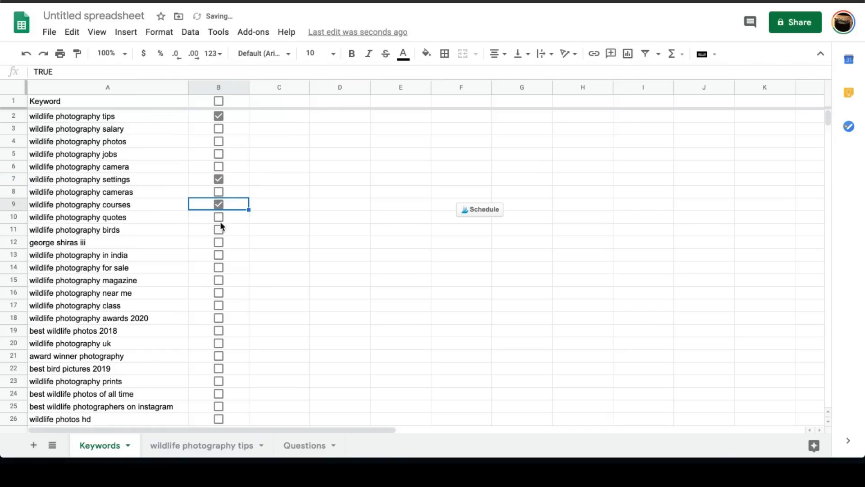
pyautogui.click(219, 267)
pyautogui.click(218, 343)
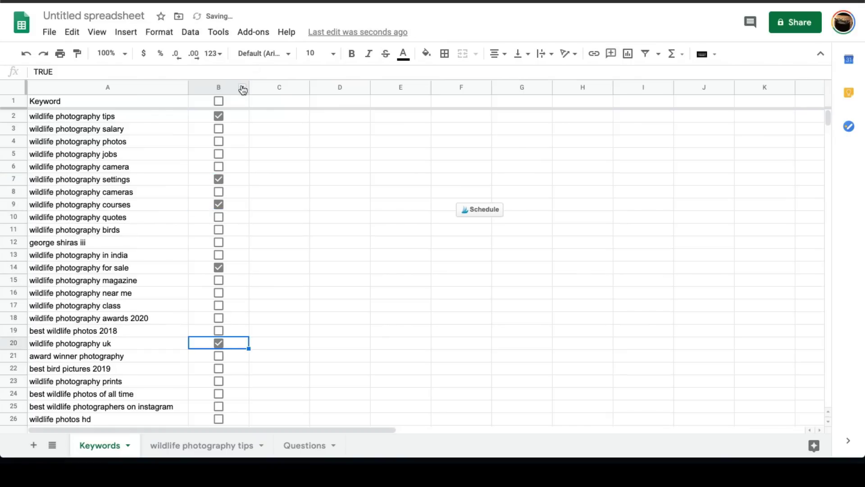
# Review the ticked keywords on the Keywords sheet against the outline on the wildlife photography tips sheet
pyautogui.click(243, 89)
pyautogui.click(155, 191)
pyautogui.scroll(-2, 230, 150)
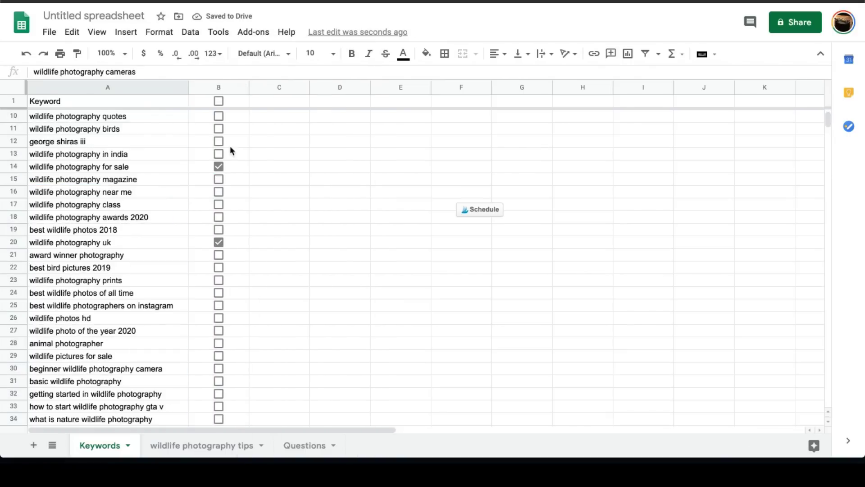
pyautogui.hotkey('ctrl', 'Tab')
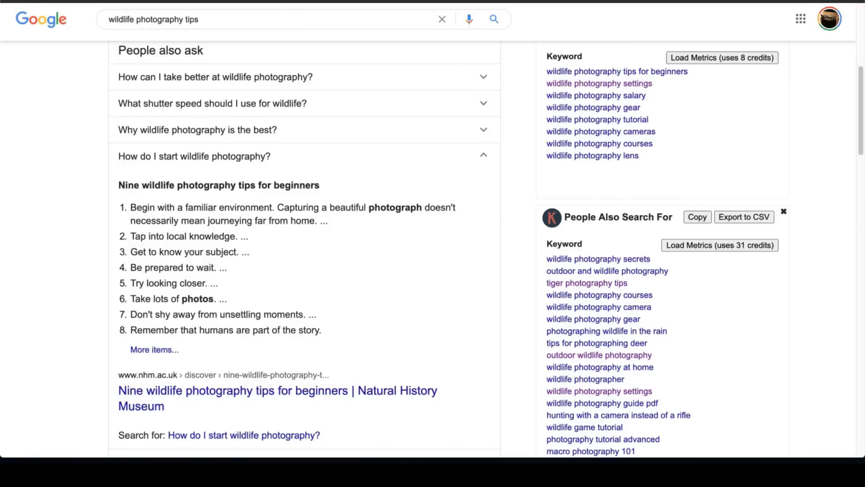
pyautogui.hotkey('ctrl', 'shift', 'Tab')
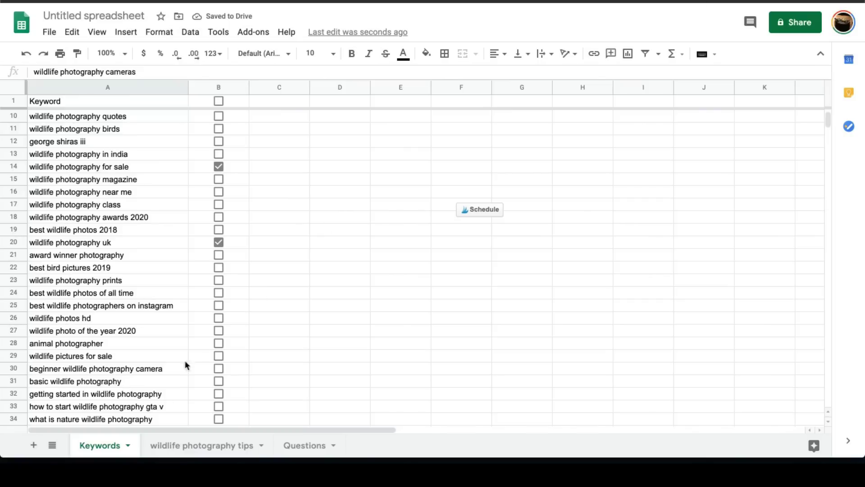
pyautogui.click(140, 166)
pyautogui.click(151, 245)
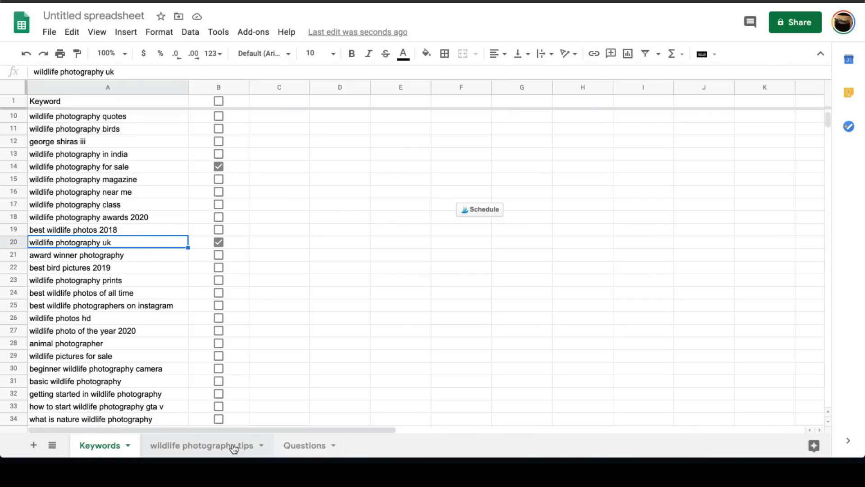
pyautogui.click(218, 445)
pyautogui.moveTo(118, 142); pyautogui.dragTo(250, 406)
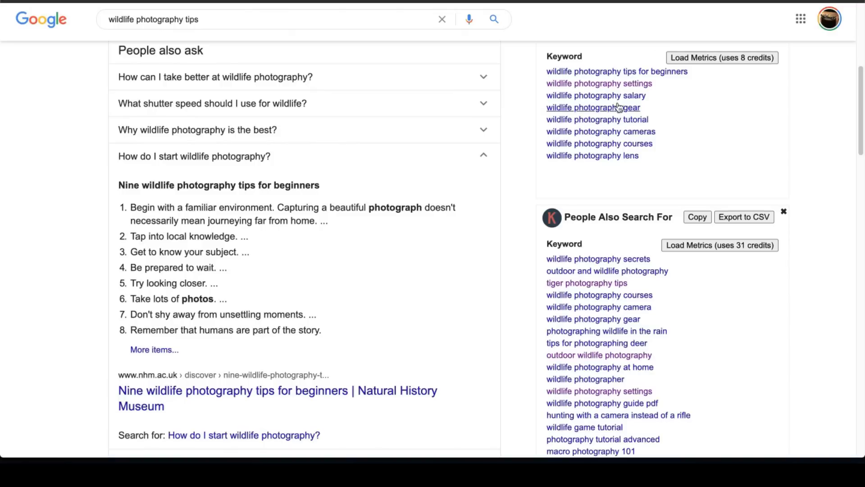
# Open the Google results for the related keyword "wildlife photography gear" and copy their Related Keywords list
pyautogui.click(620, 108)
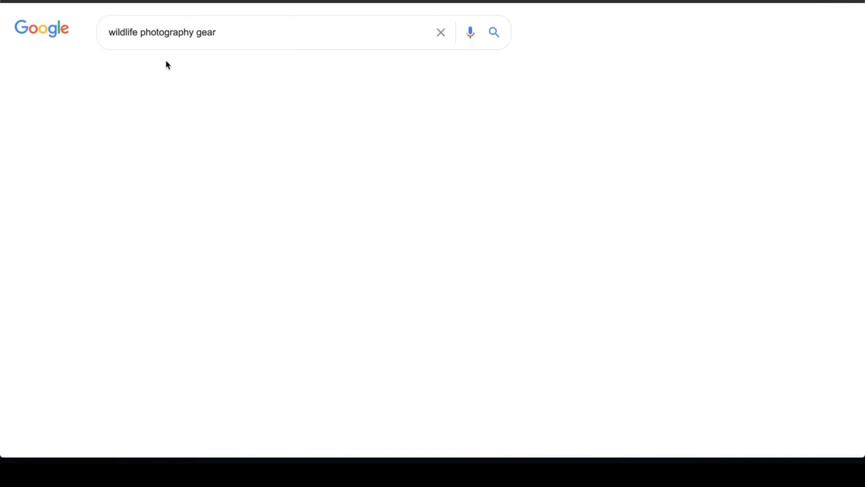
pyautogui.scroll(-6, 177, 140)
pyautogui.scroll(6, 538, 142)
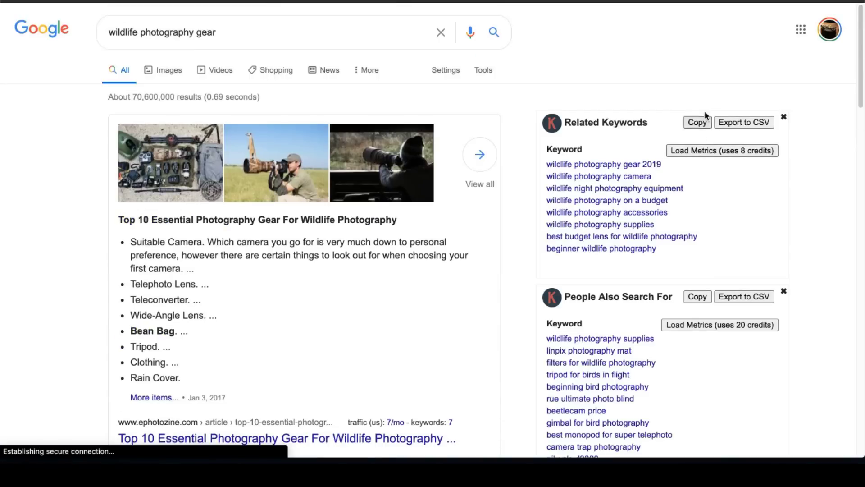
pyautogui.click(697, 122)
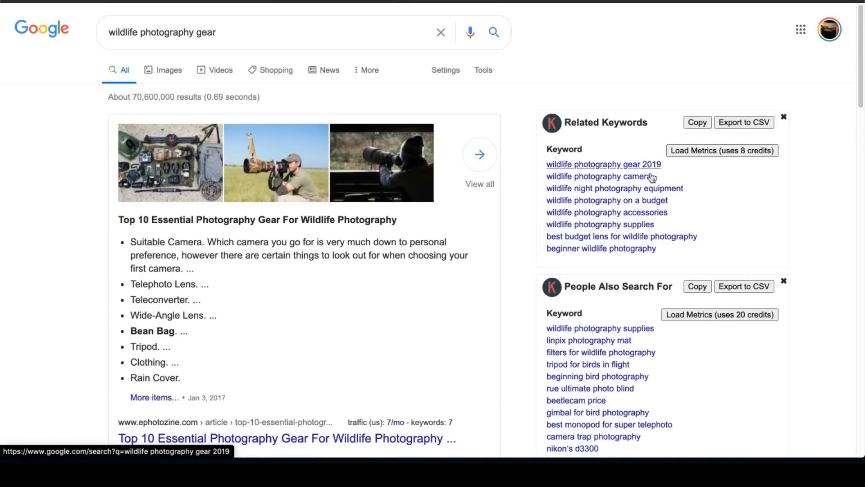
# Paste the copied related keywords into the Keywords sheet starting at A73, below "night safari photography tips"
pyautogui.hotkey('ctrl', 'Tab')
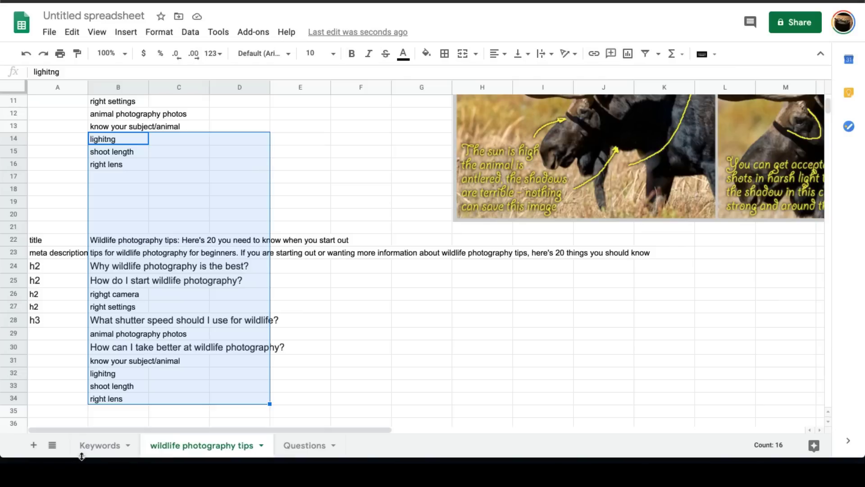
pyautogui.scroll(-3, 122, 310)
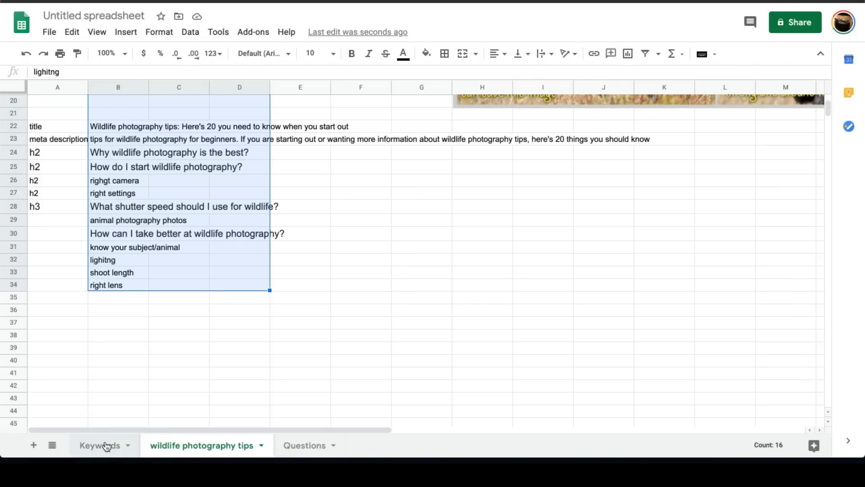
pyautogui.click(106, 446)
pyautogui.scroll(-10, 118, 284)
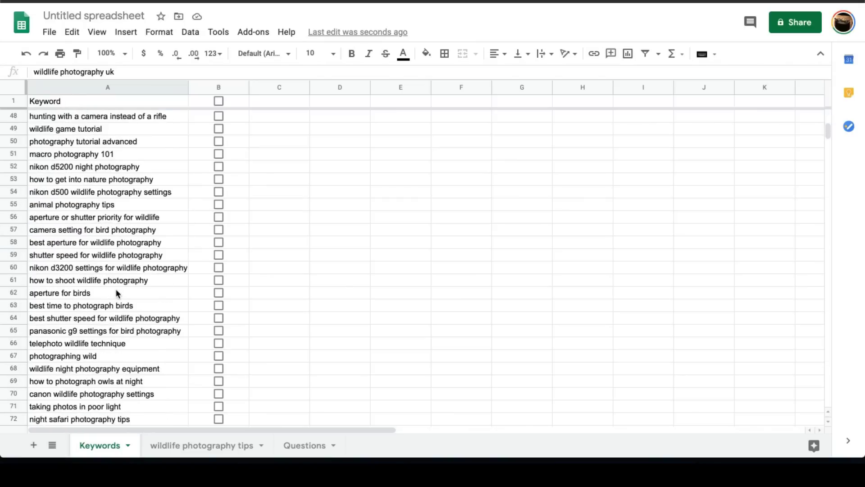
pyautogui.scroll(-8, 114, 288)
pyautogui.scroll(3, 118, 266)
pyautogui.click(134, 234)
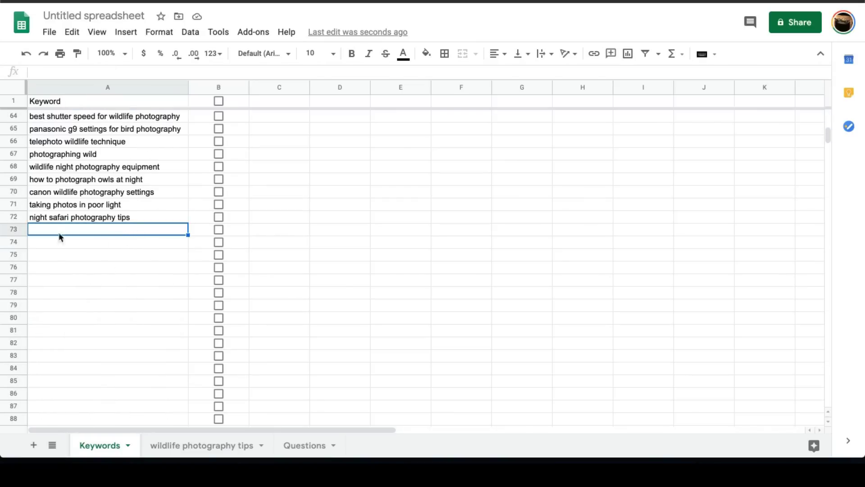
pyautogui.hotkey('ctrl', 'v')
# Delete row 73, which holds the pasted "Keyword" header
pyautogui.click(21, 229)
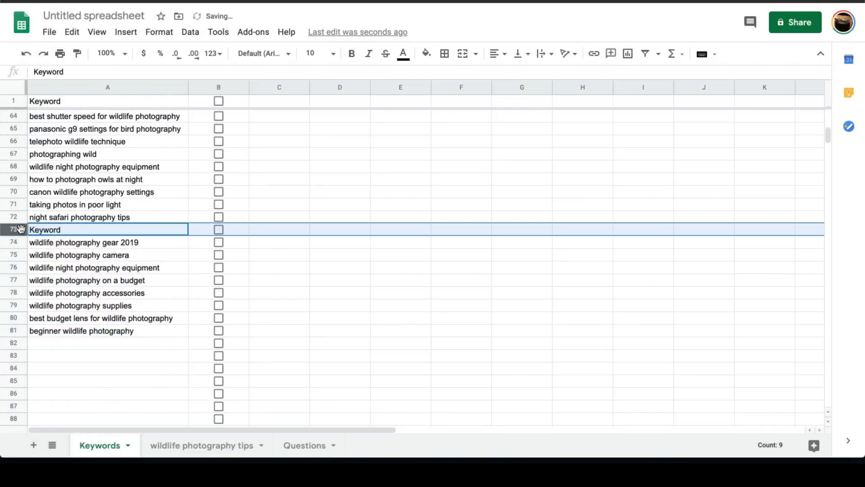
pyautogui.rightClick(21, 229)
pyautogui.click(68, 221)
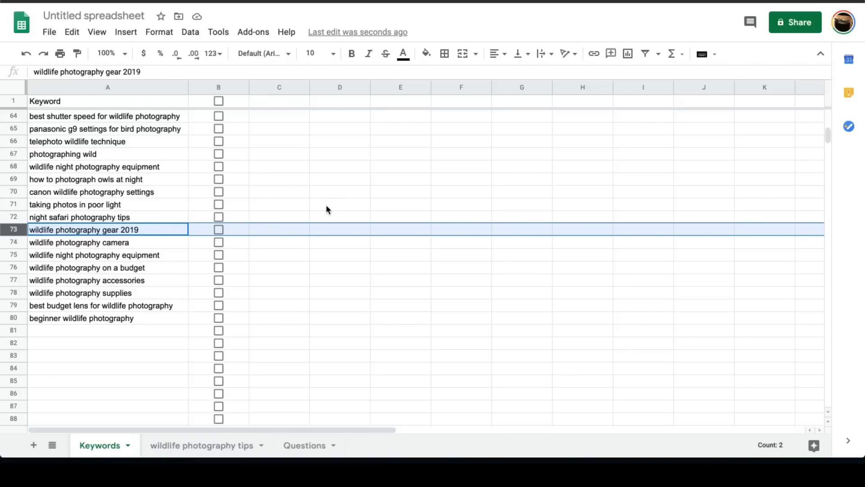
# Read through the whole keyword list on the Keywords sheet, from the ticked entries to the shutter speed, settings and gear keywords
pyautogui.scroll(1, 121, 243)
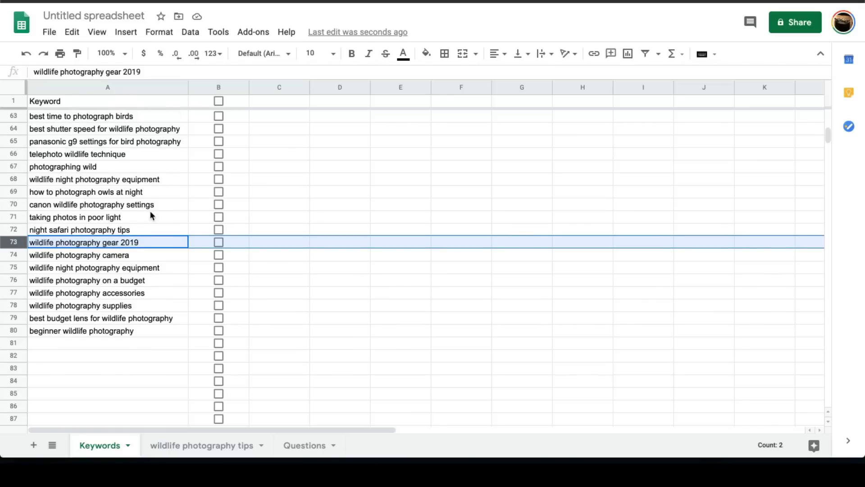
pyautogui.scroll(4, 149, 210)
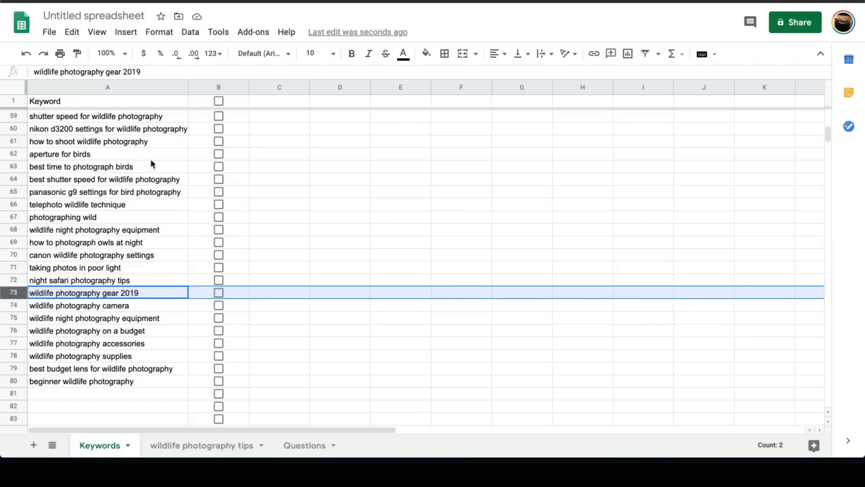
pyautogui.scroll(15, 146, 166)
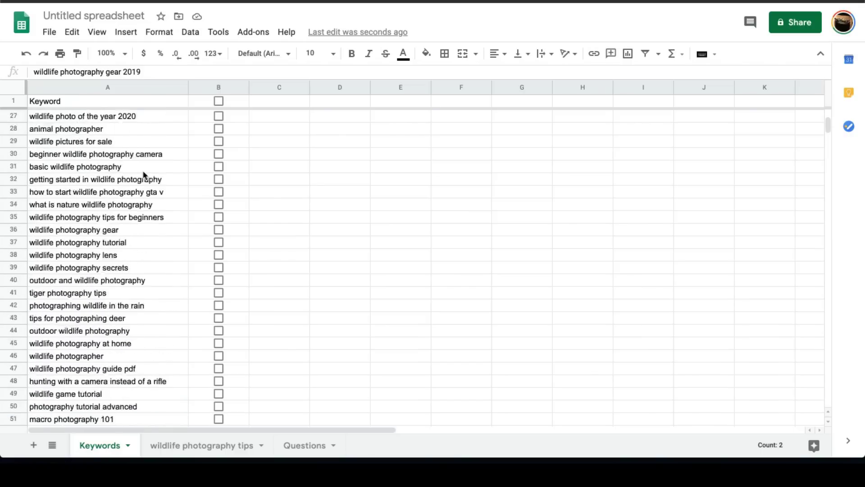
pyautogui.click(146, 168)
pyautogui.click(148, 203)
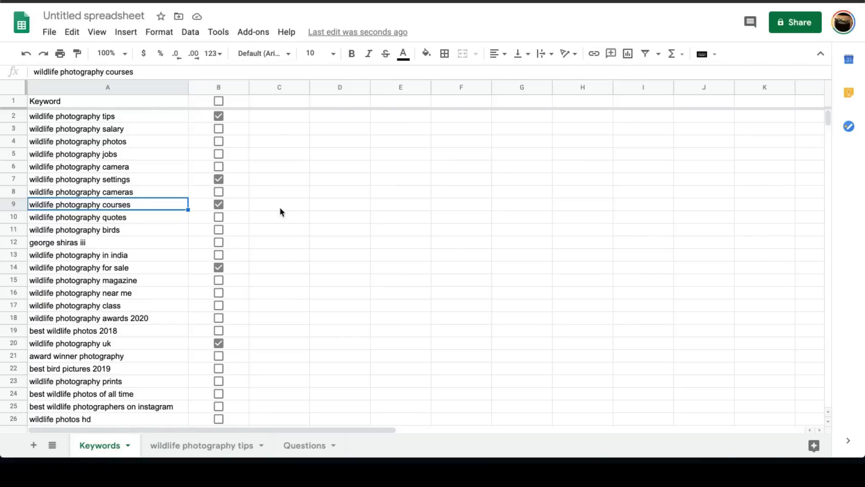
pyautogui.click(297, 216)
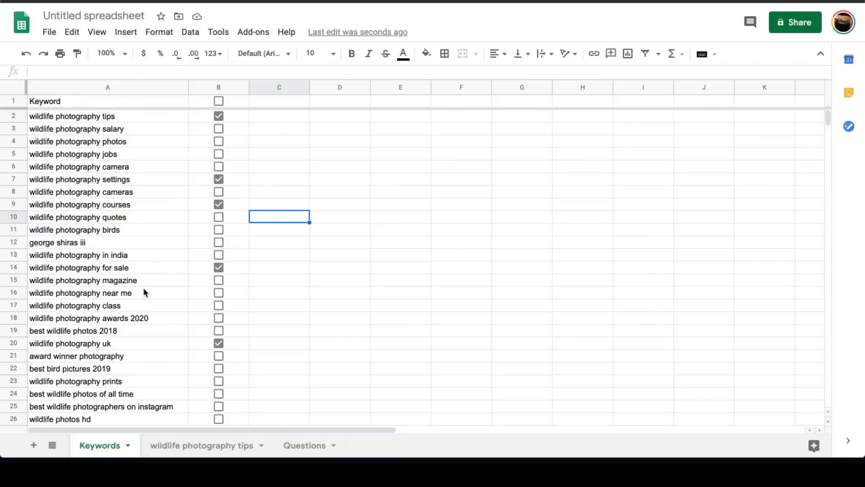
pyautogui.scroll(-8, 135, 265)
pyautogui.scroll(-20, 112, 185)
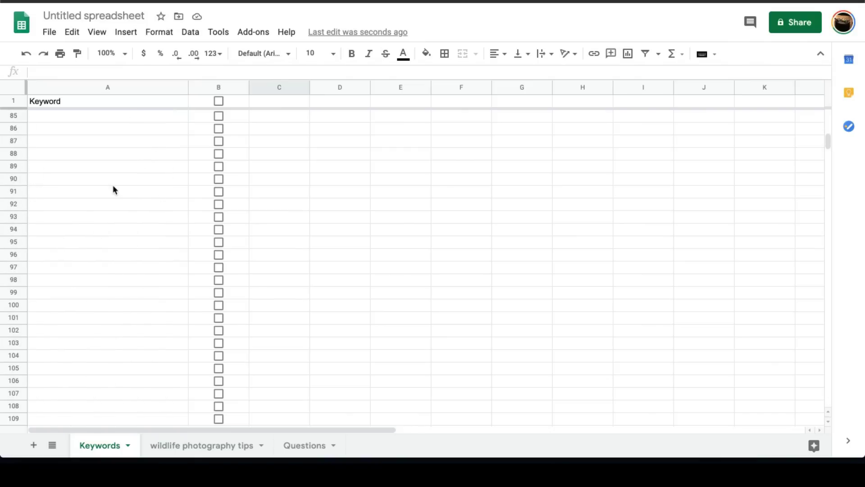
pyautogui.scroll(8, 119, 216)
pyautogui.scroll(2, 111, 194)
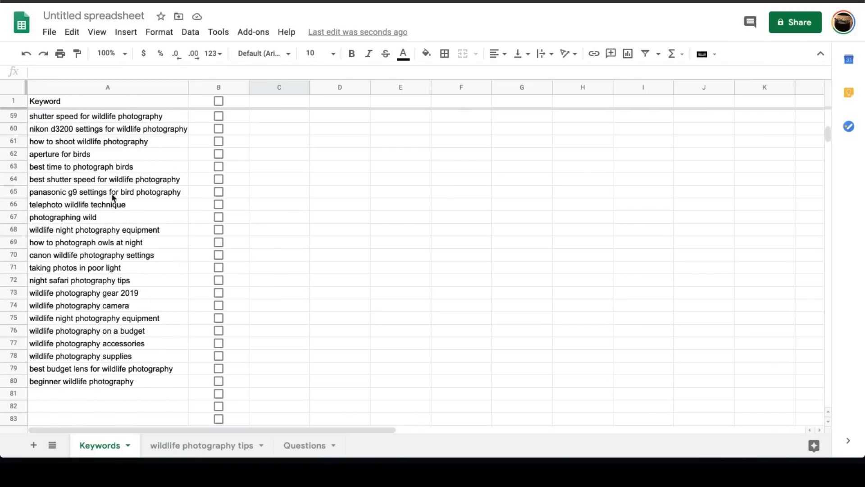
pyautogui.click(111, 183)
pyautogui.click(128, 205)
pyautogui.click(129, 255)
pyautogui.click(146, 118)
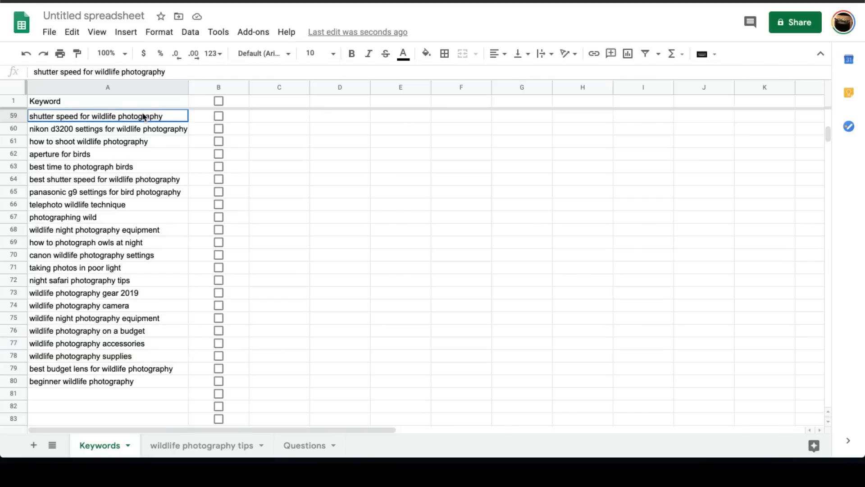
# Check the keywords on the Keywords sheet from "photographing wild" back up to "animal photography tips" for ones that suit the article
pyautogui.click(128, 218)
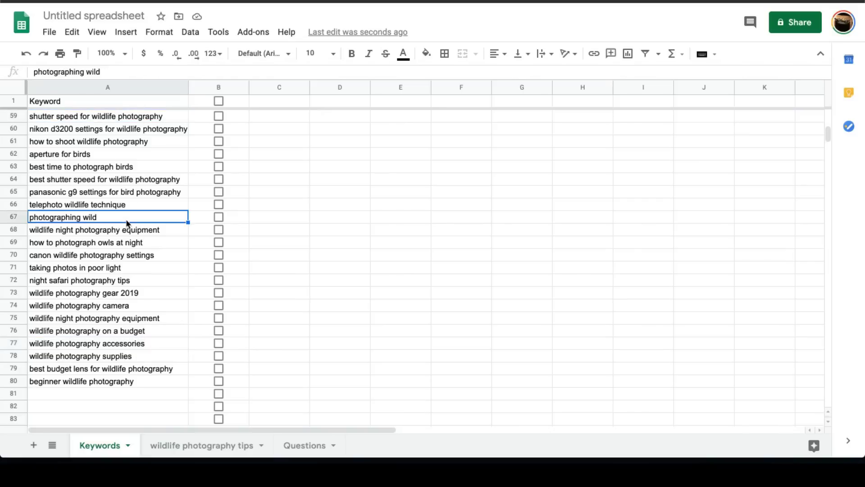
pyautogui.click(131, 193)
pyautogui.click(139, 182)
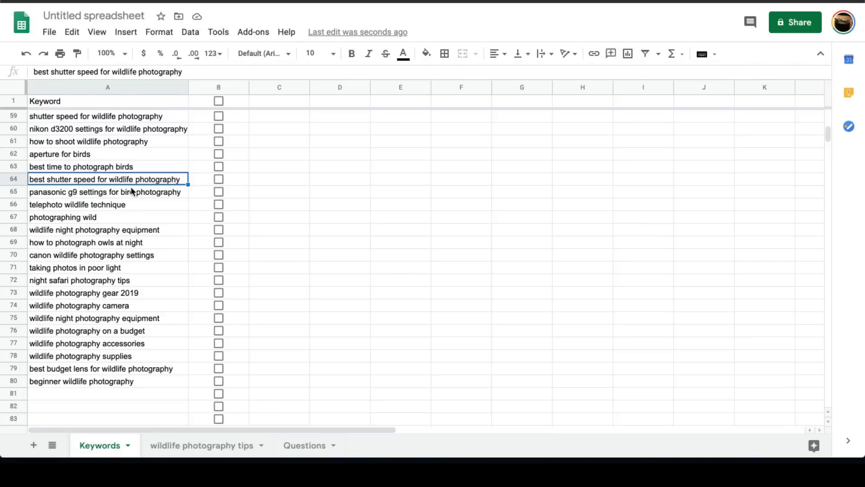
pyautogui.scroll(2, 131, 191)
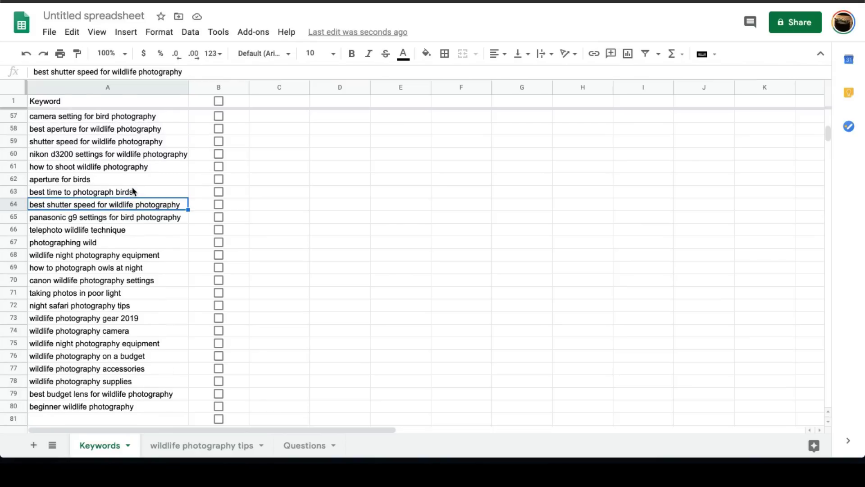
pyautogui.scroll(1, 134, 187)
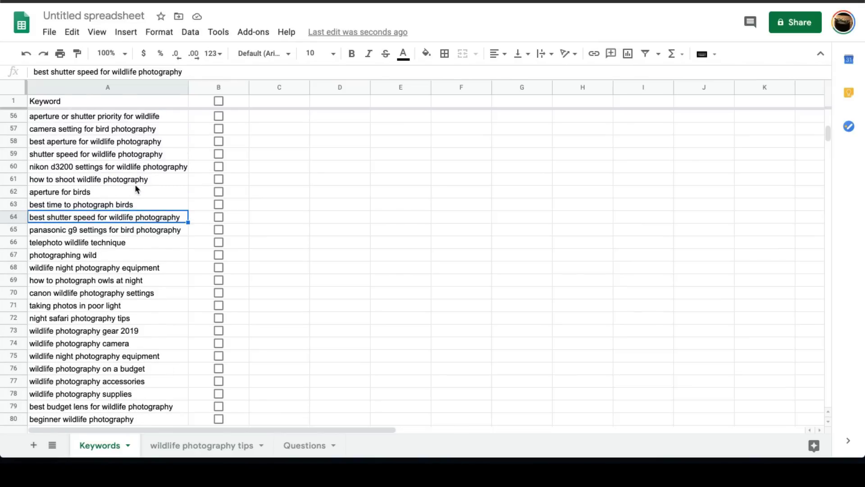
pyautogui.click(152, 166)
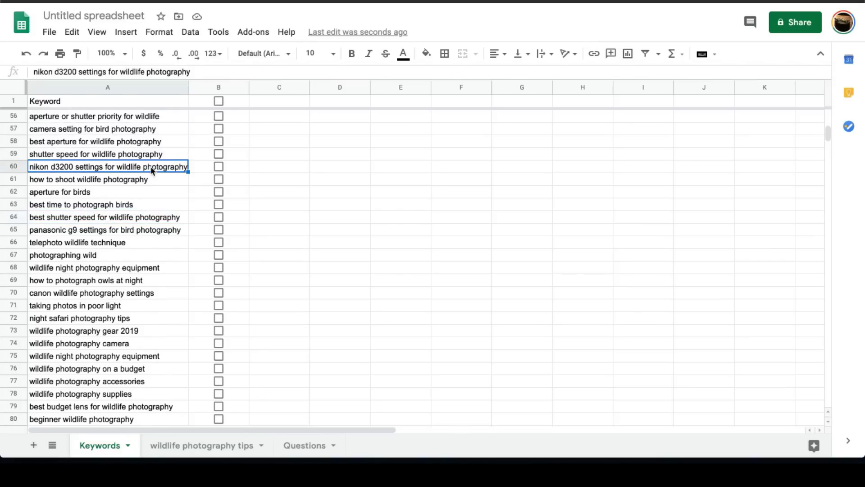
pyautogui.click(154, 142)
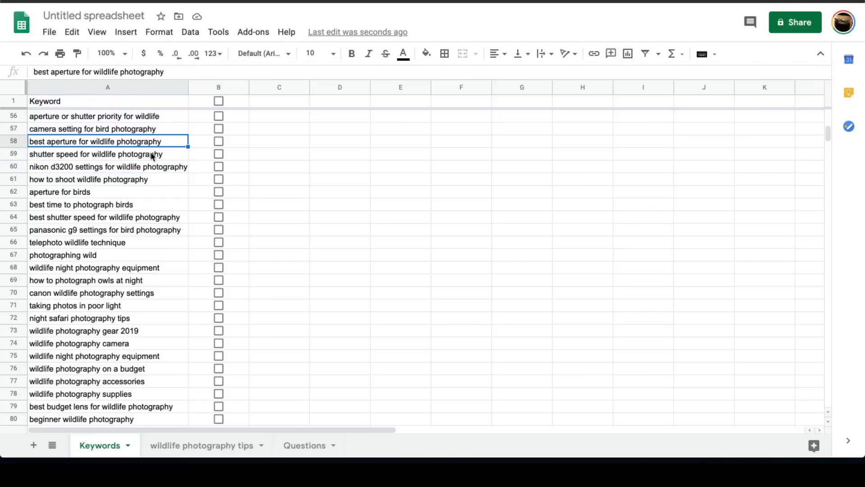
pyautogui.click(131, 131)
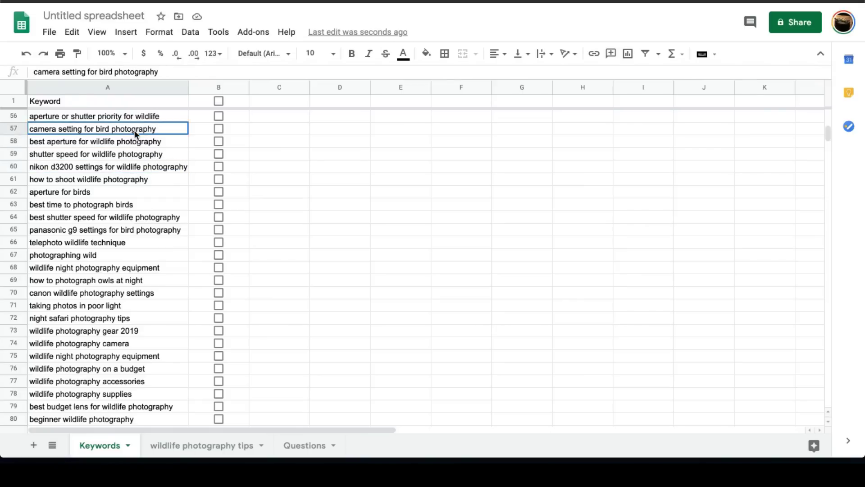
pyautogui.scroll(2, 132, 172)
pyautogui.click(90, 142)
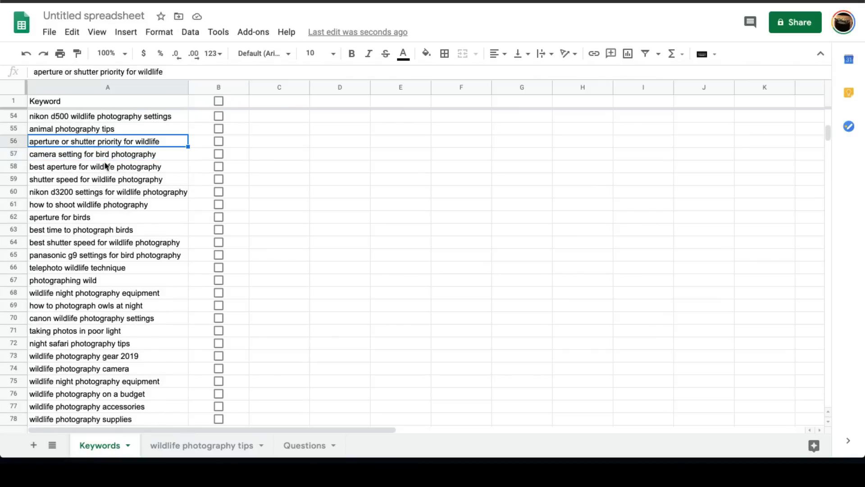
pyautogui.click(119, 128)
pyautogui.scroll(1, 114, 144)
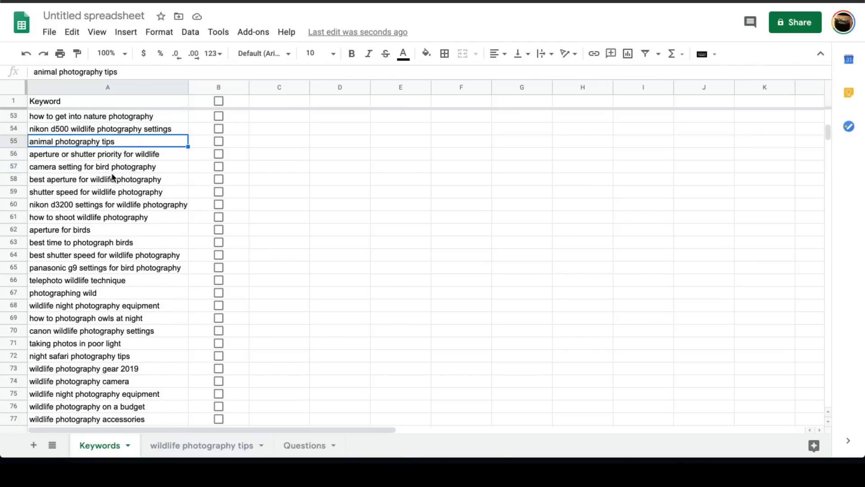
# Copy the keyword "animal photography tips" in A55 and delete its row from the Keywords sheet
pyautogui.click(14, 141)
pyautogui.click(66, 145)
pyautogui.press('super+c')
pyautogui.rightClick(12, 141)
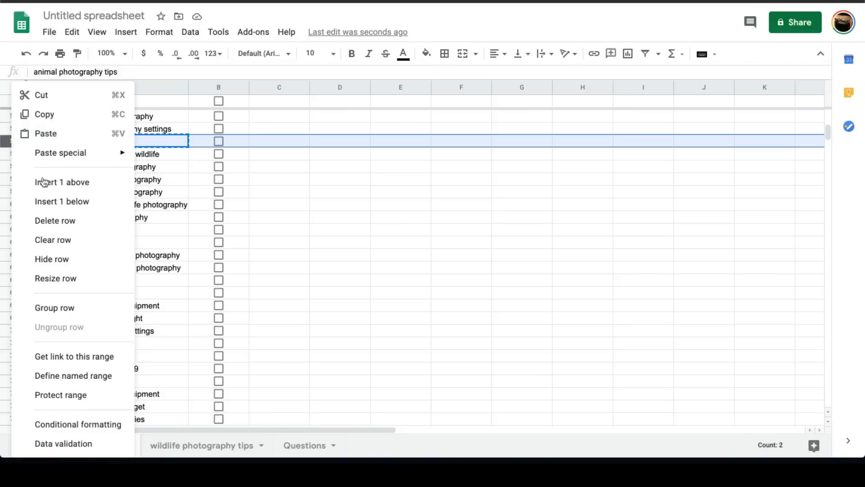
pyautogui.click(63, 221)
# Paste the copied keyword "animal photography tips" into B8 on the wildlife photography tips sheet
pyautogui.click(177, 455)
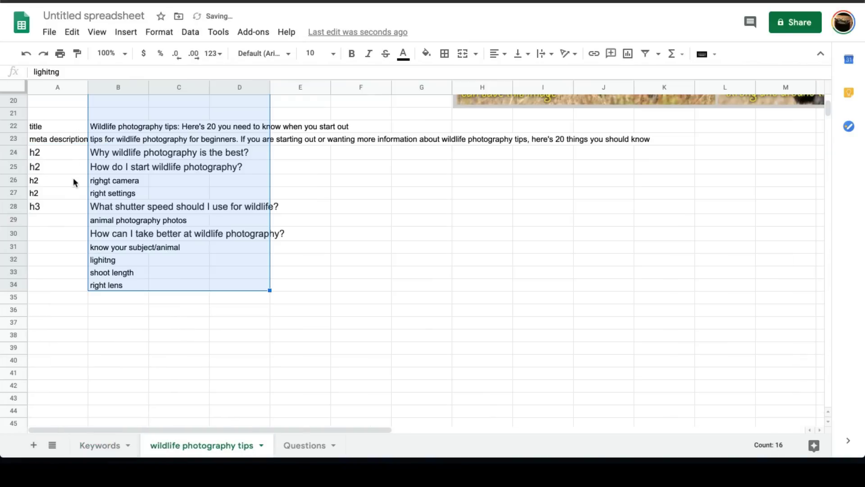
pyautogui.click(66, 236)
pyautogui.scroll(5, 66, 236)
pyautogui.click(122, 148)
pyautogui.press('super+v')
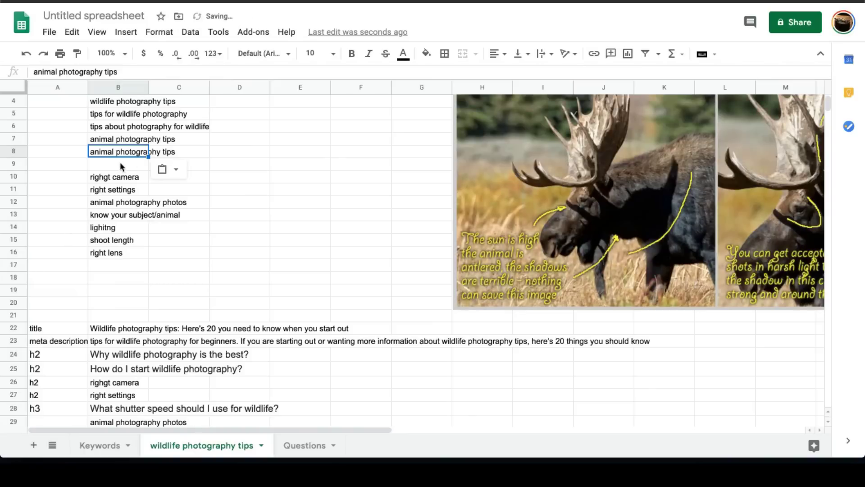
# Delete row 8, which holds the duplicate "animal photography tips", from the wildlife photography tips sheet
pyautogui.rightClick(121, 151)
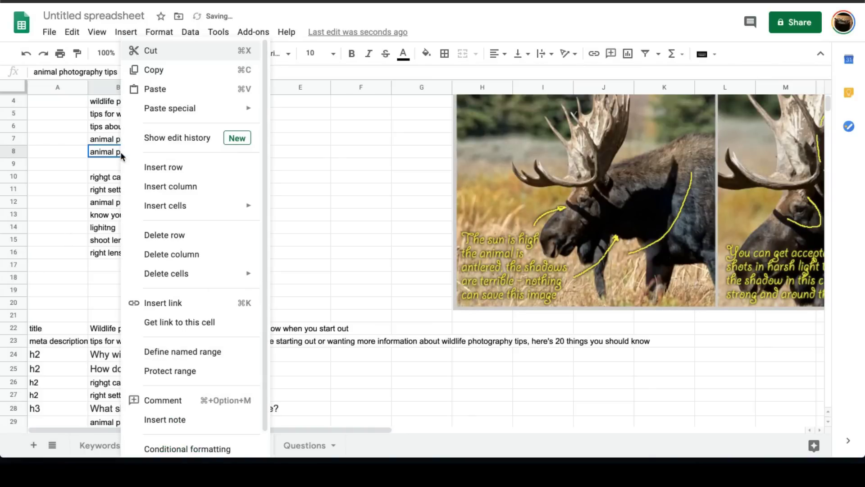
pyautogui.rightClick(18, 152)
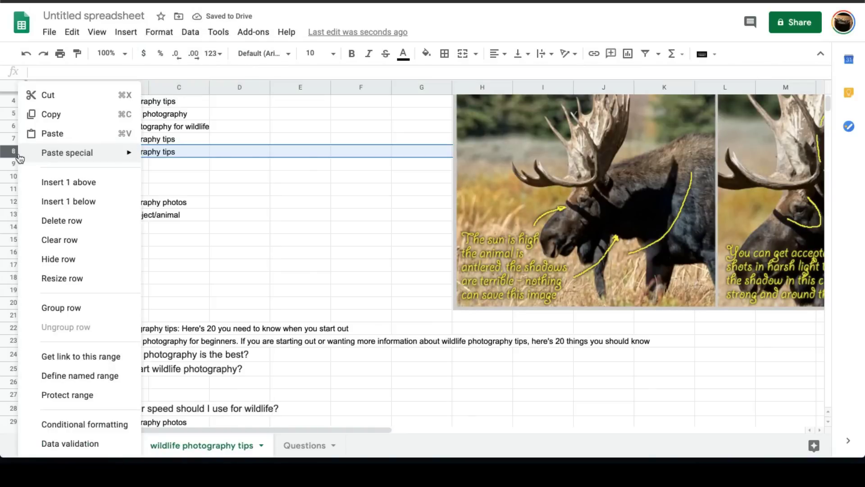
pyautogui.click(68, 221)
# Delete the "wildlife photography guide pdf" row from the Keywords sheet and undo that deletion
pyautogui.click(91, 452)
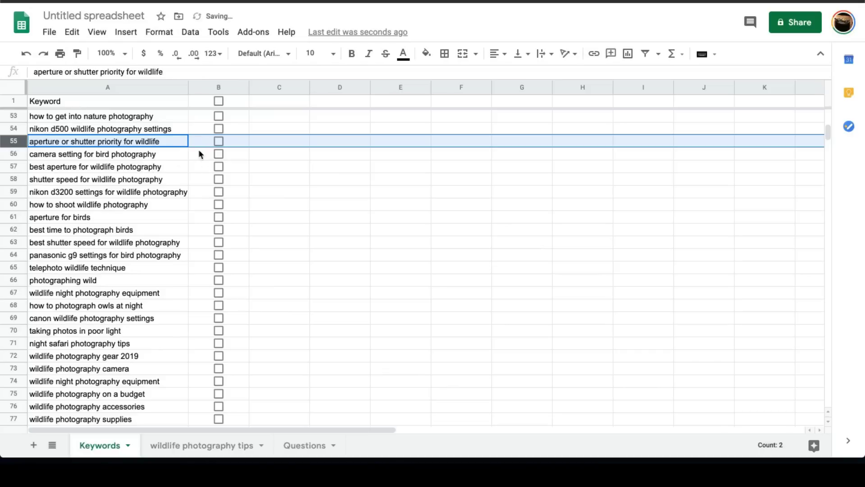
pyautogui.scroll(4, 69, 191)
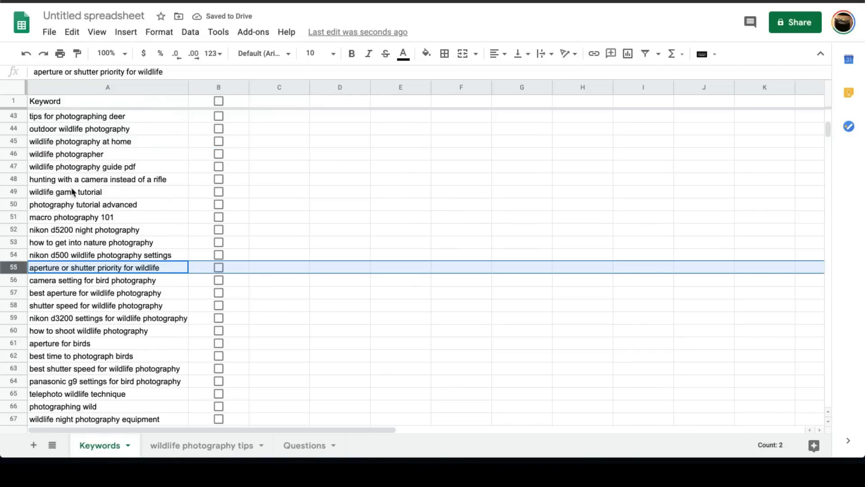
pyautogui.click(93, 157)
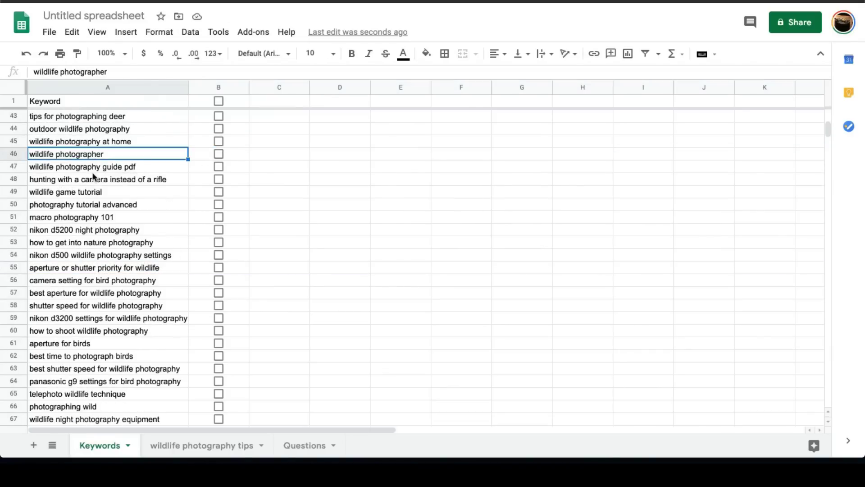
pyautogui.click(93, 172)
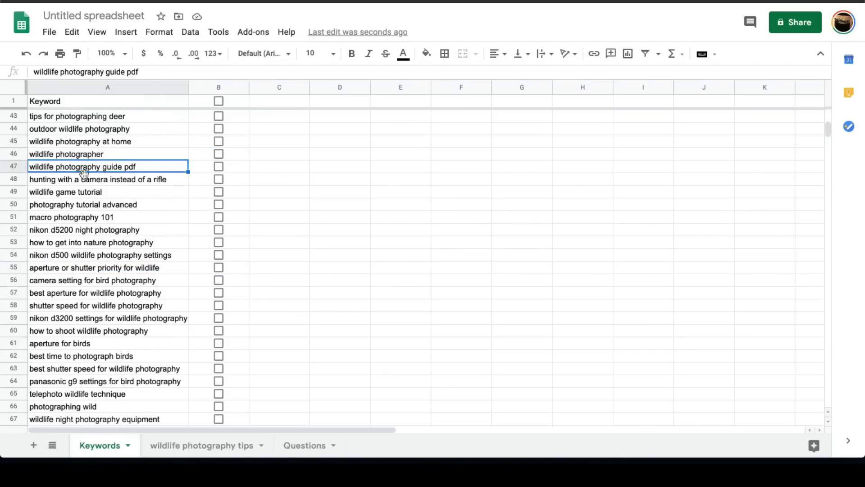
pyautogui.rightClick(23, 166)
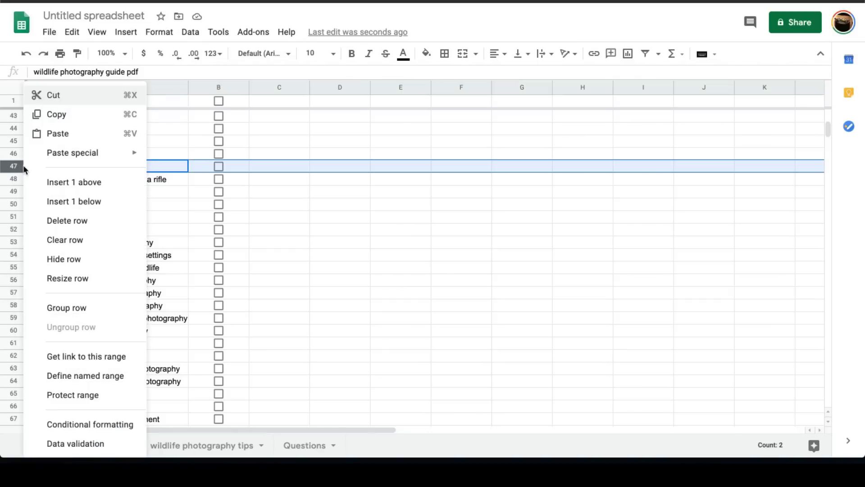
pyautogui.click(80, 221)
pyautogui.scroll(3, 82, 230)
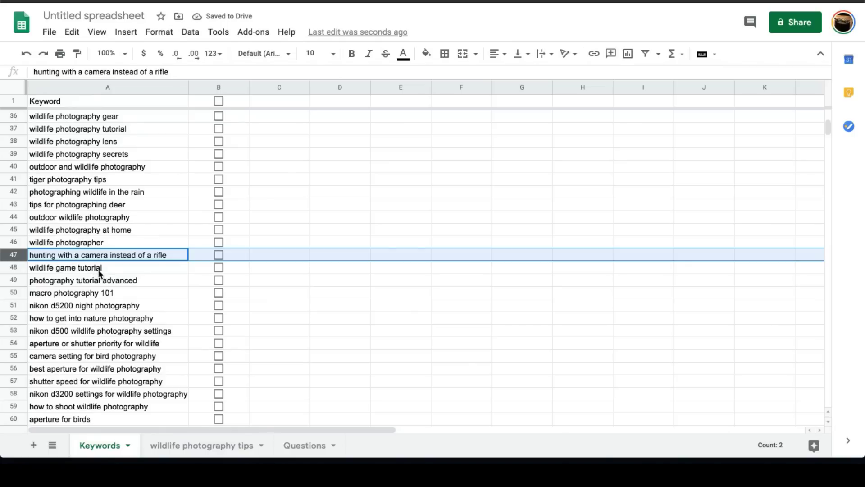
pyautogui.hotkey('ctrl', 'z')
# Copy the keyword "wildlife photography guide pdf" from the Keywords sheet into B8 on the wildlife photography tips sheet
pyautogui.click(128, 256)
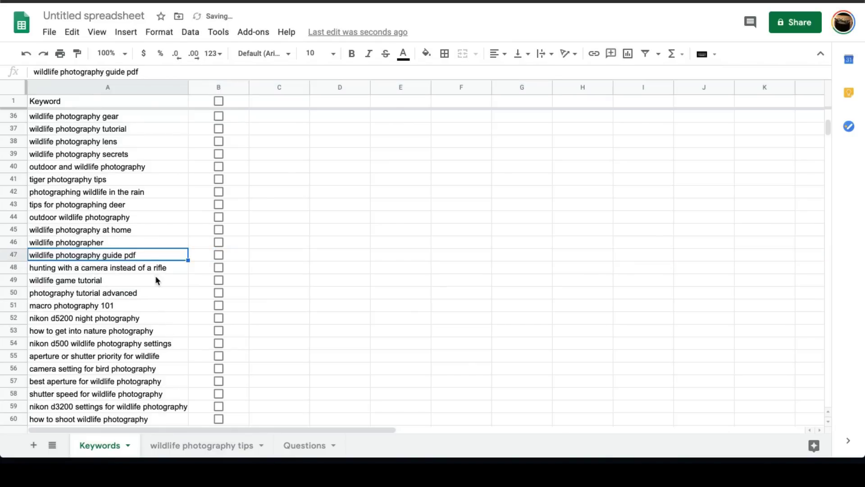
pyautogui.click(198, 446)
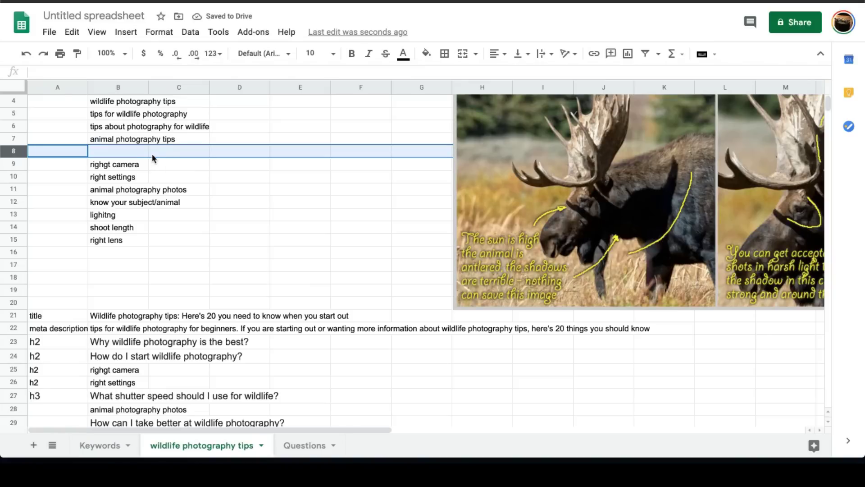
pyautogui.click(139, 153)
pyautogui.hotkey('ctrl', 'v')
pyautogui.click(138, 106)
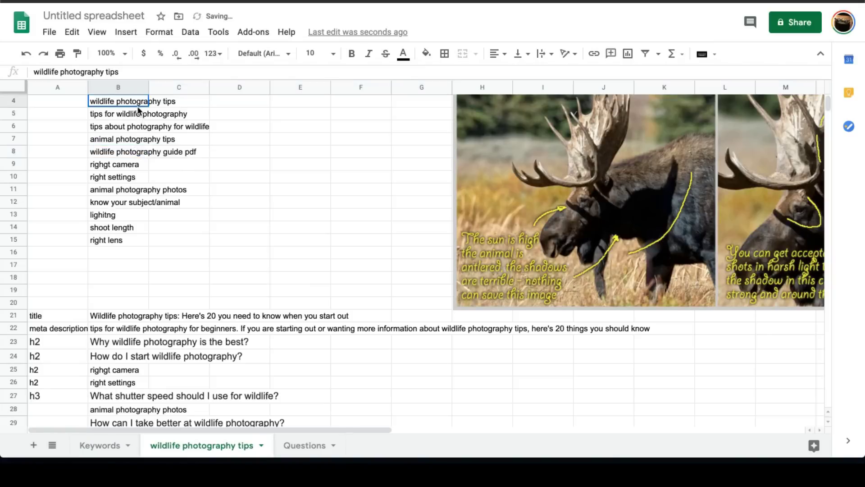
pyautogui.moveTo(138, 108); pyautogui.dragTo(128, 256)
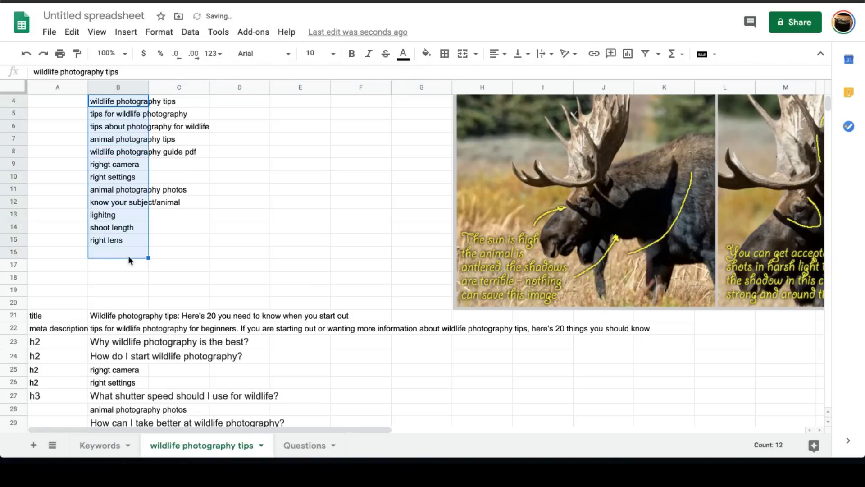
# Return to the Keywords sheet, find the keyword "basic wildlife photography" in A31 and copy it
pyautogui.click(96, 447)
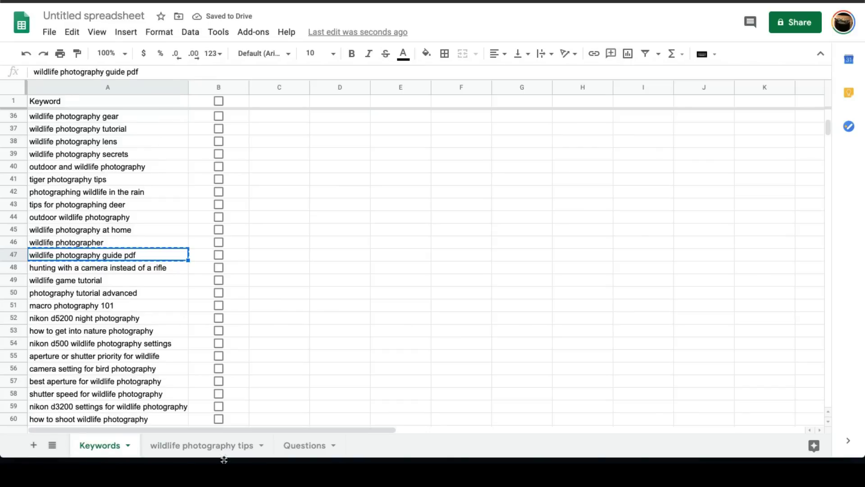
pyautogui.click(128, 206)
pyautogui.scroll(1, 127, 206)
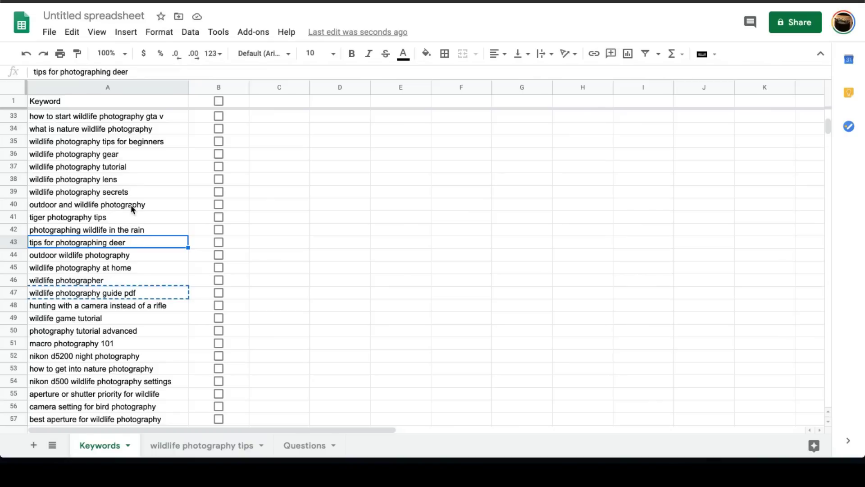
pyautogui.scroll(2, 131, 206)
pyautogui.scroll(2, 131, 204)
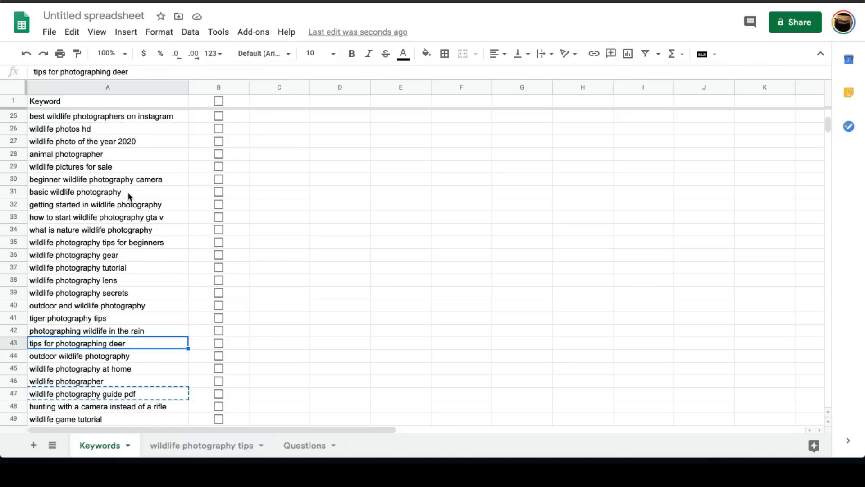
pyautogui.click(128, 194)
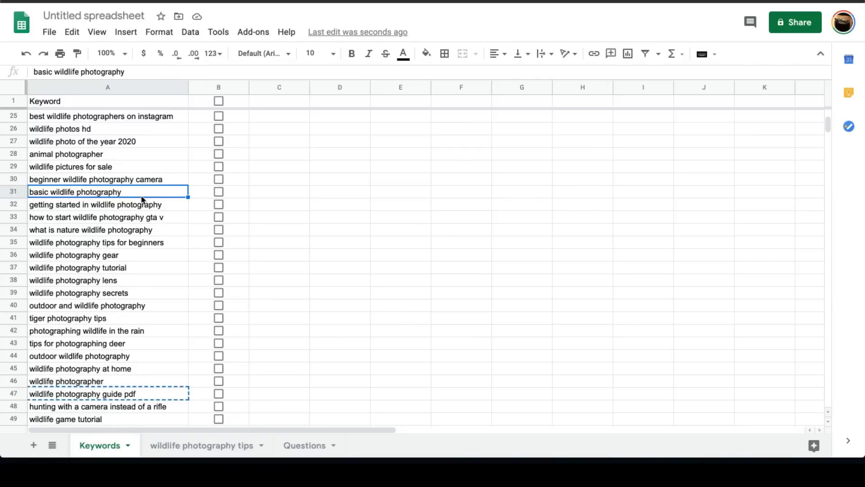
pyautogui.hotkey('ctrl', 'c')
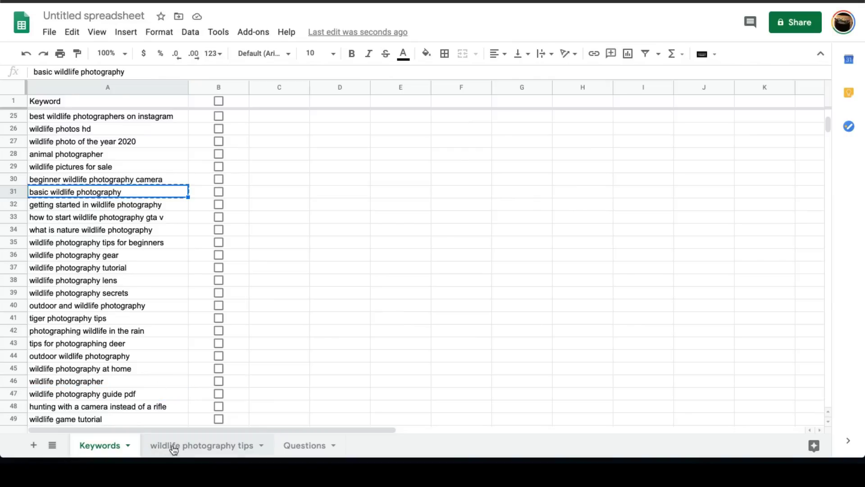
# Insert five rows above row 9 on the wildlife photography tips sheet and paste "basic wildlife photography" into B9
pyautogui.hotkey('ctrl', 'shift', 'pagedown')
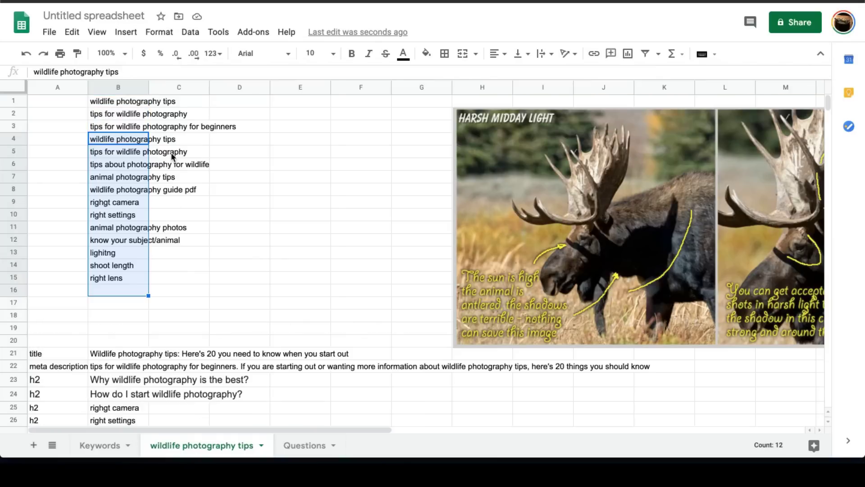
pyautogui.click(126, 305)
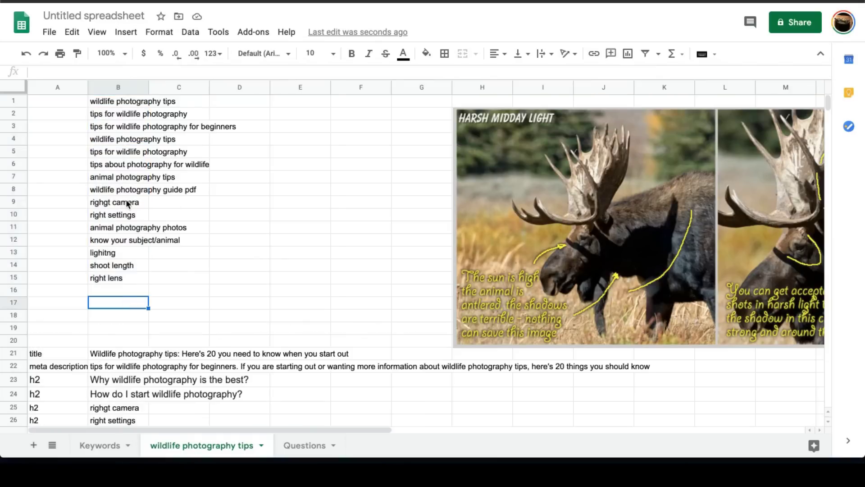
pyautogui.moveTo(18, 203); pyautogui.dragTo(18, 252)
pyautogui.rightClick(18, 208)
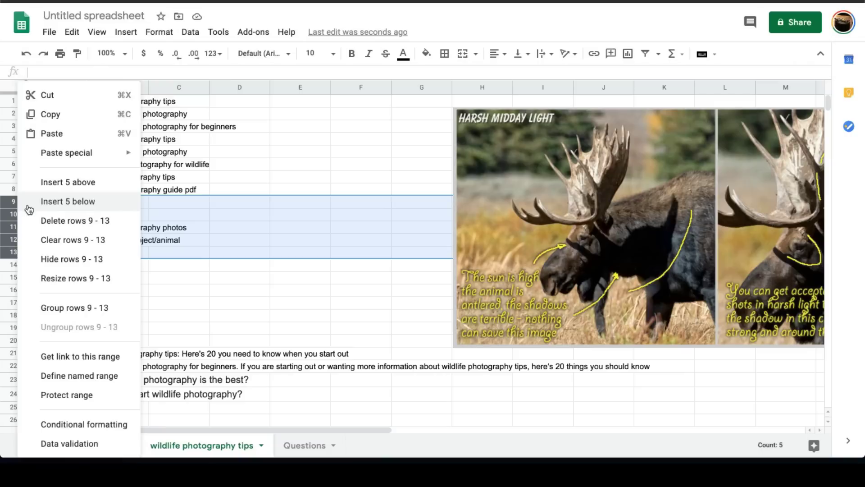
pyautogui.click(54, 181)
pyautogui.click(122, 203)
pyautogui.hotkey('ctrl', 'v')
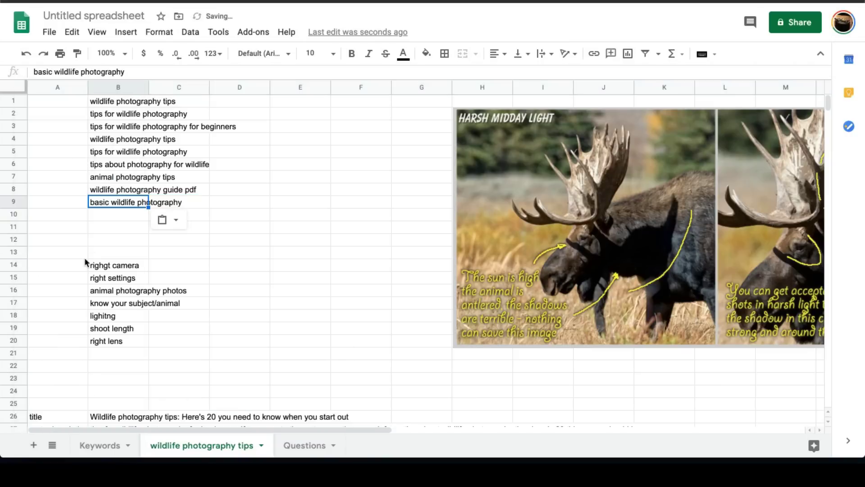
# Return to the Keywords sheet and review the keywords listed above and around "basic wildlife photography" for ones that suit the article
pyautogui.click(113, 445)
pyautogui.scroll(3, 143, 294)
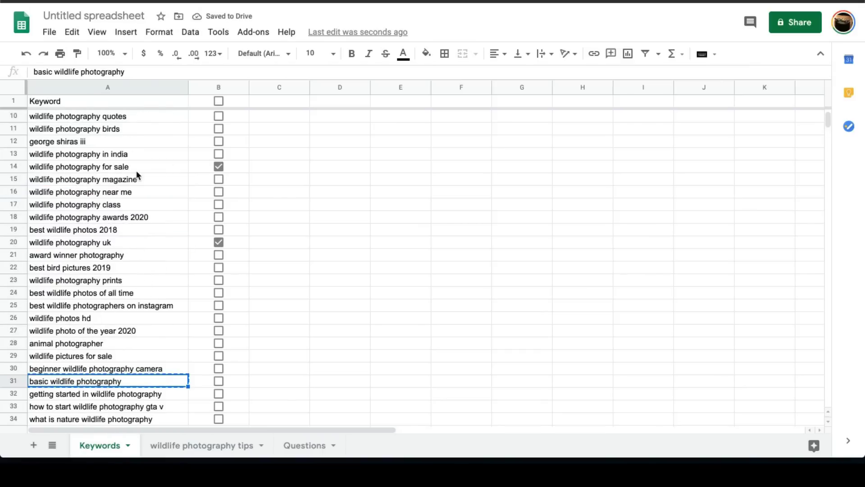
pyautogui.scroll(-1, 139, 174)
pyautogui.moveTo(131, 141); pyautogui.dragTo(164, 393)
pyautogui.click(135, 191)
pyautogui.click(148, 218)
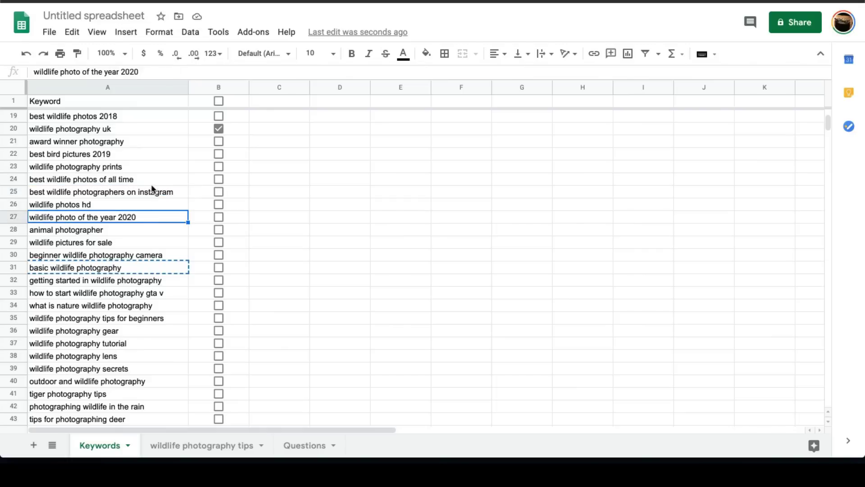
pyautogui.click(170, 146)
pyautogui.click(167, 227)
pyautogui.keyDown('shift'); pyautogui.click(162, 216); pyautogui.keyUp('shift')
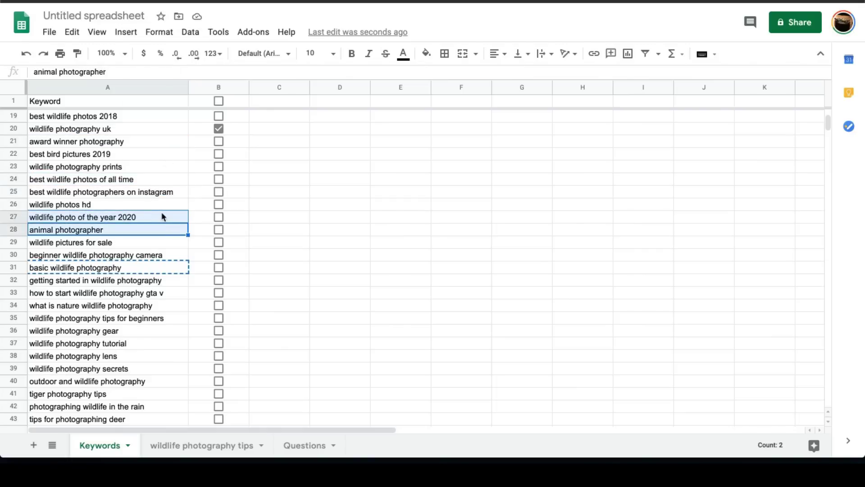
pyautogui.scroll(1, 157, 205)
pyautogui.scroll(3, 141, 163)
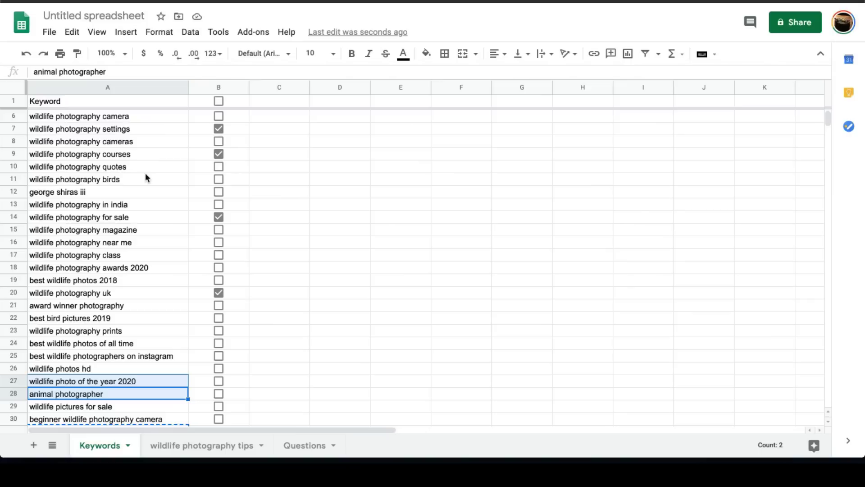
pyautogui.scroll(2, 147, 182)
pyautogui.click(151, 168)
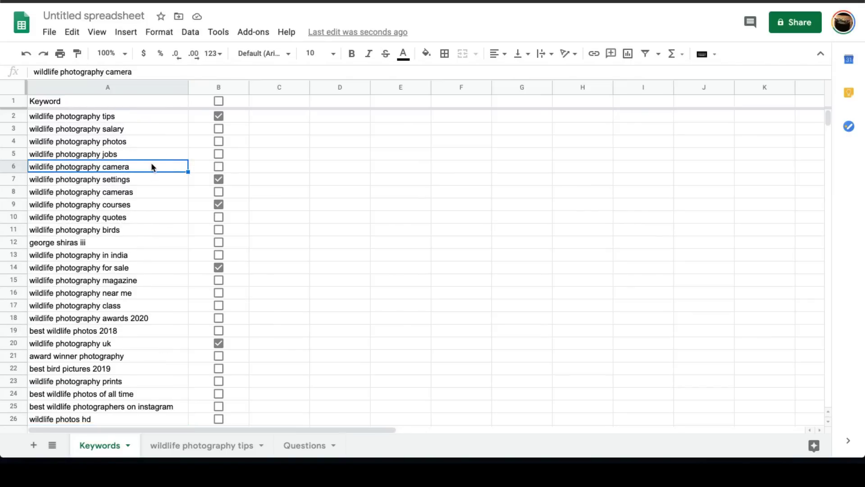
pyautogui.scroll(-2, 135, 221)
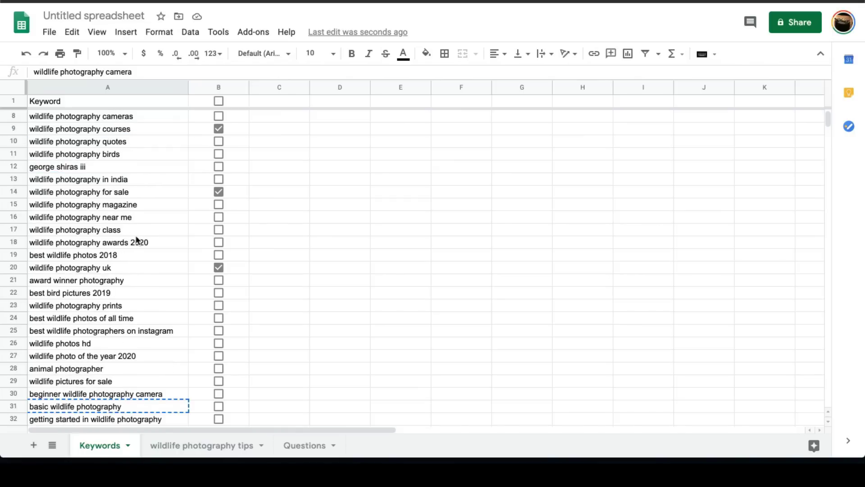
pyautogui.scroll(-1, 132, 273)
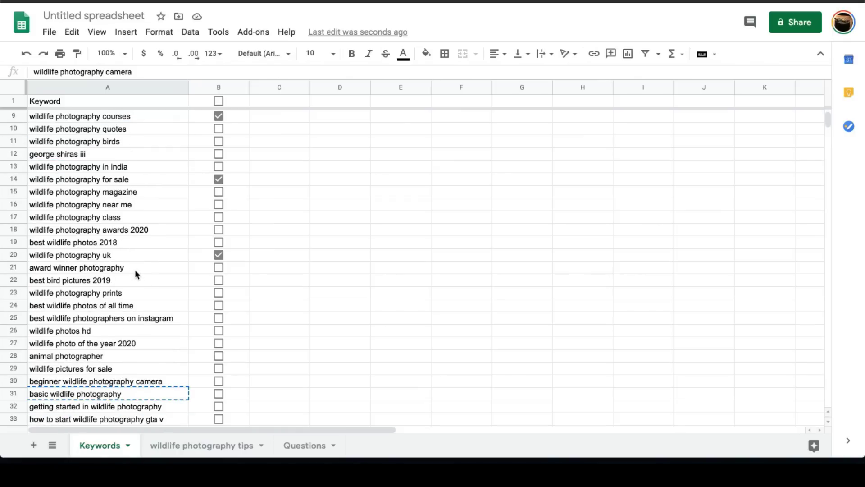
pyautogui.scroll(-1, 137, 305)
# Search Google for the keyword "basic wildlife photography" from A31 and examine the ranking articles for overlap with the tips topic
pyautogui.click(133, 357)
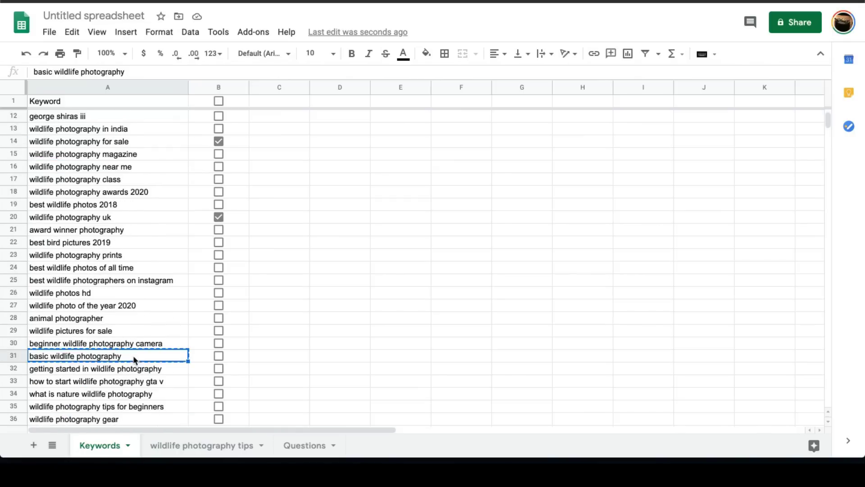
pyautogui.hotkey('alt', 'Tab')
pyautogui.click(251, 29)
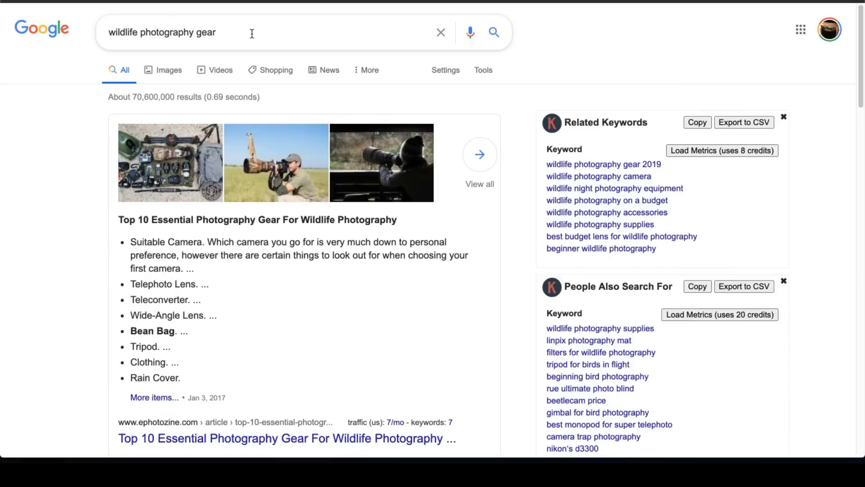
pyautogui.hotkey('ctrl', 'a')
pyautogui.hotkey('ctrl', 'v')
pyautogui.press('Return')
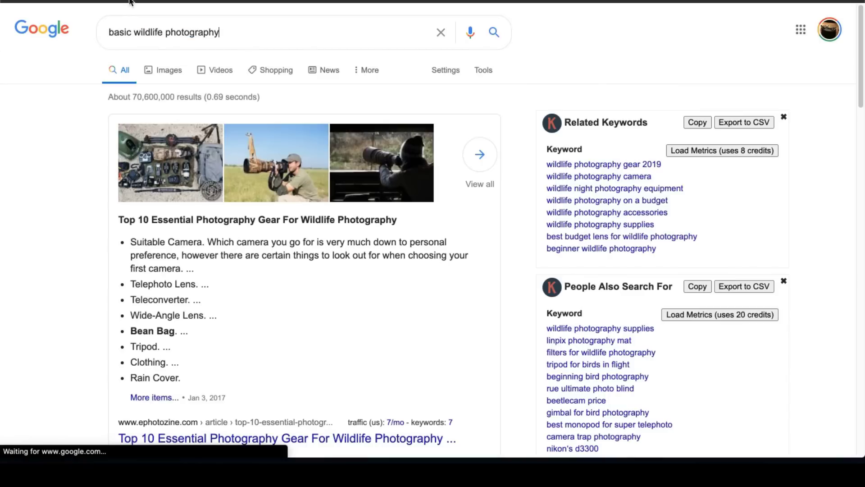
pyautogui.scroll(-3, 61, 203)
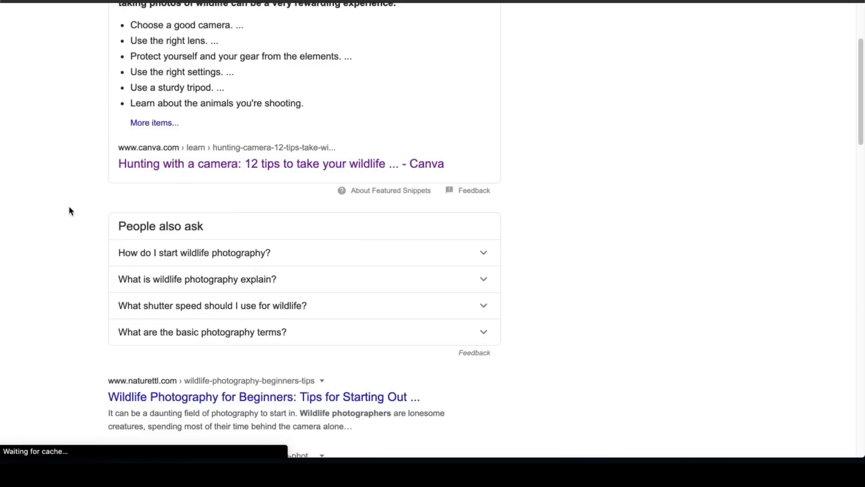
pyautogui.scroll(-8, 209, 237)
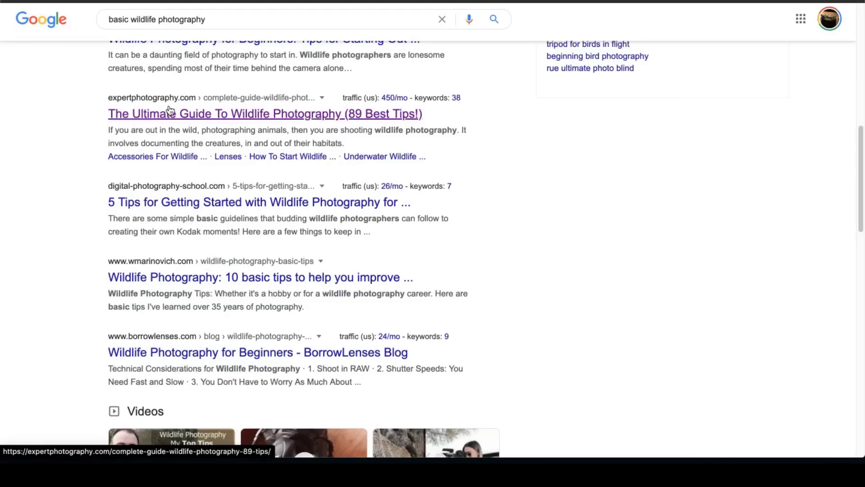
pyautogui.scroll(-1, 270, 143)
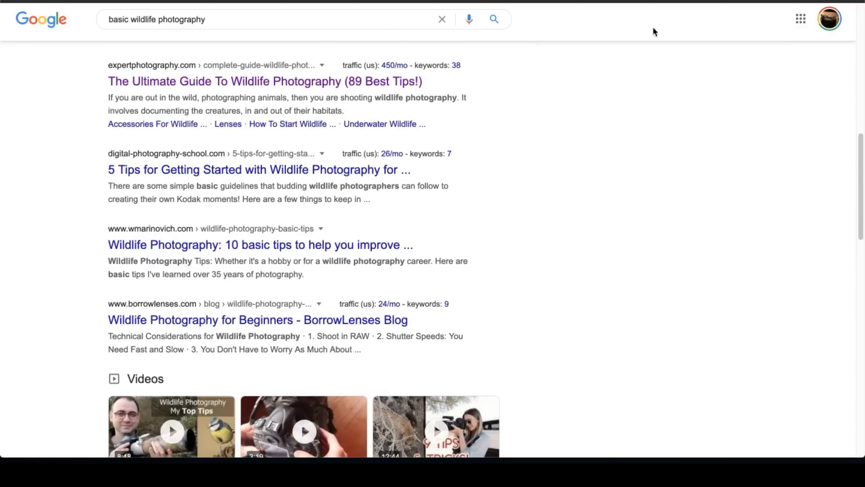
pyautogui.hotkey('ctrl', 'Tab')
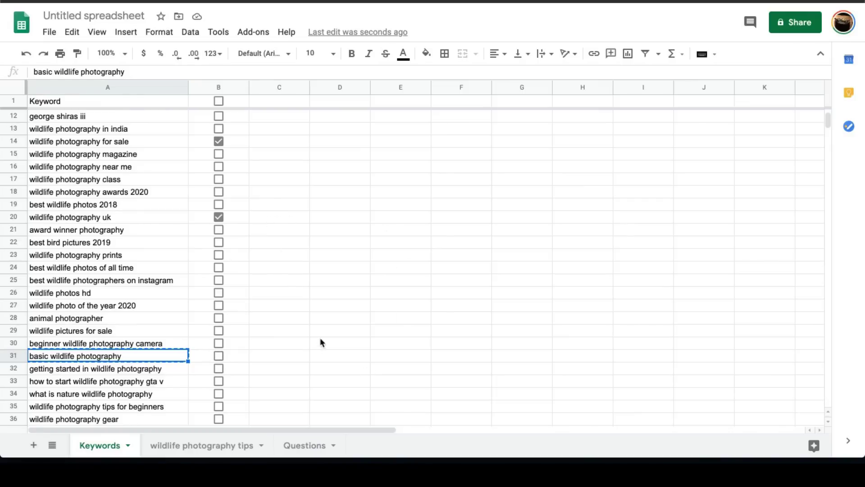
pyautogui.hotkey('ctrl', 'shift', 'Tab')
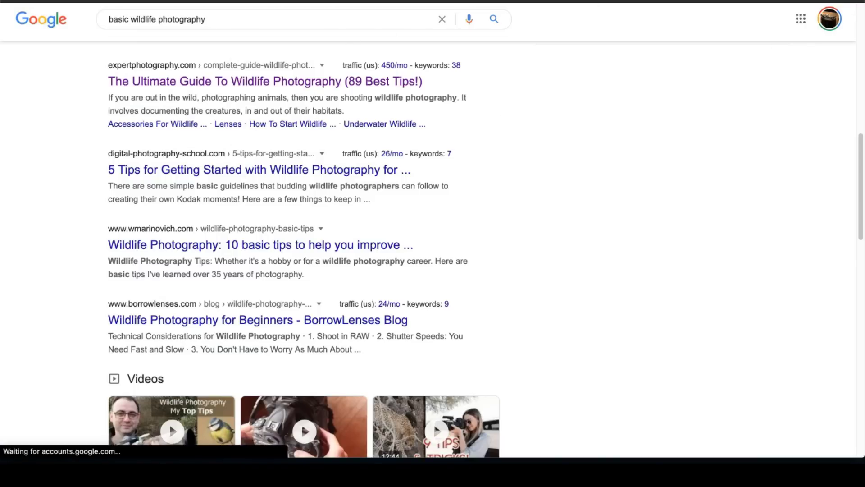
# Check the wildlife photography tips sheet for "basic wildlife photography", and delete that keyword's row 31 from the Keywords sheet
pyautogui.hotkey('ctrl', 'Tab')
pyautogui.click(208, 448)
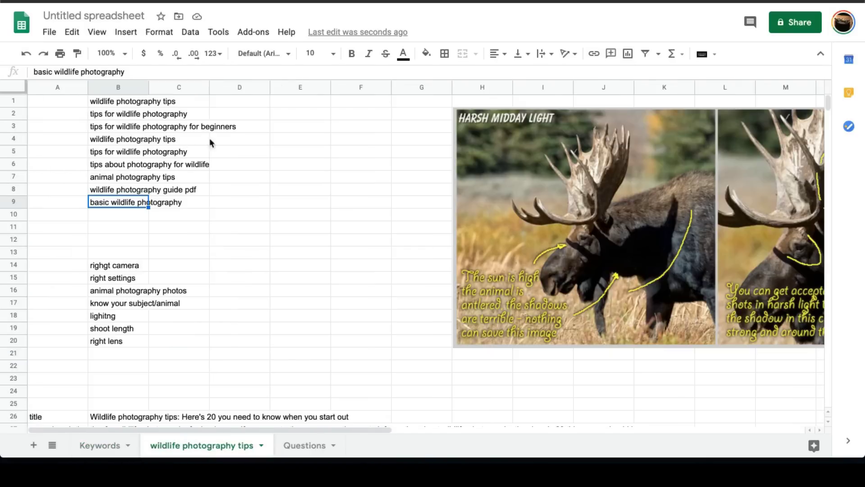
pyautogui.click(108, 444)
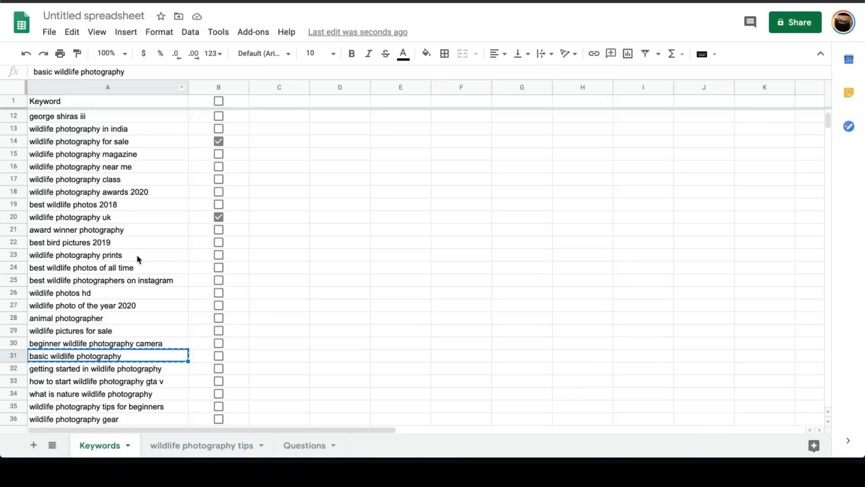
pyautogui.rightClick(14, 356)
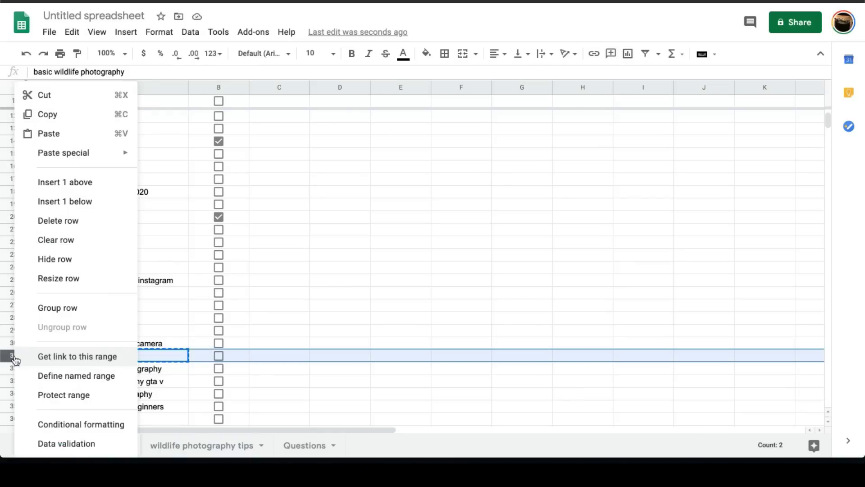
pyautogui.click(91, 221)
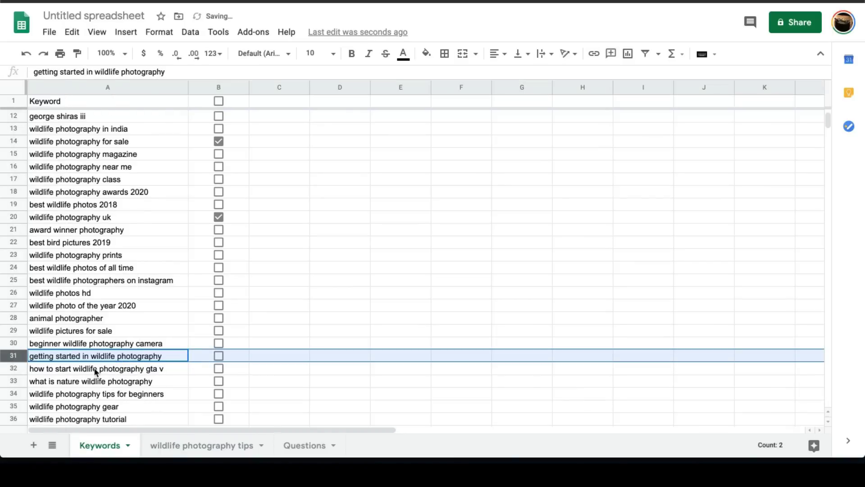
# Delete the "wildlife photography tips for beginners" row from the Keywords sheet
pyautogui.click(96, 372)
pyautogui.click(51, 391)
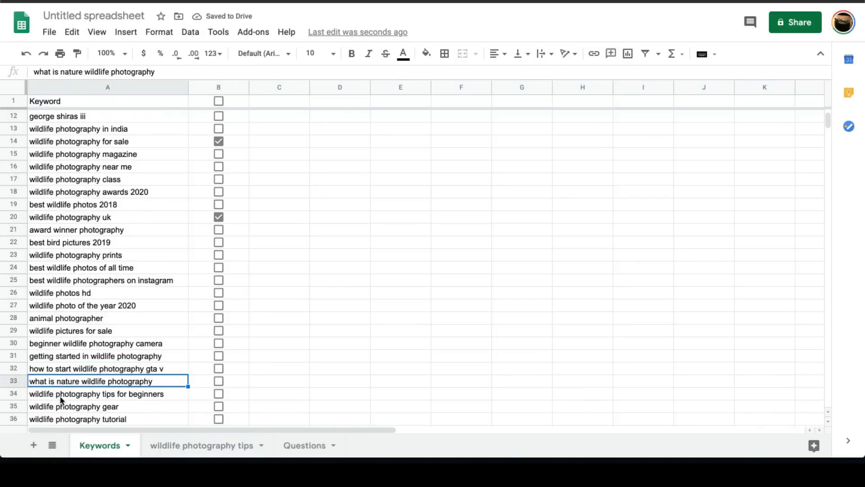
pyautogui.scroll(-1, 64, 394)
pyautogui.rightClick(23, 382)
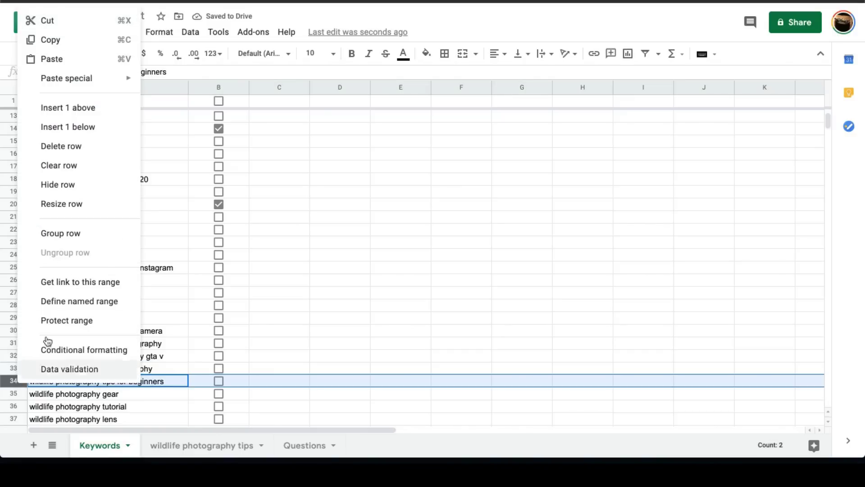
pyautogui.click(91, 143)
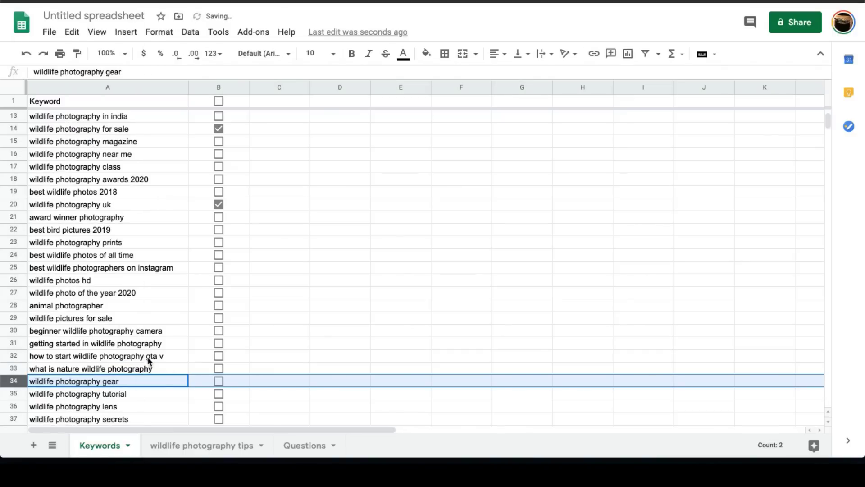
# Go back through the Keywords sheet from "wildlife photography tips" in A2 and review the remaining keywords as possible article topics
pyautogui.scroll(3, 148, 356)
pyautogui.scroll(2, 155, 163)
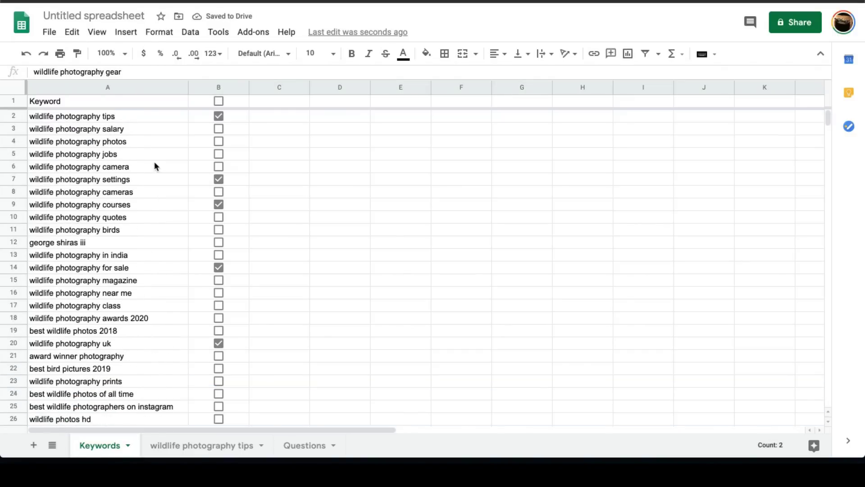
pyautogui.click(158, 116)
pyautogui.moveTo(150, 166); pyautogui.dragTo(131, 394)
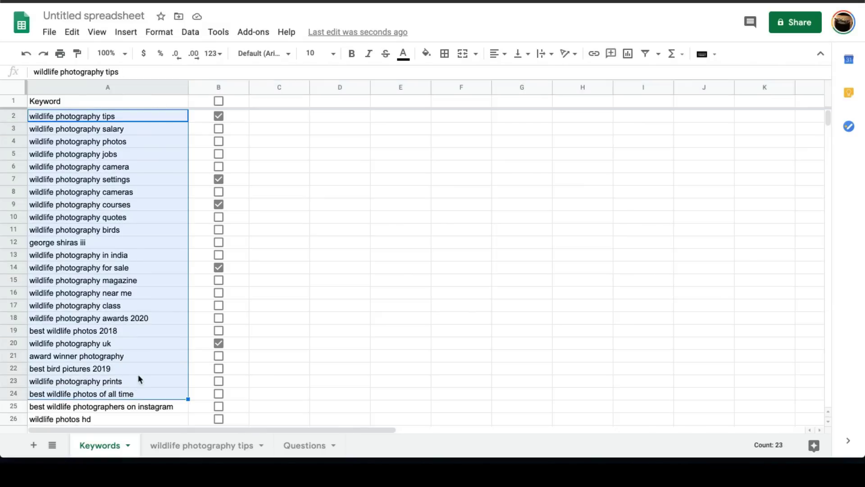
pyautogui.click(170, 152)
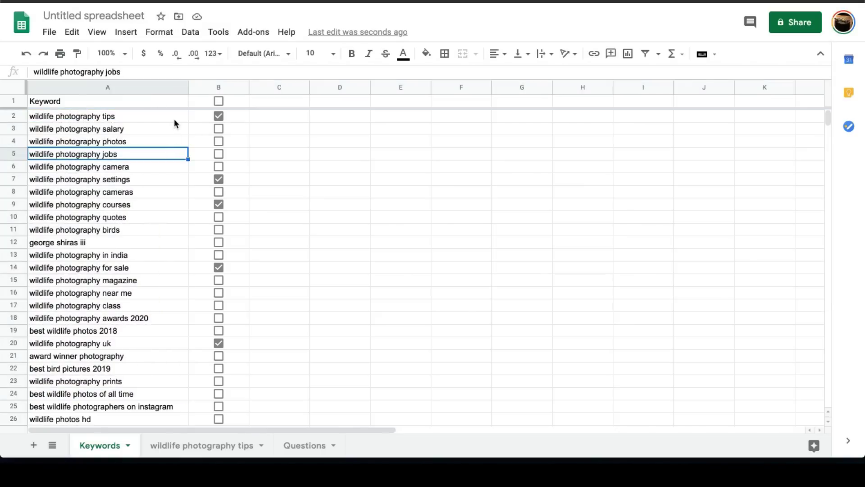
pyautogui.moveTo(174, 118); pyautogui.dragTo(152, 329)
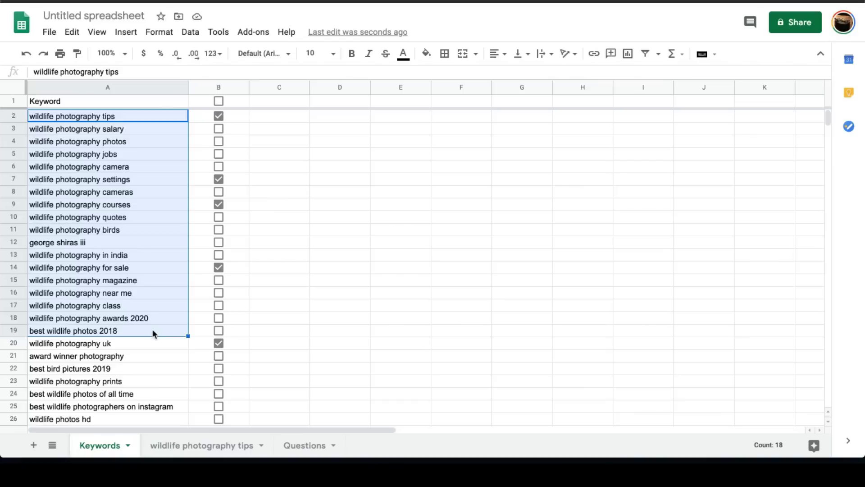
pyautogui.moveTo(163, 390); pyautogui.dragTo(171, 116)
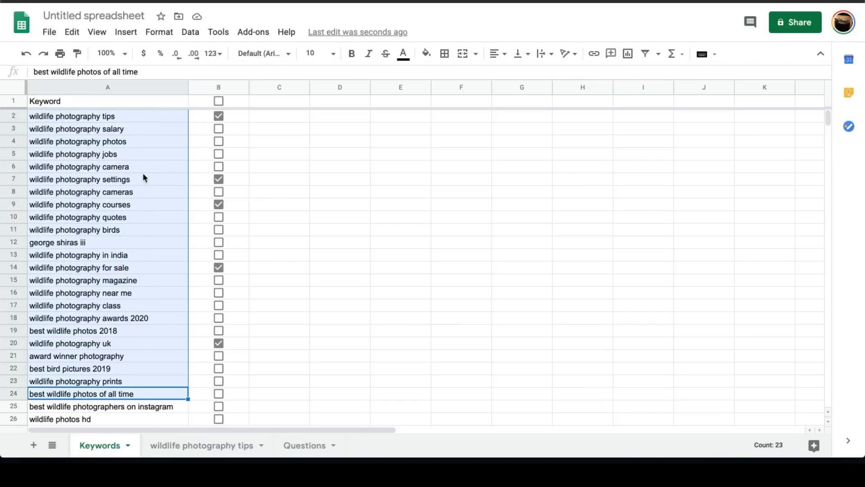
pyautogui.scroll(-3, 153, 179)
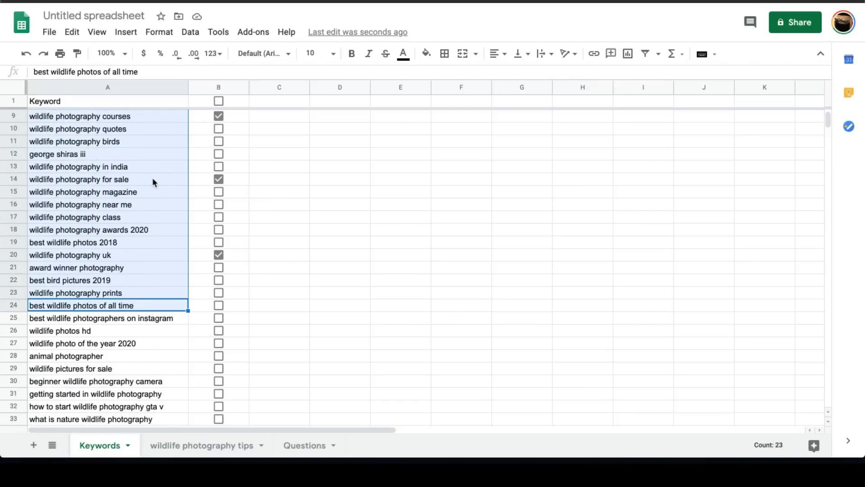
pyautogui.scroll(-1, 152, 182)
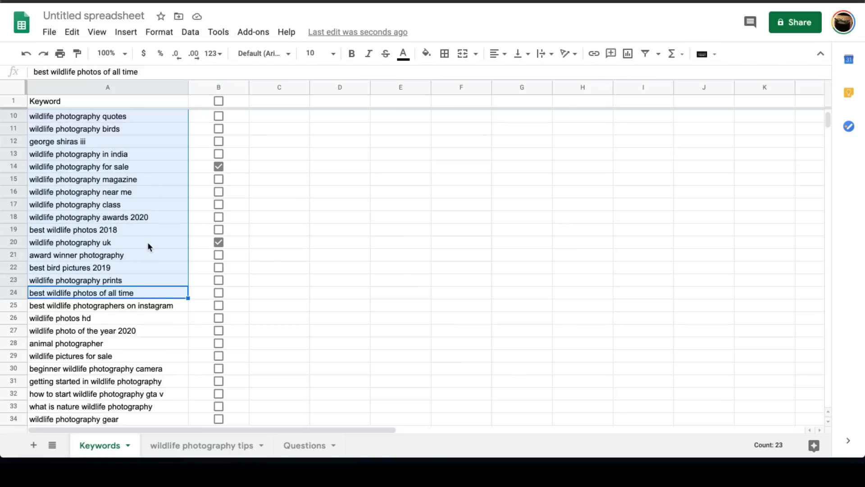
pyautogui.scroll(-1, 145, 288)
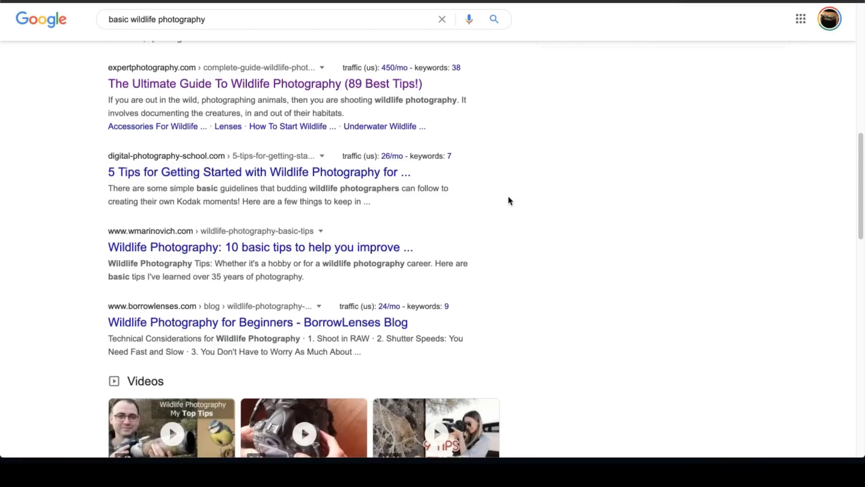
# Switch to the Google results for "basic wildlife photography" and examine the featured snippet, ranking articles, related keywords and related searches
pyautogui.scroll(10, 507, 197)
pyautogui.scroll(-4, 502, 198)
pyautogui.scroll(-3, 502, 201)
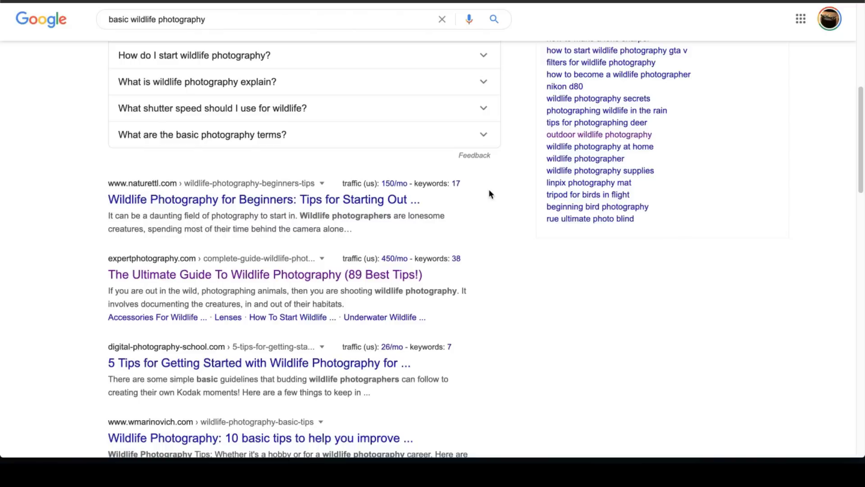
pyautogui.scroll(6, 517, 163)
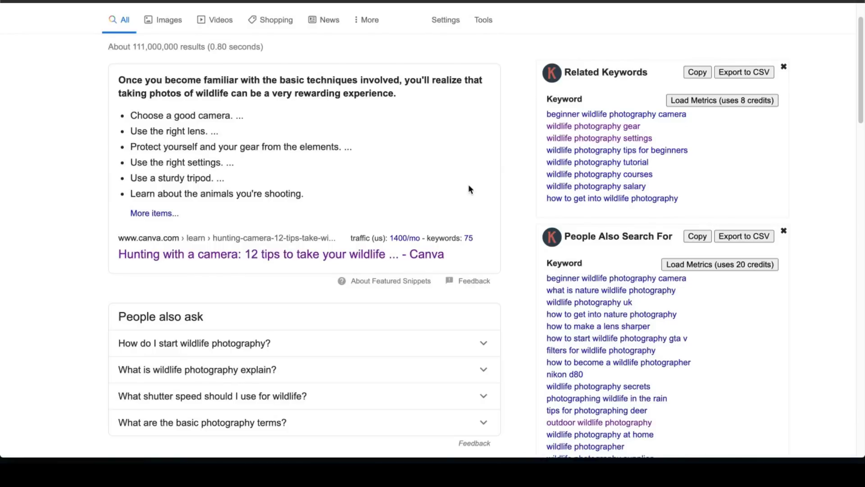
pyautogui.scroll(1, 501, 164)
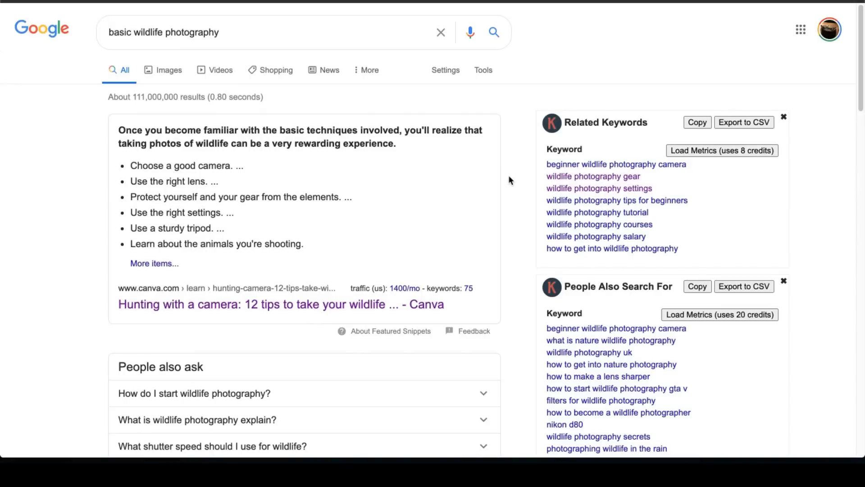
pyautogui.scroll(-20, 335, 173)
pyautogui.scroll(-2, 336, 175)
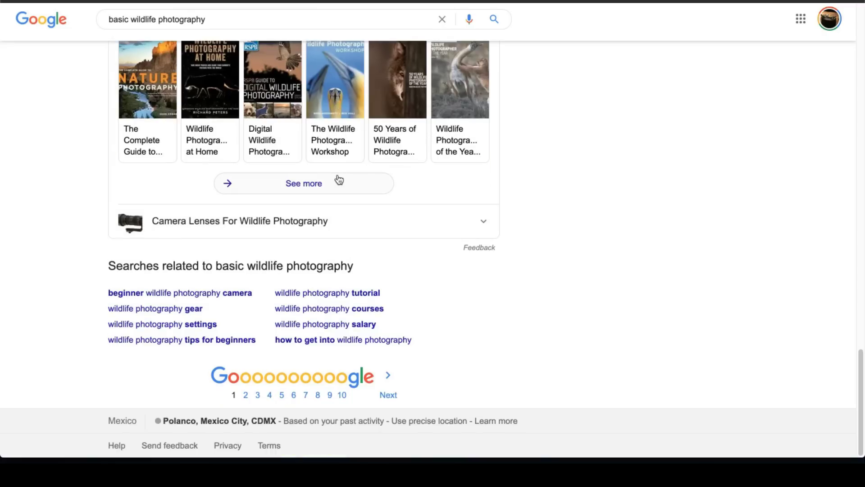
pyautogui.scroll(15, 336, 179)
pyautogui.scroll(3, 340, 178)
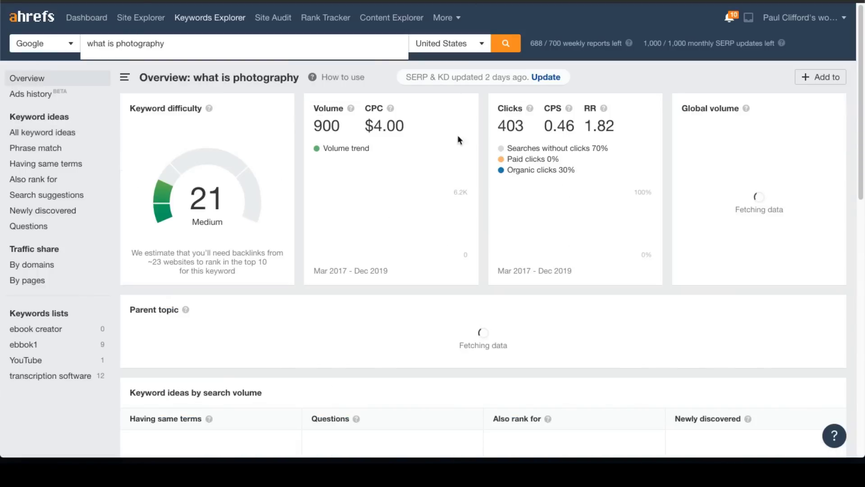
# Check the search volume for "what is photography" in Ahrefs, and re-examine the Google results for "basic wildlife photography"
pyautogui.moveTo(319, 118); pyautogui.dragTo(369, 134)
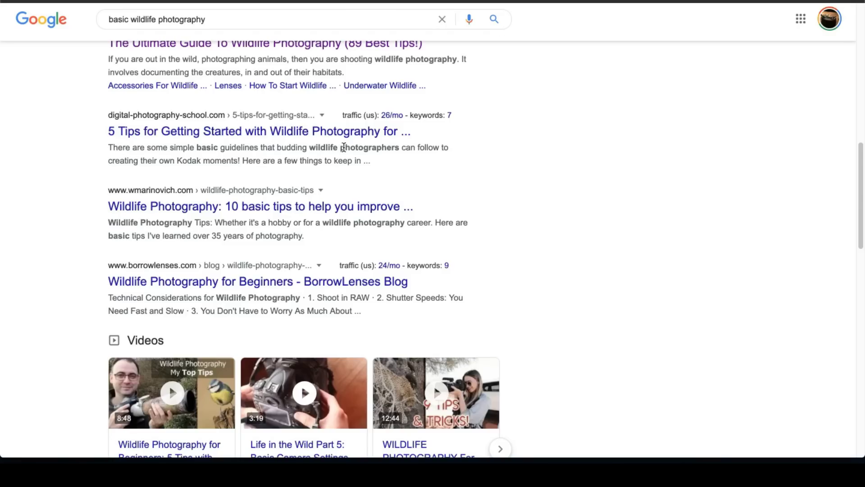
pyautogui.scroll(10, 345, 146)
pyautogui.scroll(-3, 331, 160)
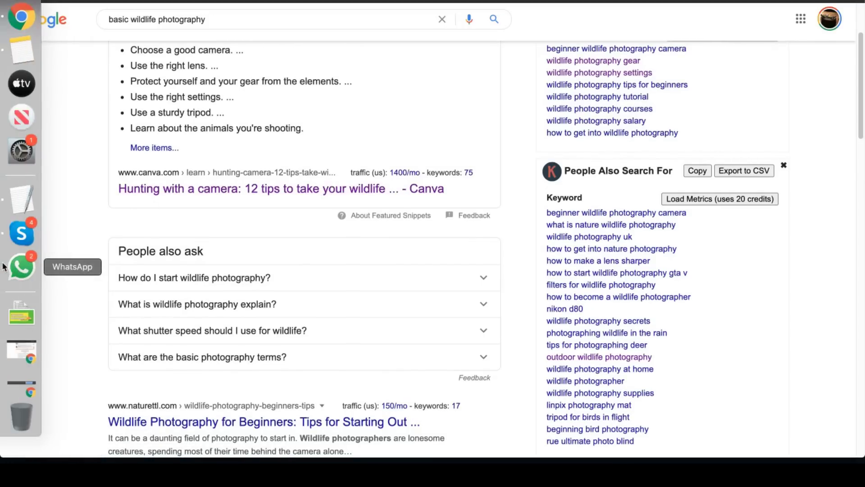
pyautogui.scroll(2, 601, 133)
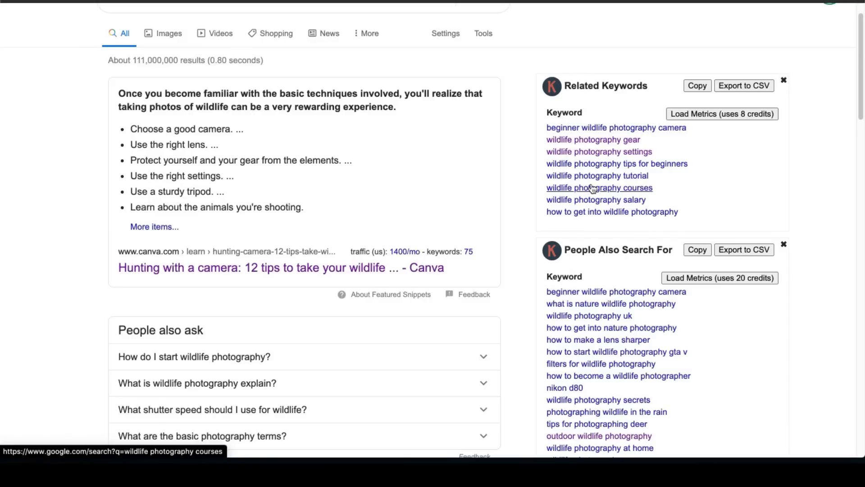
pyautogui.scroll(-4, 456, 161)
pyautogui.scroll(-7, 456, 161)
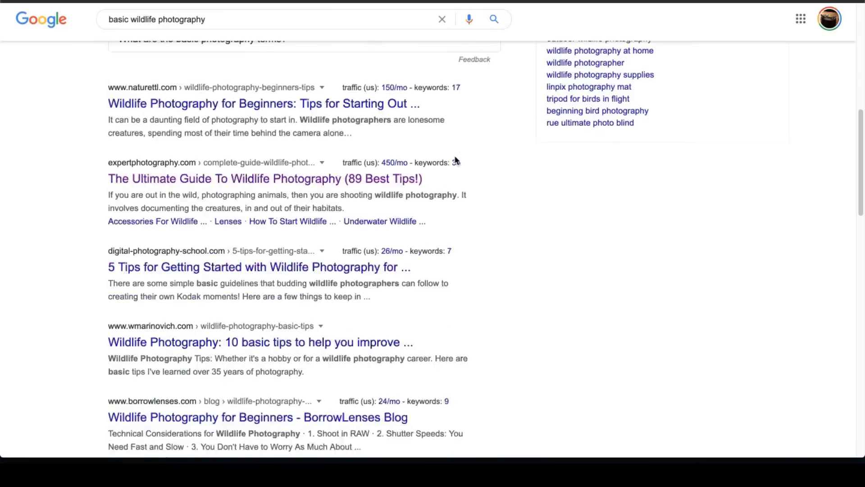
pyautogui.scroll(10, 470, 168)
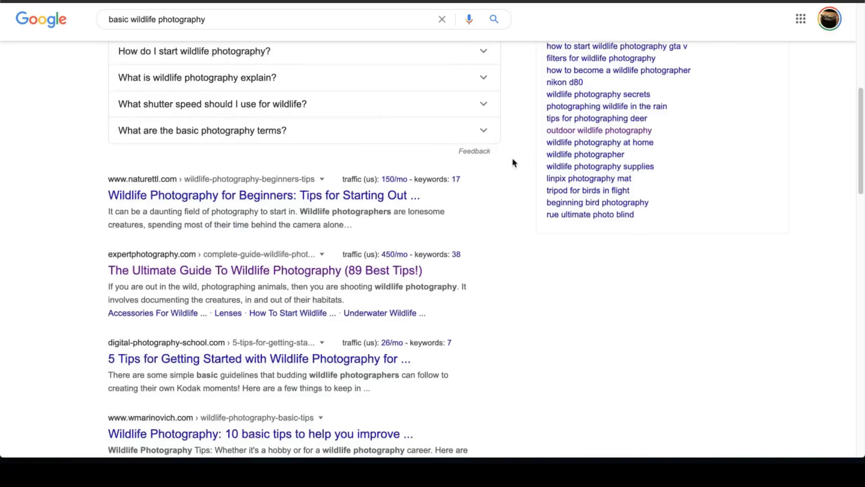
# Open the Google results for the related keyword "wildlife photography tutorial" and look through the ranking pages and videos
pyautogui.click(579, 104)
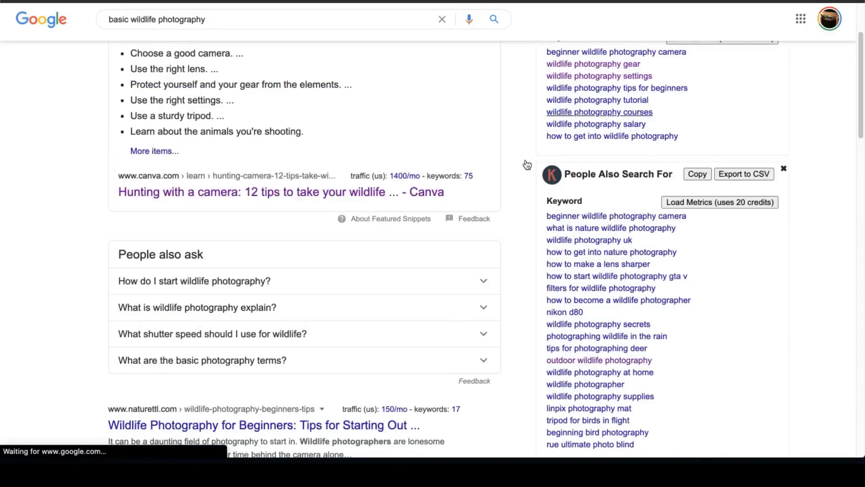
pyautogui.scroll(-2, 518, 164)
pyautogui.scroll(-9, 533, 163)
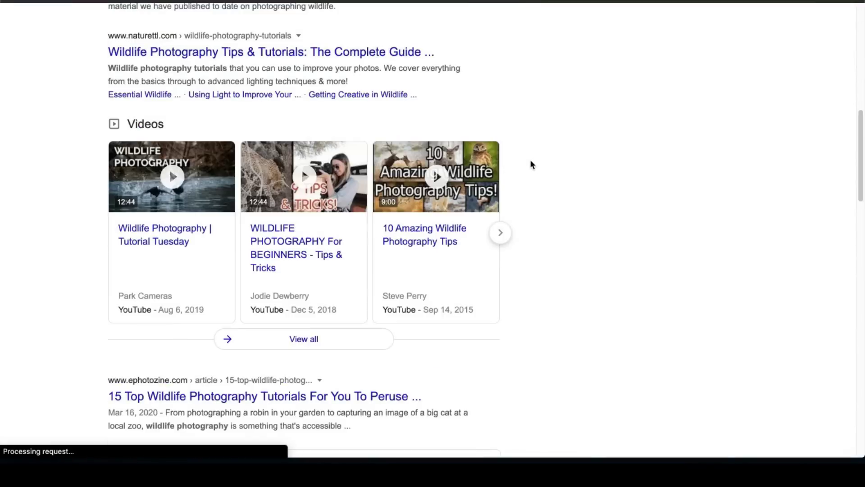
pyautogui.scroll(-10, 259, 170)
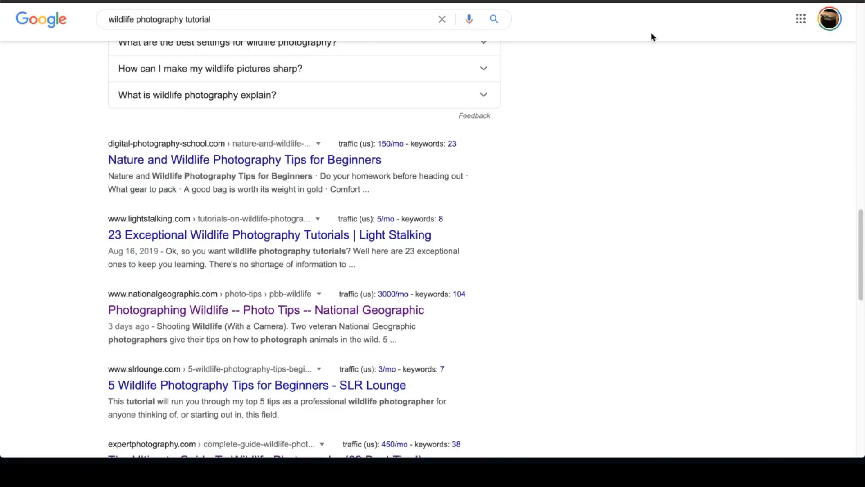
pyautogui.scroll(10, 593, 121)
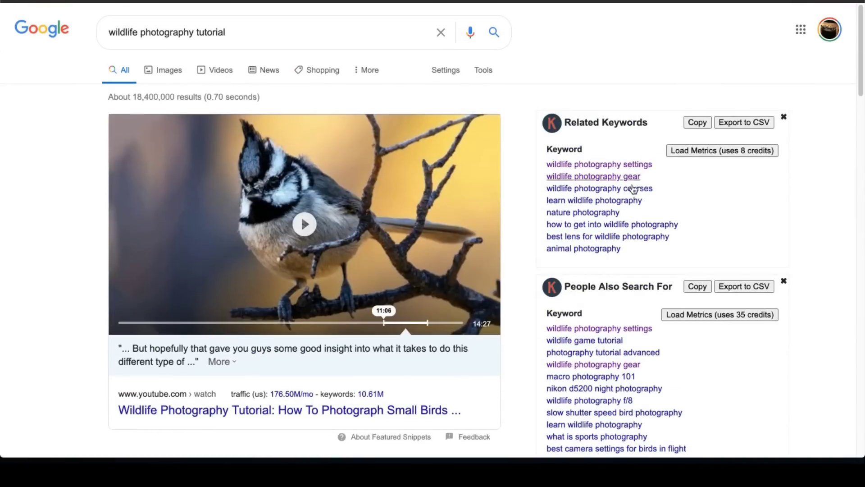
# Copy the query "wildlife photography tutorial" from Google into cell B10 of the wildlife photography tips sheet
pyautogui.click(242, 33)
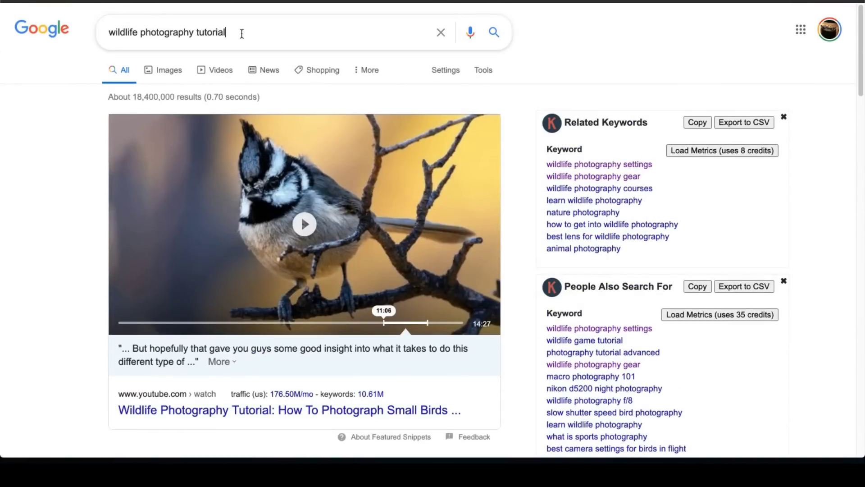
pyautogui.tripleClick(120, 38)
pyautogui.hotkey('ctrl', 'c')
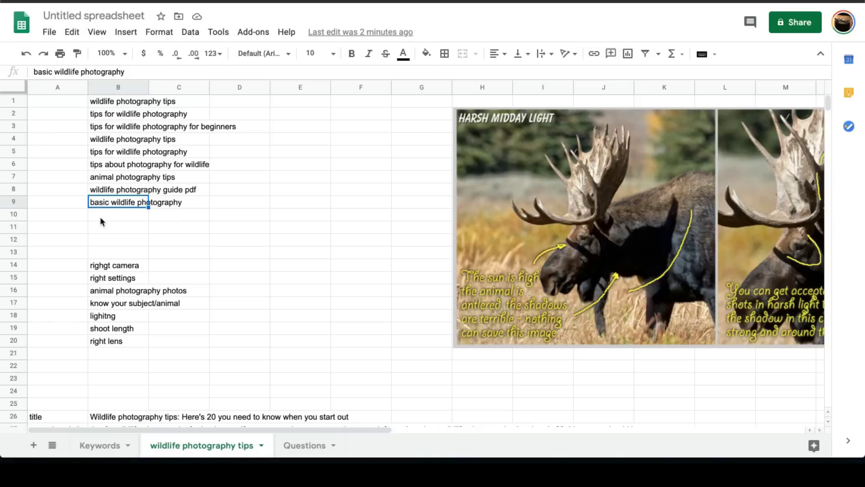
pyautogui.click(100, 218)
pyautogui.hotkey('ctrl', 'v')
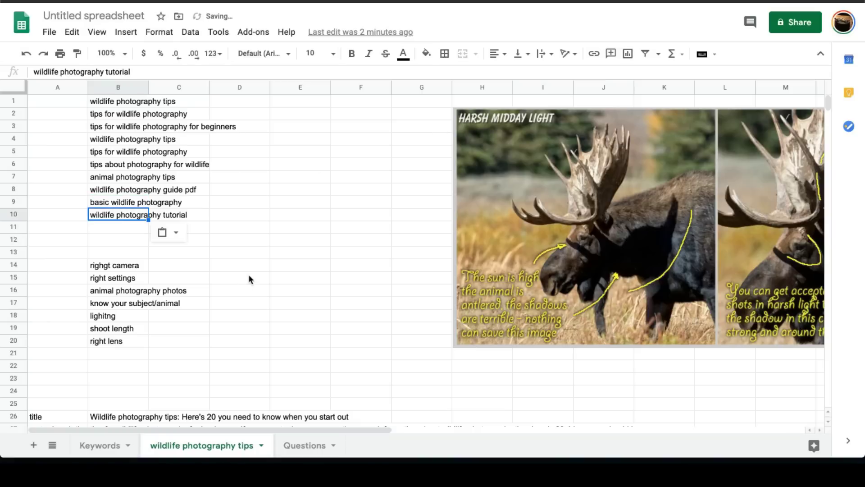
# Review the collected keyword variations in B1:B10 of the wildlife photography tips sheet
pyautogui.click(249, 269)
pyautogui.moveTo(123, 116); pyautogui.dragTo(126, 216)
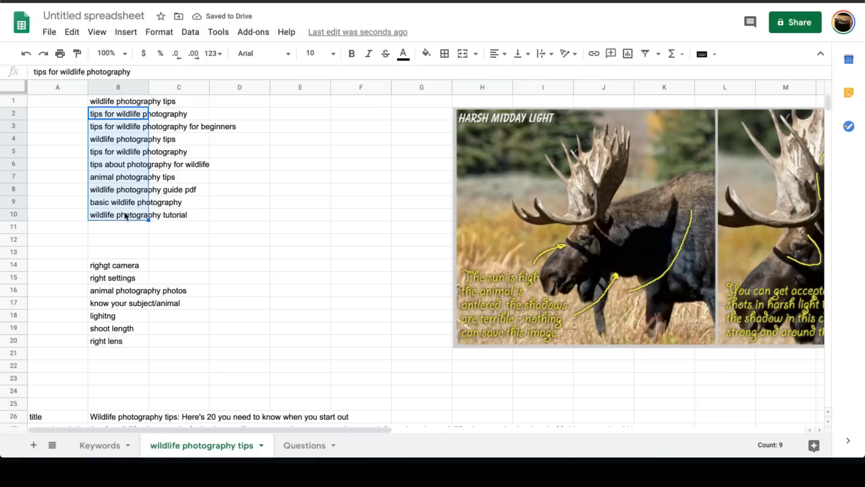
pyautogui.click(126, 215)
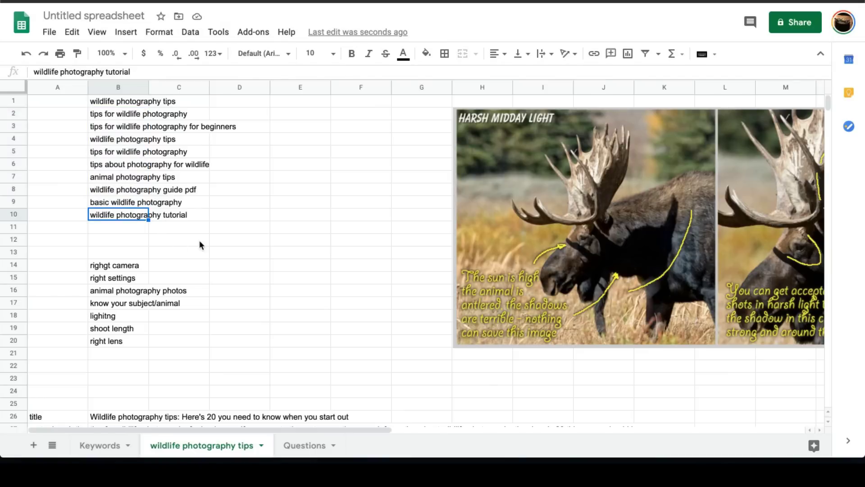
pyautogui.click(256, 226)
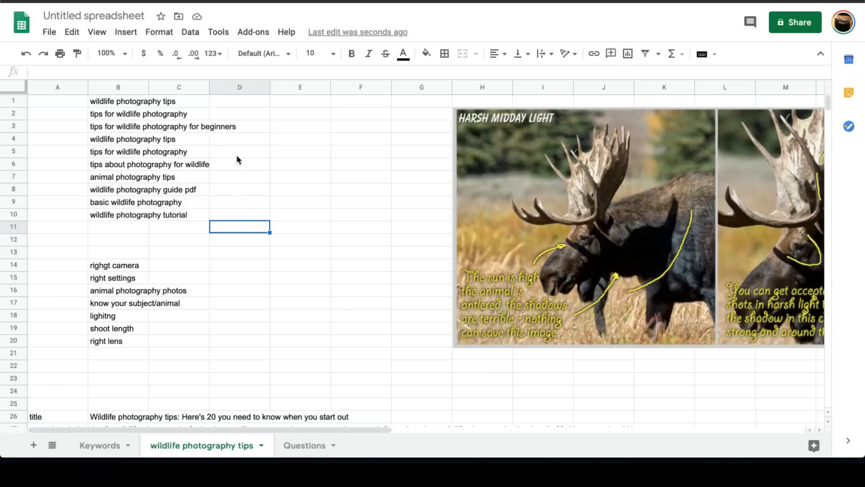
pyautogui.moveTo(115, 217); pyautogui.dragTo(127, 100)
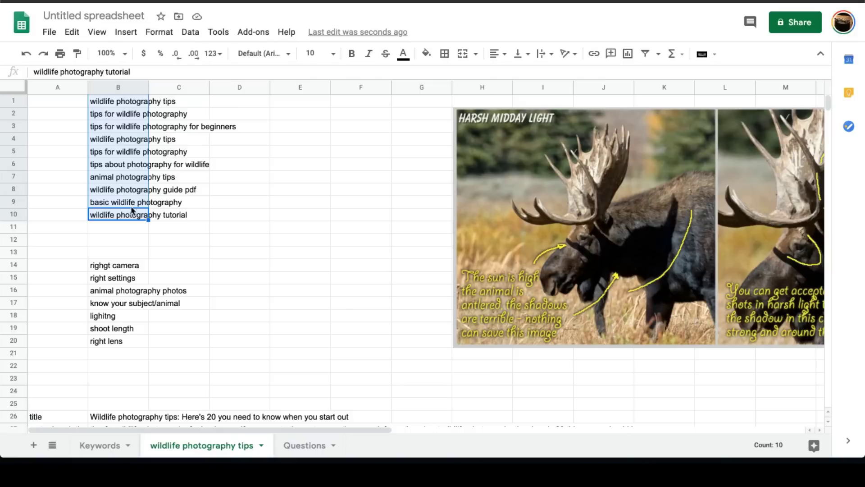
# Switch to the Keywords sheet and review the remaining keywords, from "wildlife photography in india" down to "wildlife photography guide pdf"
pyautogui.hotkey('ctrl', 'shift', 'pageup')
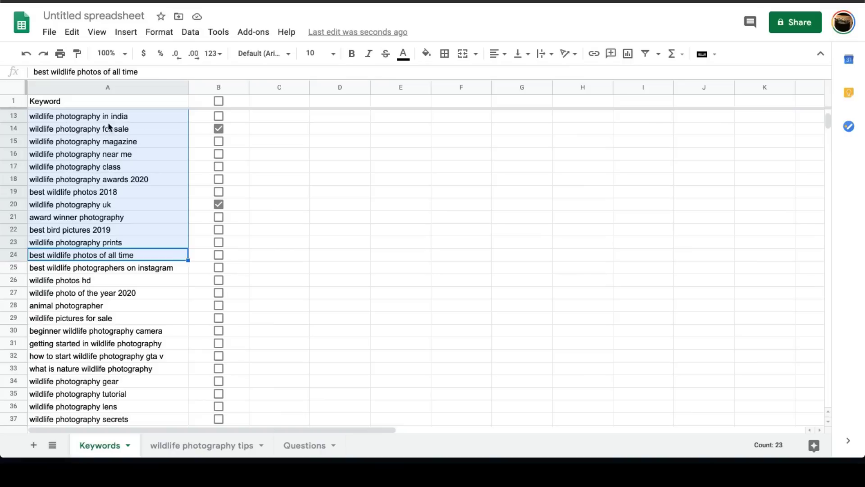
pyautogui.moveTo(131, 119); pyautogui.dragTo(125, 419)
pyautogui.scroll(-5, 150, 368)
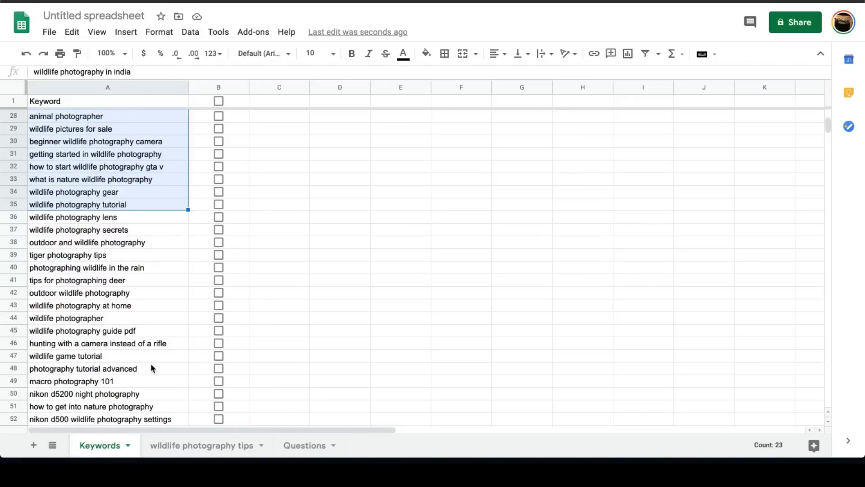
pyautogui.scroll(1, 139, 325)
pyautogui.click(137, 204)
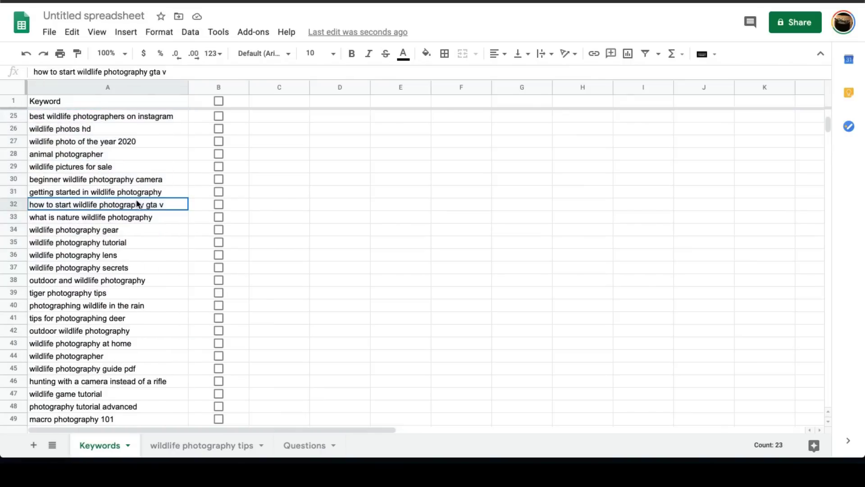
pyautogui.click(163, 221)
pyautogui.click(156, 244)
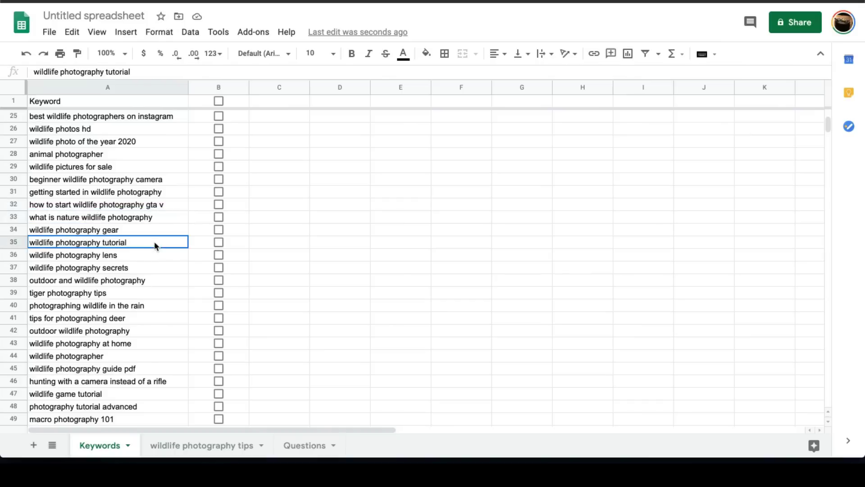
pyautogui.click(162, 293)
pyautogui.moveTo(109, 368); pyautogui.dragTo(79, 178)
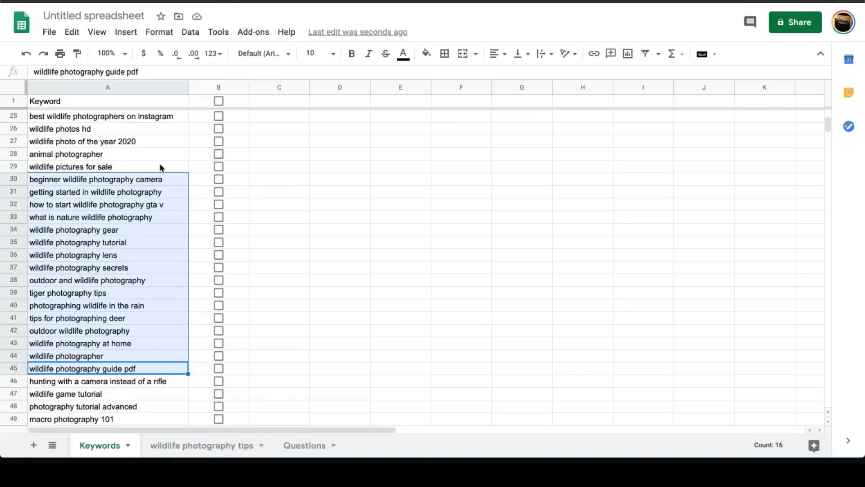
pyautogui.scroll(2, 156, 184)
pyautogui.scroll(5, 156, 185)
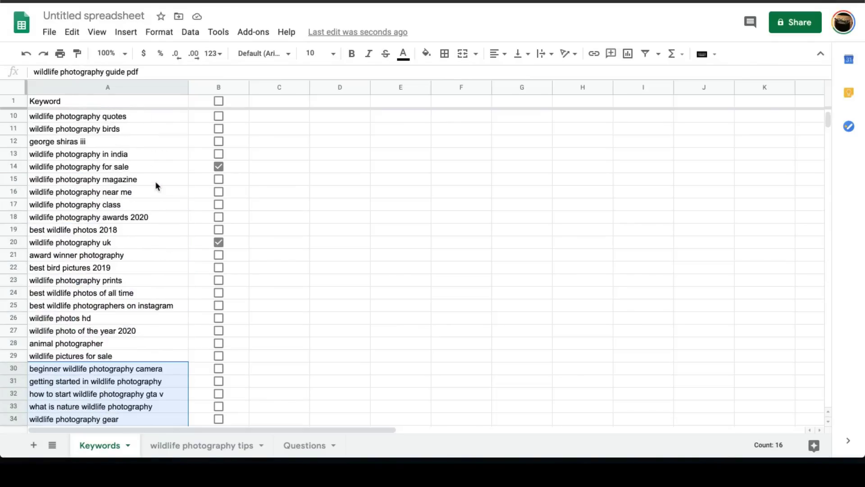
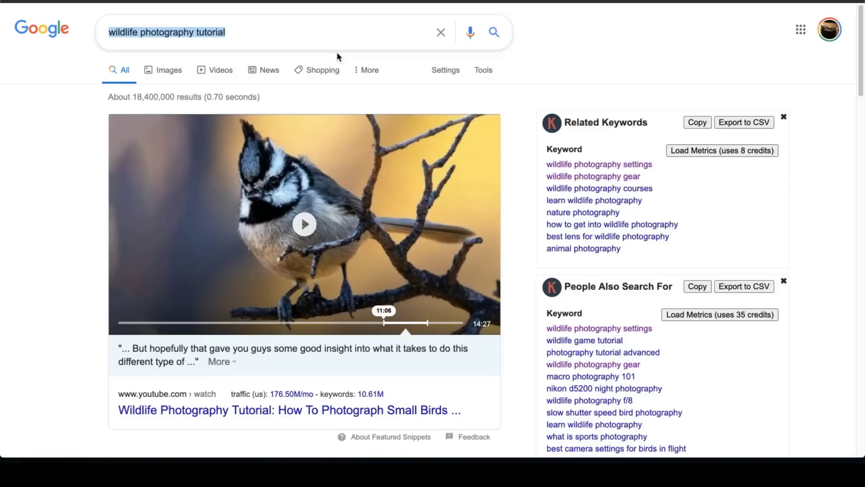
# Go back to Google, shorten the query to "wildlife photography" and run the search
pyautogui.click(230, 36)
pyautogui.press('BackSpace')
pyautogui.press('BackSpace')
pyautogui.press('BackSpace')
pyautogui.press('BackSpace')
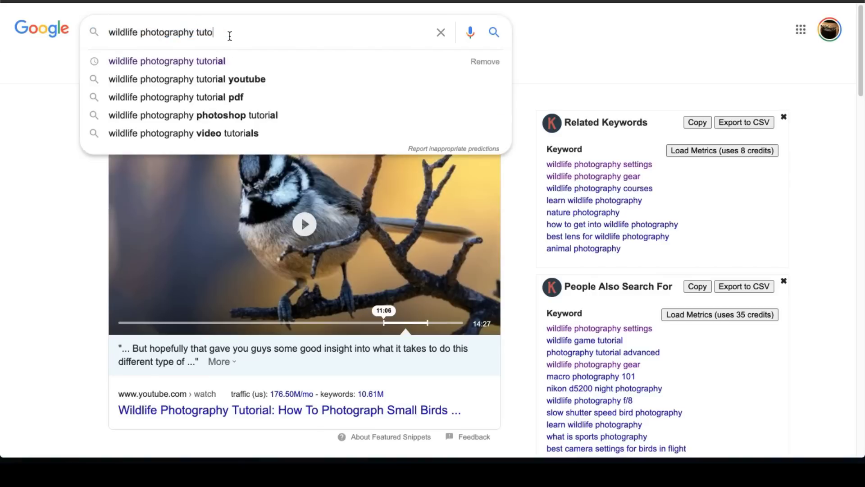
pyautogui.press('BackSpace')
pyautogui.press('BackSpace')
pyautogui.press('BackSpace')
pyautogui.press('BackSpace')
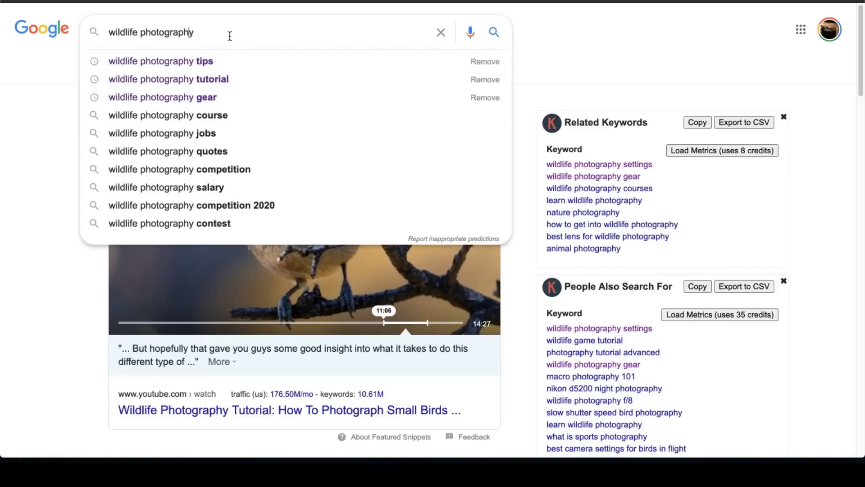
pyautogui.press('Left')
pyautogui.press('Left')
pyautogui.press('Left')
pyautogui.press('Left')
pyautogui.press('Return')
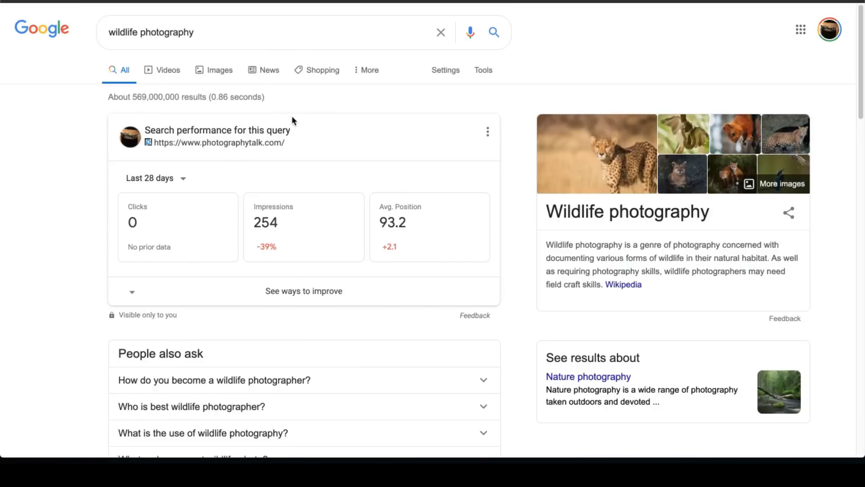
# Examine the search suggestions, related questions, ranking pages and related keywords for "wildlife photography"
pyautogui.click(229, 36)
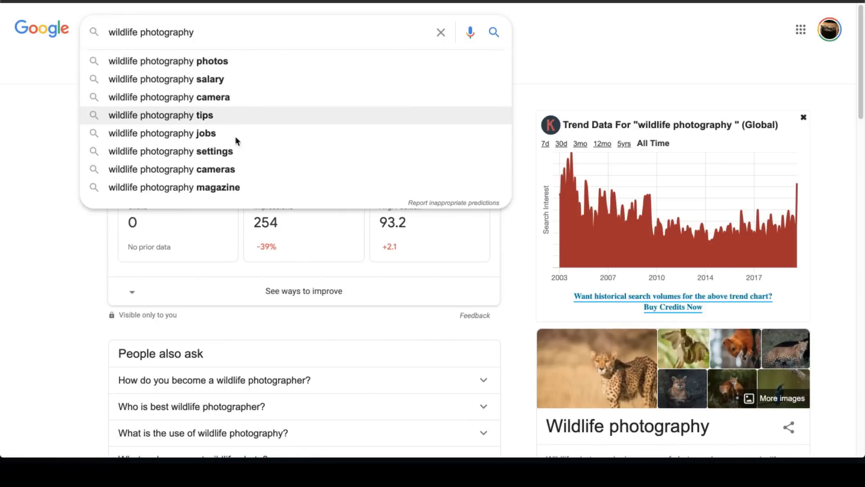
pyautogui.click(56, 189)
pyautogui.scroll(-6, 56, 187)
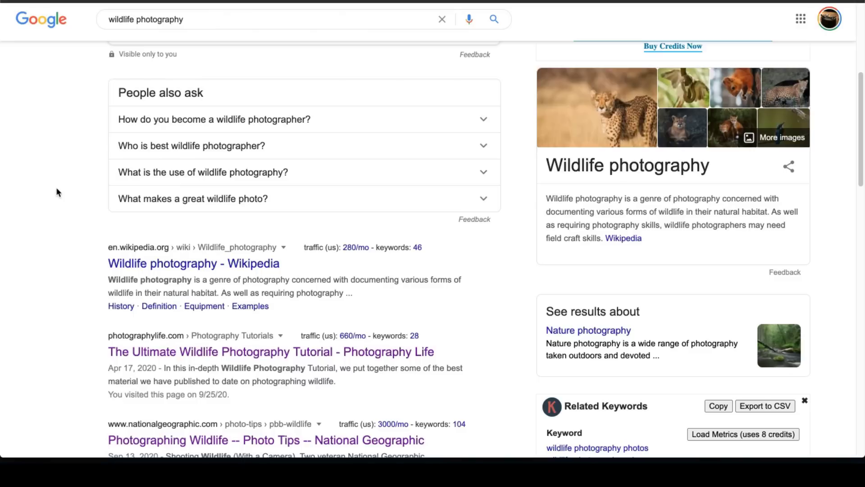
pyautogui.scroll(-1, 56, 187)
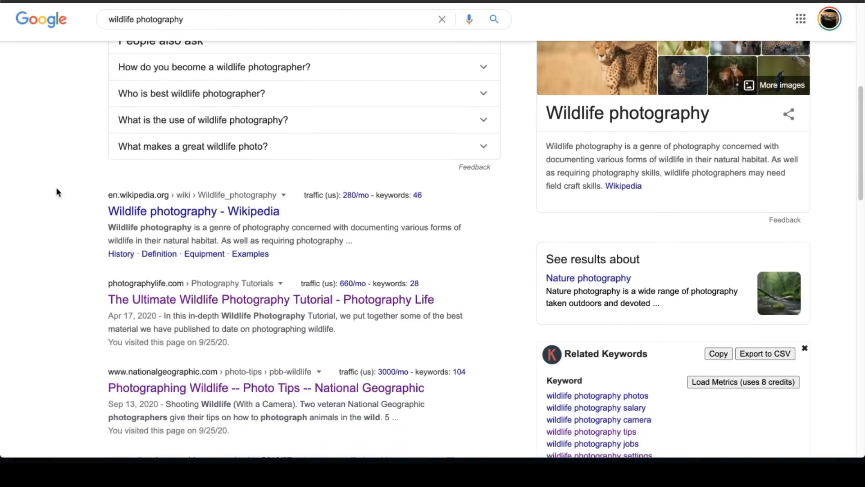
pyautogui.scroll(-1, 56, 188)
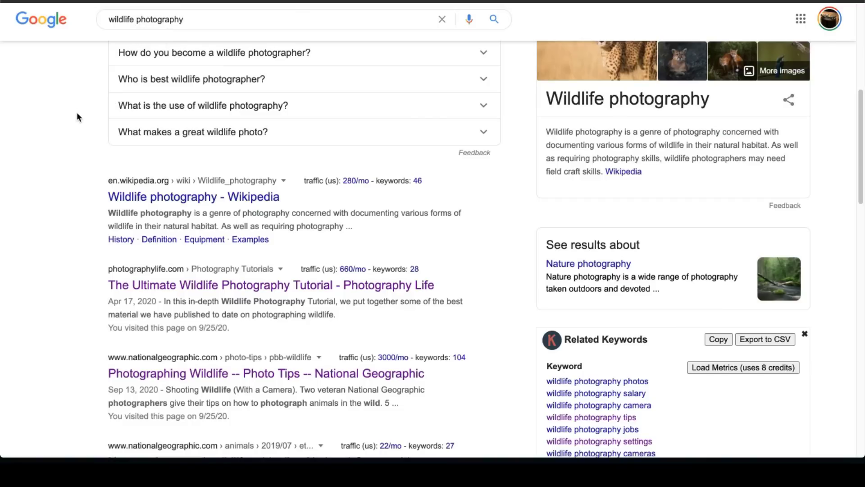
pyautogui.scroll(1, 76, 115)
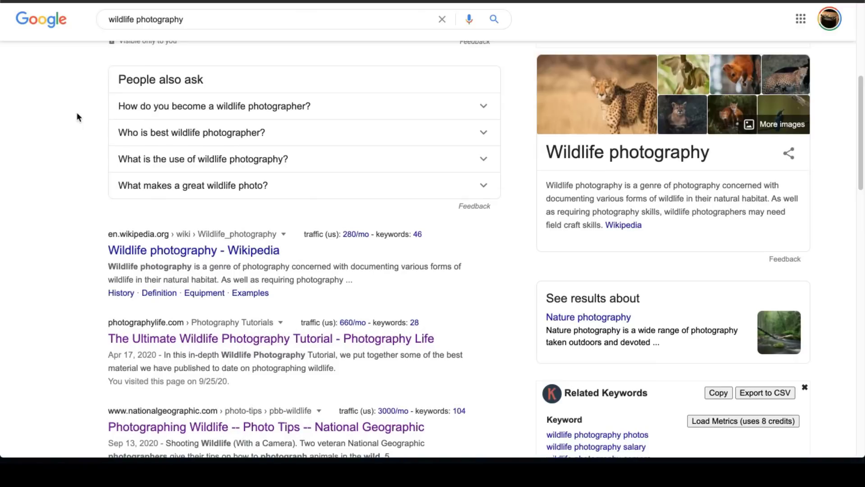
pyautogui.scroll(2, 76, 117)
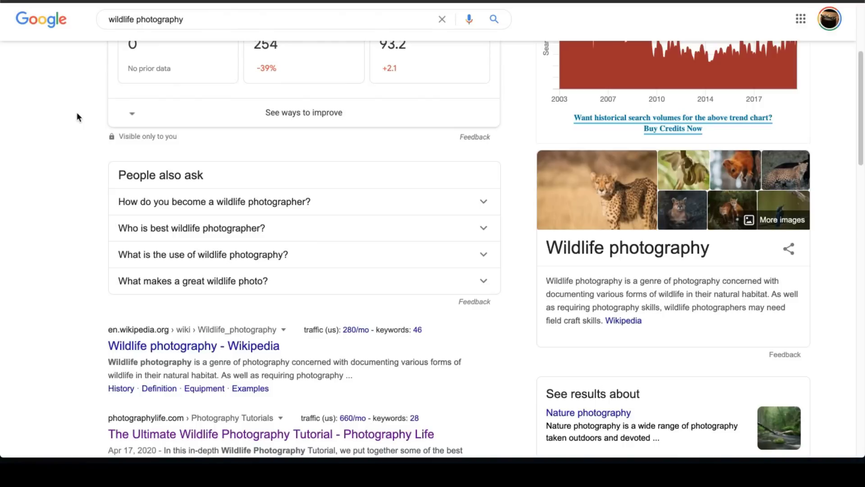
# Return to the Keywords sheet and review the keywords from "wildlife photography tips" in A2 to "wildlife photography awards 2020" in A18
pyautogui.click(575, 3)
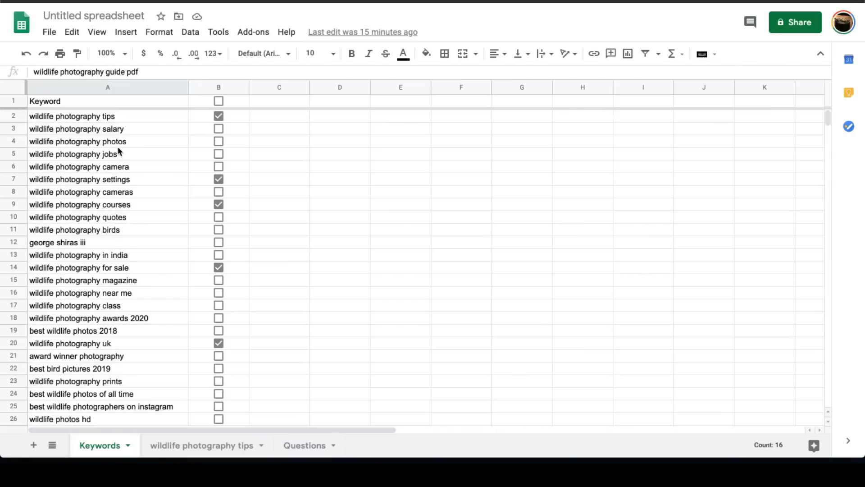
pyautogui.click(131, 117)
pyautogui.keyDown('shift'); pyautogui.click(129, 281); pyautogui.keyUp('shift')
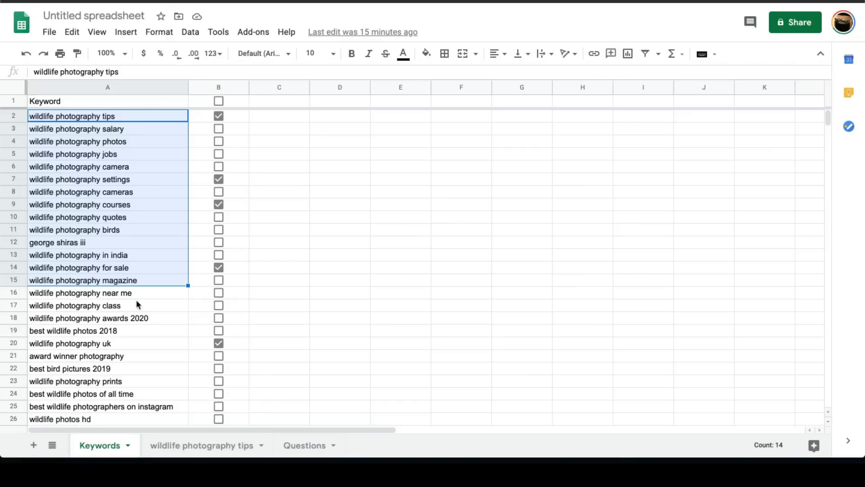
pyautogui.click(144, 319)
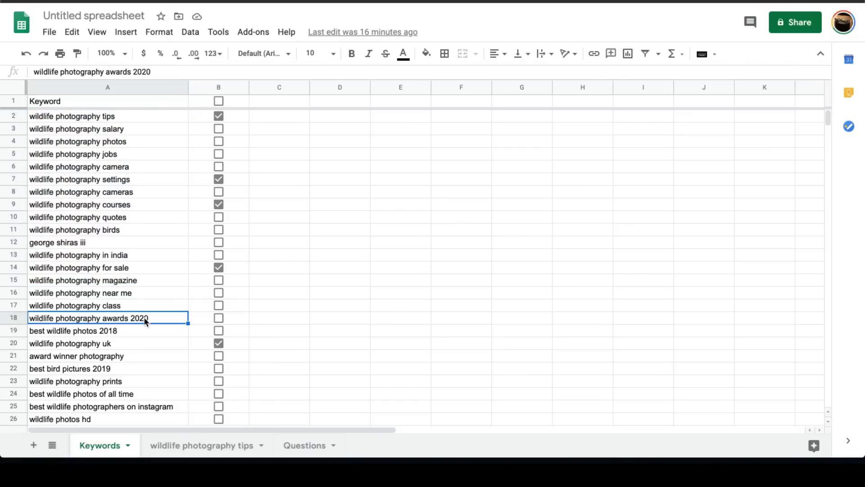
# Go back to the Google results for "wildlife photography" and look through the related questions and ranking pages
pyautogui.click(149, 330)
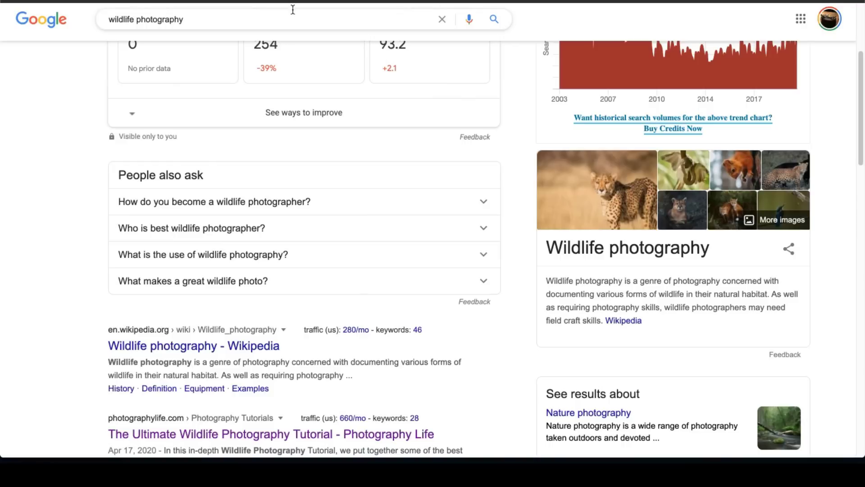
pyautogui.click(260, 21)
pyautogui.click(45, 239)
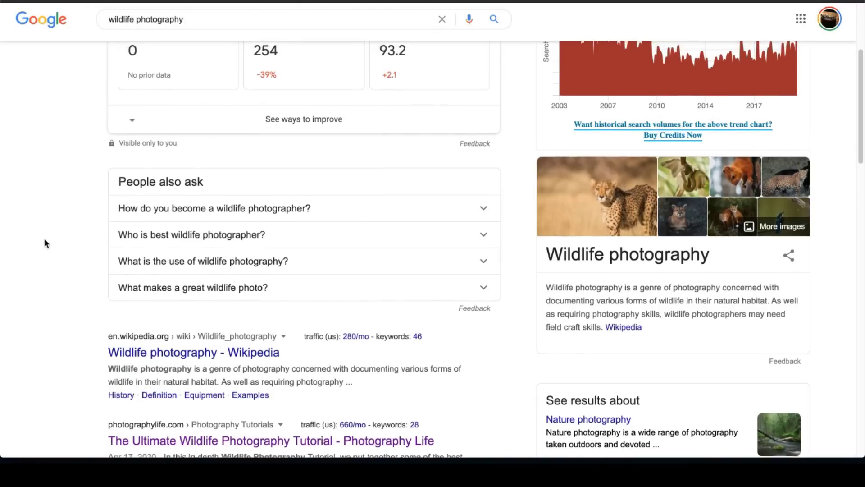
pyautogui.scroll(-2, 44, 244)
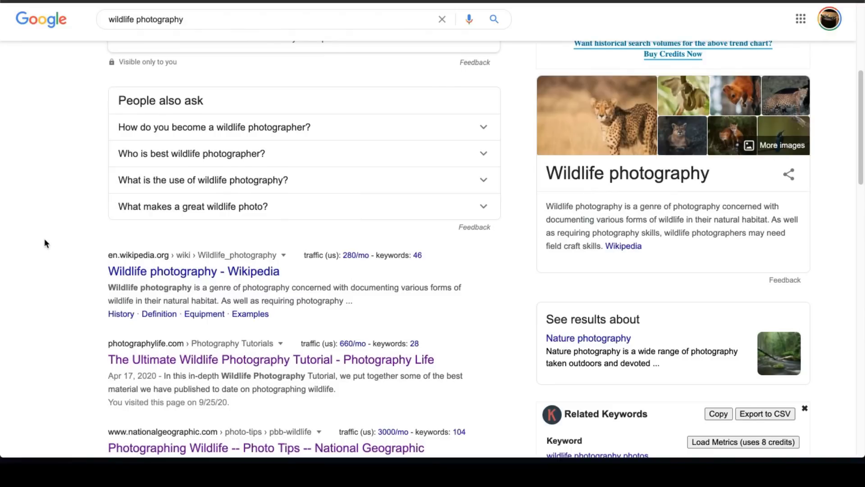
pyautogui.scroll(-1, 44, 243)
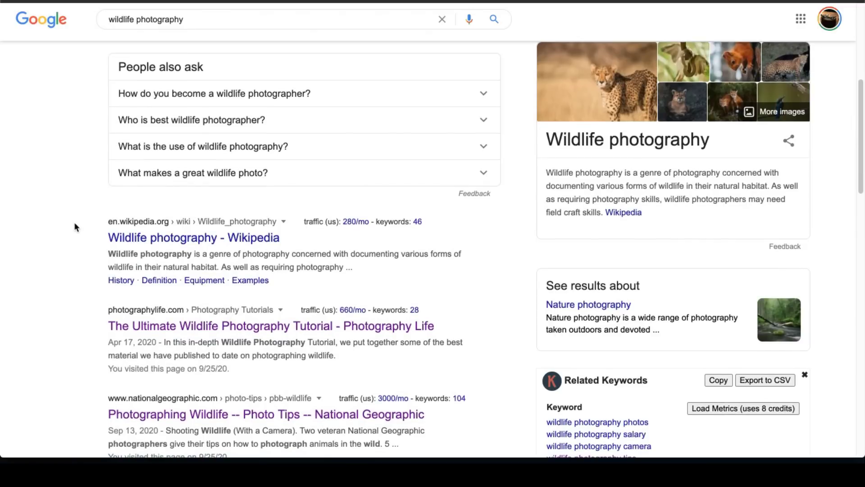
pyautogui.scroll(-1, 74, 221)
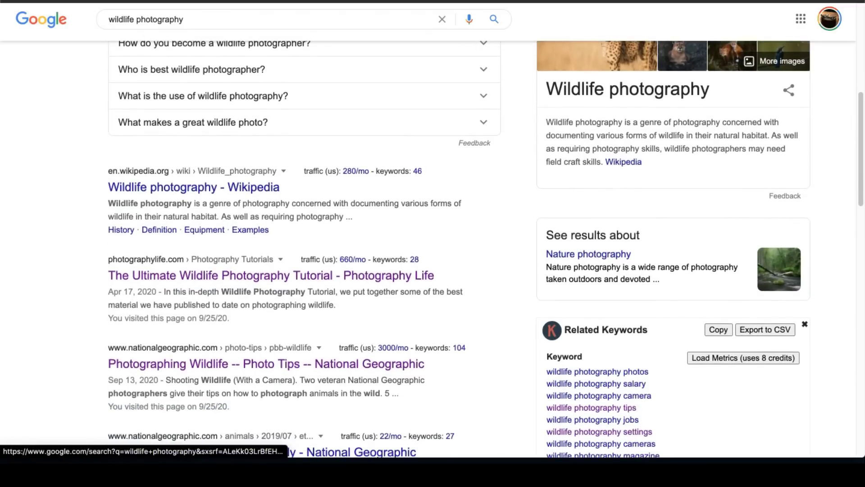
# Switch to Ahrefs Keywords Explorer and show all keyword ideas for "what is photography", focusing on the keyword difficulty values
pyautogui.click(575, 46)
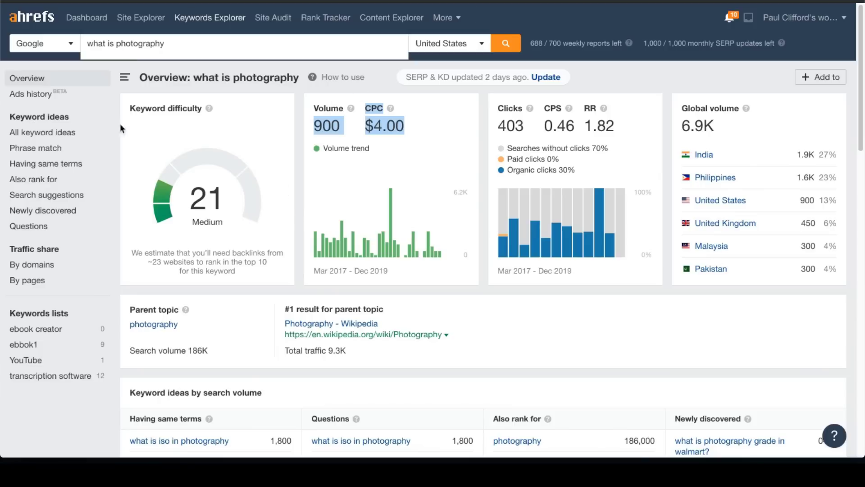
pyautogui.click(73, 132)
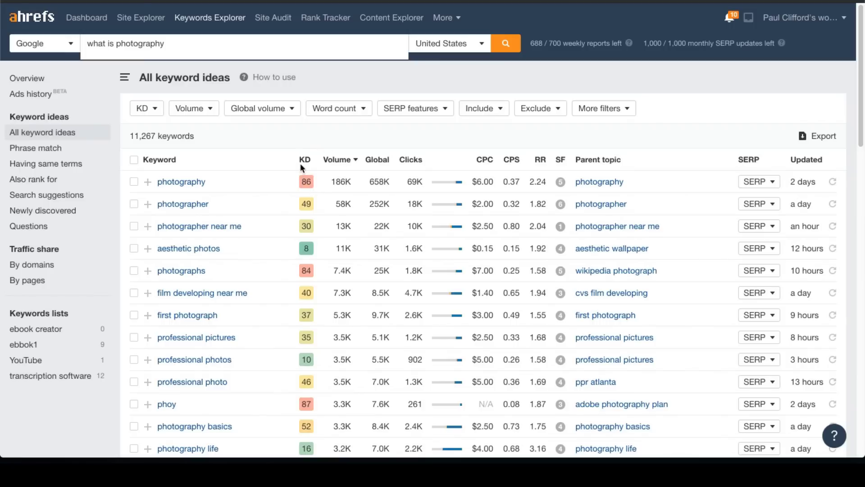
pyautogui.moveTo(311, 164); pyautogui.dragTo(283, 161)
pyautogui.click(288, 137)
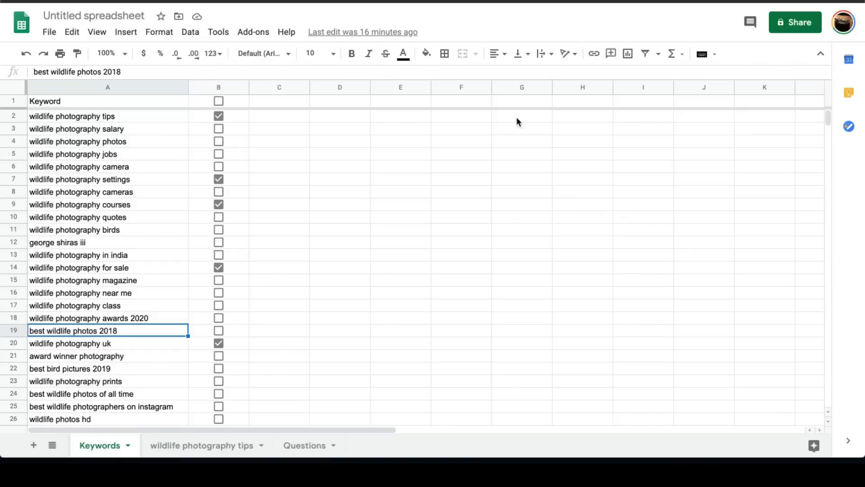
# Return to the Keywords sheet and look over the keywords from "wildlife photography camera" to "wildlife photography courses"
pyautogui.click(162, 170)
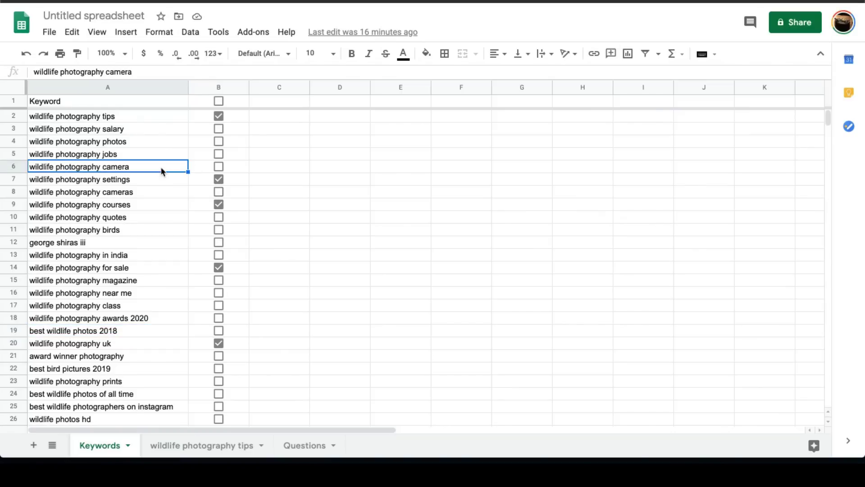
pyautogui.click(163, 201)
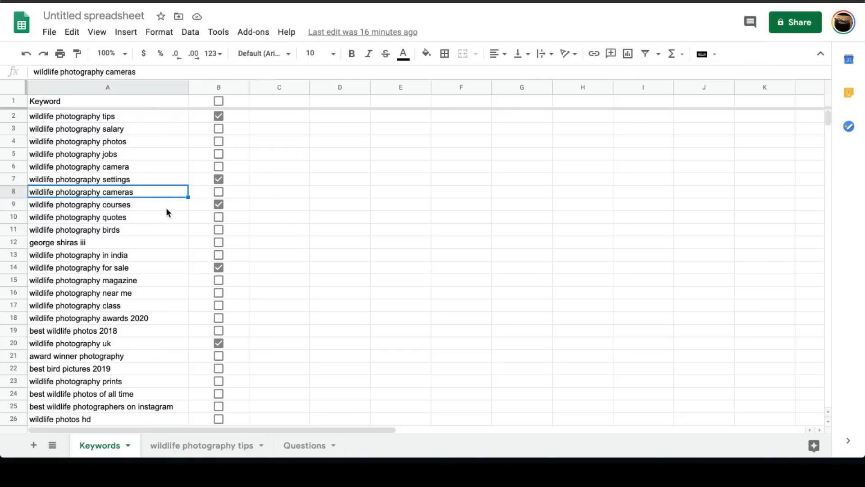
pyautogui.click(166, 207)
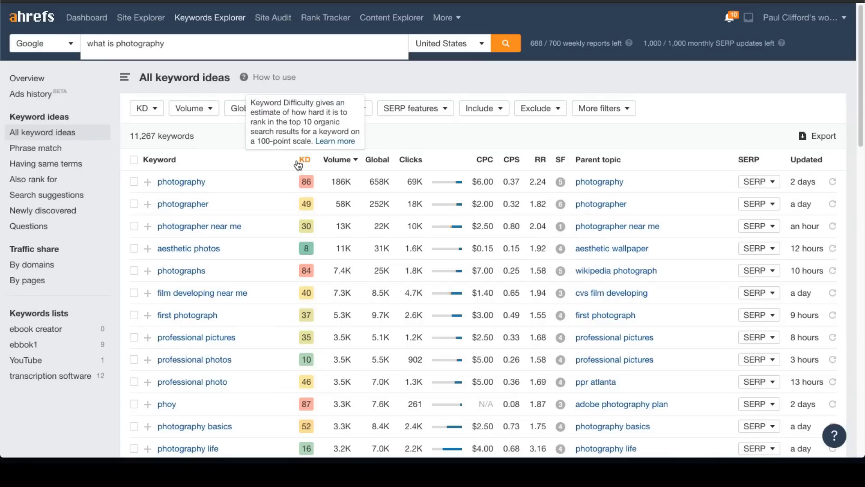
# Switch back to Ahrefs and replace the keyword query with "wildlife photography" to load its keyword ideas
pyautogui.click(297, 159)
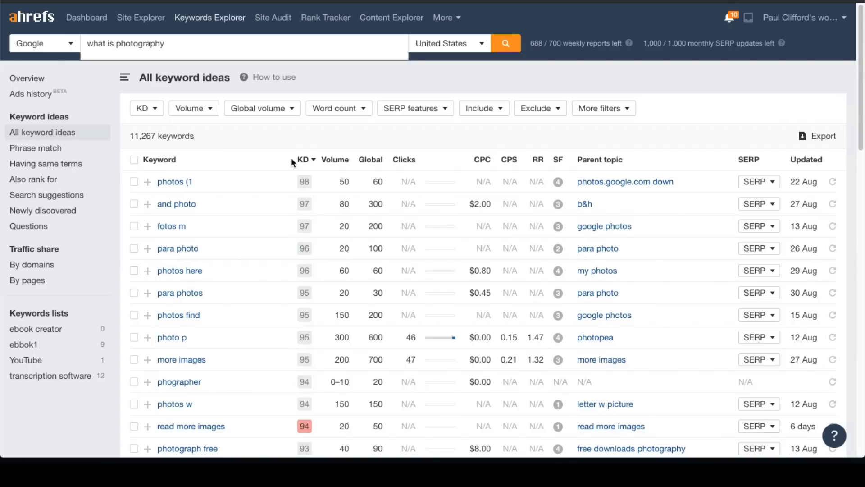
pyautogui.click(300, 159)
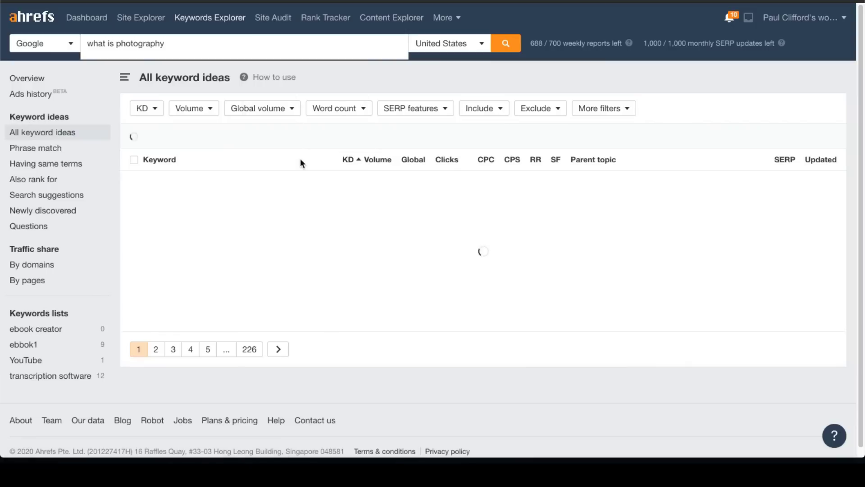
pyautogui.moveTo(167, 44); pyautogui.dragTo(78, 44)
pyautogui.write('wildlife ')
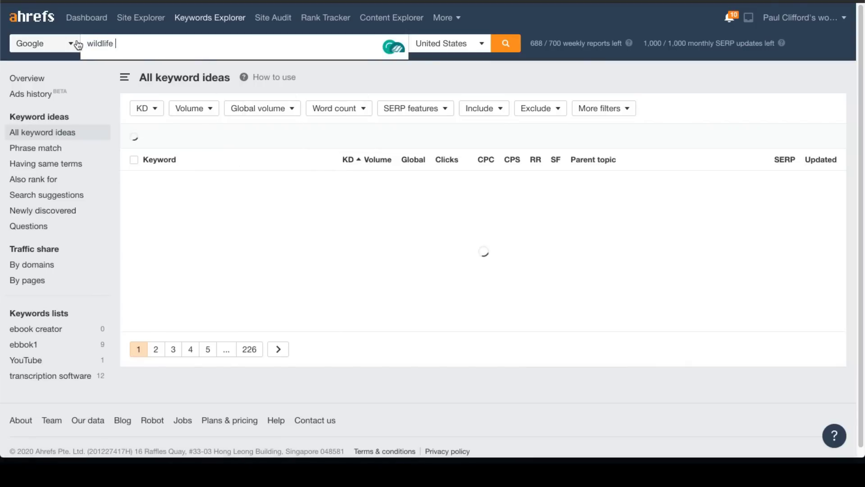
pyautogui.write('photography')
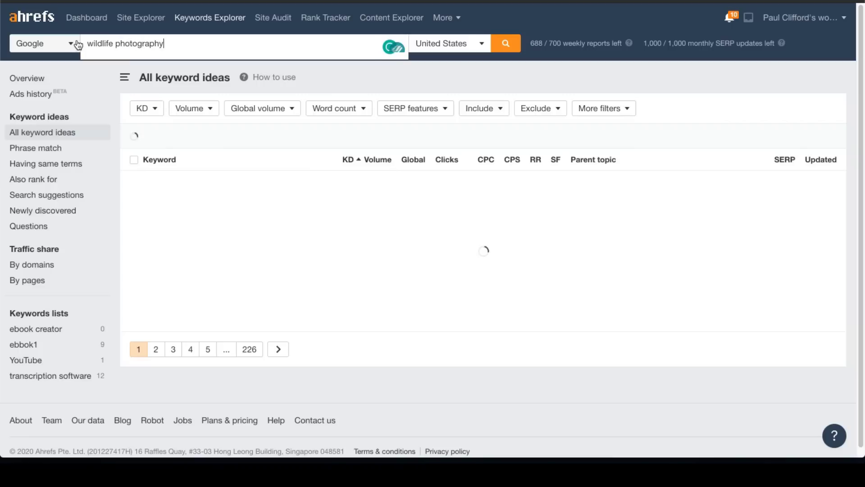
pyautogui.press('Return')
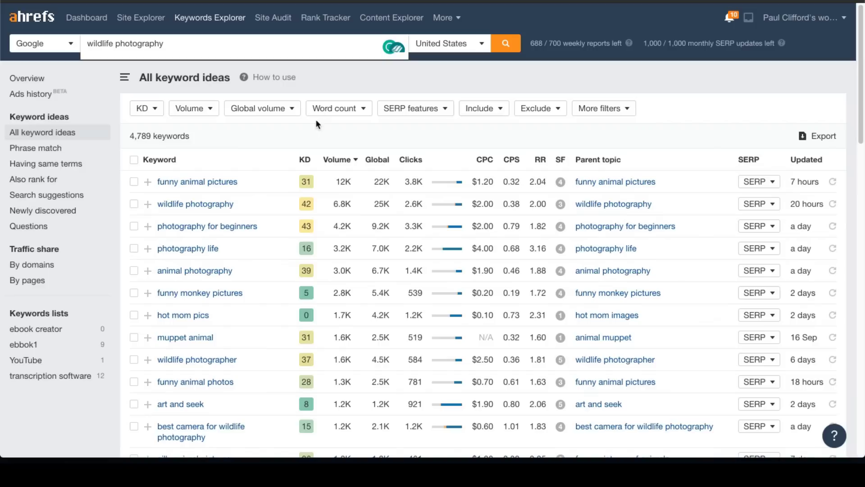
# Sort the "wildlife photography" keyword ideas by ascending keyword difficulty and examine the first keywords and their search volumes
pyautogui.click(305, 159)
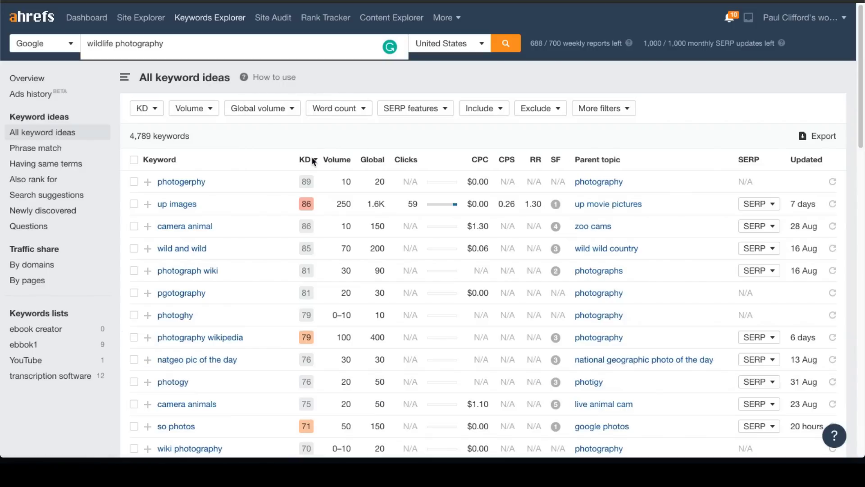
pyautogui.click(306, 161)
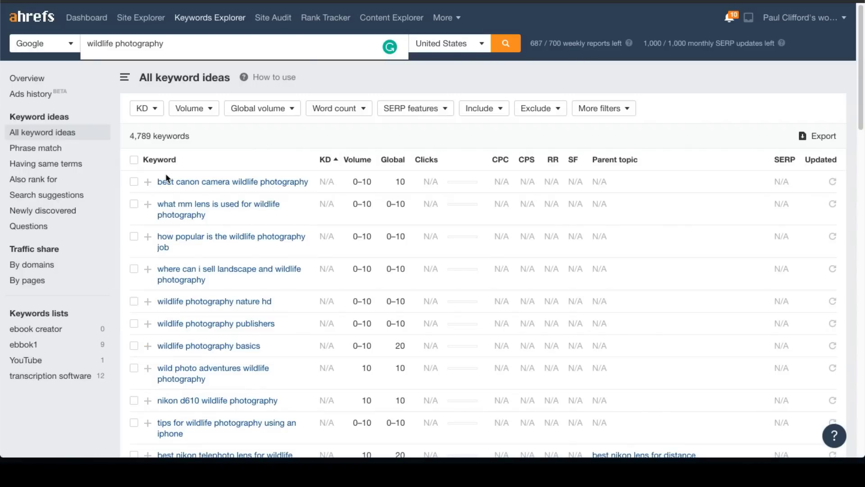
pyautogui.keyDown('ctrl'); pyautogui.scroll(3, 166, 175); pyautogui.keyUp('ctrl')
pyautogui.scroll(-1, 166, 174)
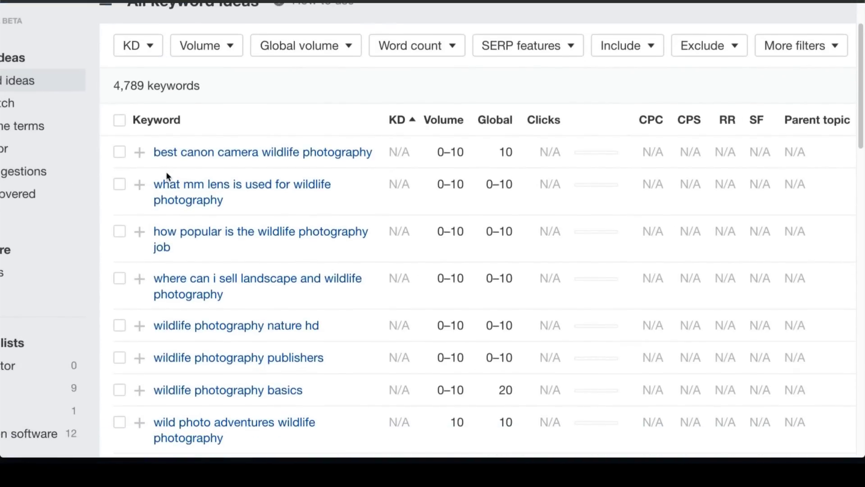
pyautogui.moveTo(430, 151); pyautogui.dragTo(463, 152)
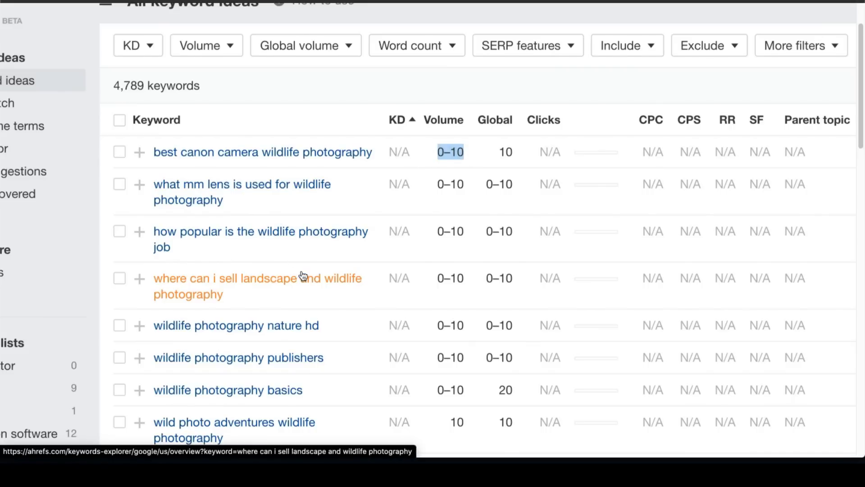
pyautogui.scroll(-1, 302, 276)
pyautogui.scroll(2, 301, 277)
pyautogui.scroll(-5, 303, 280)
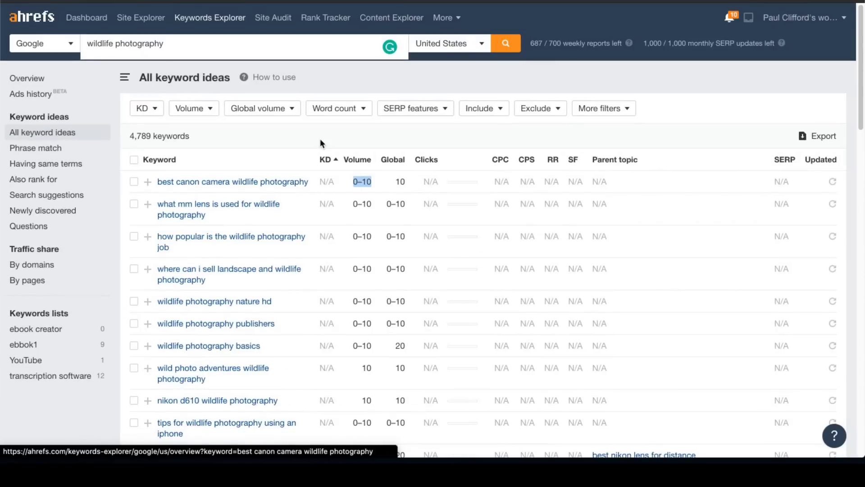
pyautogui.click(333, 142)
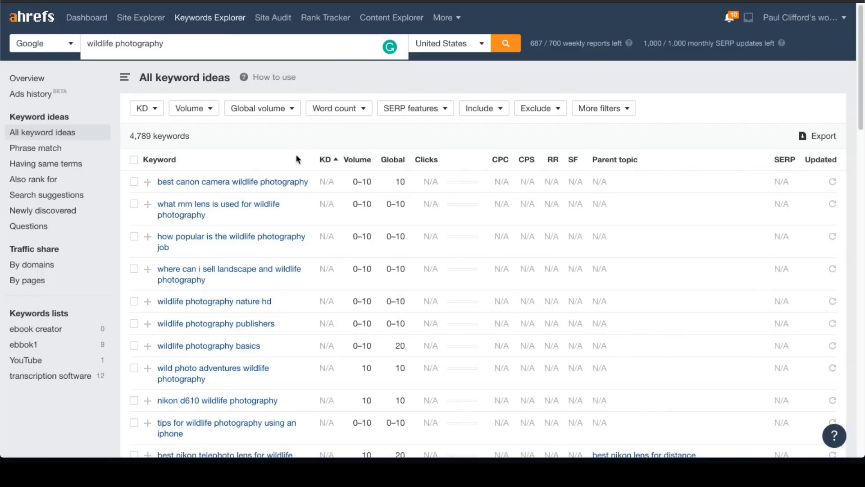
pyautogui.scroll(-2, 296, 154)
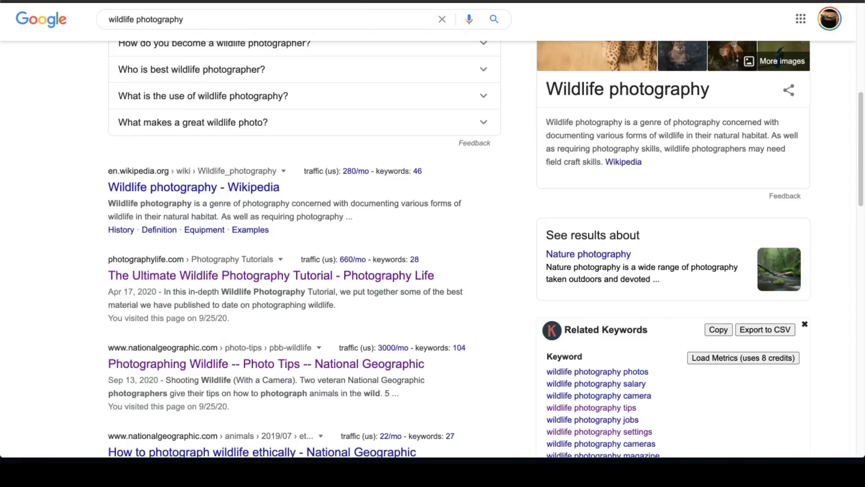
# Compare the Ahrefs ideas with Google's ranking pages, Related Keywords and People Also Search For lists for "wildlife photography"
pyautogui.scroll(-5, 381, 130)
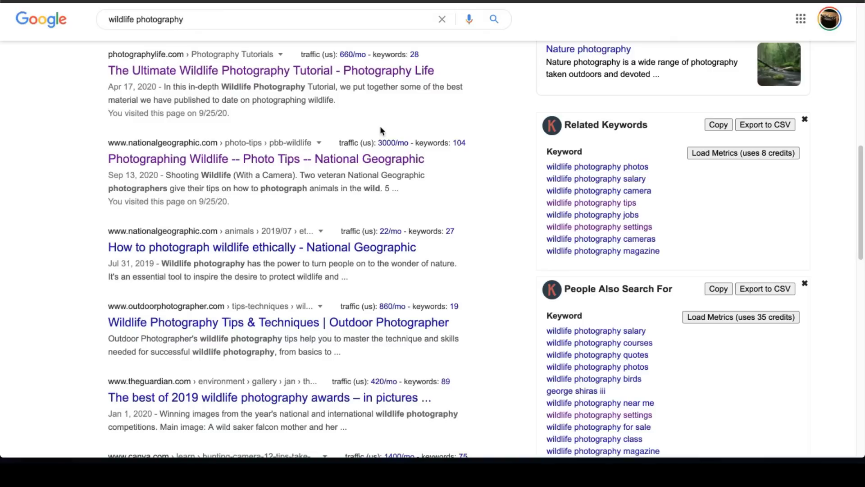
pyautogui.scroll(-2, 380, 131)
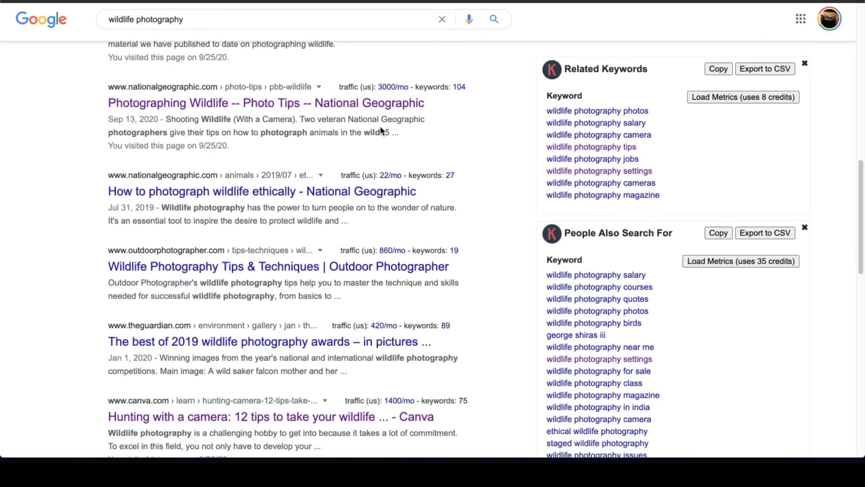
pyautogui.scroll(3, 380, 131)
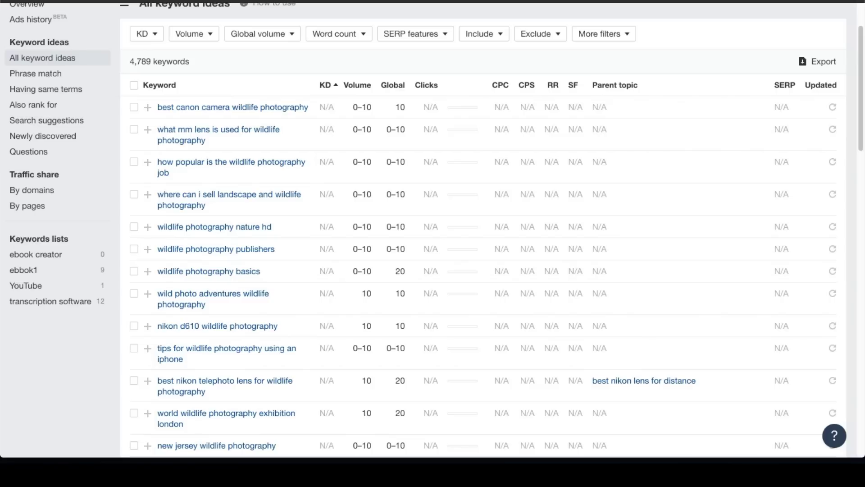
pyautogui.scroll(-3, 267, 74)
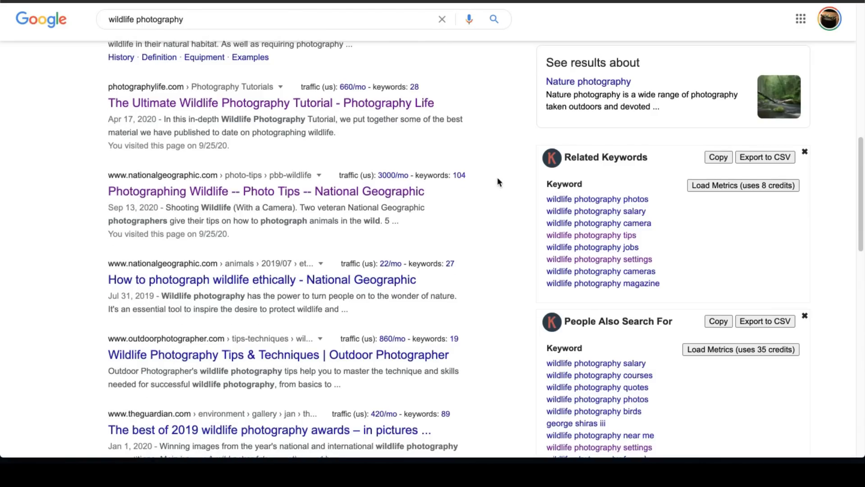
pyautogui.scroll(1, 498, 182)
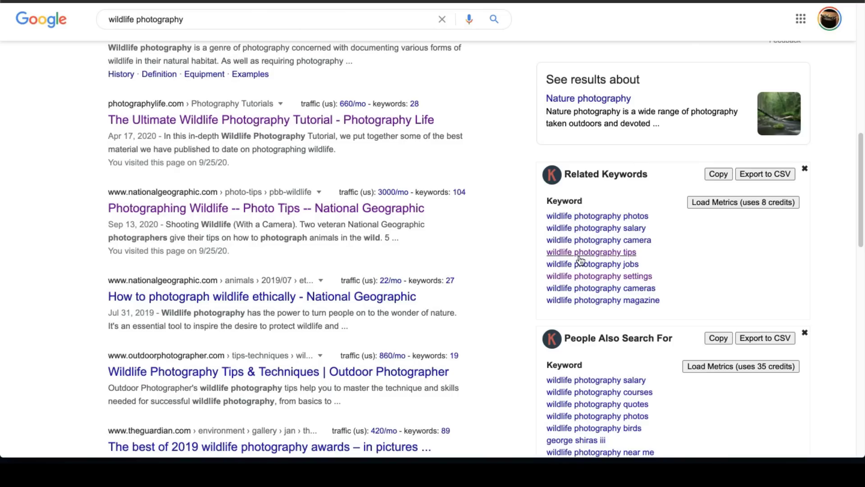
# Return to Ahrefs and review the list of low-difficulty "wildlife photography" keyword ideas down to "wildlife photography awards 2016"
pyautogui.scroll(-3, 580, 254)
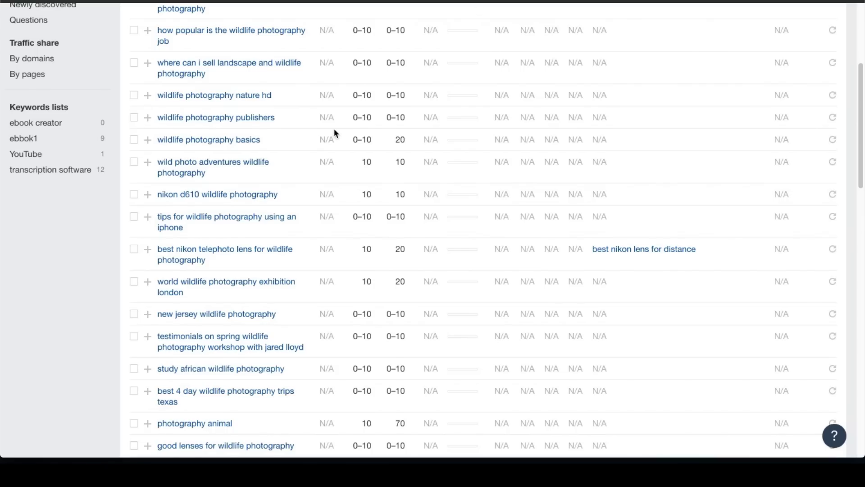
pyautogui.scroll(4, 334, 131)
pyautogui.scroll(-1, 334, 131)
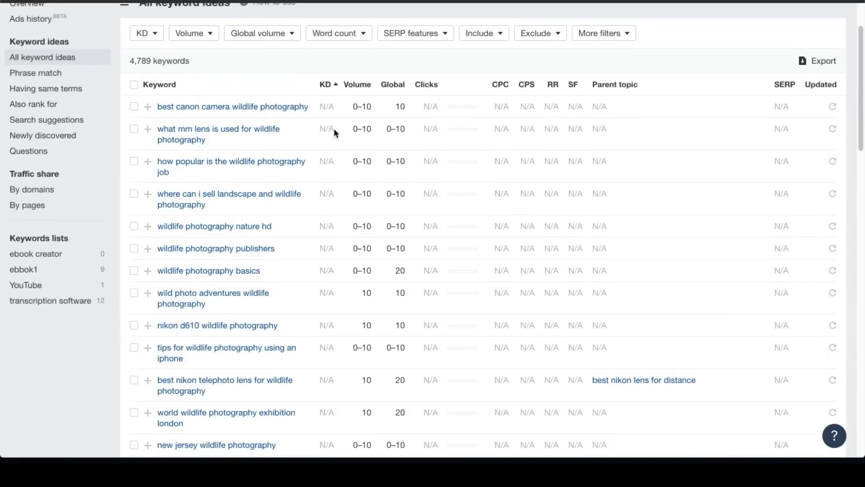
pyautogui.scroll(-10, 333, 131)
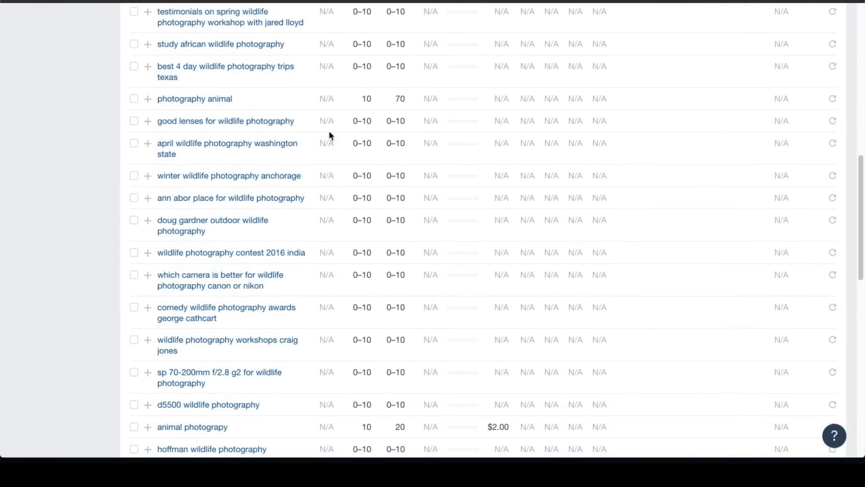
pyautogui.scroll(-4, 330, 134)
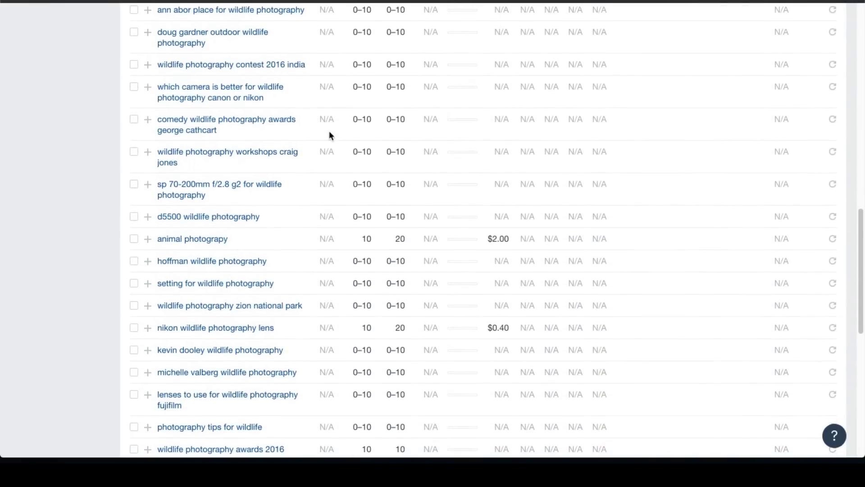
pyautogui.scroll(15, 329, 135)
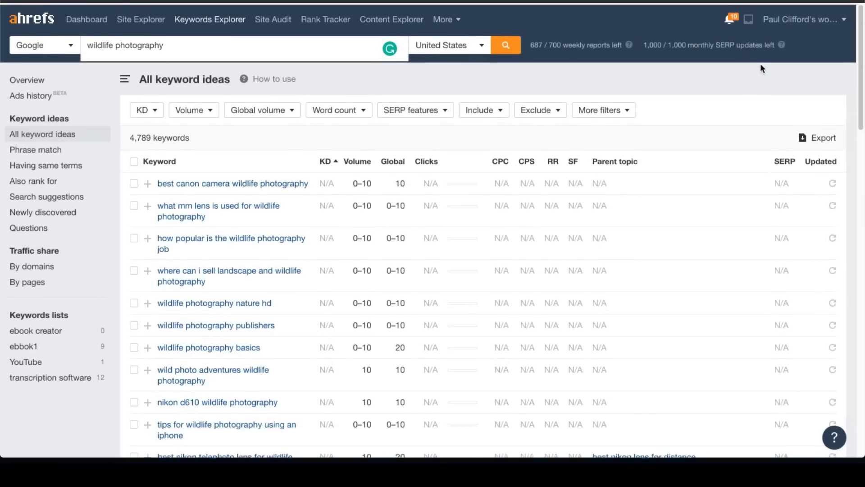
# Export all 4,789 "wildlife photography" keyword ideas to a CSV file
pyautogui.click(817, 137)
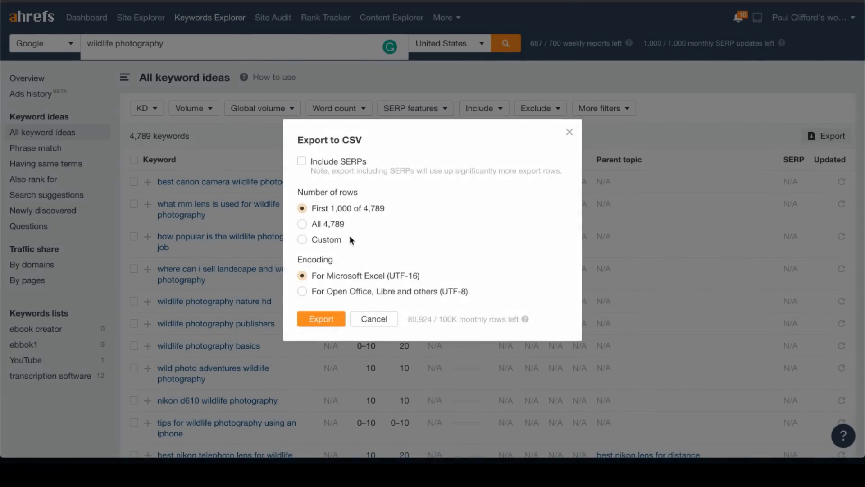
pyautogui.click(335, 225)
pyautogui.click(324, 320)
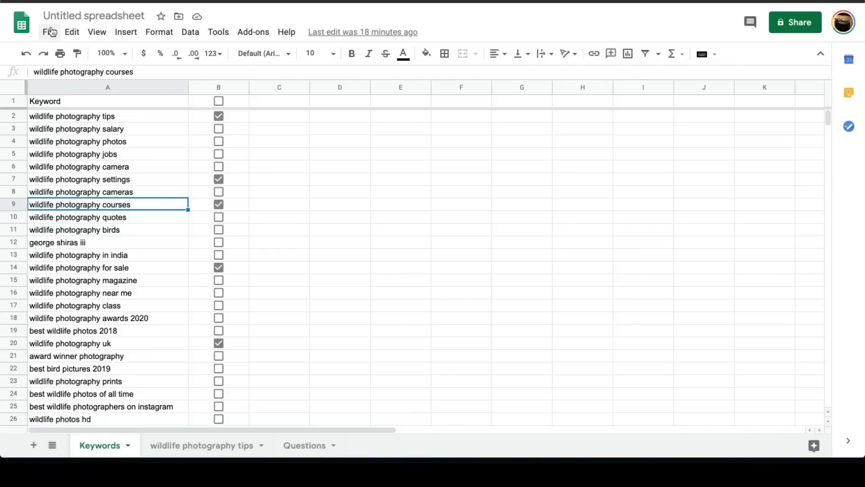
# Import the downloaded Ahrefs keyword ideas CSV file into the spreadsheet as a new sheet
pyautogui.click(49, 31)
pyautogui.click(86, 122)
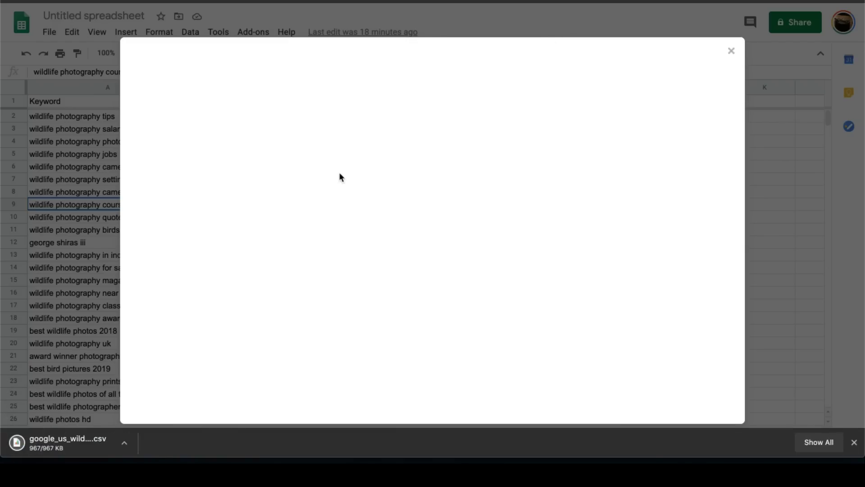
pyautogui.click(361, 84)
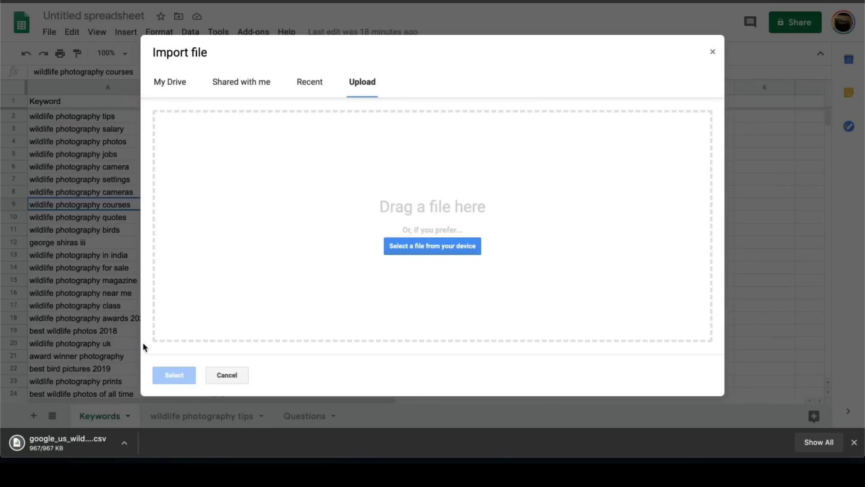
pyautogui.moveTo(67, 443); pyautogui.dragTo(302, 270)
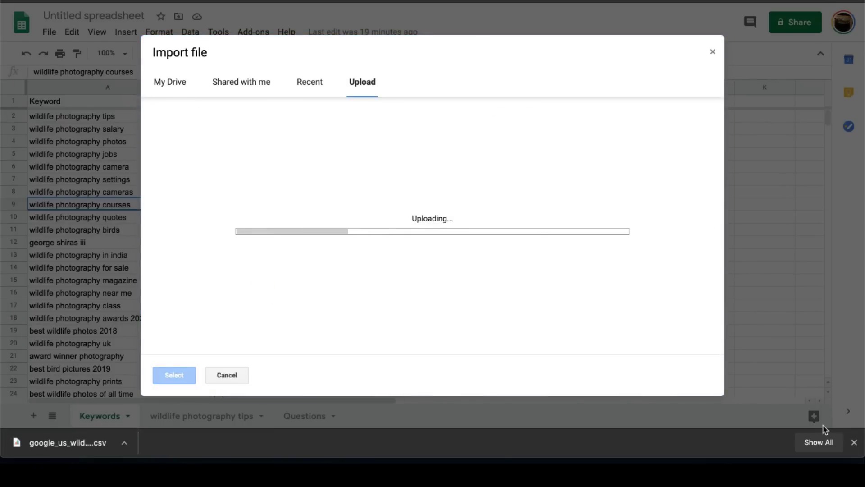
pyautogui.click(852, 442)
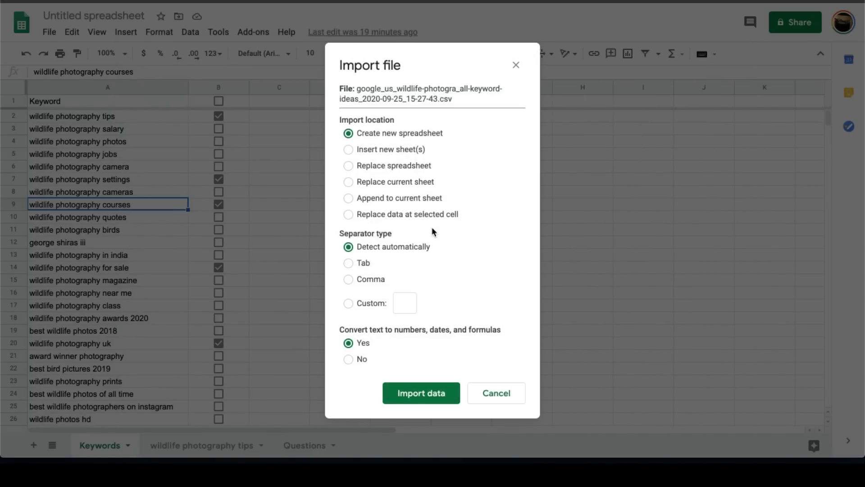
pyautogui.click(411, 150)
pyautogui.click(433, 392)
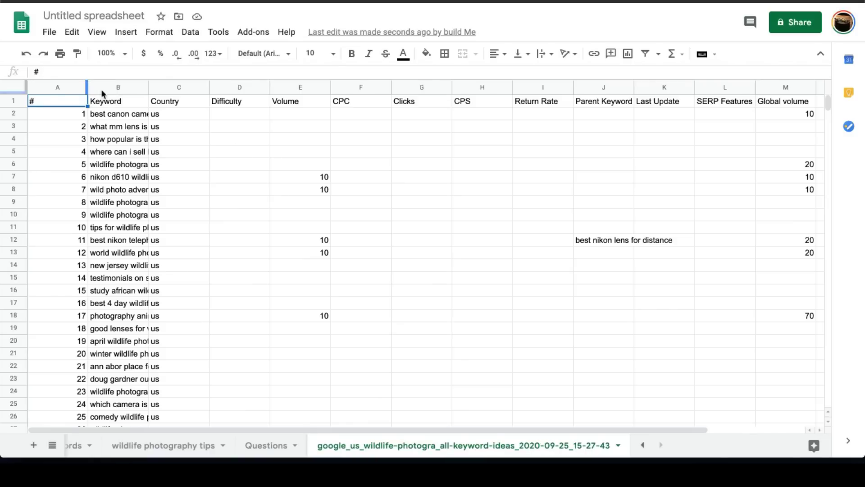
# Copy the imported sheet's Keyword column to the end of the Keywords sheet's list, starting at A78, and delete the pasted header row
pyautogui.click(104, 88)
pyautogui.rightClick(106, 90)
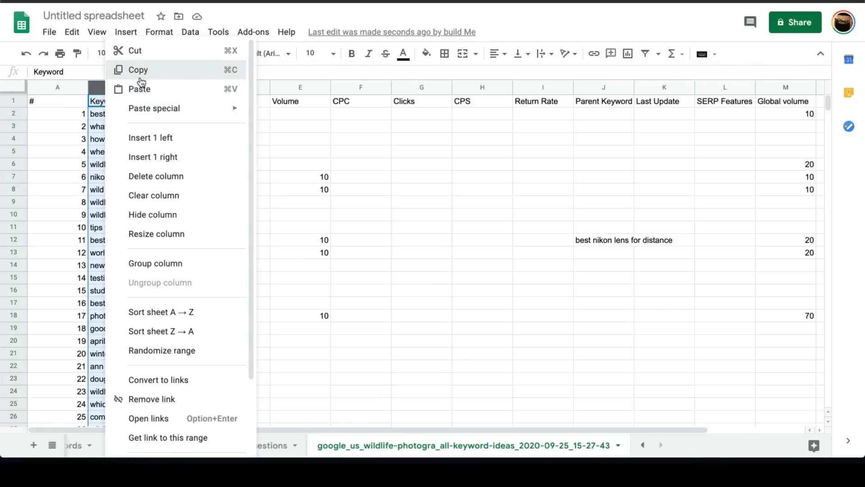
pyautogui.press('super+c')
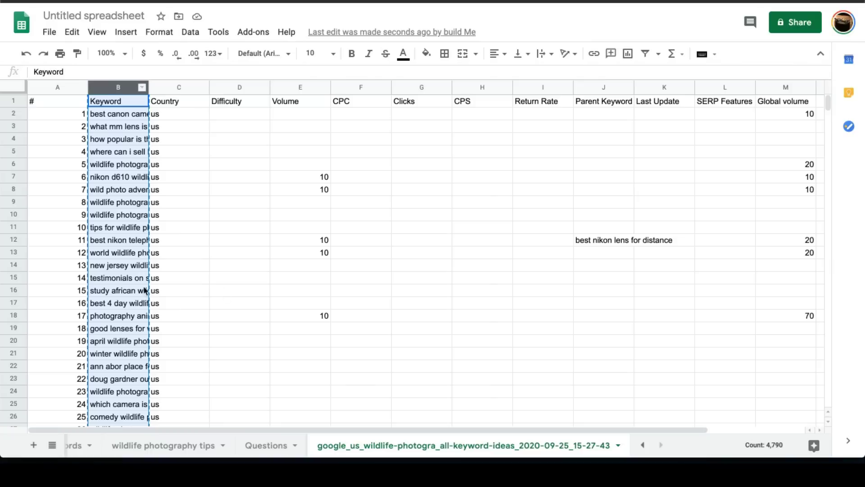
pyautogui.hscroll(-2, 175, 445)
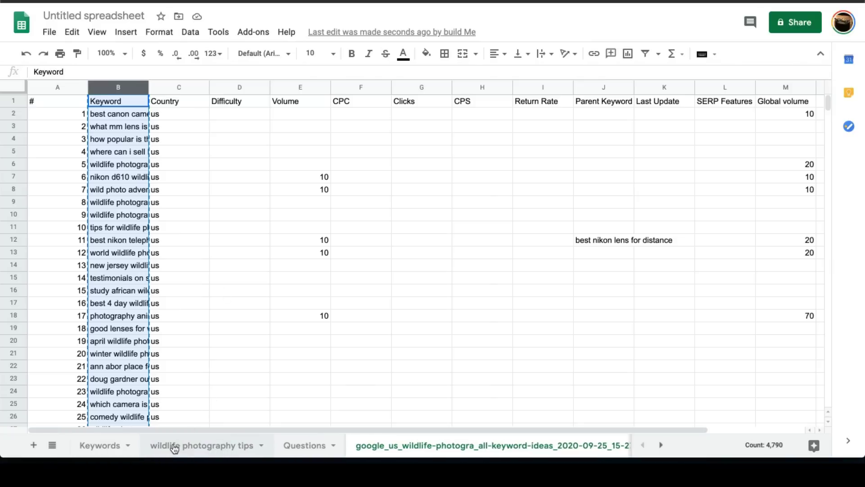
pyautogui.click(102, 446)
pyautogui.scroll(-20, 141, 294)
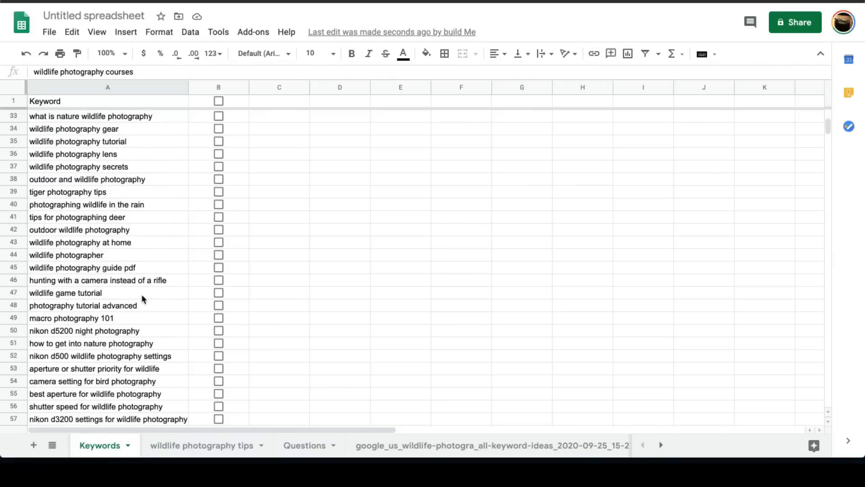
pyautogui.rightClick(129, 255)
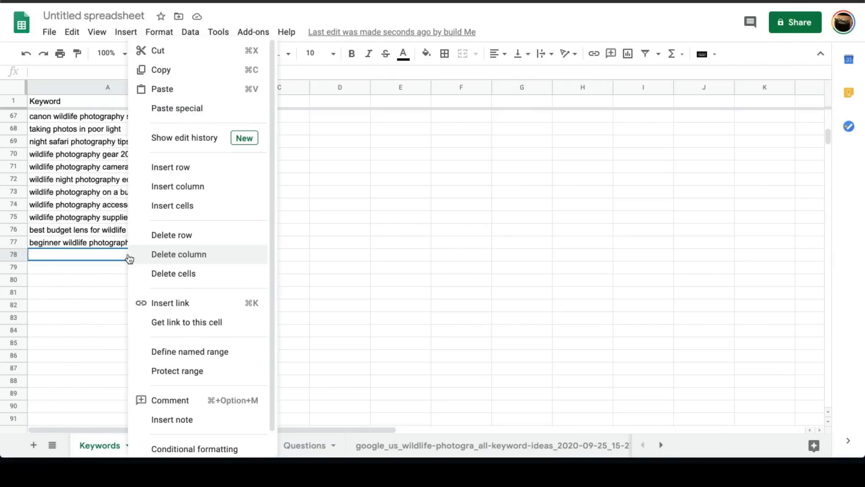
pyautogui.press('super+v')
pyautogui.rightClick(13, 253)
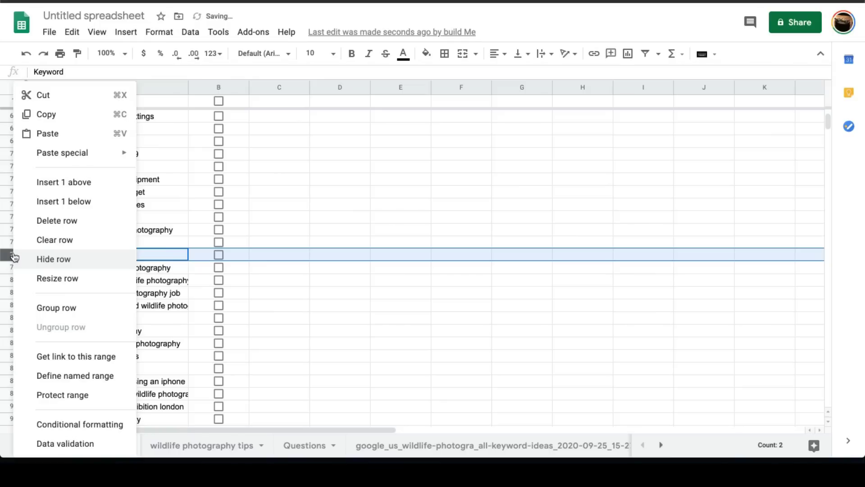
pyautogui.click(69, 220)
# Remove the duplicate keywords from column A of the Keywords sheet
pyautogui.click(153, 89)
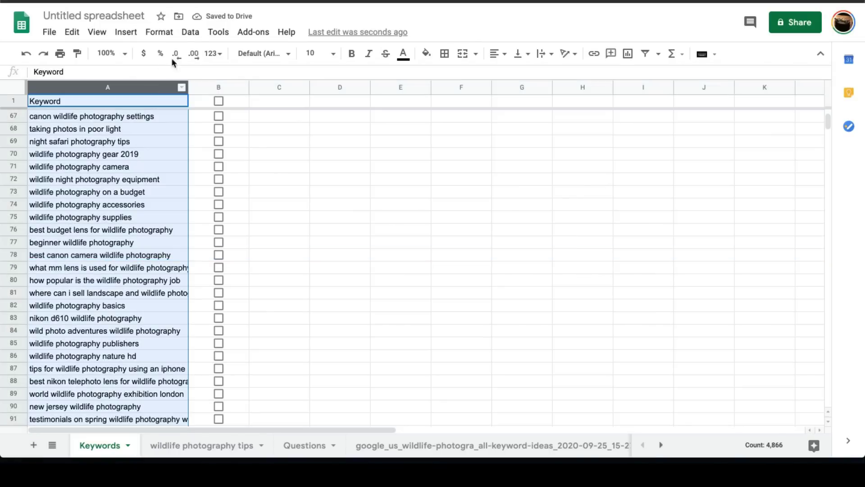
pyautogui.click(190, 31)
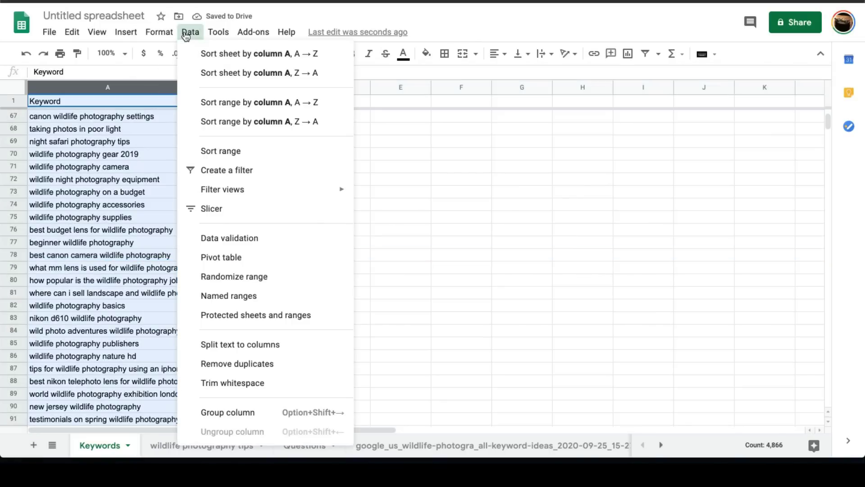
pyautogui.click(270, 365)
pyautogui.click(479, 313)
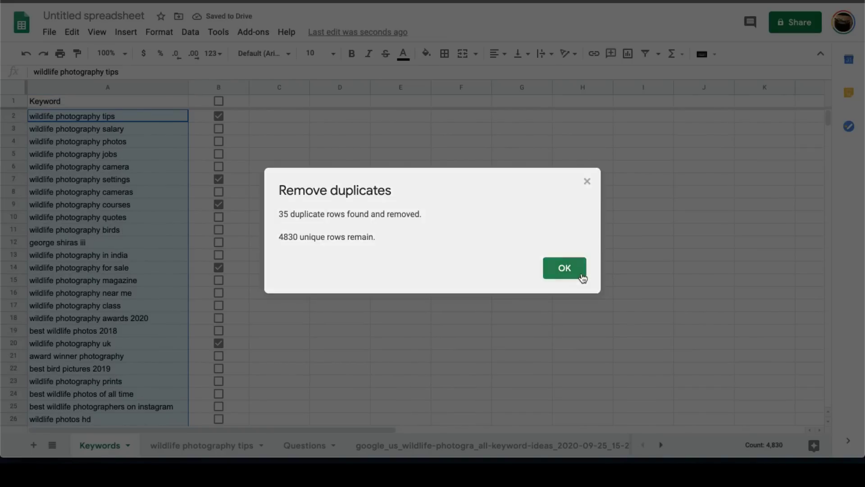
pyautogui.click(576, 270)
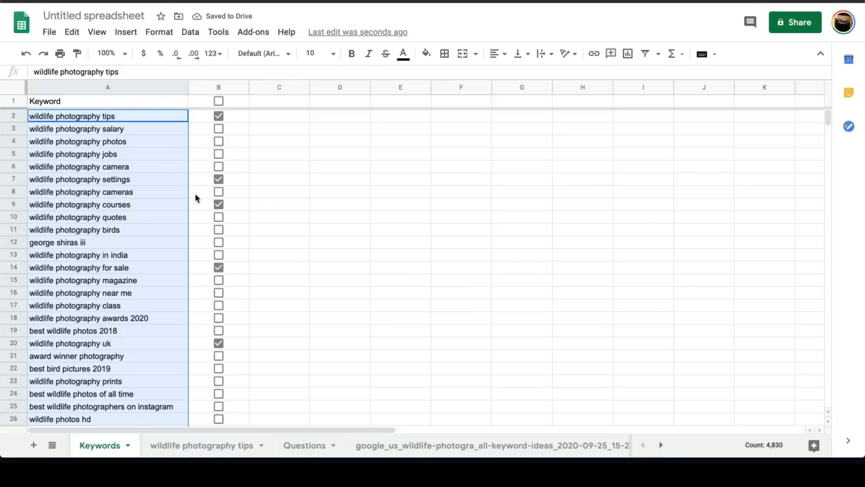
# Review the combined keyword list, Google's "wildlife photography" results with their keyword suggestions, and the Ahrefs keyword ideas
pyautogui.scroll(-15, 194, 193)
pyautogui.scroll(-2, 196, 186)
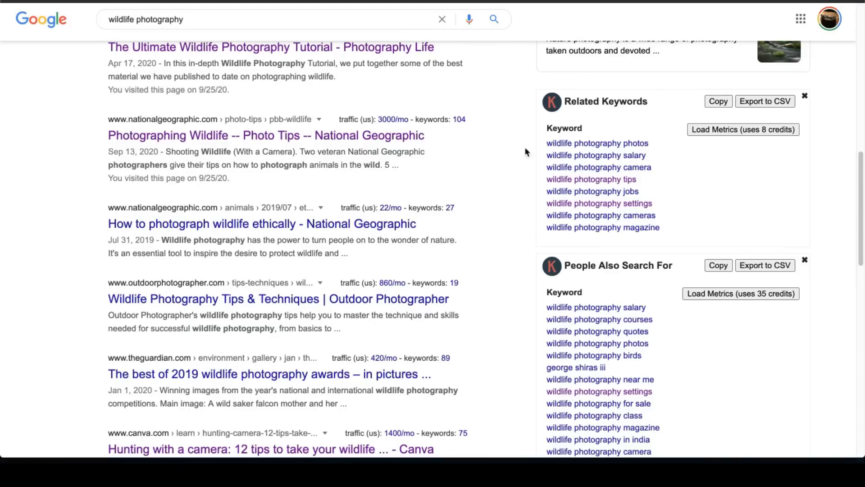
pyautogui.scroll(-5, 517, 155)
pyautogui.scroll(-3, 518, 157)
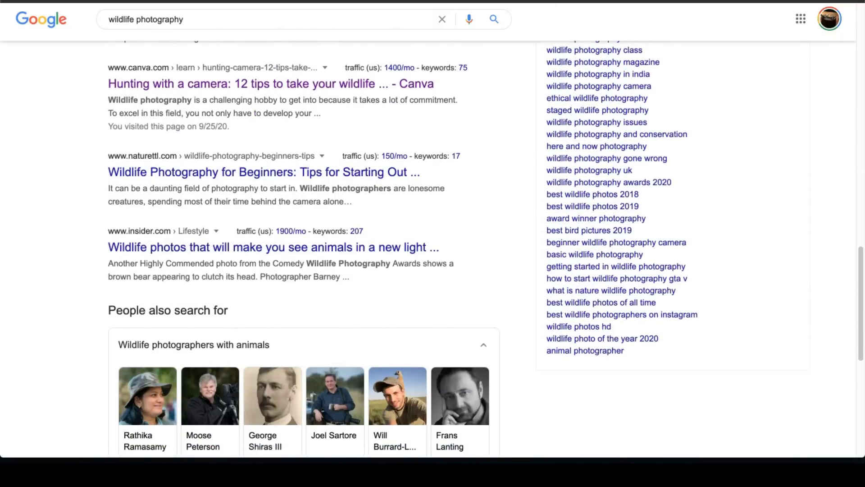
pyautogui.scroll(4, 531, 179)
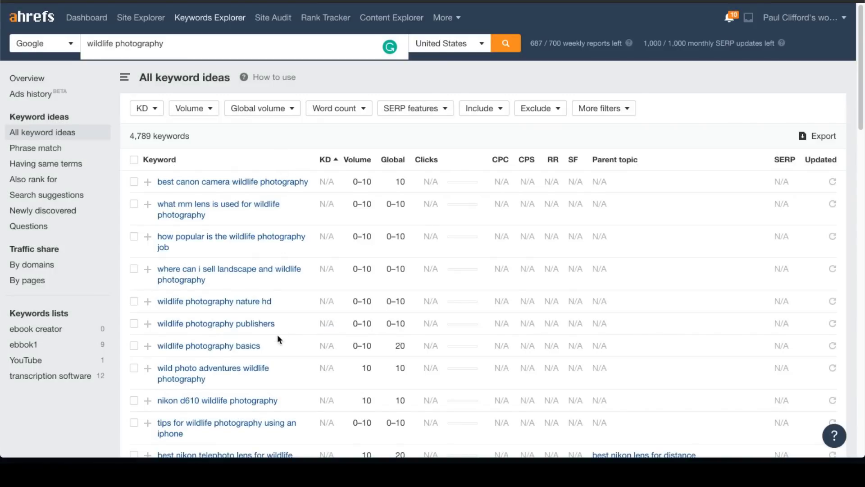
pyautogui.scroll(-3, 277, 336)
pyautogui.scroll(3, 277, 336)
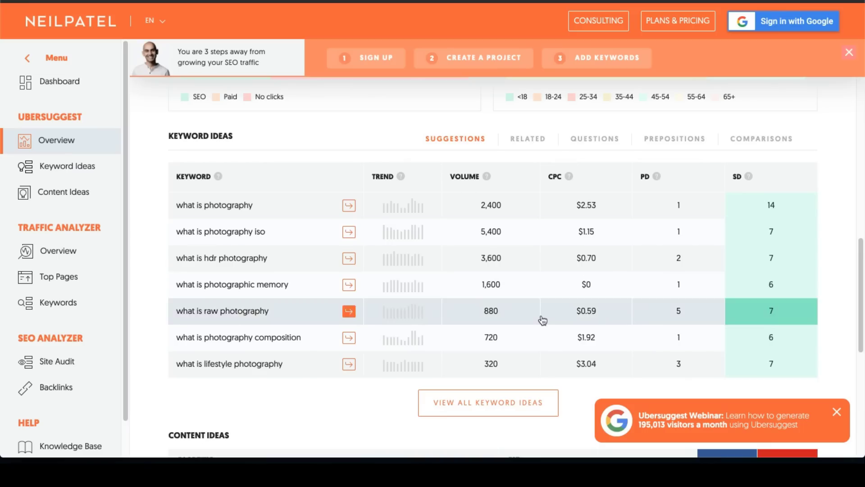
# Switch to Ubersuggest and open the full list of keyword ideas for "what is photography"
pyautogui.scroll(-2, 520, 414)
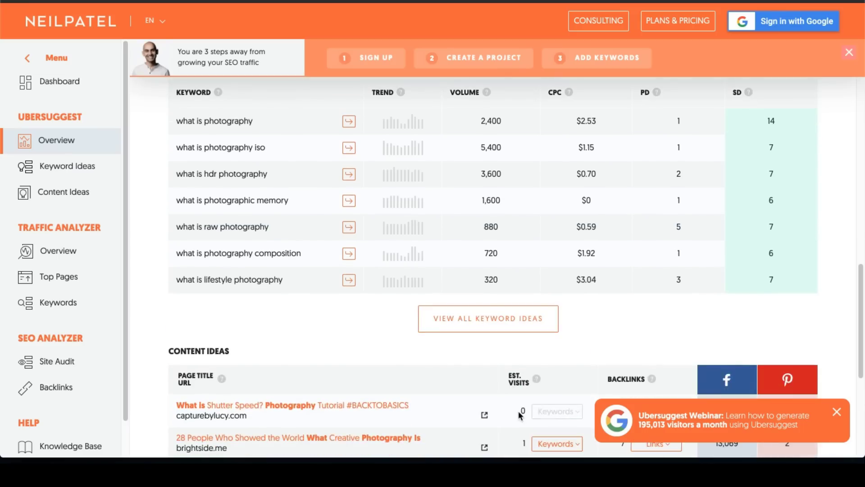
pyautogui.scroll(-1, 518, 410)
pyautogui.click(494, 279)
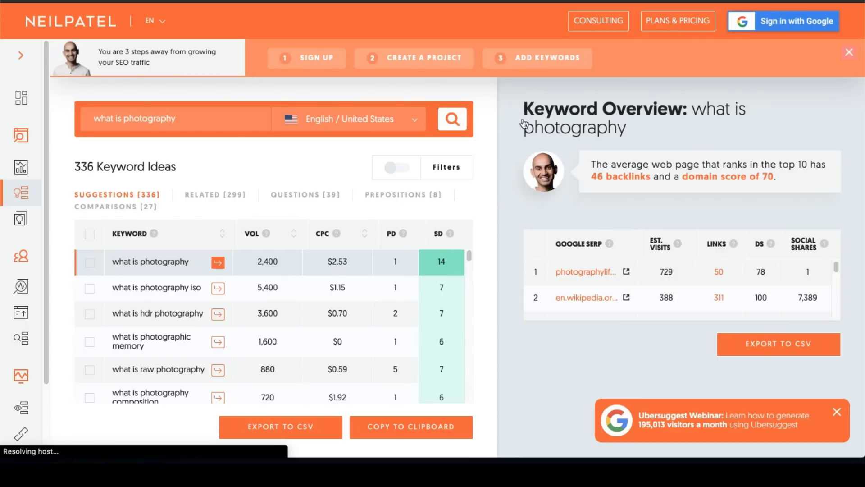
# Open Ubersuggest's Plans & Pricing page and examine the Individual, Business and Enterprise / Agency plans and the comparison with other SEO tools
pyautogui.click(475, 138)
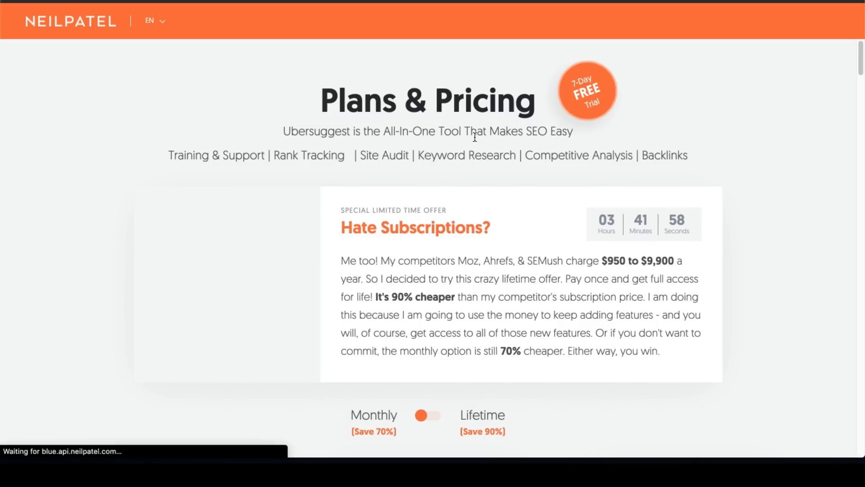
pyautogui.scroll(-3, 476, 141)
pyautogui.scroll(-6, 475, 140)
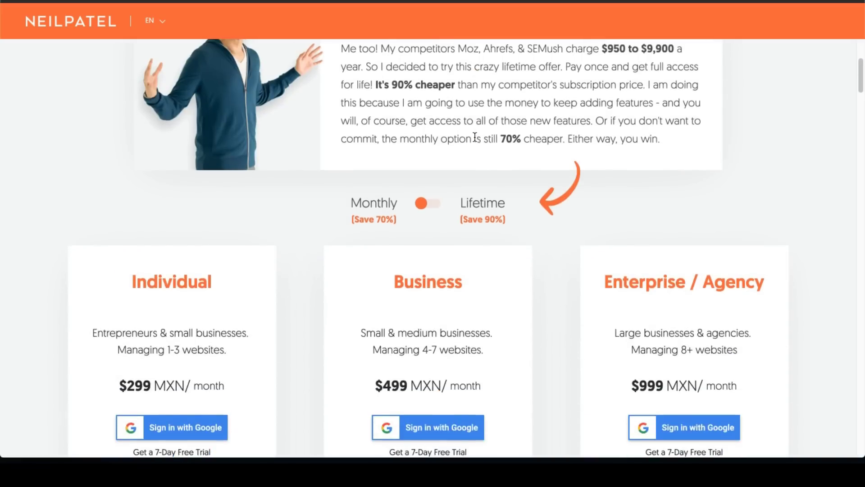
pyautogui.scroll(-3, 474, 136)
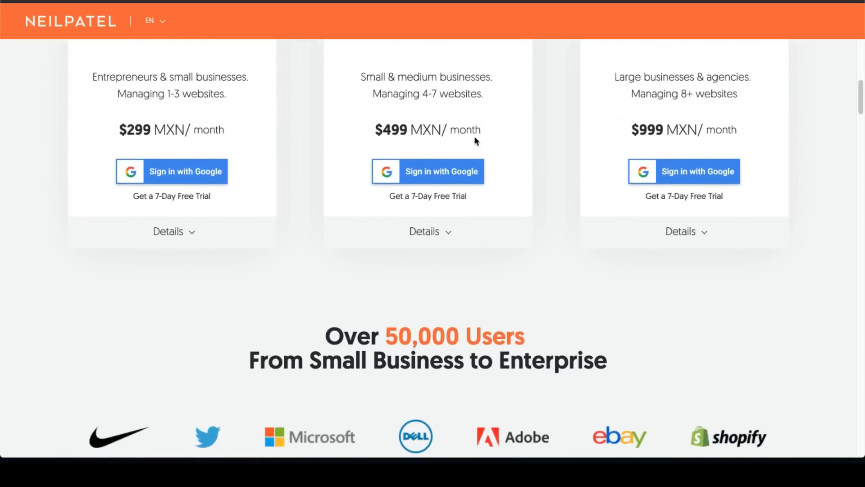
pyautogui.scroll(10, 475, 136)
pyautogui.scroll(-15, 475, 136)
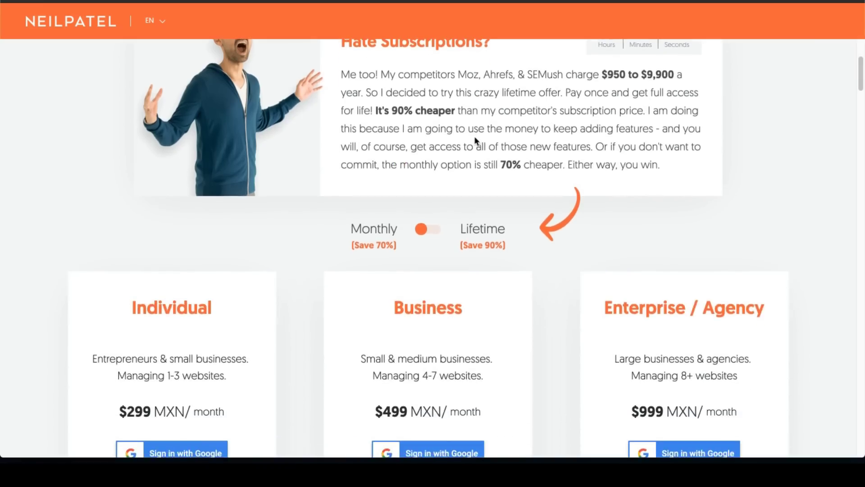
pyautogui.scroll(-15, 475, 140)
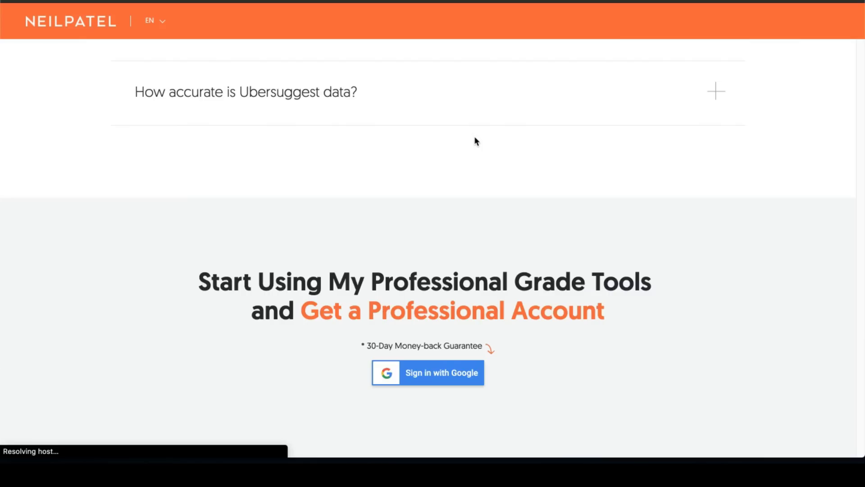
pyautogui.scroll(15, 475, 140)
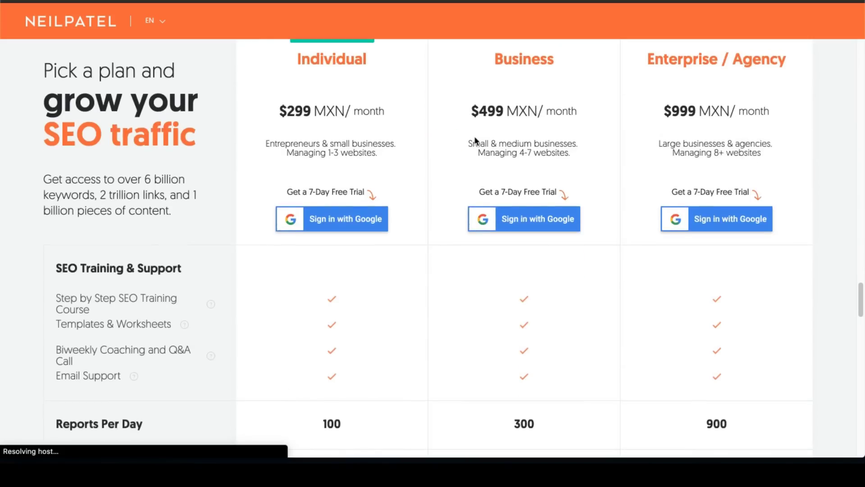
pyautogui.scroll(8, 475, 140)
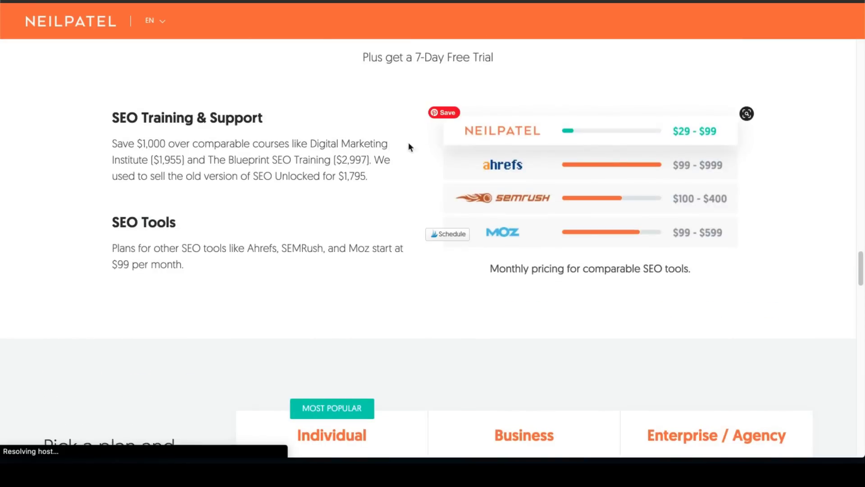
pyautogui.scroll(8, 378, 144)
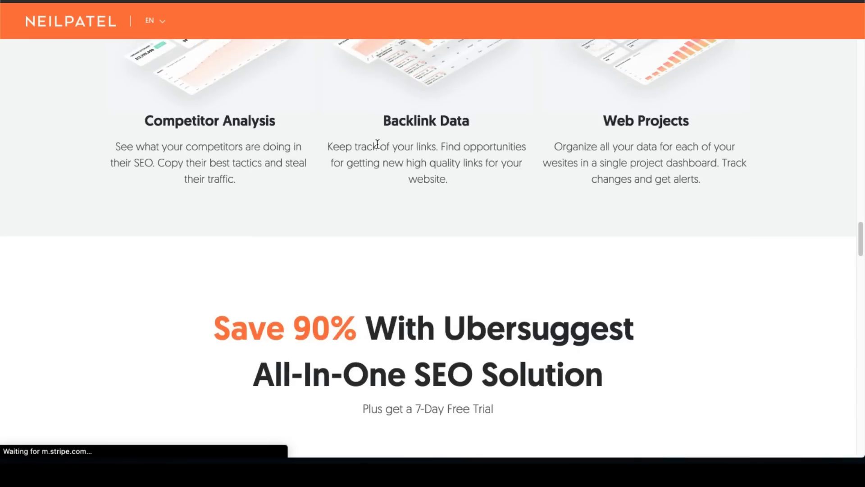
pyautogui.scroll(15, 378, 144)
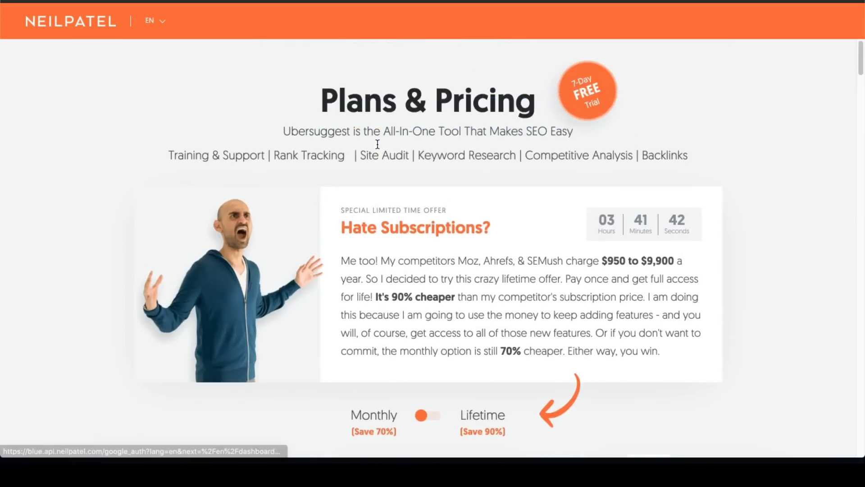
pyautogui.scroll(-5, 378, 144)
pyautogui.scroll(5, 378, 144)
pyautogui.scroll(-5, 378, 143)
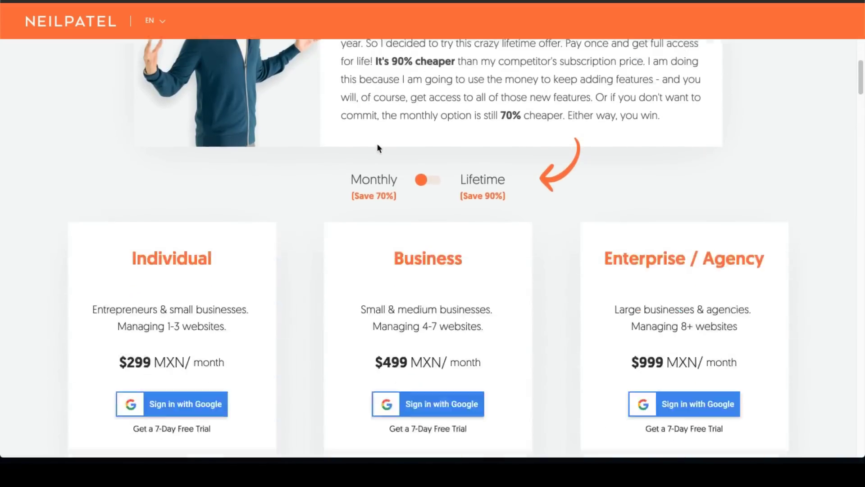
pyautogui.scroll(-3, 378, 147)
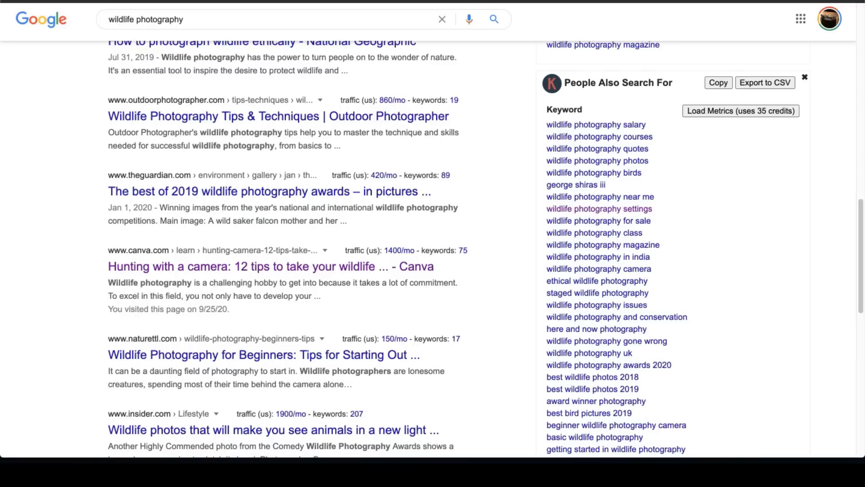
# Search Google for "300 mxn to usd" to convert the Individual plan's monthly price
pyautogui.press('super+l')
pyautogui.write('300 mxn to usd')
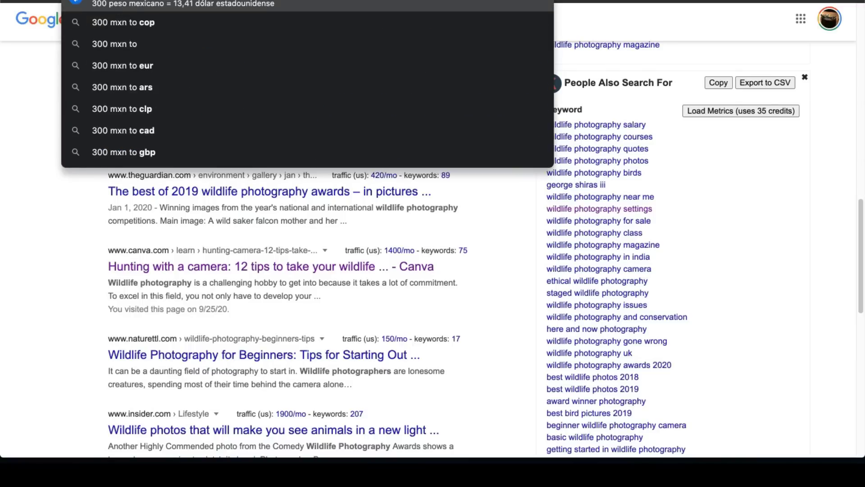
pyautogui.press('Return')
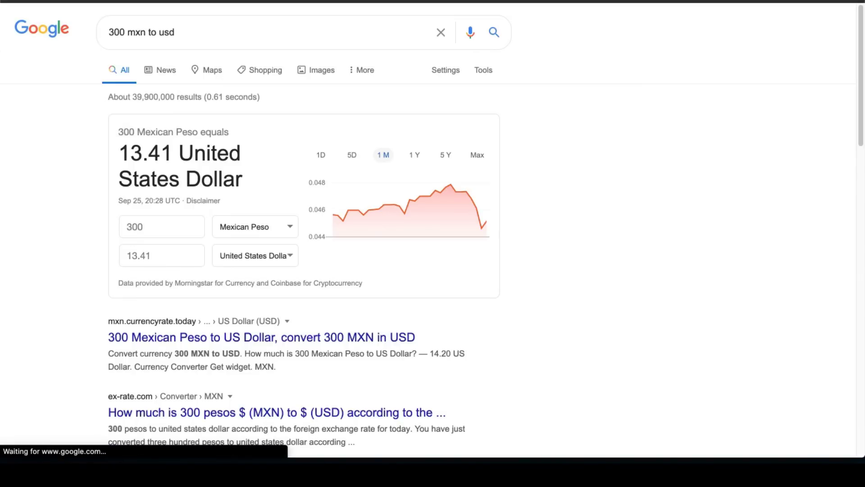
pyautogui.press('super+bracketleft')
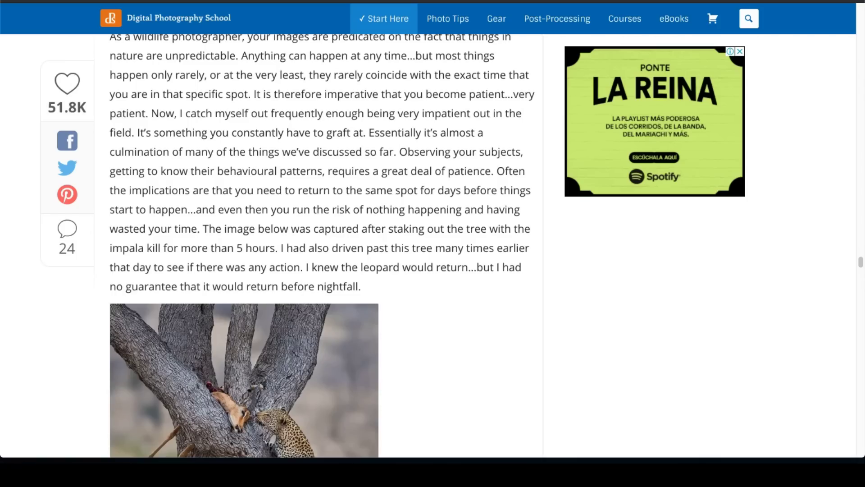
# Compare Ubersuggest's plan prices with Google's conversion of 300 Mexican pesos to US dollars
pyautogui.hotkey('ctrl', 'Tab')
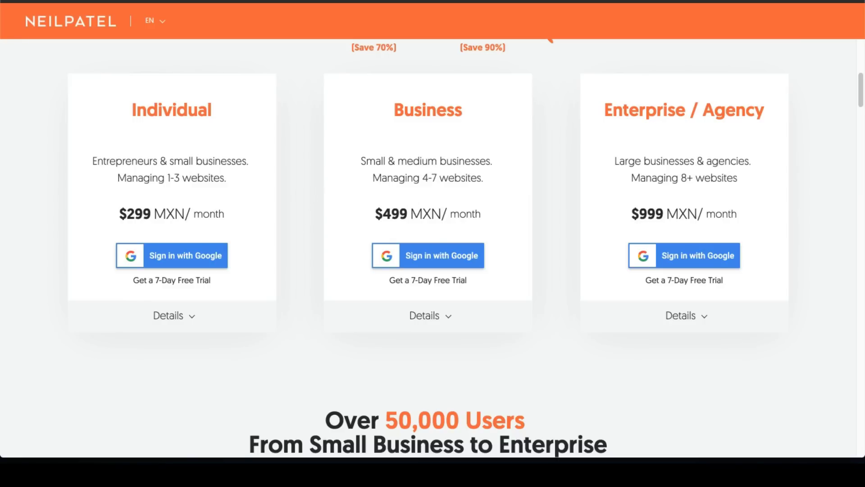
pyautogui.hotkey('ctrl', 'Tab')
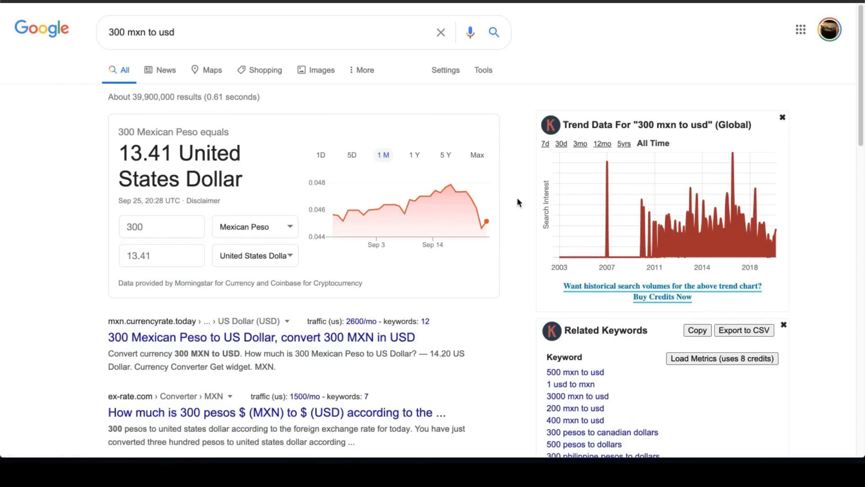
pyautogui.scroll(-3, 519, 202)
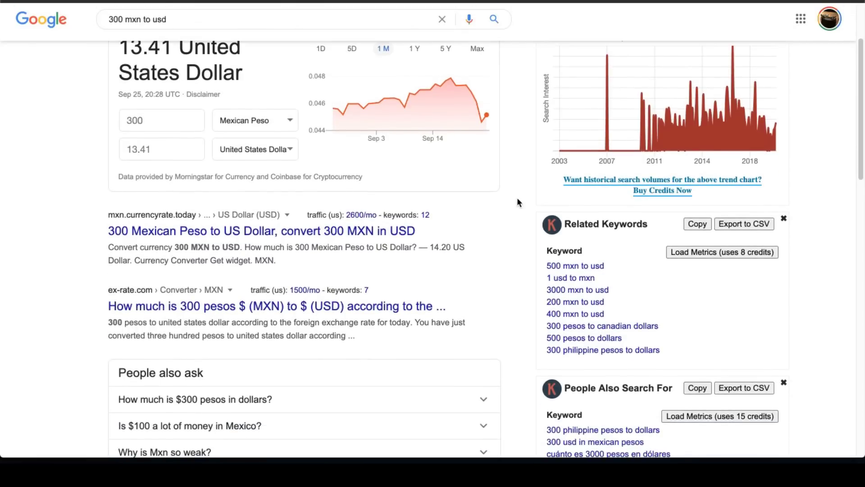
pyautogui.scroll(-1, 517, 197)
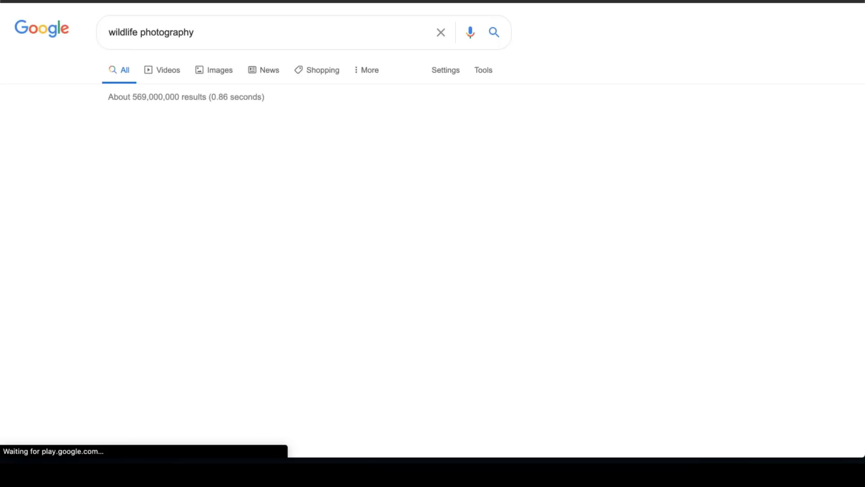
# Go back through the Google "wildlife photography" results and review the combined keyword list in the Keywords sheet from its first rows
pyautogui.scroll(-10, 255, 74)
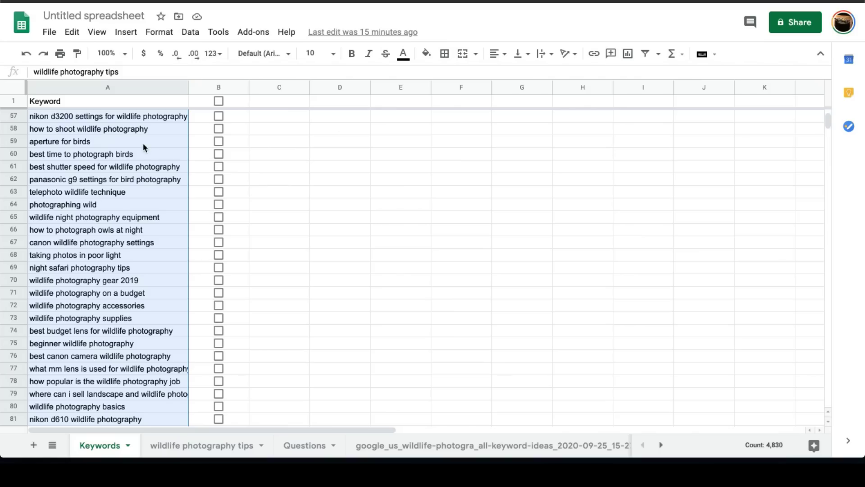
pyautogui.scroll(-1, 142, 143)
pyautogui.scroll(7, 143, 142)
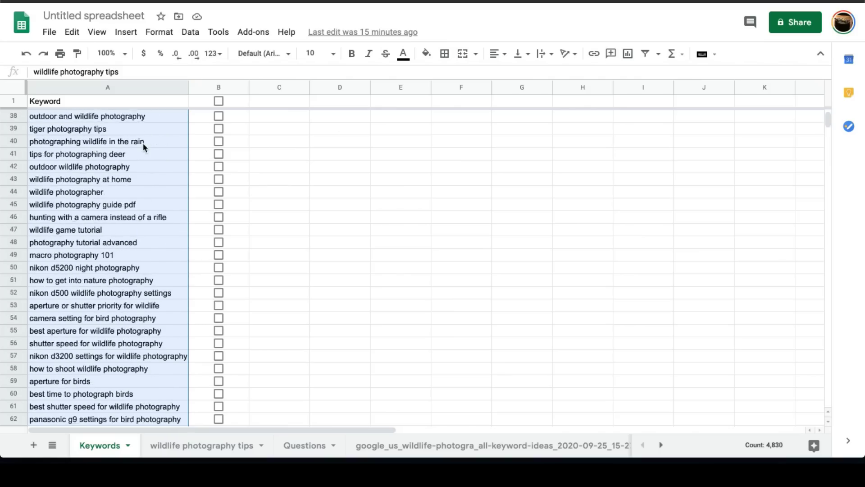
pyautogui.scroll(12, 144, 145)
pyautogui.click(144, 143)
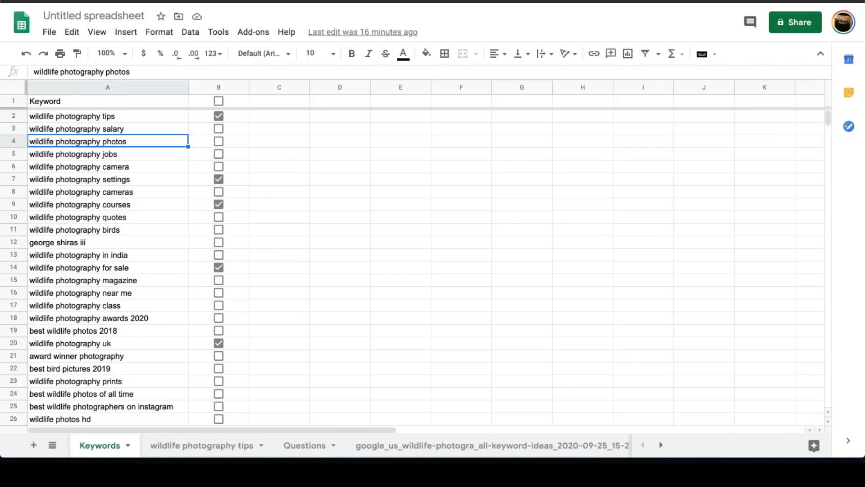
# Search Google for "wikipedia" in a new browser tab and open the Wikipedia home page
pyautogui.hotkey('ctrl', 't')
pyautogui.write('wiki')
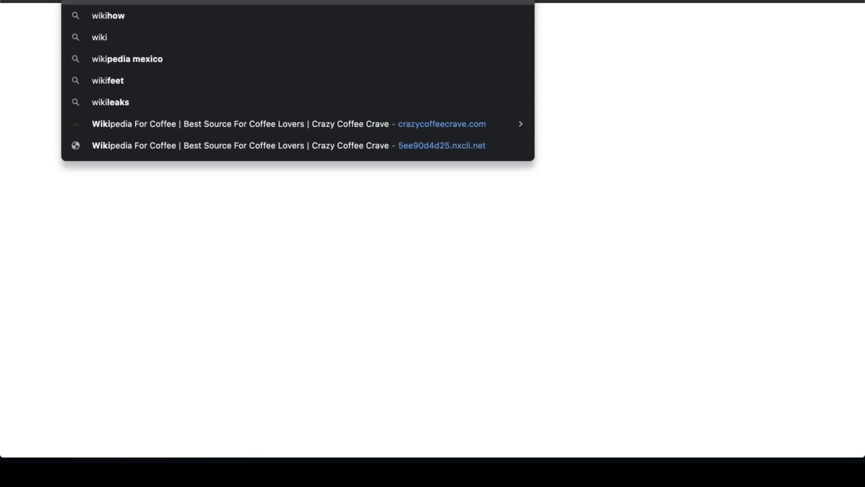
pyautogui.press('Escape')
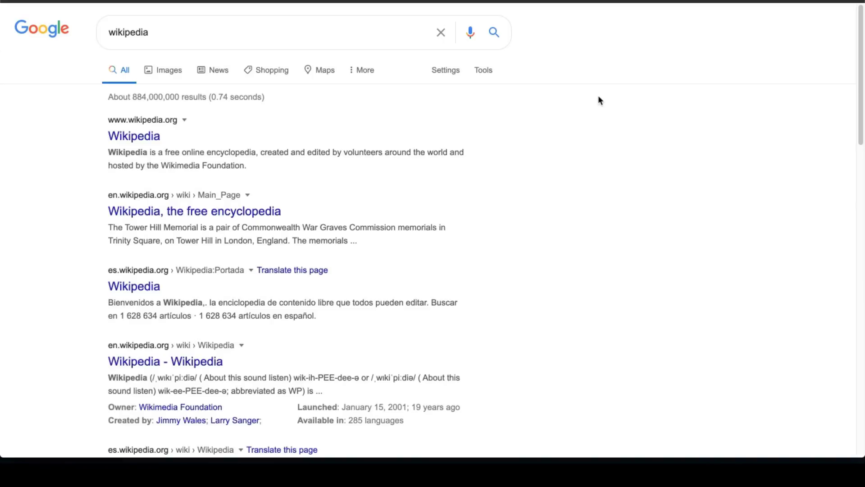
pyautogui.click(141, 139)
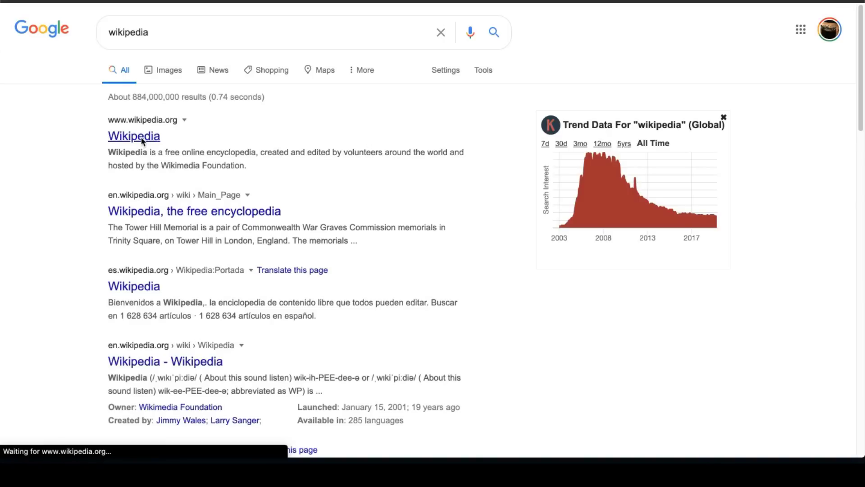
# Search Wikipedia for "wildlife photography" and open the English article on that topic
pyautogui.write('wild')
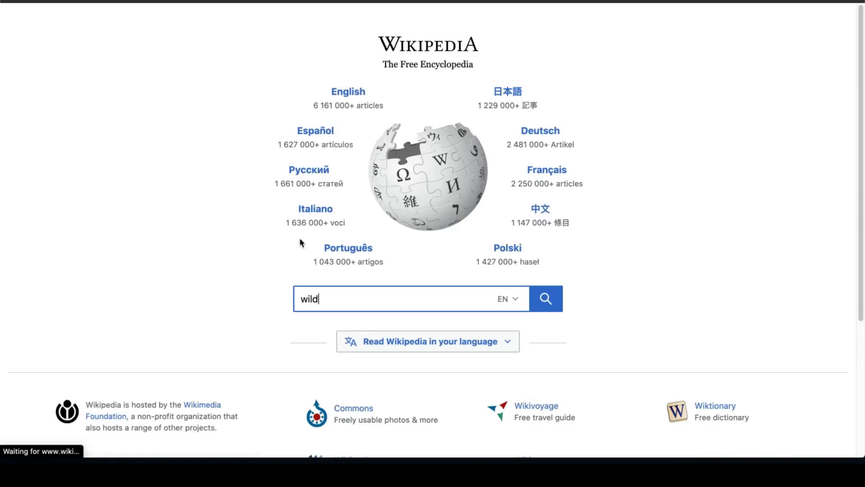
pyautogui.write('life p')
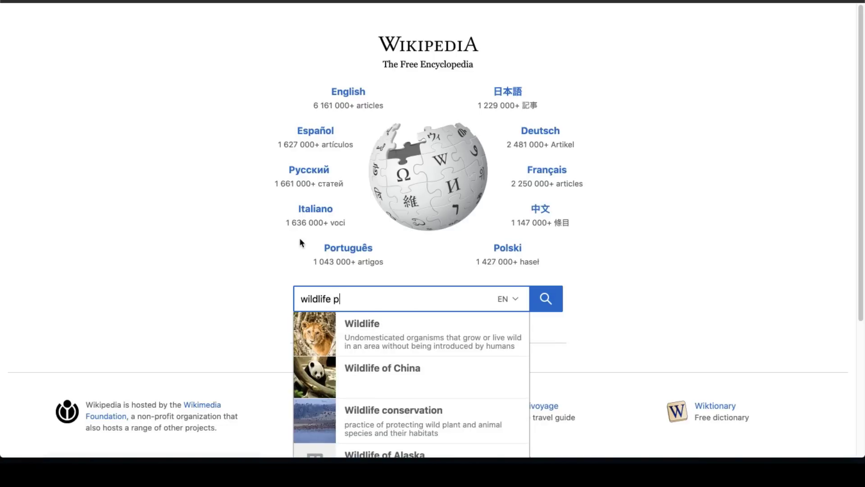
pyautogui.write('hotograp')
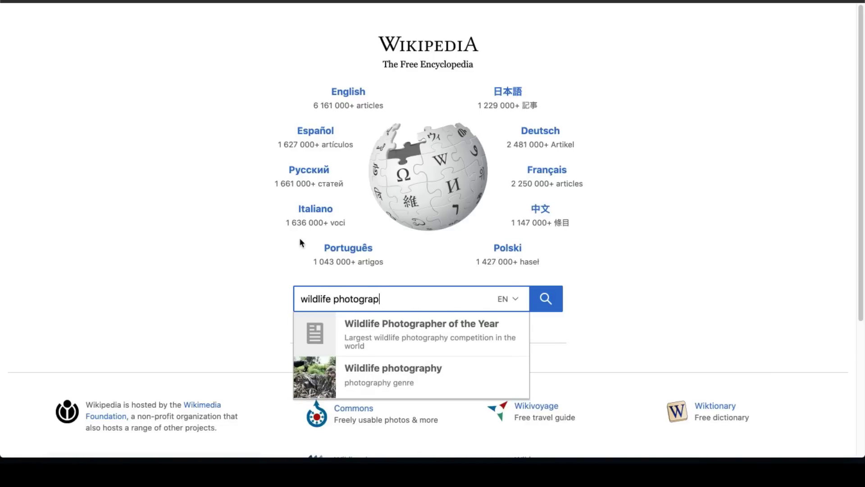
pyautogui.write('hy')
pyautogui.click(380, 341)
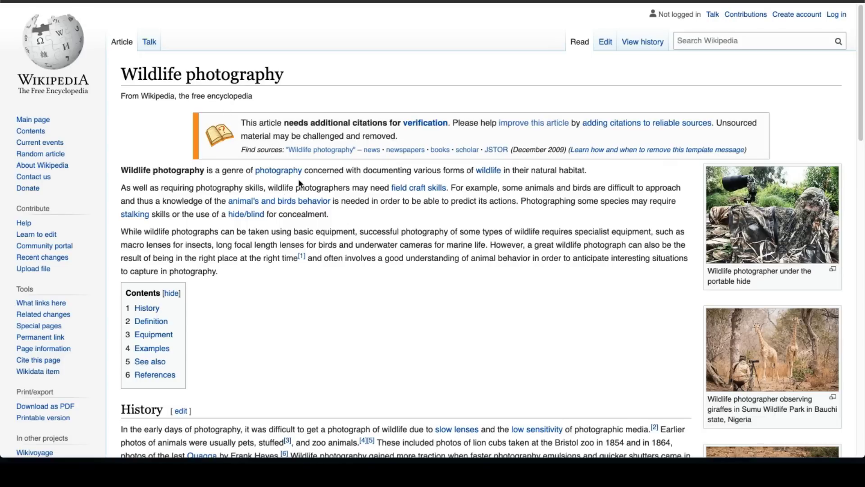
# Open the "field craft skills" and "animal's and birds behavior" links from the article's introduction in separate new tabs
pyautogui.moveTo(298, 178)
pyautogui.moveTo(243, 207)
pyautogui.moveTo(264, 221)
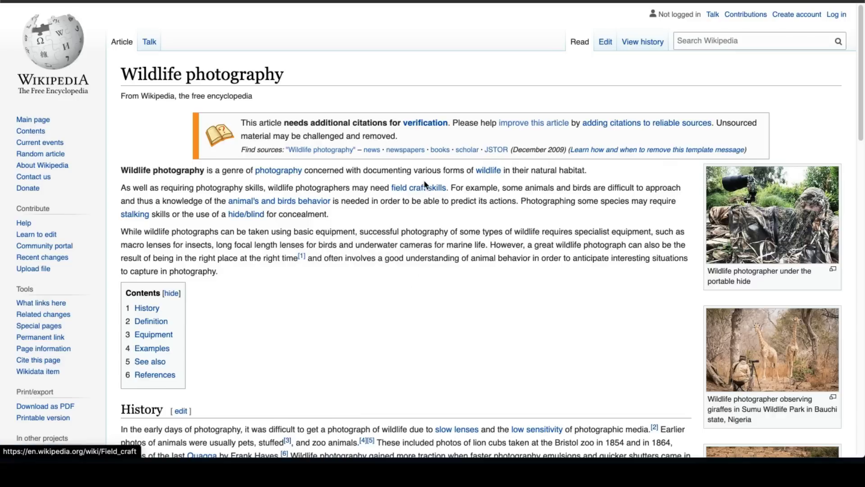
pyautogui.moveTo(419, 192)
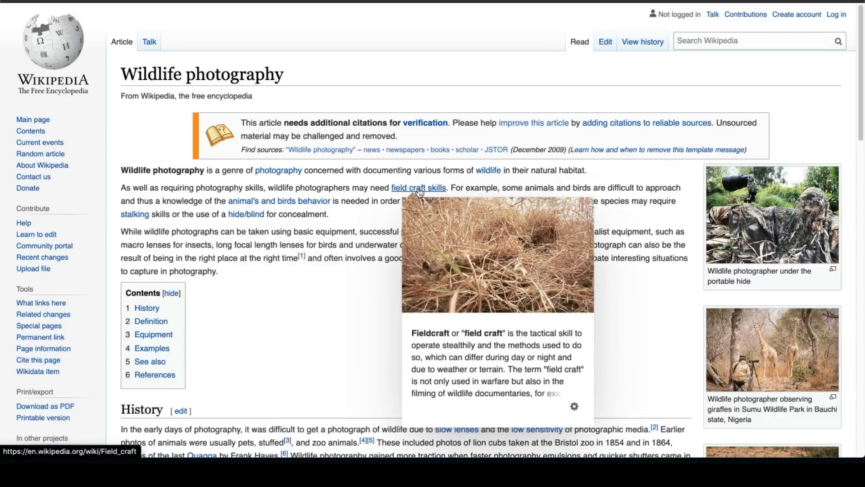
pyautogui.rightClick(419, 192)
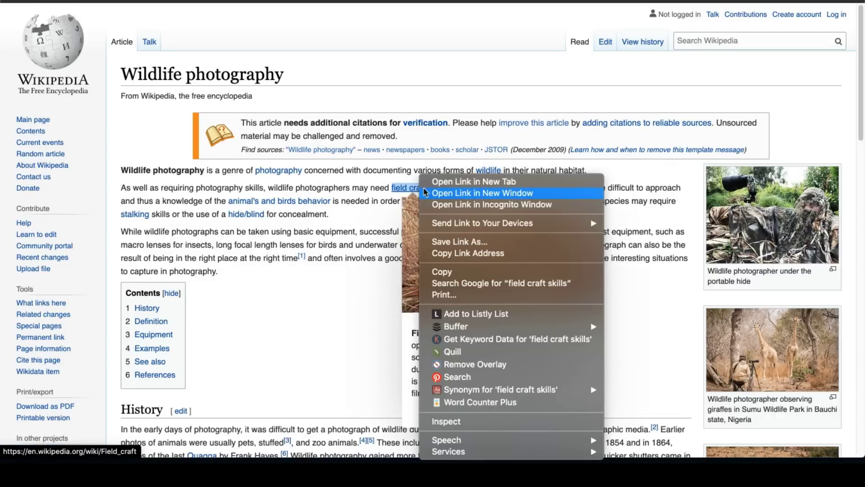
pyautogui.click(455, 175)
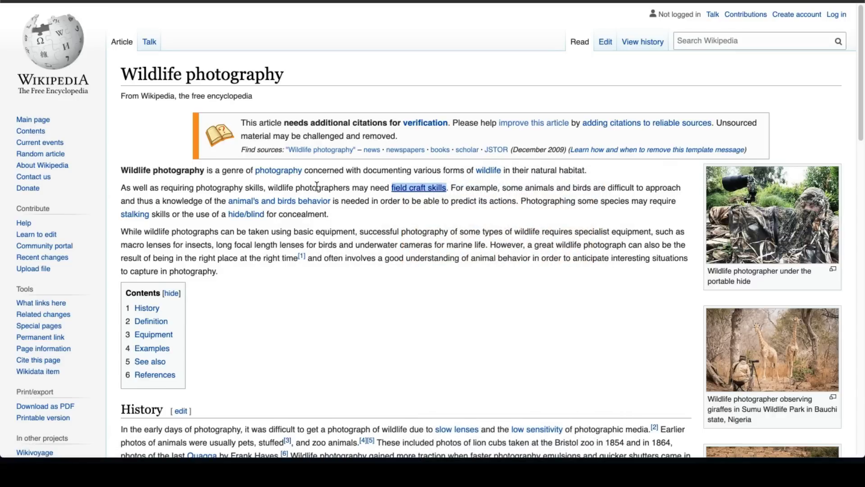
pyautogui.rightClick(297, 201)
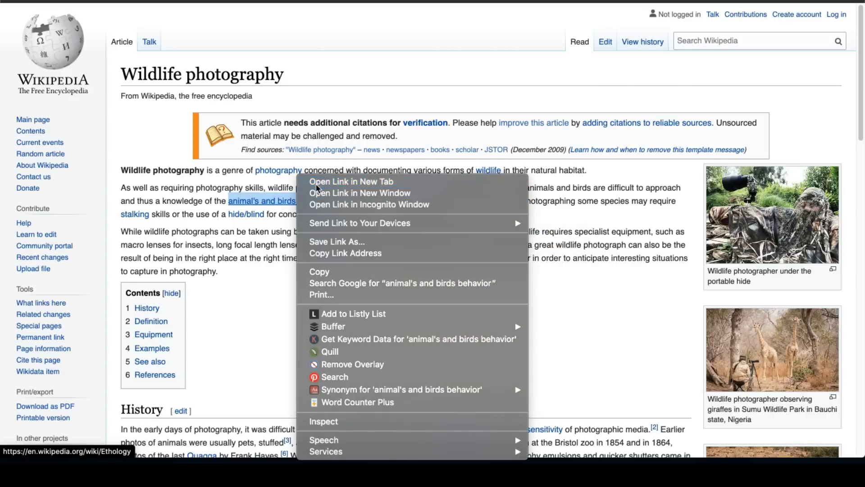
pyautogui.click(315, 182)
# Examine the stalking and camera traps link previews and the article's History, Definition, Equipment, Examples and See also sections for subtopics
pyautogui.moveTo(142, 217)
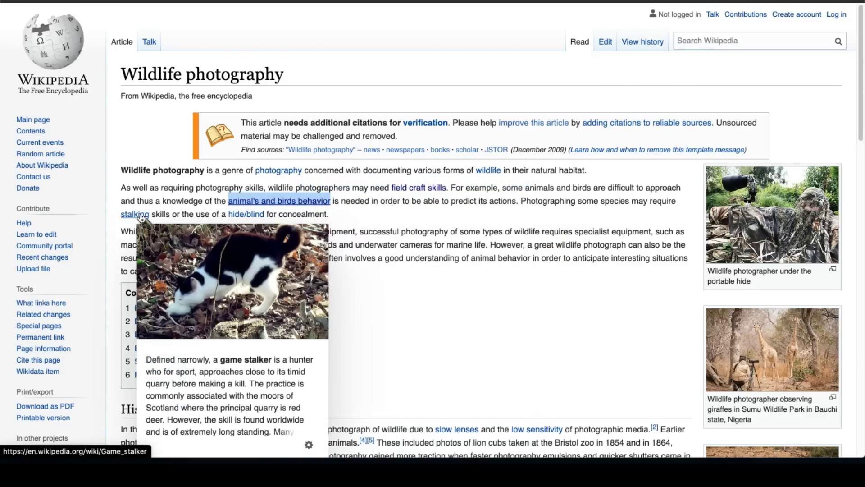
pyautogui.scroll(-5, 313, 197)
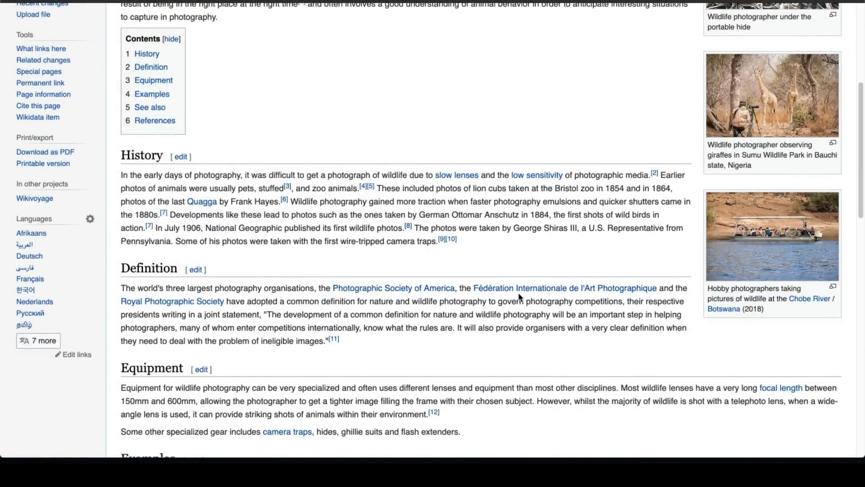
pyautogui.scroll(-2, 424, 294)
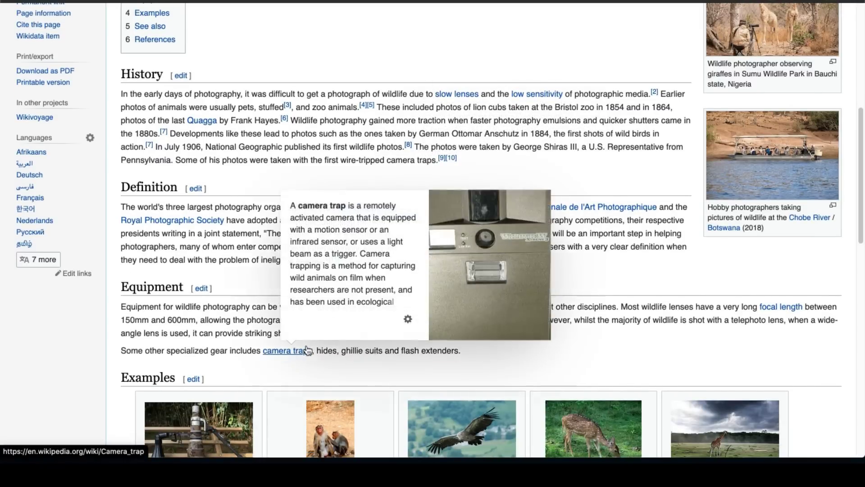
pyautogui.scroll(-7, 298, 352)
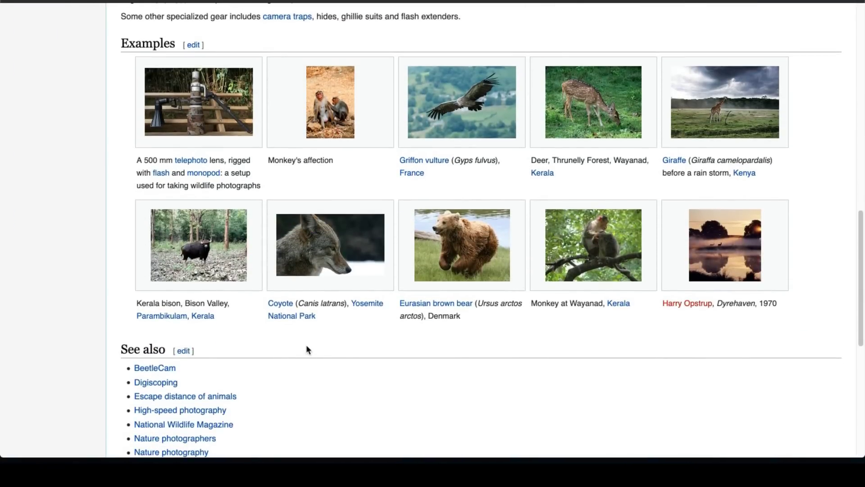
pyautogui.scroll(3, 308, 350)
pyautogui.scroll(10, 459, 129)
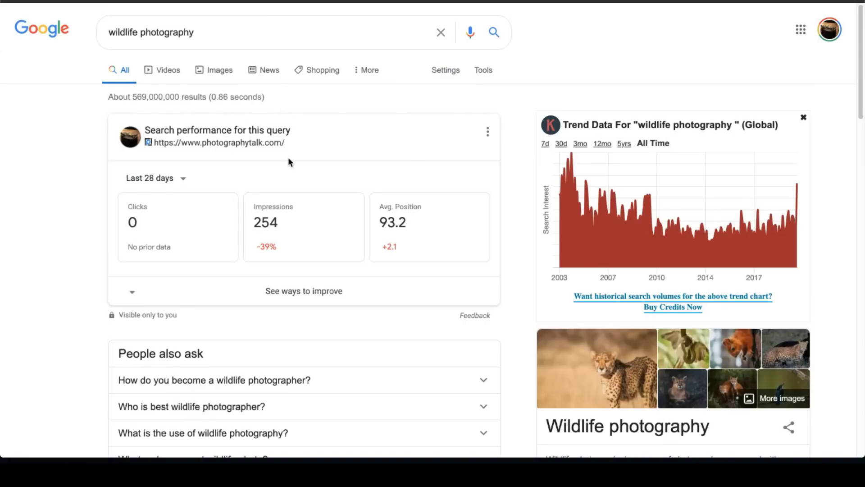
# Return to the Google "wildlife photography" results and open Photography Life's "The Ultimate Wildlife Photography Tutorial"
pyautogui.scroll(-7, 289, 161)
pyautogui.scroll(-1, 258, 294)
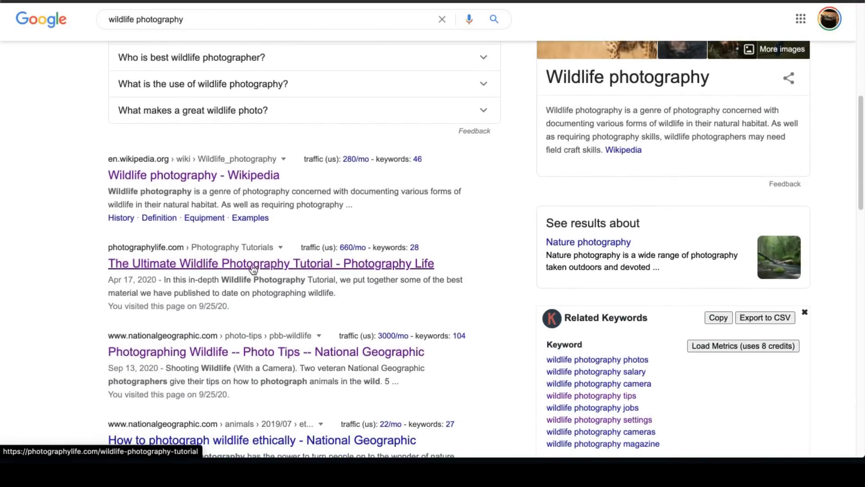
pyautogui.rightClick(257, 269)
pyautogui.click(300, 186)
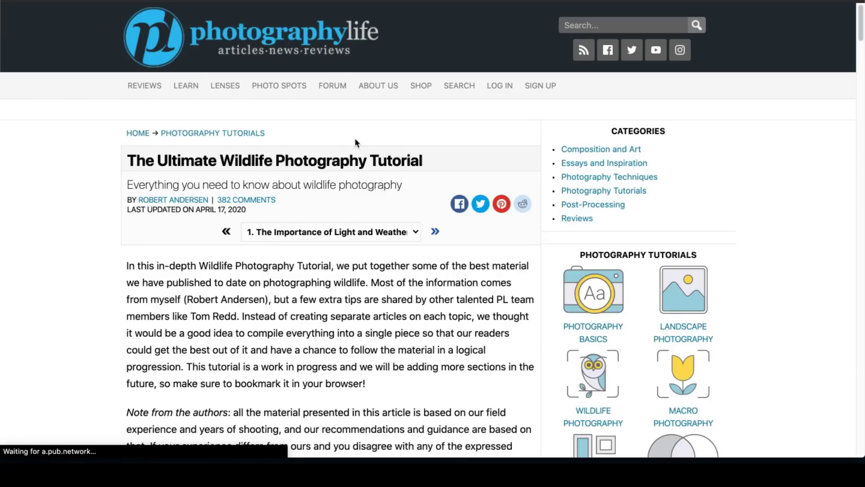
# Examine the Photography Life tutorial from its introduction and light section through the weather tips to the related articles and tags
pyautogui.scroll(-2, 306, 284)
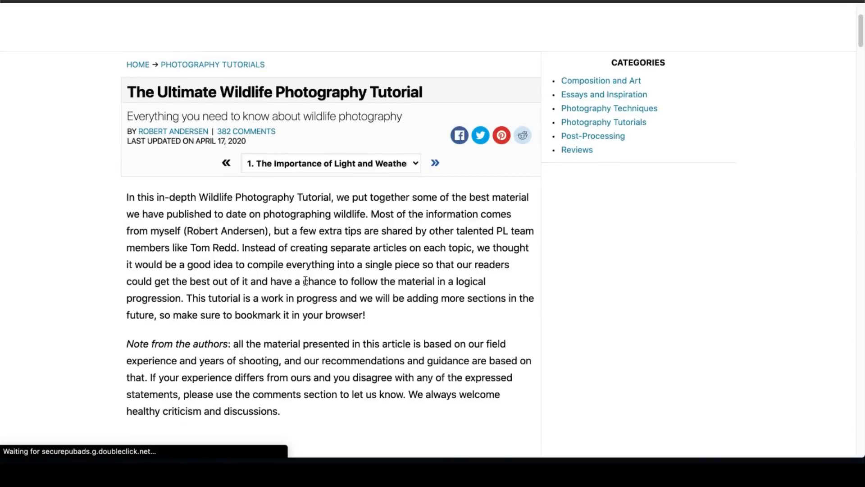
pyautogui.click(622, 123)
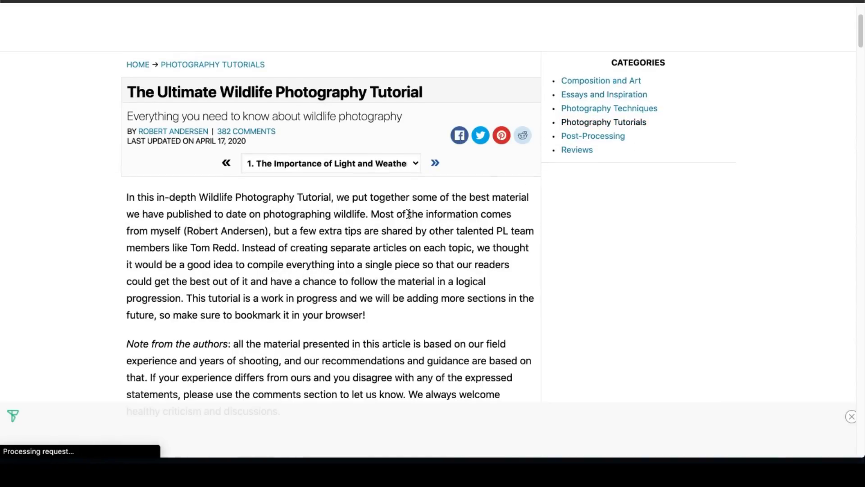
pyautogui.scroll(-10, 408, 216)
pyautogui.scroll(-15, 409, 218)
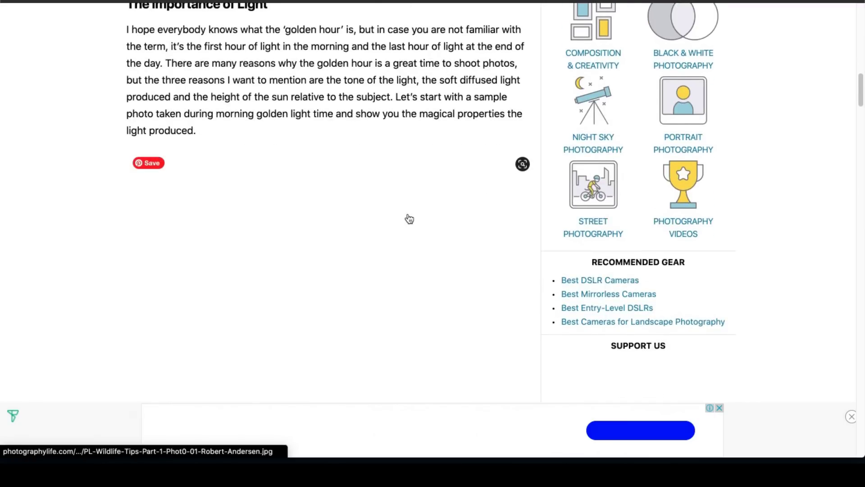
pyautogui.scroll(-15, 408, 217)
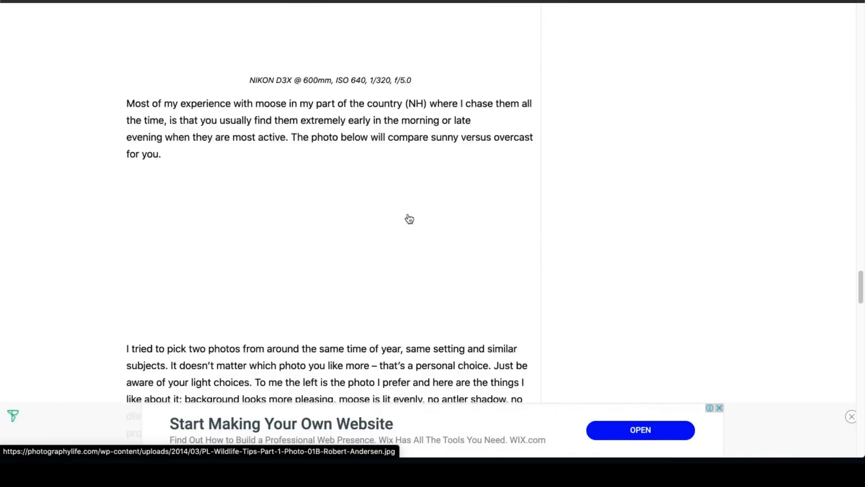
pyautogui.scroll(-5, 409, 218)
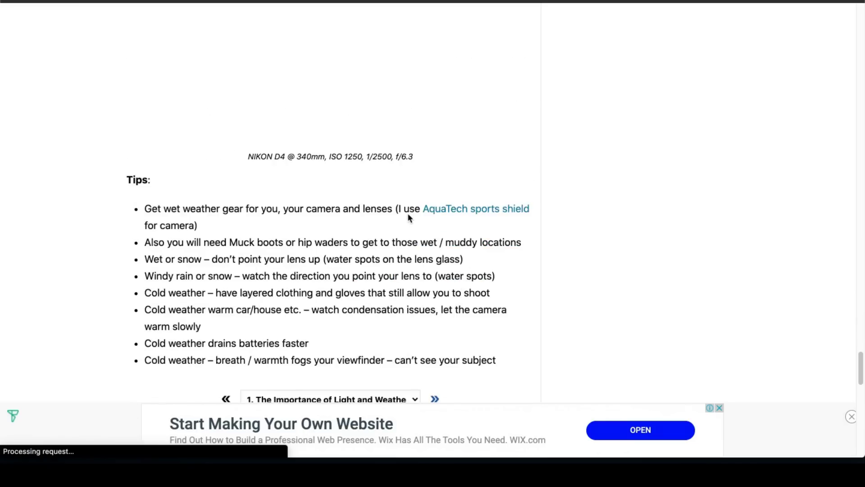
pyautogui.scroll(2, 408, 218)
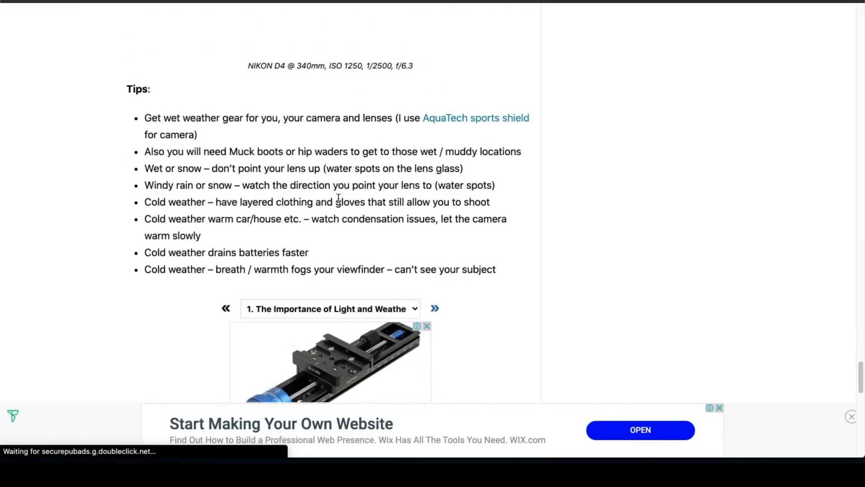
pyautogui.scroll(-12, 339, 200)
pyautogui.scroll(4, 340, 203)
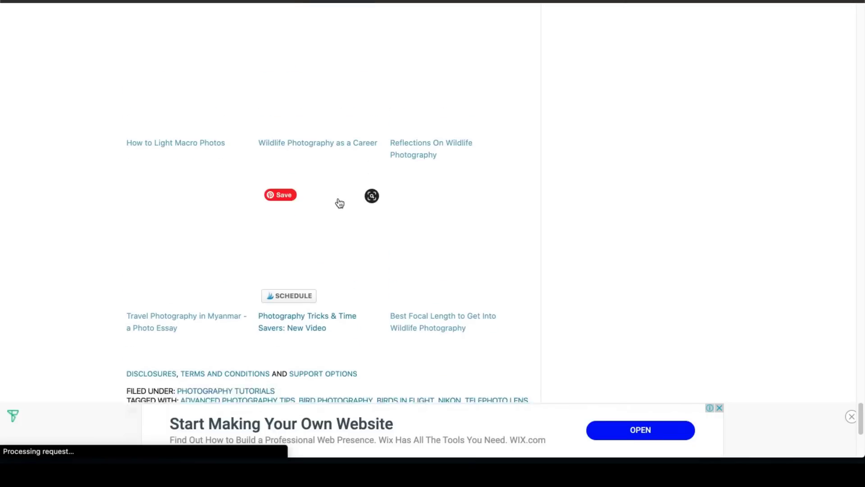
pyautogui.scroll(-1, 114, 242)
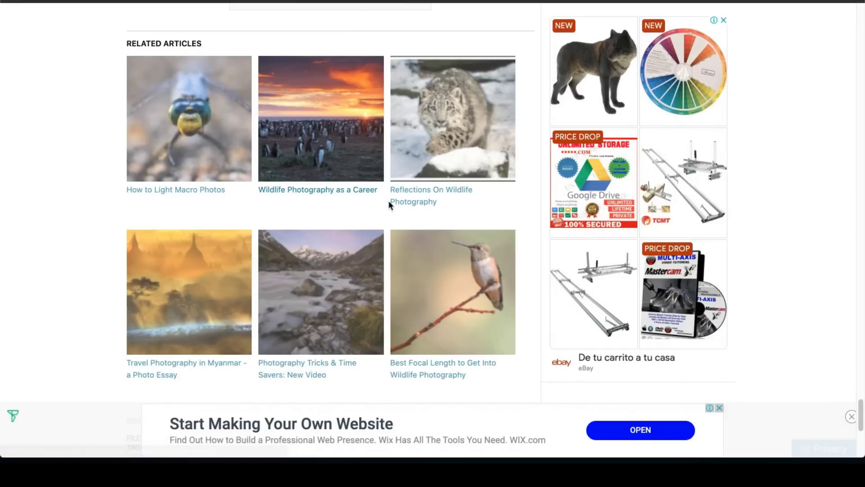
pyautogui.scroll(-3, 389, 202)
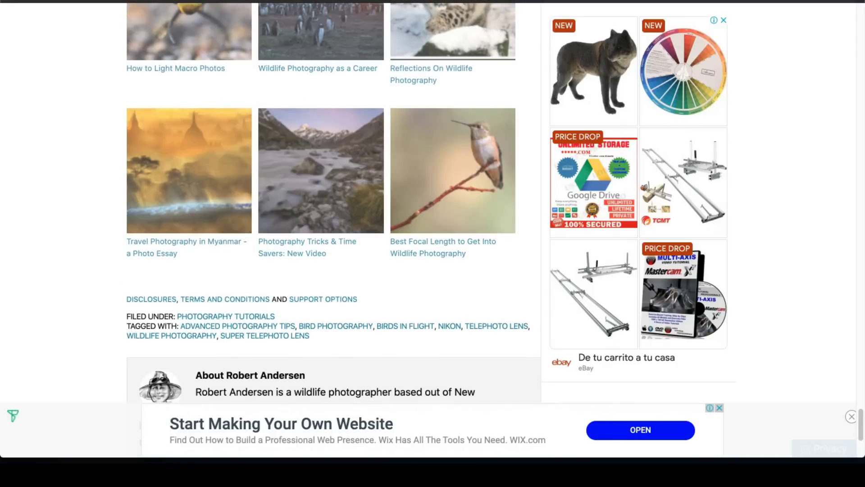
# Return from the Photography Life article to the Google "wildlife photography" results and look over the remaining competing articles
pyautogui.hotkey('alt', 'Left')
pyautogui.scroll(-3, 391, 217)
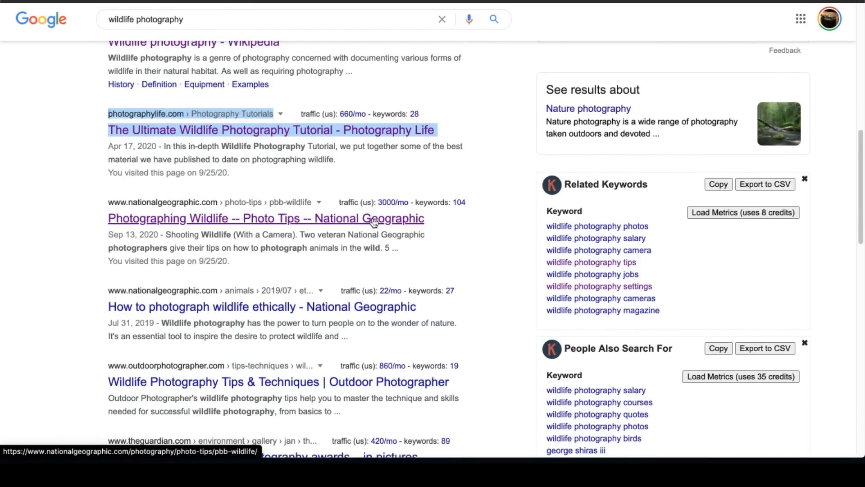
pyautogui.scroll(1, 374, 221)
pyautogui.scroll(-3, 374, 222)
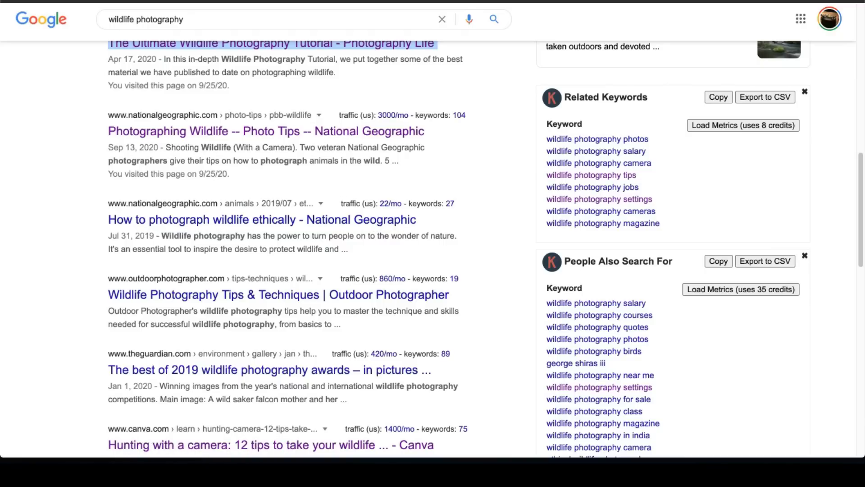
# Switch to the Google Sheets spreadsheet and look through the keyword list on the Keywords sheet down to about row 105
pyautogui.hotkey('ctrl', 'Tab')
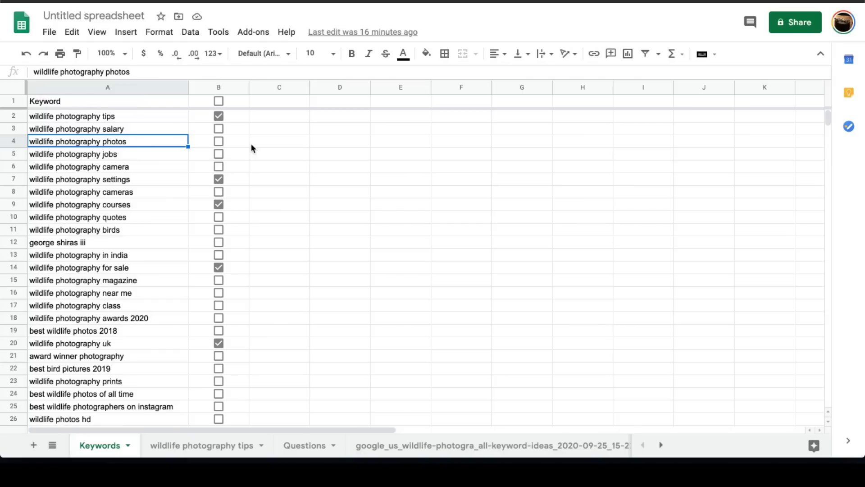
pyautogui.scroll(-10, 251, 144)
pyautogui.scroll(10, 251, 143)
pyautogui.scroll(-20, 250, 143)
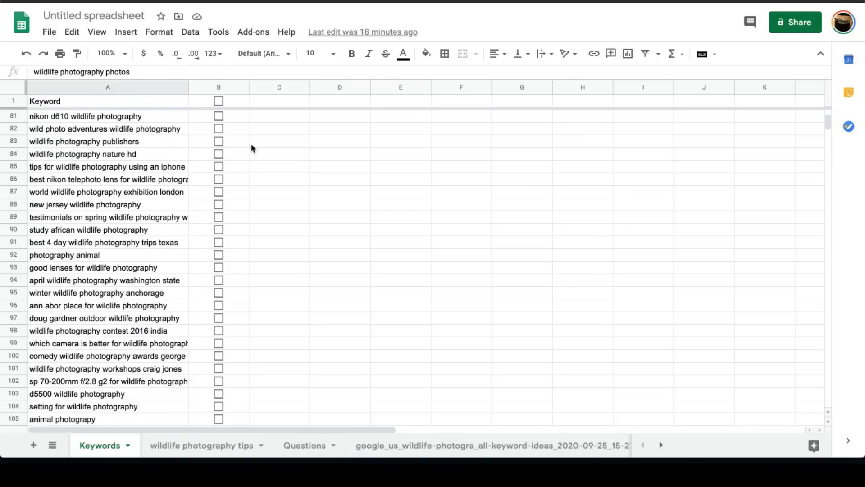
pyautogui.scroll(20, 251, 144)
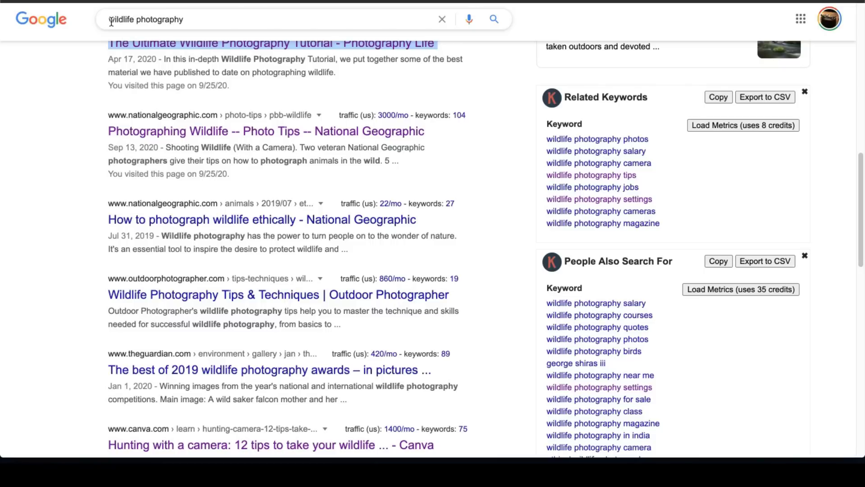
# Back in the Google search, compare the autocomplete suggestions with the cursor before and after "wildlife photography"
pyautogui.click(111, 22)
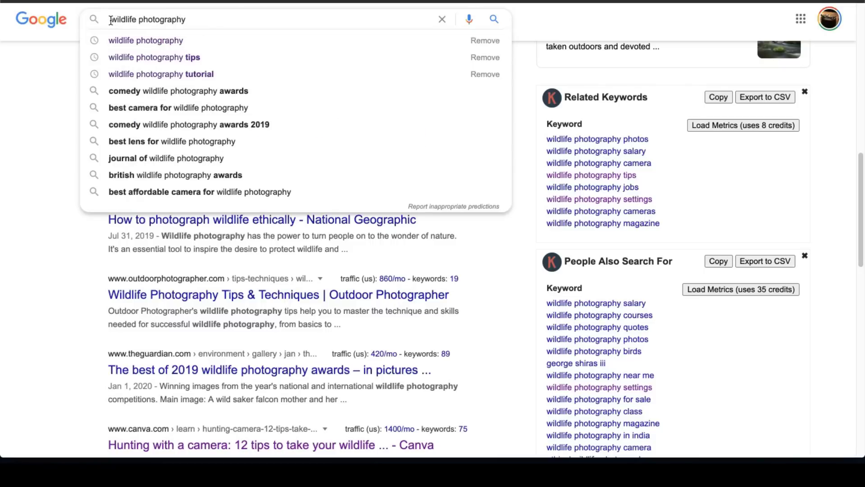
pyautogui.press('BackSpace')
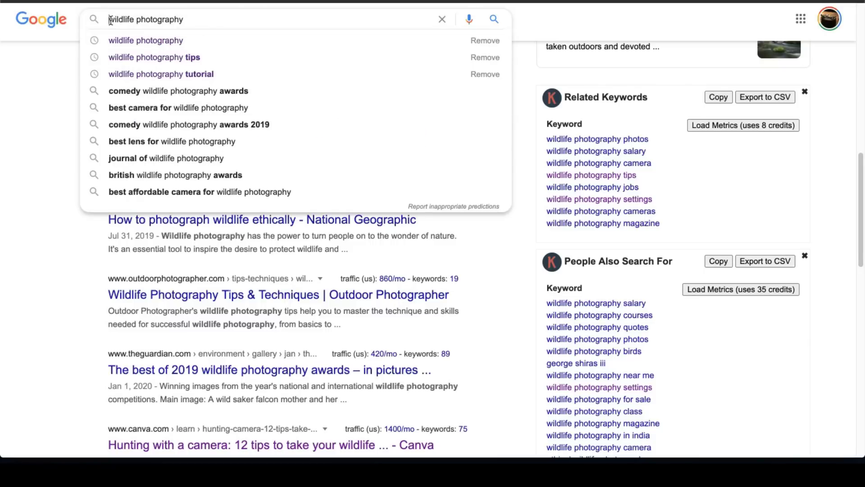
pyautogui.click(187, 20)
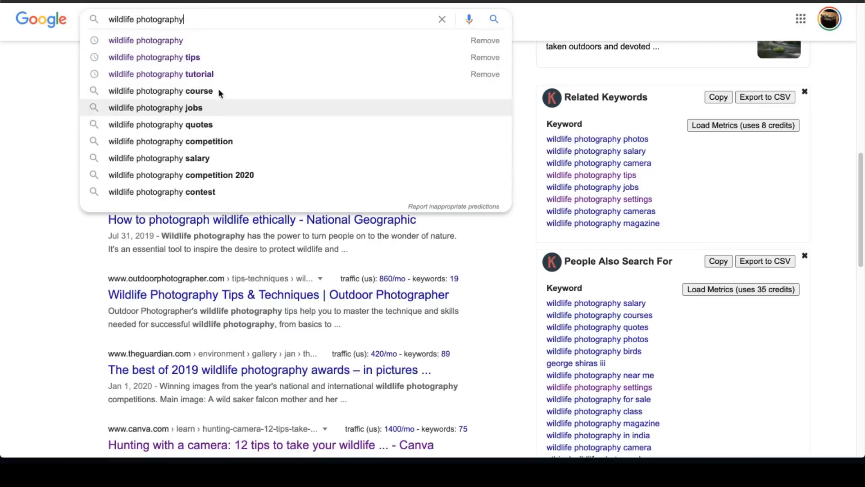
pyautogui.click(109, 20)
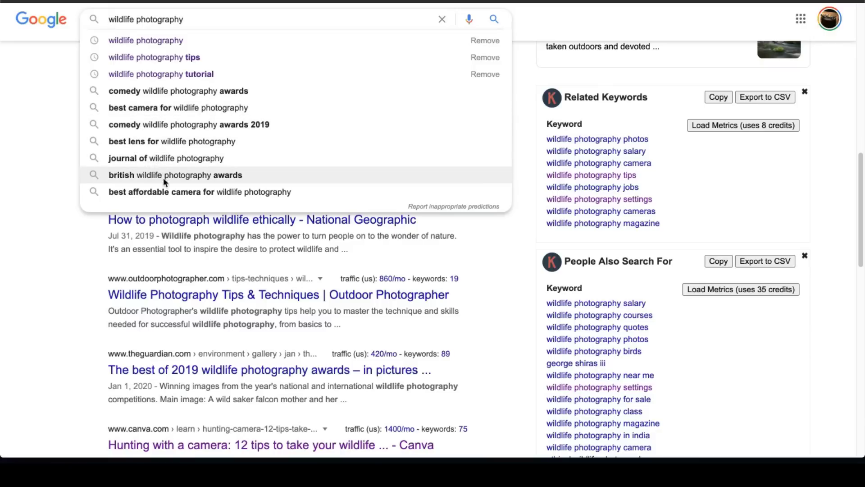
# Extend the search text to "wildlife photography tips" and compare the autocomplete suggestions for words added before and after it
pyautogui.click(197, 15)
pyautogui.write('ti')
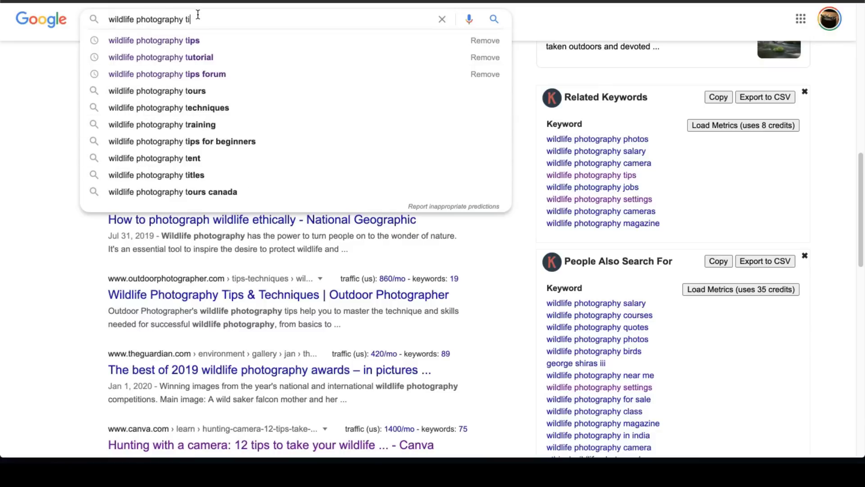
pyautogui.write('ps')
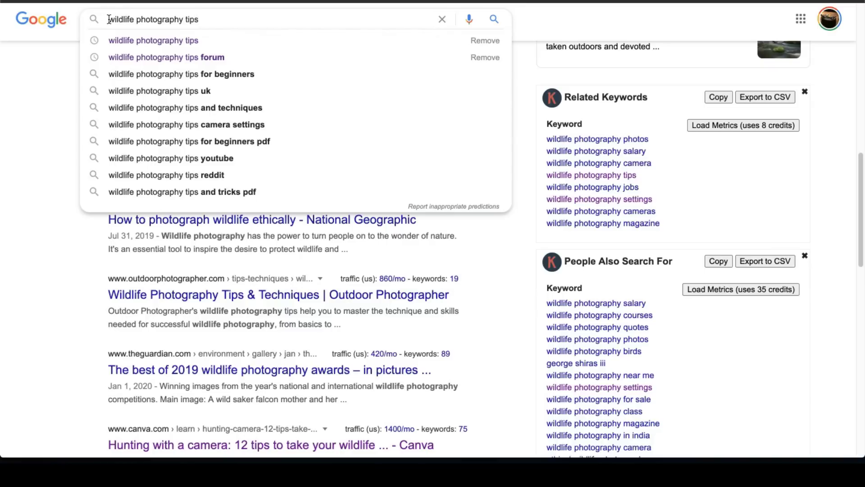
pyautogui.click(109, 19)
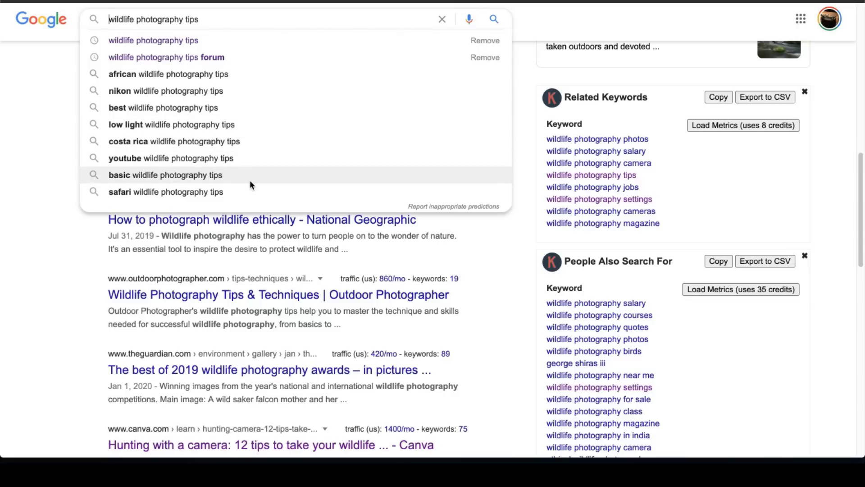
pyautogui.click(217, 22)
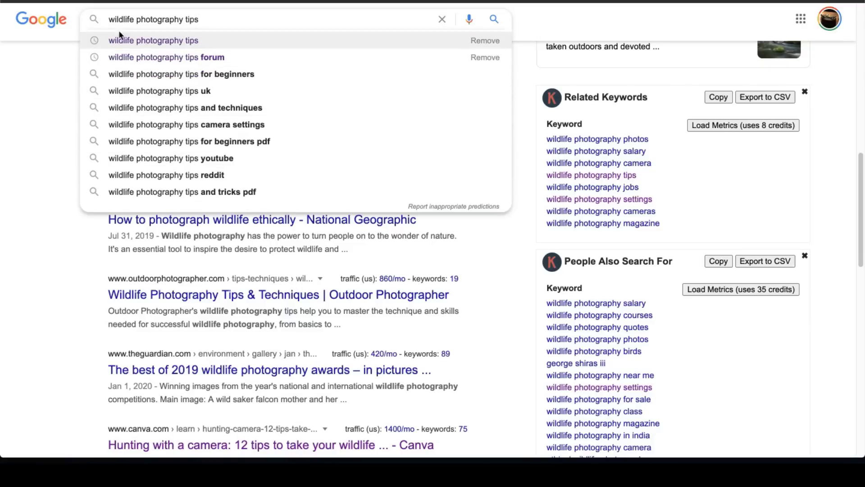
pyautogui.click(112, 20)
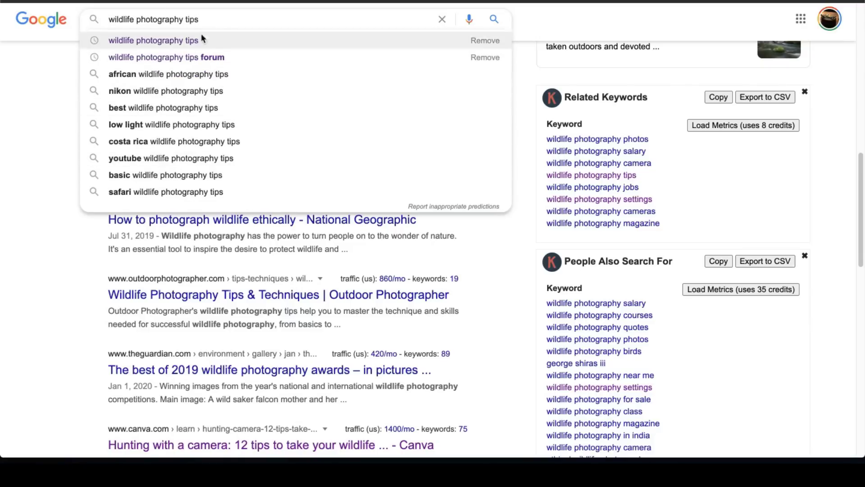
pyautogui.click(207, 19)
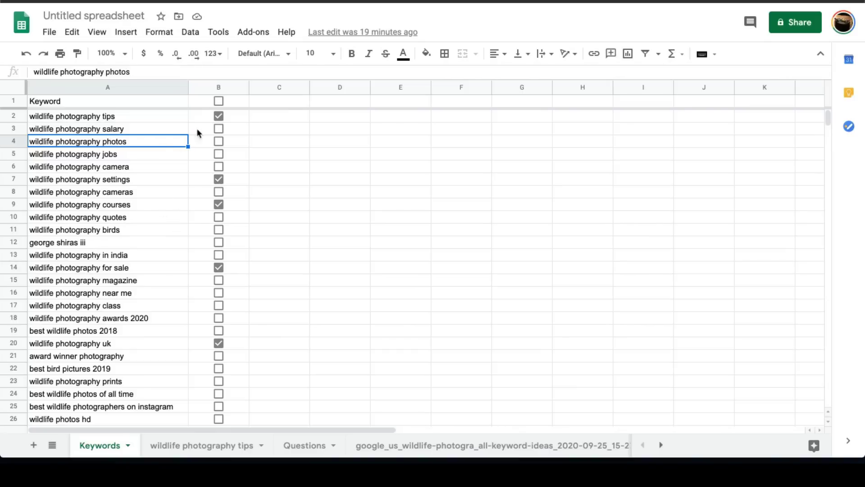
# Check the first rows of the spreadsheet's Keywords sheet, and return to the Google results with the suggestions closed
pyautogui.scroll(-3, 156, 258)
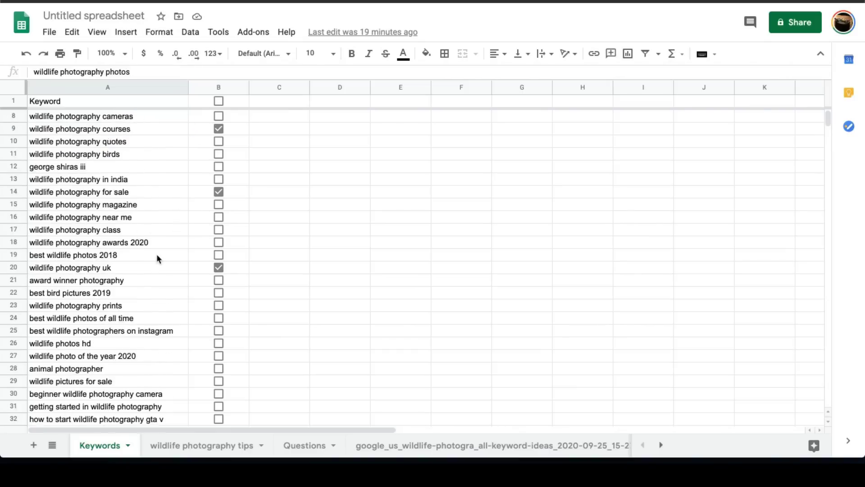
pyautogui.scroll(3, 150, 226)
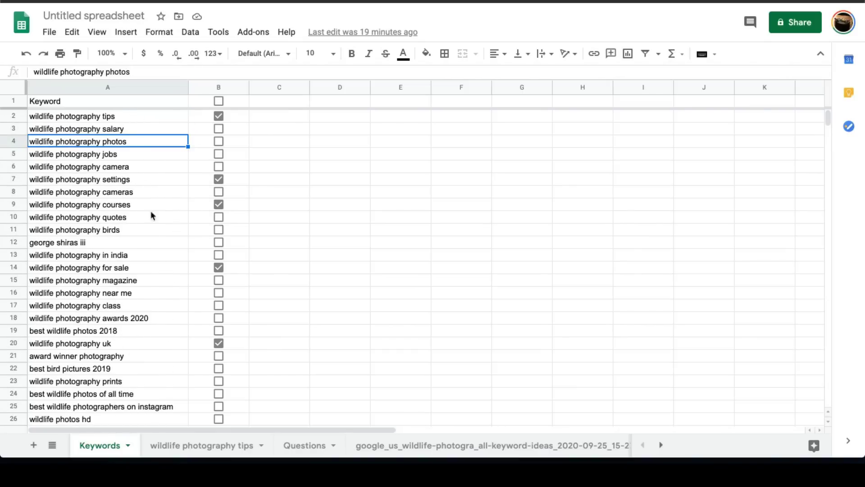
pyautogui.hotkey('ctrl', 'Tab')
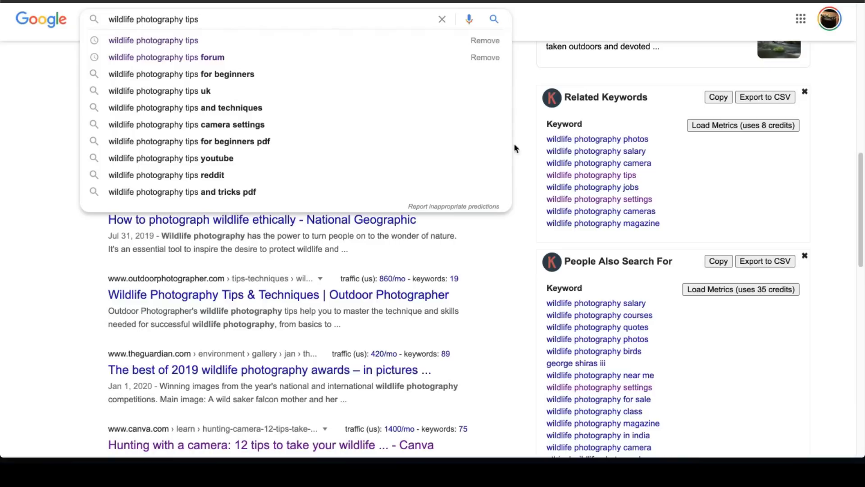
pyautogui.click(491, 256)
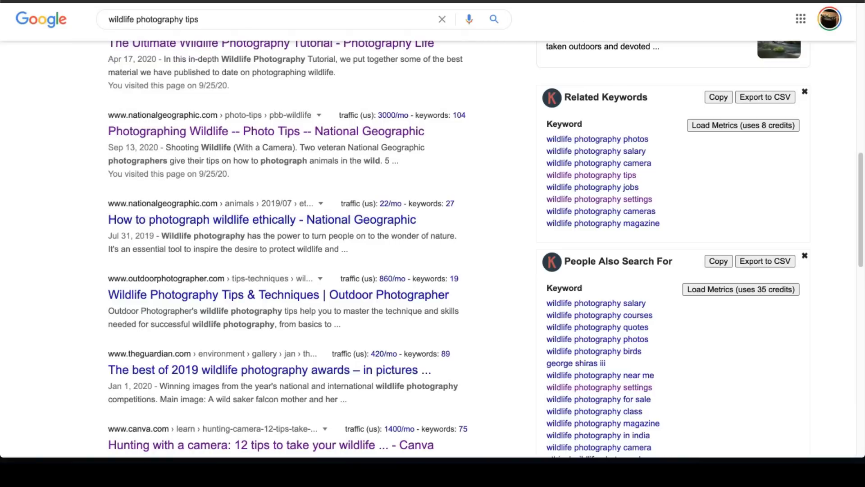
# Review the Wikipedia "Wildlife photography" article's introduction, contents, History and Definition sections, and return to the Google results
pyautogui.hotkey('ctrl', 'Tab')
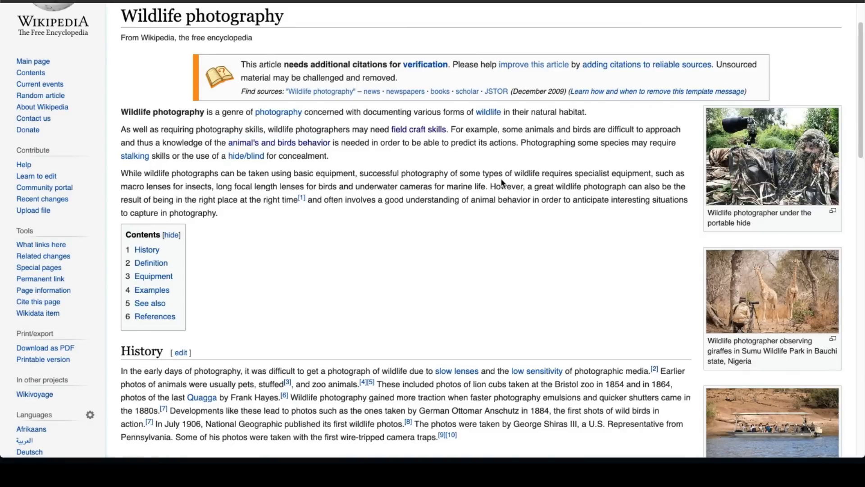
pyautogui.scroll(-3, 502, 182)
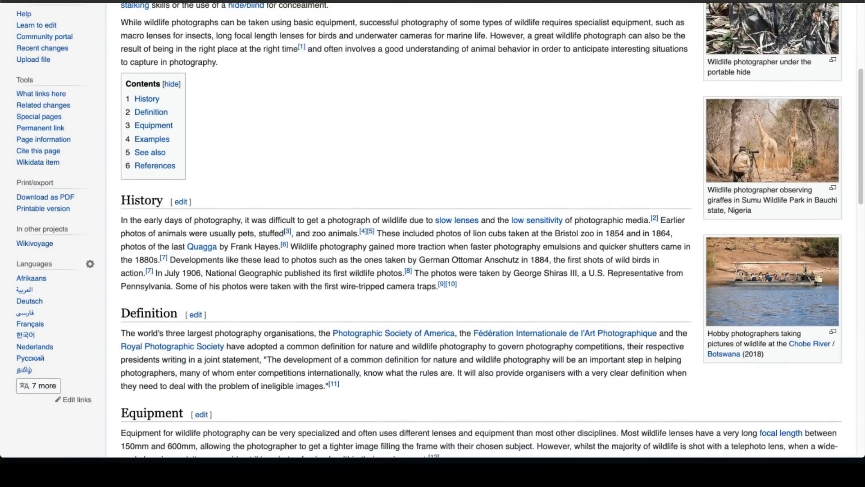
pyautogui.hotkey('ctrl', 'shift', 'Tab')
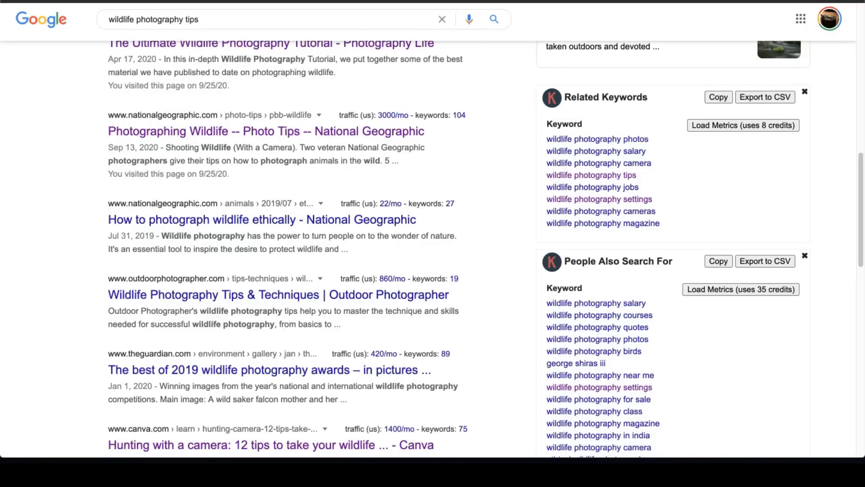
# Examine the autocomplete suggestions that follow and precede "wildlife photography tips" once more, and close the suggestions
pyautogui.click(261, 23)
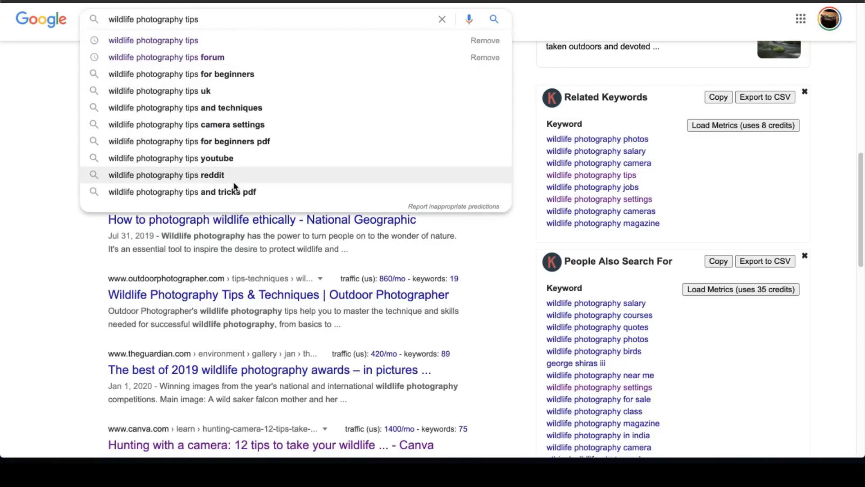
pyautogui.click(110, 20)
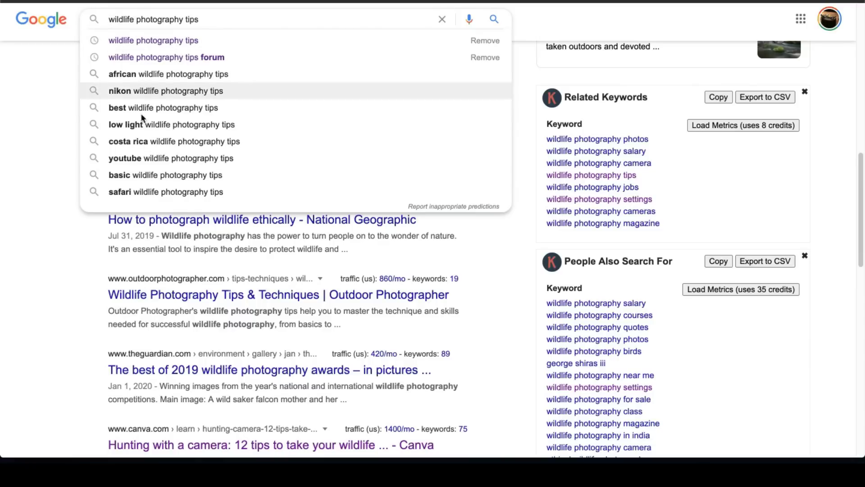
pyautogui.click(223, 25)
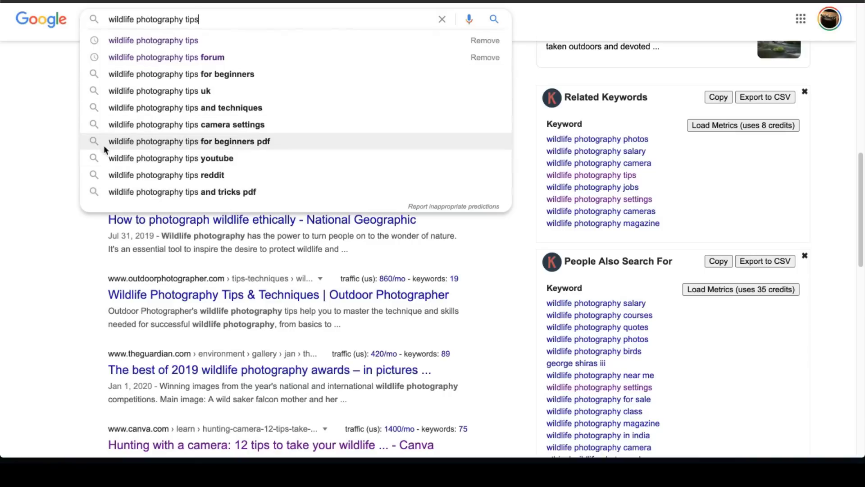
pyautogui.click(61, 221)
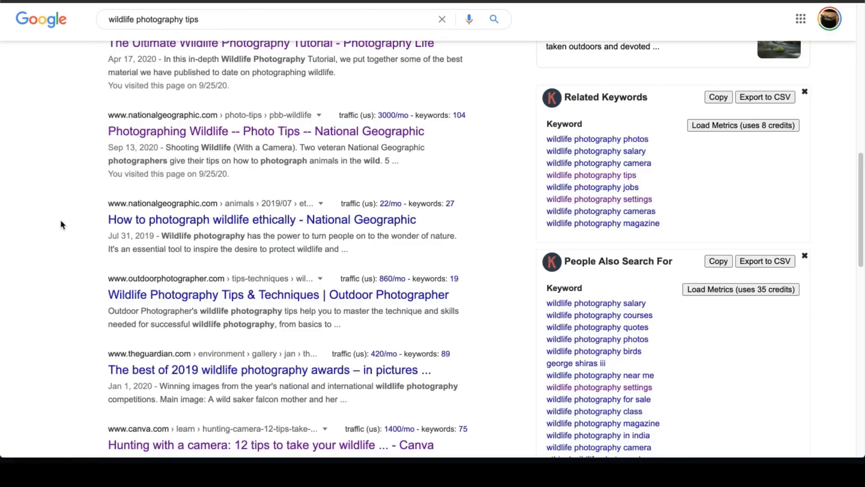
# Replace "wildlife" with "bird" in the search text and compare the suggestions before and after "bird photography tips"
pyautogui.moveTo(212, 19); pyautogui.dragTo(123, 18)
pyautogui.click(139, 19)
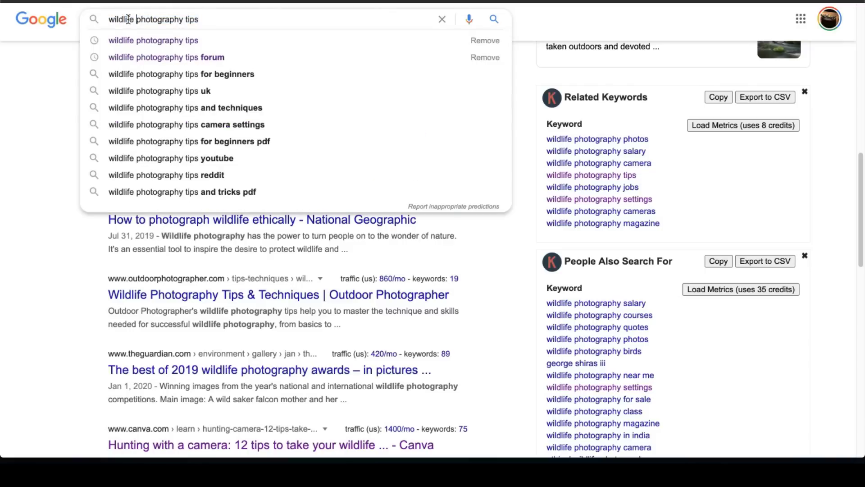
pyautogui.doubleClick(129, 19)
pyautogui.write('bird')
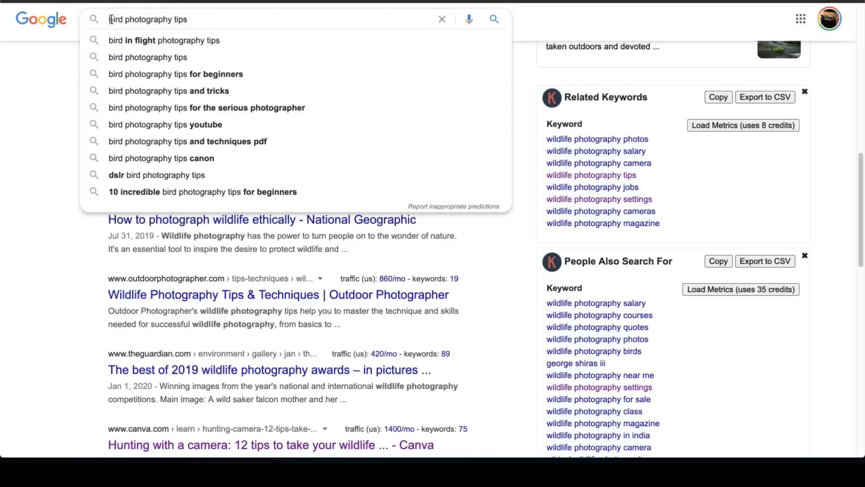
pyautogui.click(192, 19)
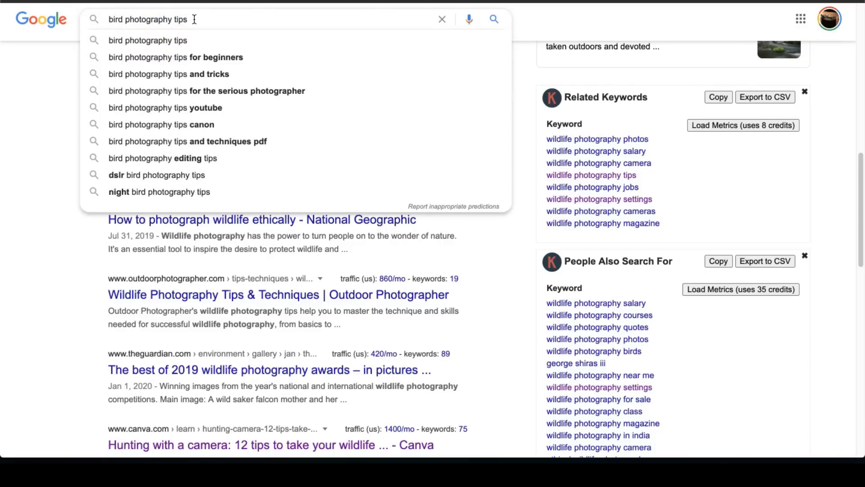
pyautogui.click(108, 19)
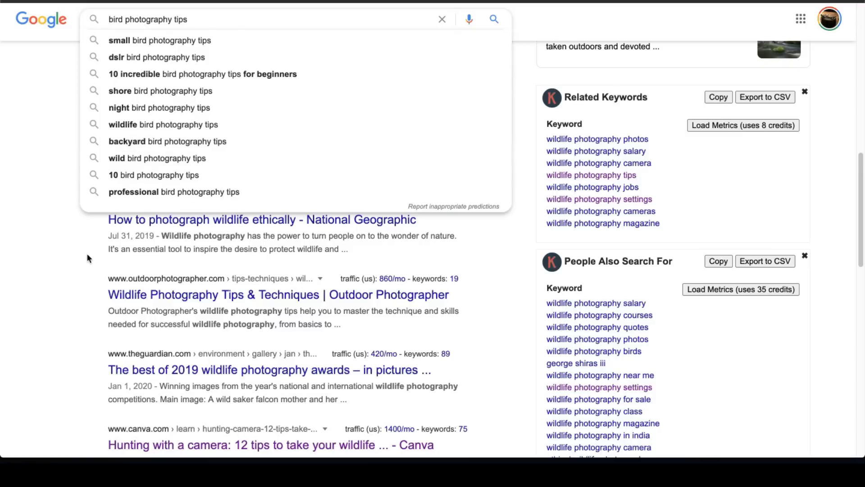
pyautogui.click(77, 266)
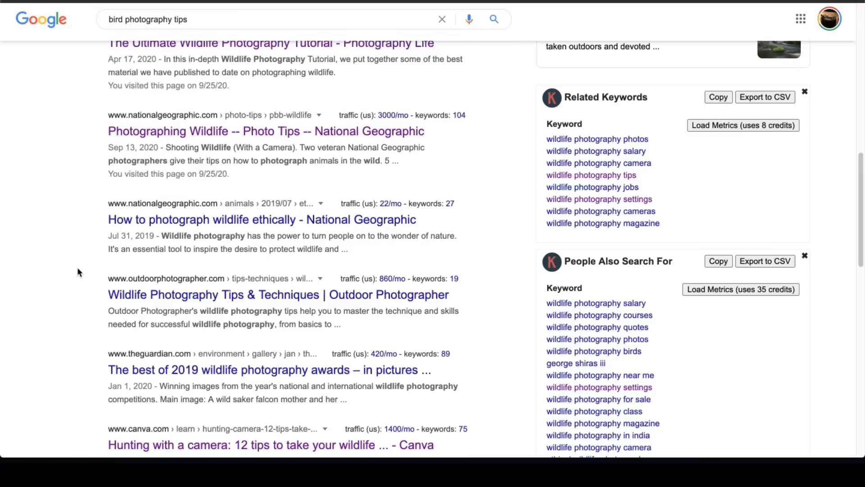